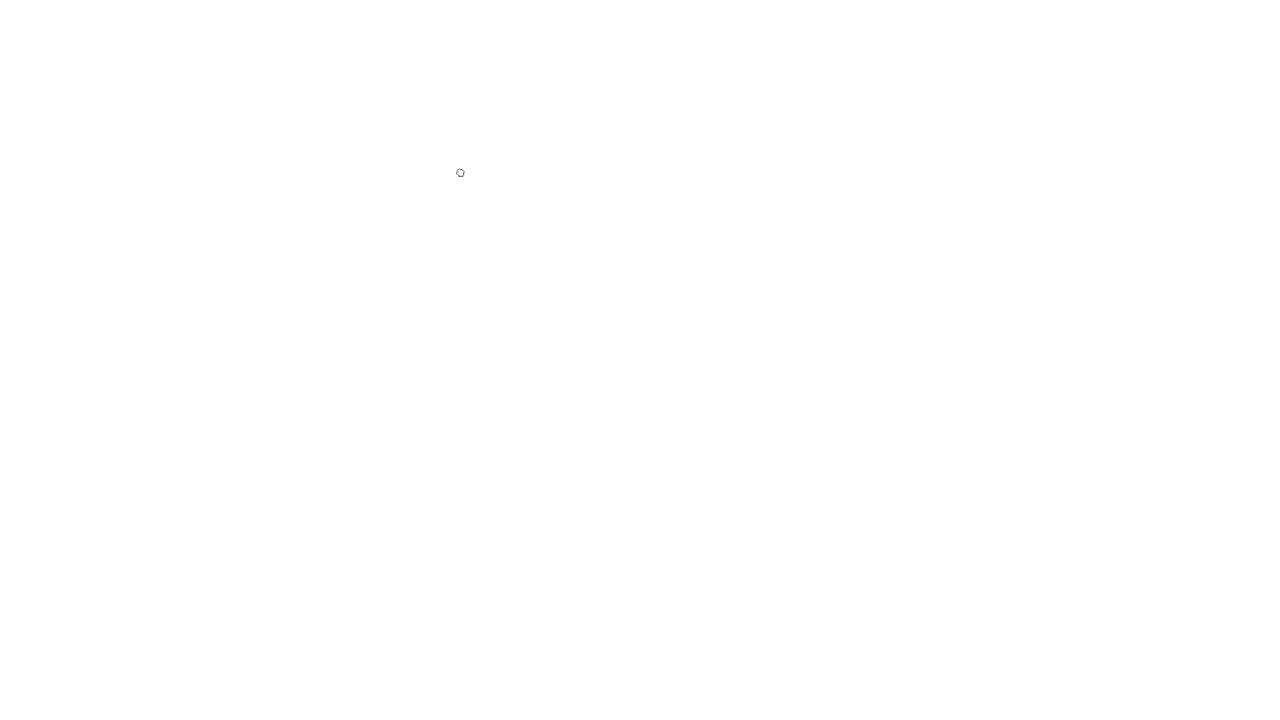
Sketch the long sweeping brow line and the lower-left face strokes joining it.
{"action": "left_click_drag", "start_coordinate": [448, 148], "coordinate": [494, 270]}
{"action": "mouse_move", "coordinate": [412, 135]}
{"action": "left_mouse_down"}
{"action": "mouse_move", "coordinate": [450, 218]}
{"action": "mouse_move", "coordinate": [751, 80]}
{"action": "left_mouse_up"}
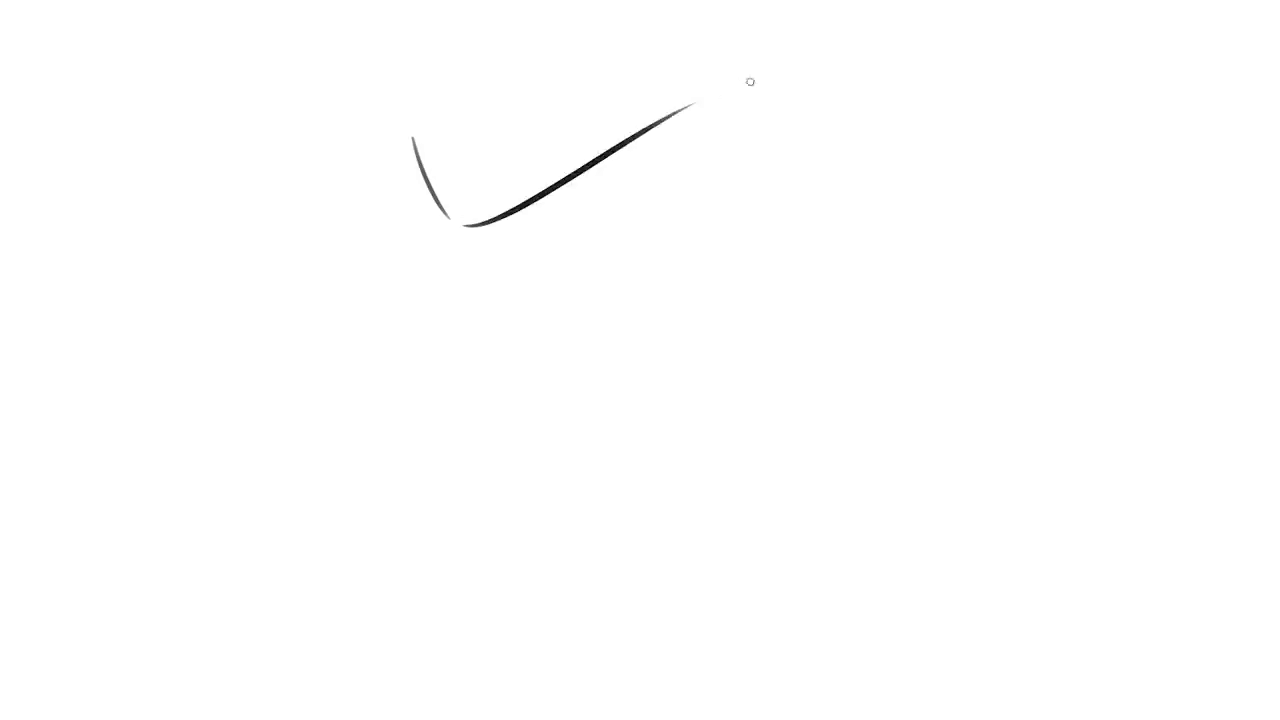
{"action": "key", "text": "ctrl+z"}
{"action": "left_click_drag", "start_coordinate": [469, 223], "coordinate": [780, 66]}
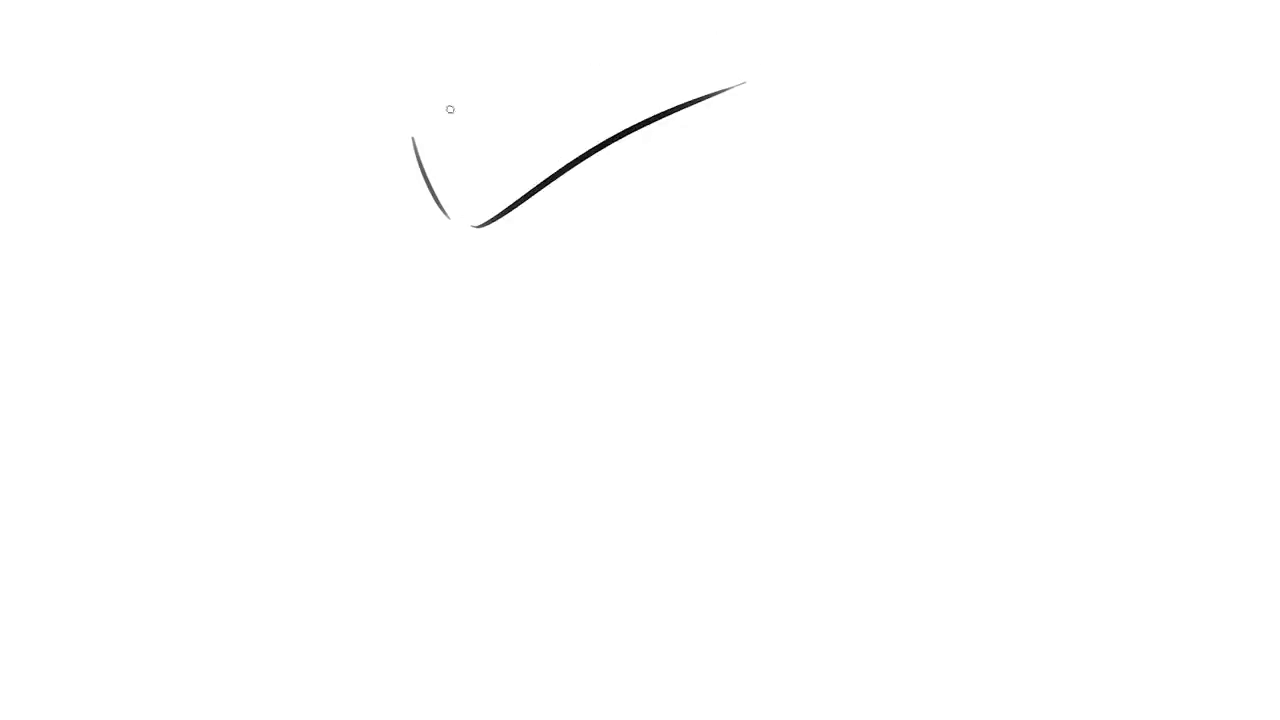
{"action": "left_click_drag", "start_coordinate": [414, 150], "coordinate": [409, 43]}
{"action": "key", "text": "ctrl+z"}
{"action": "mouse_move", "coordinate": [445, 212]}
{"action": "left_mouse_down"}
{"action": "mouse_move", "coordinate": [490, 276]}
{"action": "mouse_move", "coordinate": [446, 280]}
{"action": "mouse_move", "coordinate": [477, 287]}
{"action": "mouse_move", "coordinate": [457, 306]}
{"action": "mouse_move", "coordinate": [469, 313]}
{"action": "mouse_move", "coordinate": [523, 194]}
{"action": "left_mouse_up"}
{"action": "key", "text": "ctrl+z"}
{"action": "key", "text": "ctrl+z"}
{"action": "key", "text": "ctrl+z"}
{"action": "mouse_move", "coordinate": [469, 313]}
{"action": "left_mouse_down"}
{"action": "mouse_move", "coordinate": [530, 197]}
{"action": "mouse_move", "coordinate": [503, 206]}
{"action": "mouse_move", "coordinate": [522, 204]}
{"action": "mouse_move", "coordinate": [474, 302]}
{"action": "mouse_move", "coordinate": [505, 218]}
{"action": "mouse_move", "coordinate": [578, 152]}
{"action": "left_mouse_up"}
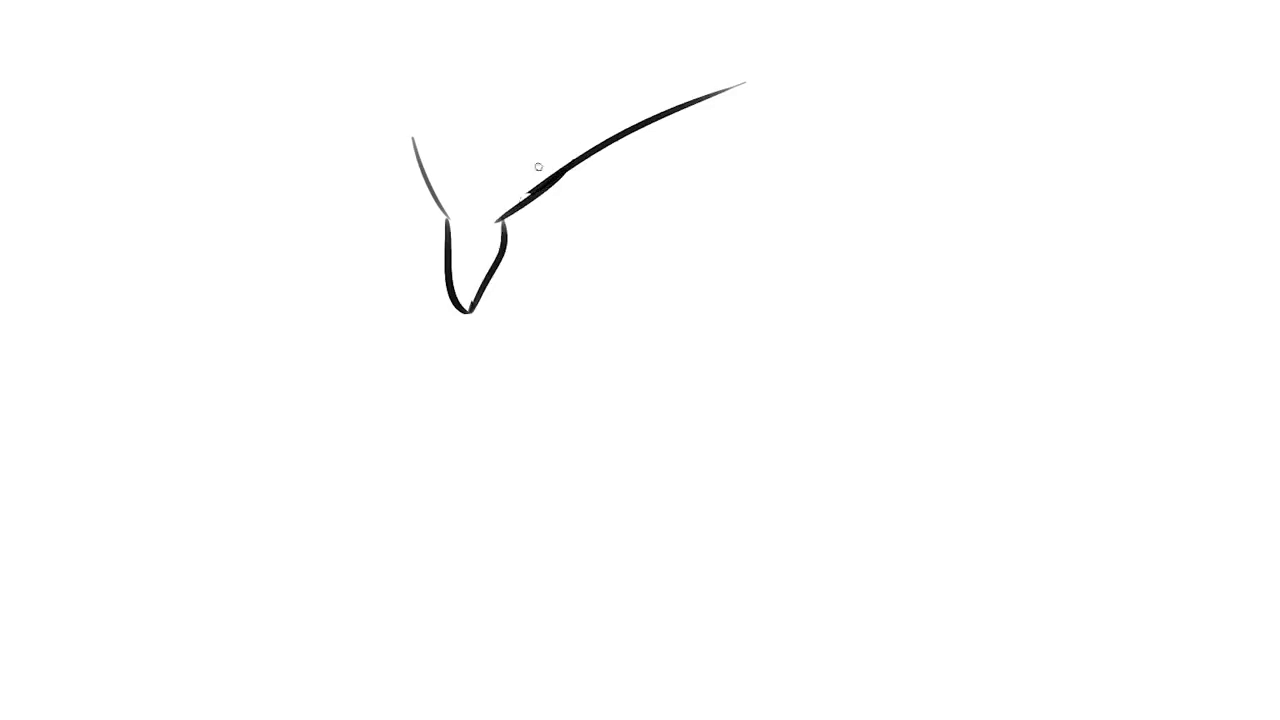
Add the nose outline and the eye curve under the long brow line.
{"action": "mouse_move", "coordinate": [486, 160]}
{"action": "left_mouse_down"}
{"action": "mouse_move", "coordinate": [473, 209]}
{"action": "mouse_move", "coordinate": [598, 150]}
{"action": "left_mouse_up"}
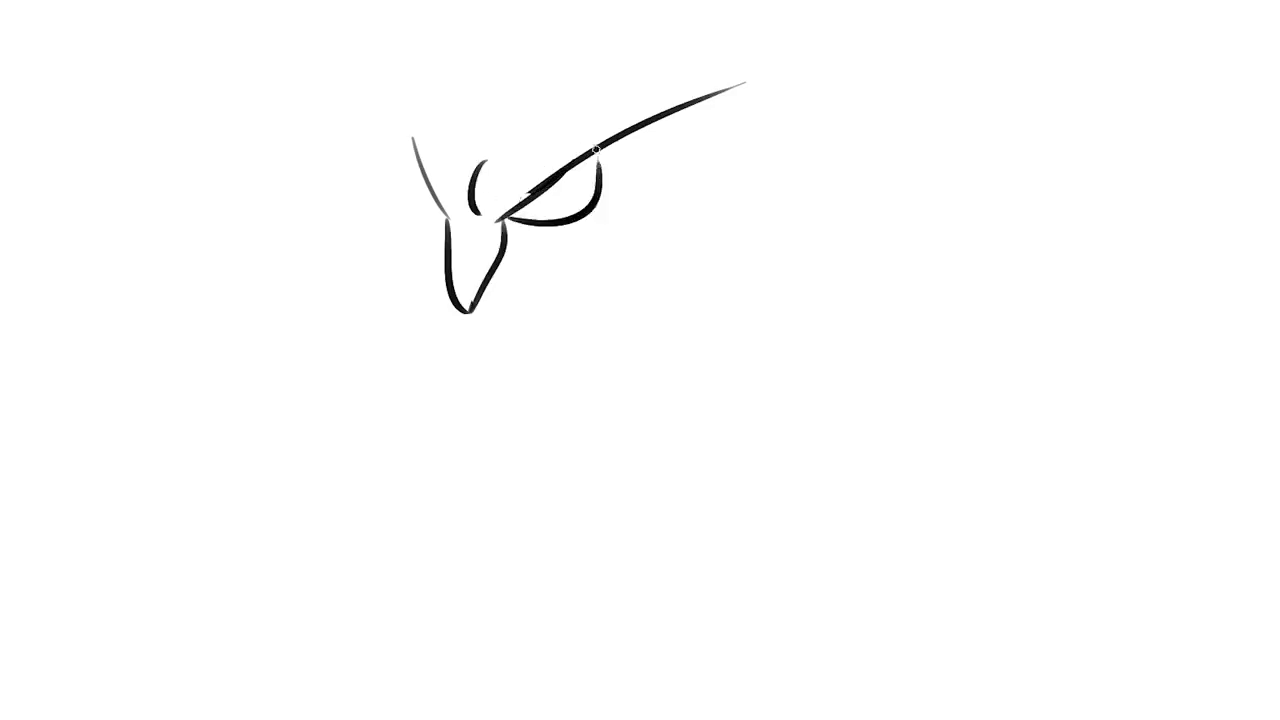
{"action": "key", "text": "ctrl+z"}
{"action": "left_click_drag", "start_coordinate": [522, 216], "coordinate": [600, 145]}
{"action": "key", "text": "ctrl+z"}
{"action": "mouse_move", "coordinate": [516, 212]}
{"action": "left_mouse_down"}
{"action": "mouse_move", "coordinate": [596, 136]}
{"action": "mouse_move", "coordinate": [600, 186]}
{"action": "mouse_move", "coordinate": [537, 214]}
{"action": "mouse_move", "coordinate": [571, 149]}
{"action": "left_mouse_up"}
{"action": "key", "text": "e"}
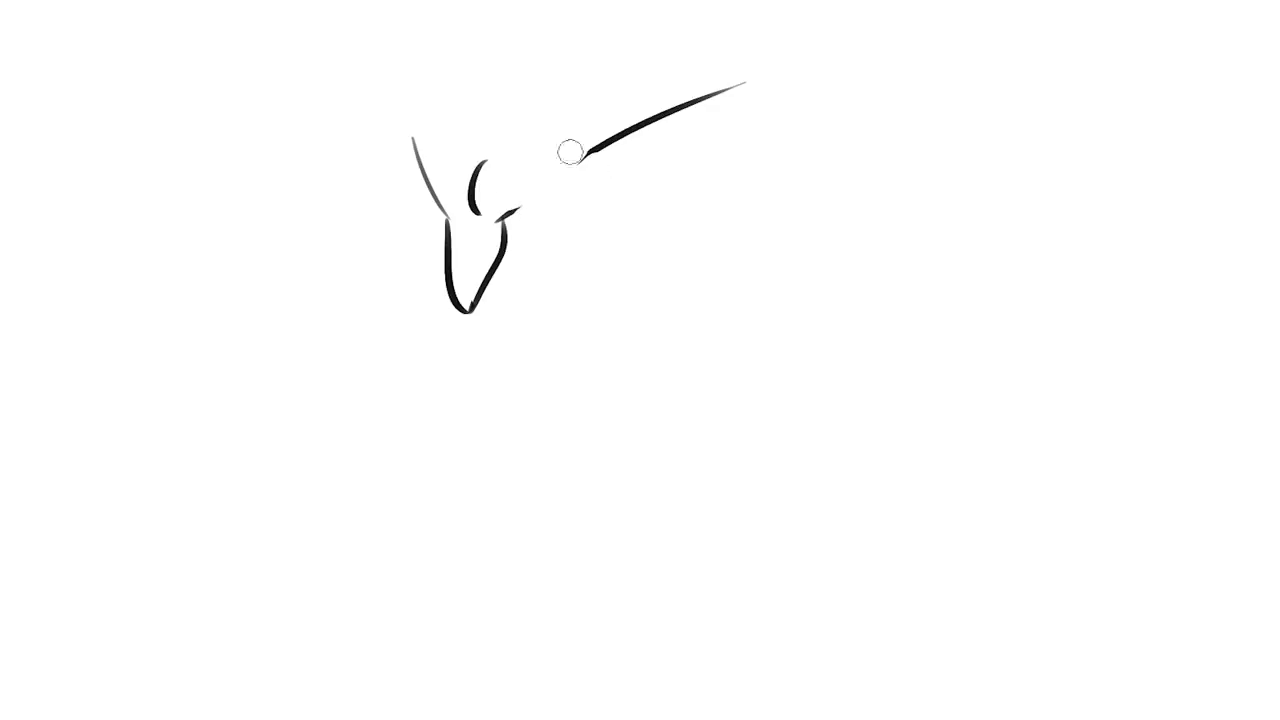
{"action": "key", "text": "e"}
{"action": "key", "text": "ctrl+z"}
{"action": "left_click_drag", "start_coordinate": [492, 216], "coordinate": [626, 127]}
Draw the right eye's inner curves, outline and pupil dot.
{"action": "mouse_move", "coordinate": [438, 202]}
{"action": "left_mouse_down"}
{"action": "mouse_move", "coordinate": [464, 216]}
{"action": "mouse_move", "coordinate": [580, 162]}
{"action": "left_mouse_up"}
{"action": "key", "text": "ctrl+z"}
{"action": "left_click_drag", "start_coordinate": [513, 218], "coordinate": [592, 157]}
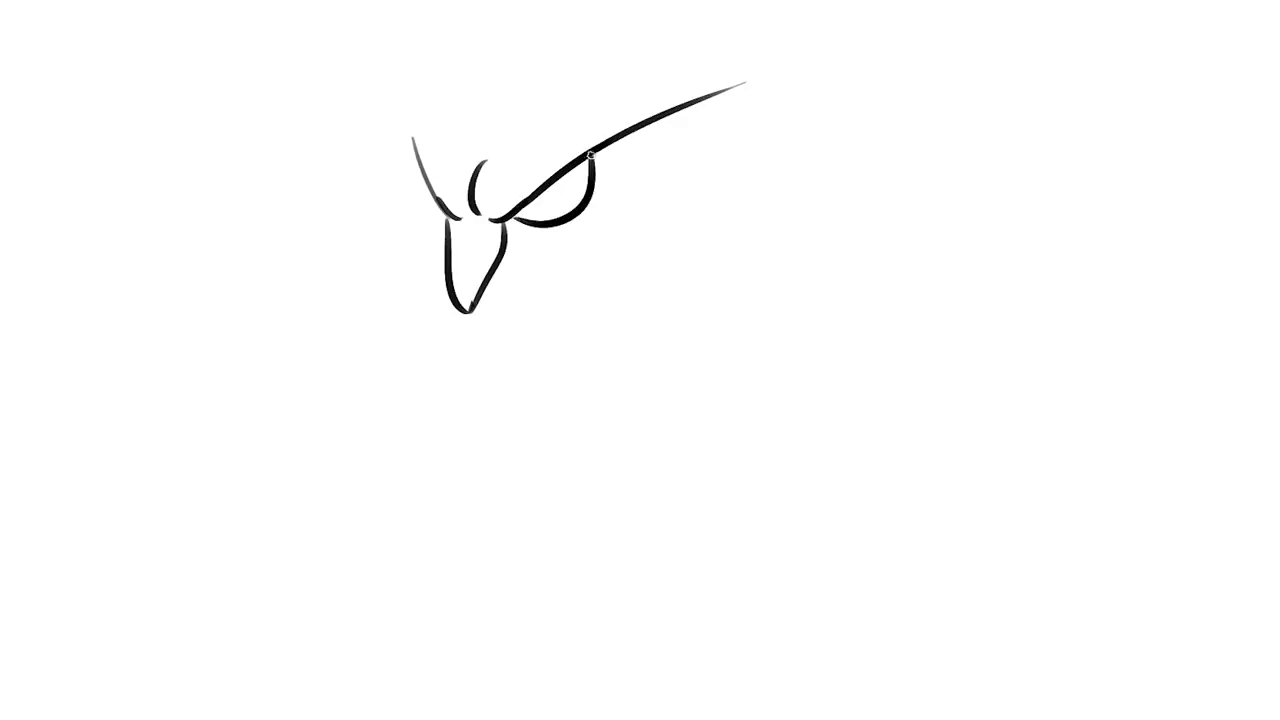
{"action": "left_click_drag", "start_coordinate": [508, 225], "coordinate": [602, 202]}
{"action": "mouse_move", "coordinate": [601, 150]}
{"action": "left_mouse_down"}
{"action": "mouse_move", "coordinate": [592, 226]}
{"action": "mouse_move", "coordinate": [542, 212]}
{"action": "left_mouse_up"}
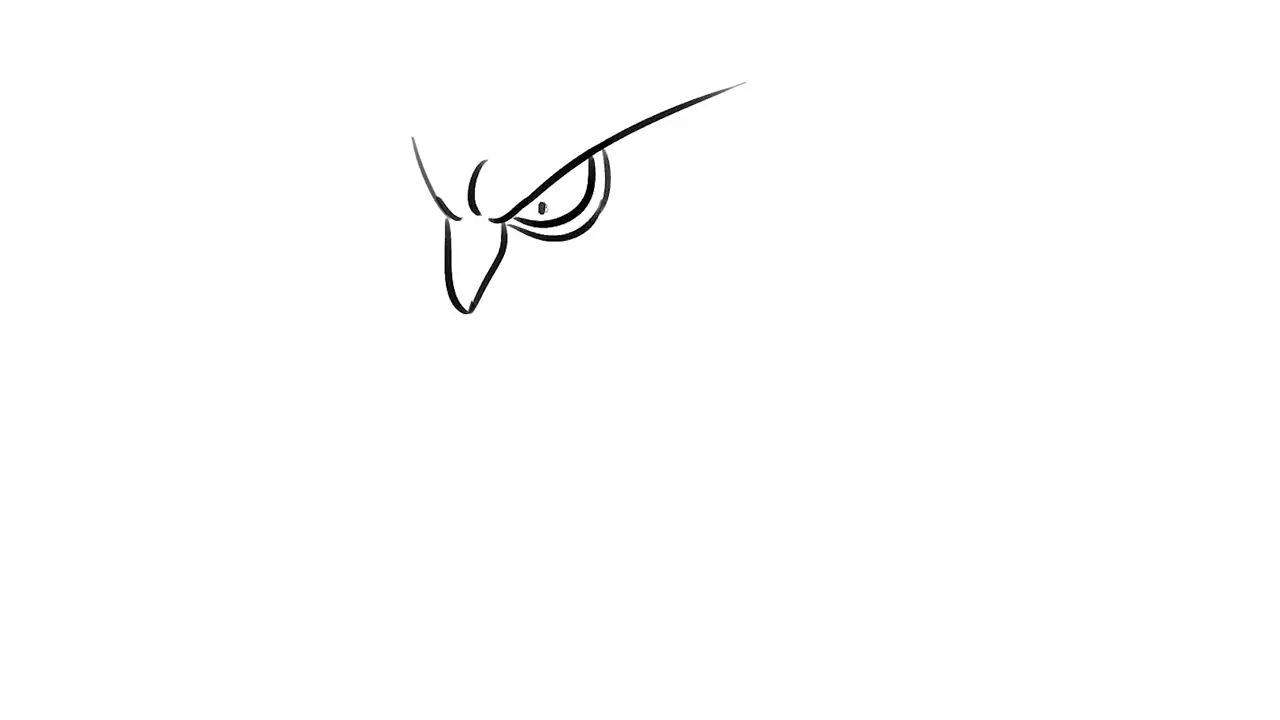
Draw a narrower left eye curve and try a mark inside the right eye.
{"action": "left_click_drag", "start_coordinate": [414, 168], "coordinate": [443, 235]}
{"action": "key", "text": "ctrl+z"}
{"action": "left_click_drag", "start_coordinate": [413, 160], "coordinate": [445, 233]}
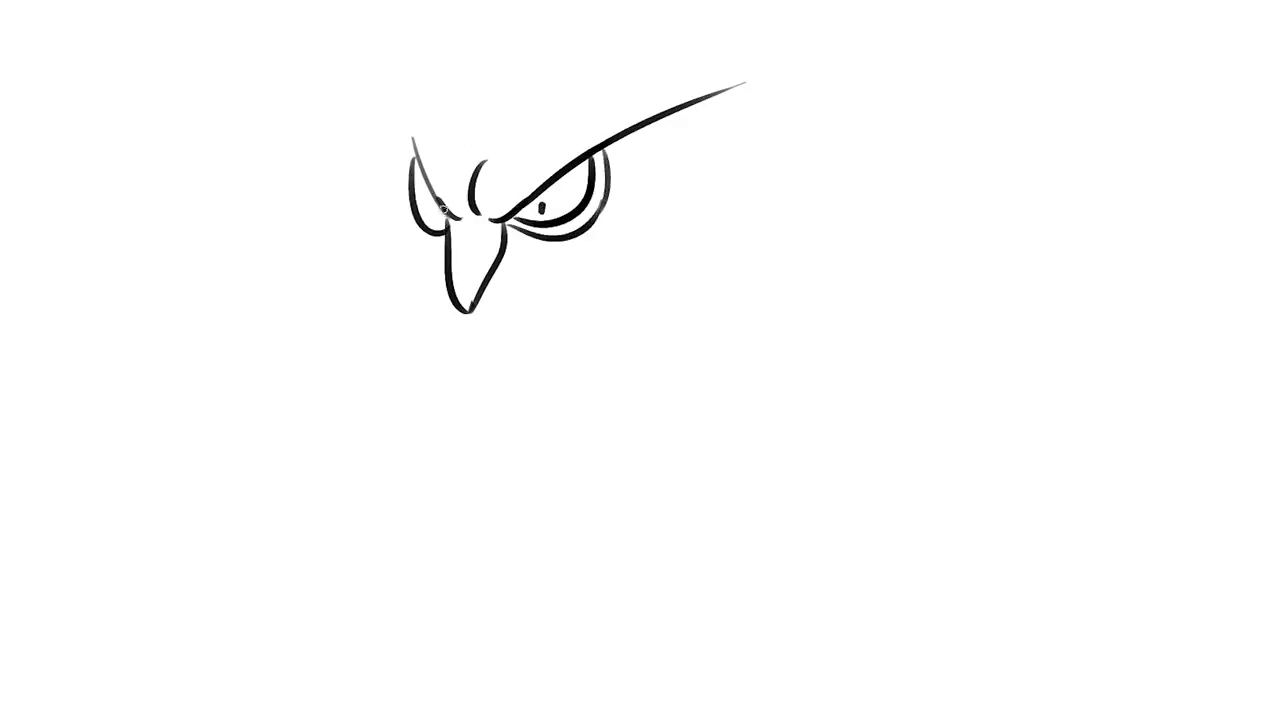
{"action": "mouse_move", "coordinate": [440, 164]}
{"action": "left_mouse_down"}
{"action": "mouse_move", "coordinate": [452, 180]}
{"action": "mouse_move", "coordinate": [445, 245]}
{"action": "left_mouse_up"}
{"action": "key", "text": "ctrl+z"}
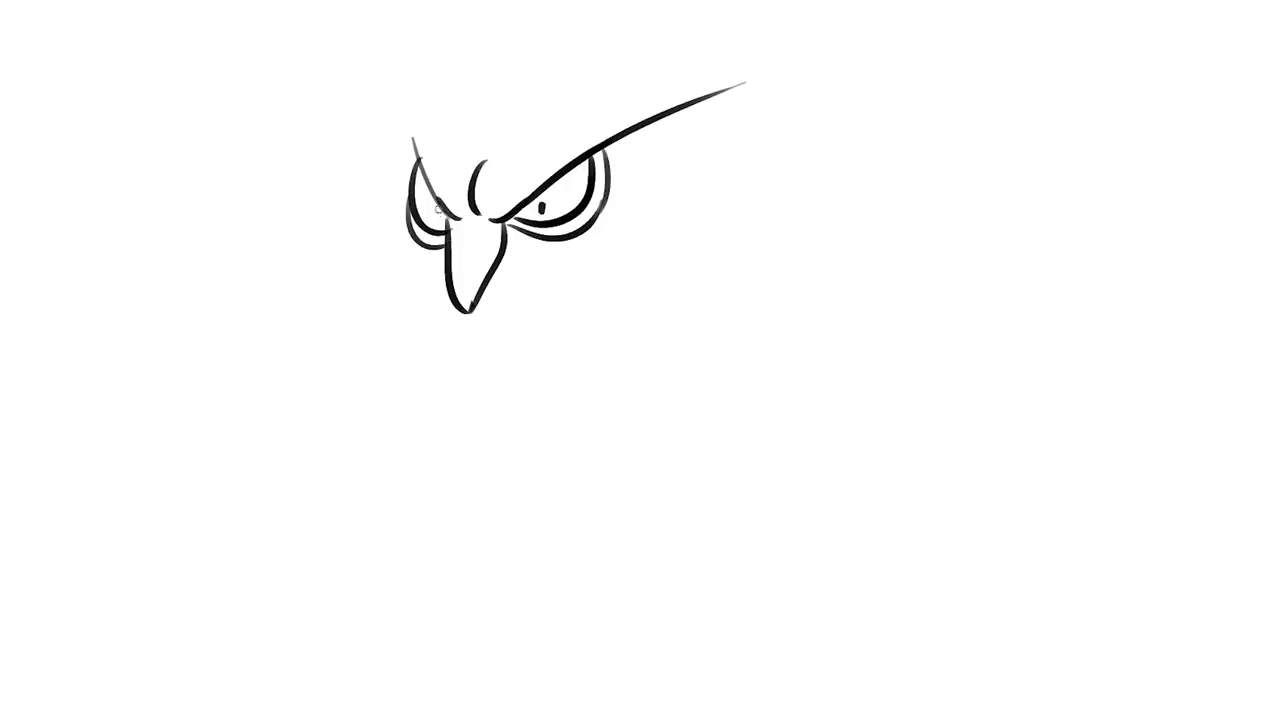
{"action": "left_click_drag", "start_coordinate": [540, 198], "coordinate": [574, 213]}
{"action": "key", "text": "ctrl+z"}
{"action": "key", "text": "ctrl+z"}
Draw the outer cheek line right of the eye and a curve beside the left eye.
{"action": "left_click_drag", "start_coordinate": [503, 258], "coordinate": [650, 182]}
{"action": "key", "text": "ctrl+z"}
{"action": "mouse_move", "coordinate": [503, 258]}
{"action": "left_mouse_down"}
{"action": "mouse_move", "coordinate": [648, 150]}
{"action": "mouse_move", "coordinate": [630, 283]}
{"action": "left_mouse_up"}
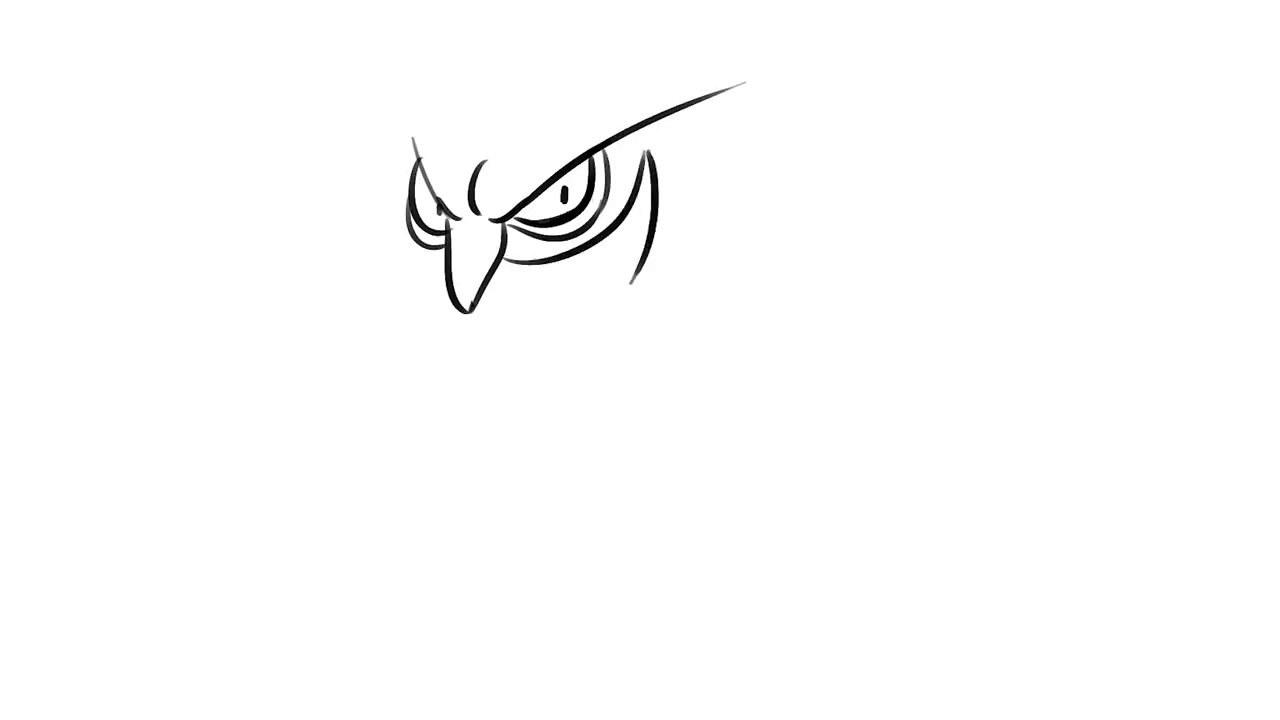
{"action": "left_click_drag", "start_coordinate": [398, 208], "coordinate": [443, 258]}
{"action": "key", "text": "ctrl+z"}
{"action": "left_click_drag", "start_coordinate": [396, 206], "coordinate": [444, 258]}
{"action": "key", "text": "ctrl+z"}
Try long curves left of the left eye, then add small hooks at the face edges.
{"action": "left_click_drag", "start_coordinate": [393, 213], "coordinate": [430, 302]}
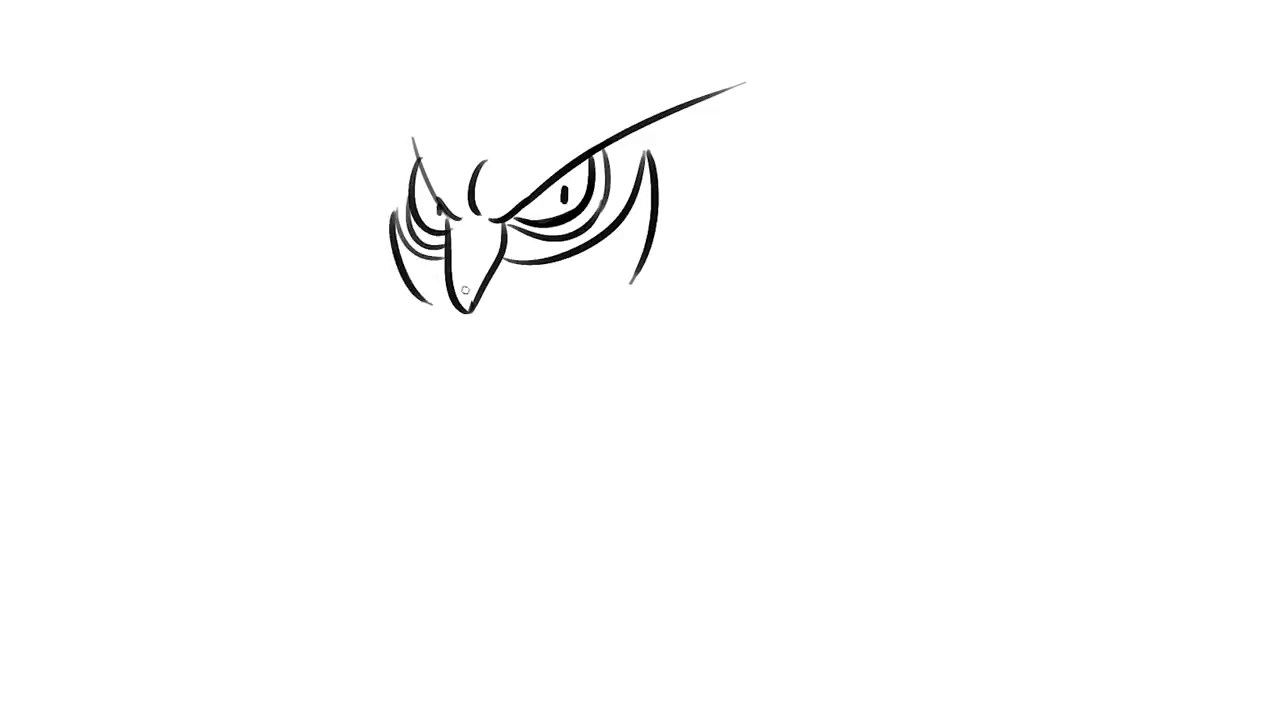
{"action": "key", "text": "ctrl+z"}
{"action": "left_click_drag", "start_coordinate": [392, 216], "coordinate": [440, 336]}
{"action": "key", "text": "ctrl+z"}
{"action": "mouse_move", "coordinate": [392, 210]}
{"action": "left_mouse_down"}
{"action": "mouse_move", "coordinate": [412, 316]}
{"action": "mouse_move", "coordinate": [406, 204]}
{"action": "mouse_move", "coordinate": [401, 222]}
{"action": "left_mouse_up"}
{"action": "key", "text": "ctrl+z"}
{"action": "key", "text": "ctrl+z"}
{"action": "left_click_drag", "start_coordinate": [638, 165], "coordinate": [658, 160]}
{"action": "mouse_move", "coordinate": [396, 222]}
{"action": "left_mouse_down"}
{"action": "mouse_move", "coordinate": [411, 316]}
{"action": "mouse_move", "coordinate": [551, 354]}
{"action": "mouse_move", "coordinate": [632, 288]}
{"action": "left_mouse_up"}
Add the thickened right inner cheek curve, link the nose tip, and erase the arc between the brows.
{"action": "key", "text": "ctrl+z"}
{"action": "mouse_move", "coordinate": [410, 285]}
{"action": "left_mouse_down"}
{"action": "mouse_move", "coordinate": [444, 300]}
{"action": "mouse_move", "coordinate": [558, 290]}
{"action": "mouse_move", "coordinate": [622, 240]}
{"action": "mouse_move", "coordinate": [648, 188]}
{"action": "left_mouse_up"}
{"action": "key", "text": "ctrl+z"}
{"action": "key", "text": "ctrl+z"}
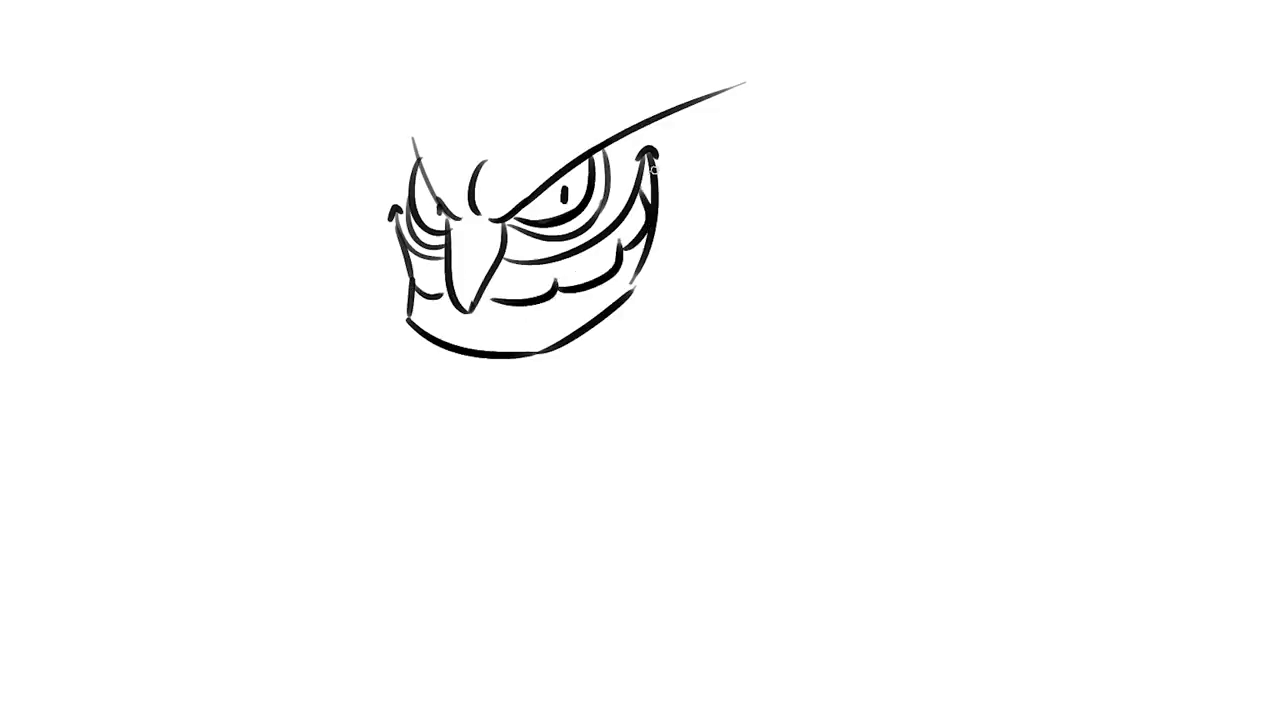
{"action": "key", "text": "ctrl+z"}
{"action": "mouse_move", "coordinate": [626, 252]}
{"action": "left_mouse_down"}
{"action": "mouse_move", "coordinate": [642, 190]}
{"action": "mouse_move", "coordinate": [652, 234]}
{"action": "mouse_move", "coordinate": [648, 155]}
{"action": "left_mouse_up"}
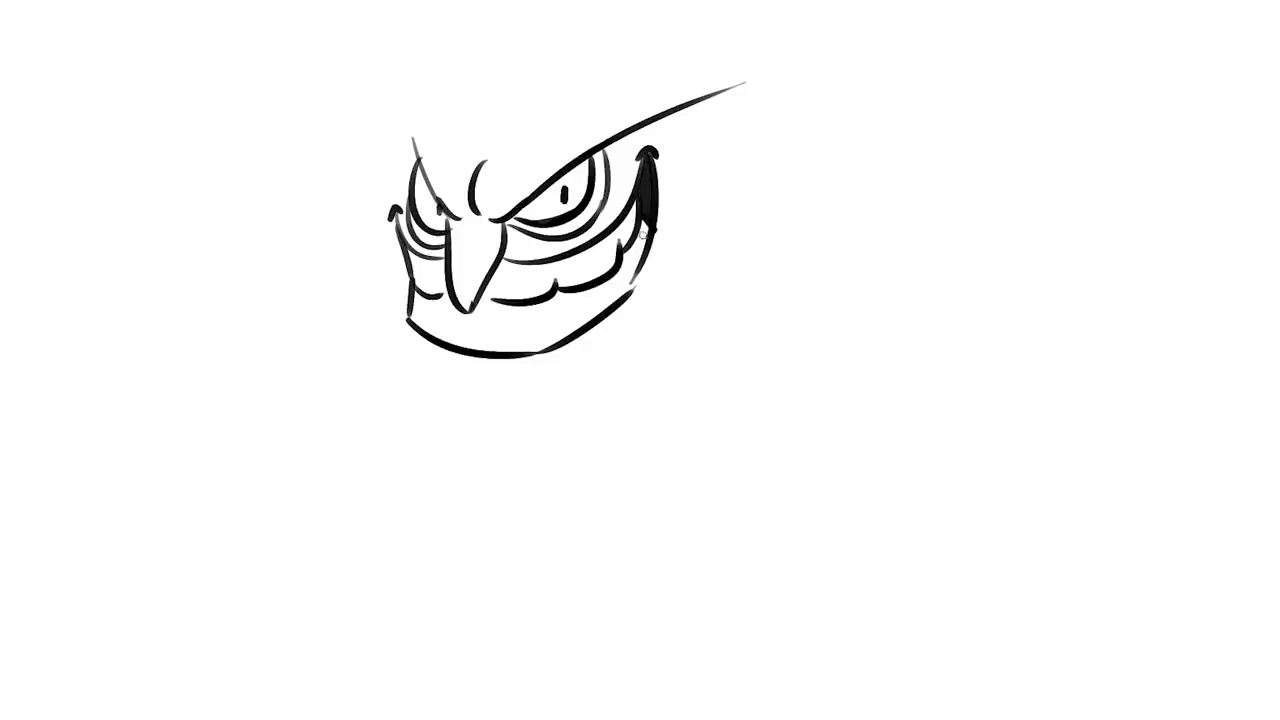
{"action": "left_click_drag", "start_coordinate": [650, 220], "coordinate": [643, 240]}
{"action": "left_click_drag", "start_coordinate": [479, 301], "coordinate": [503, 298]}
{"action": "key", "text": "e"}
{"action": "left_click_drag", "start_coordinate": [471, 150], "coordinate": [466, 230]}
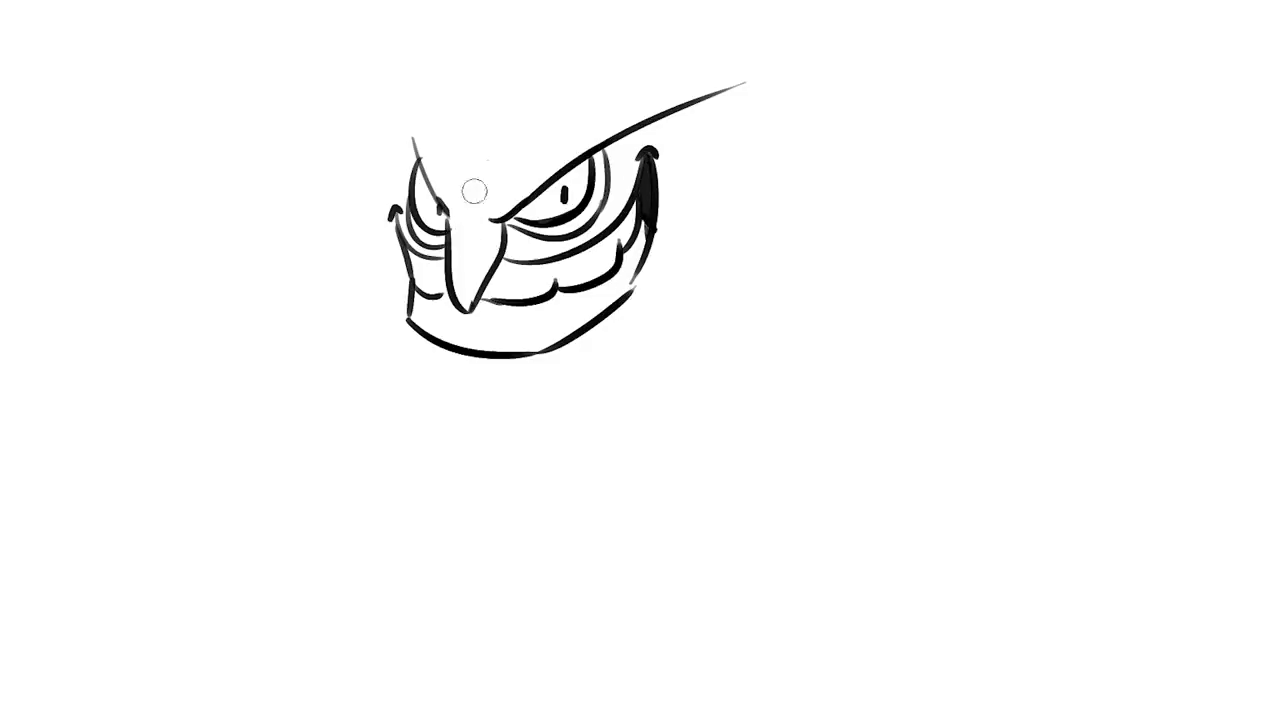
{"action": "key", "text": "e"}
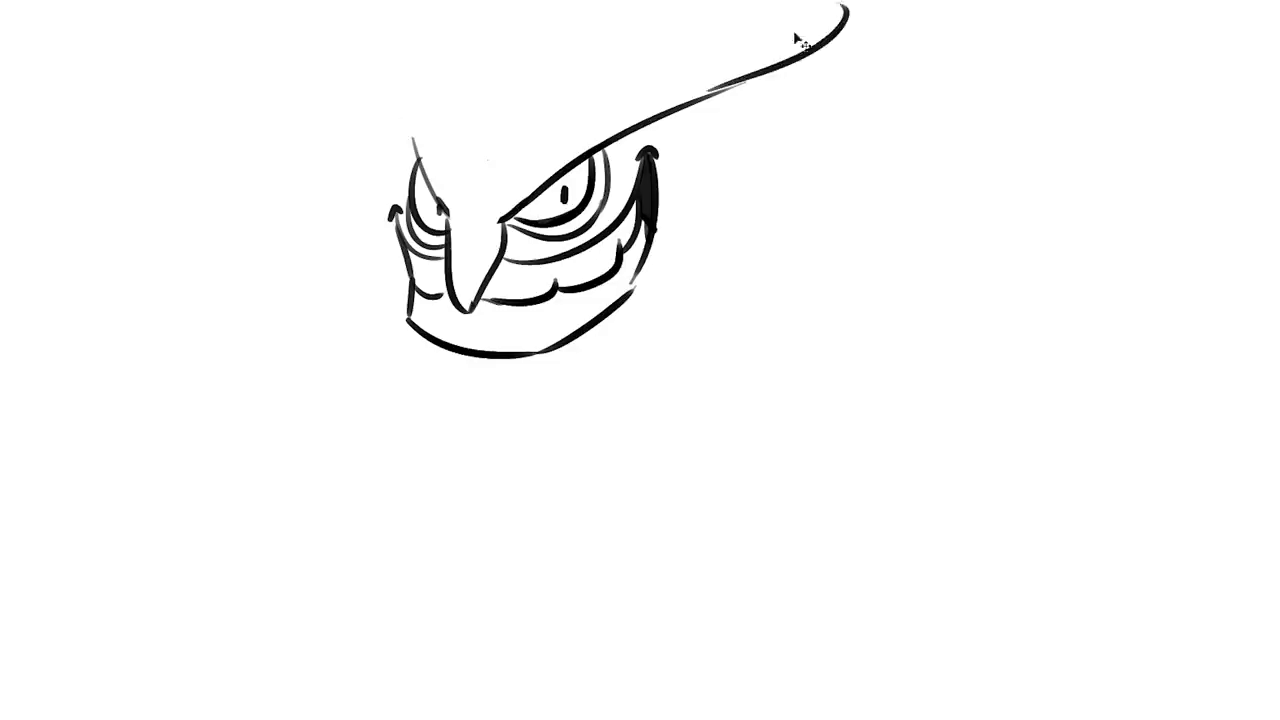
Scale the whole face sketch down slightly and nudge it upward.
{"action": "key", "text": "ctrl+t"}
{"action": "left_click_drag", "start_coordinate": [747, 80], "coordinate": [696, 118]}
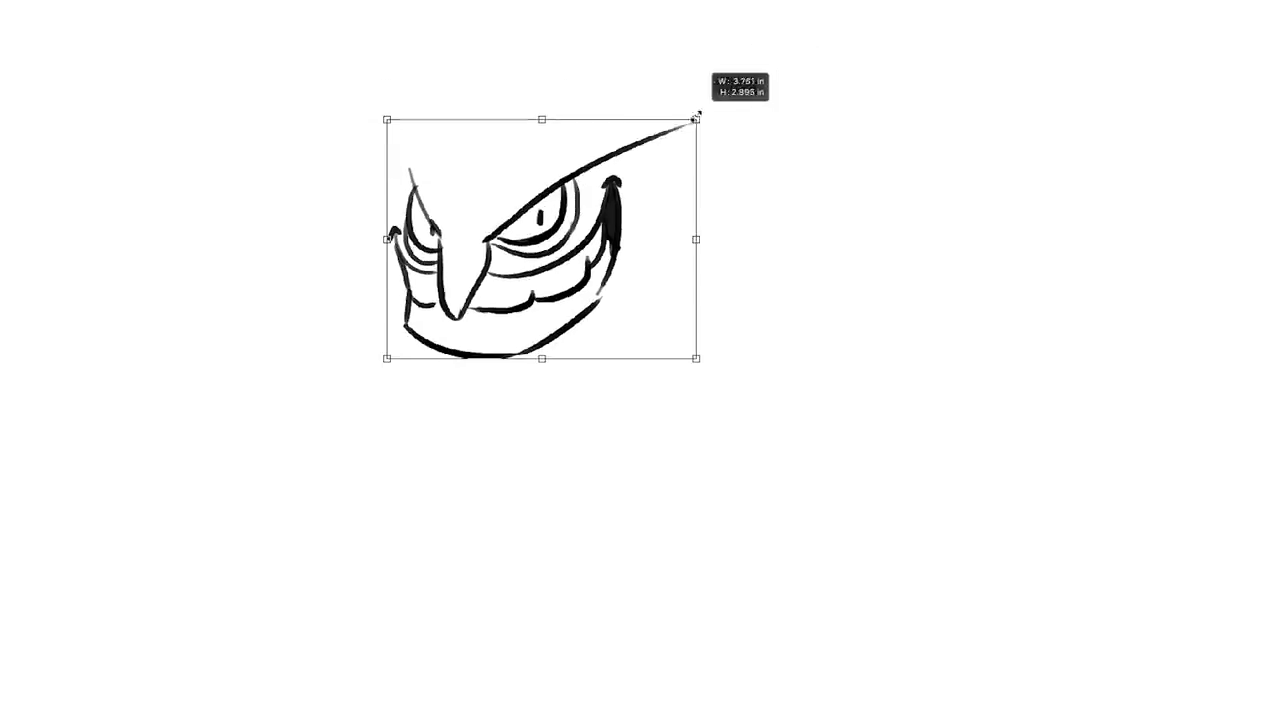
{"action": "left_click_drag", "start_coordinate": [637, 198], "coordinate": [637, 190]}
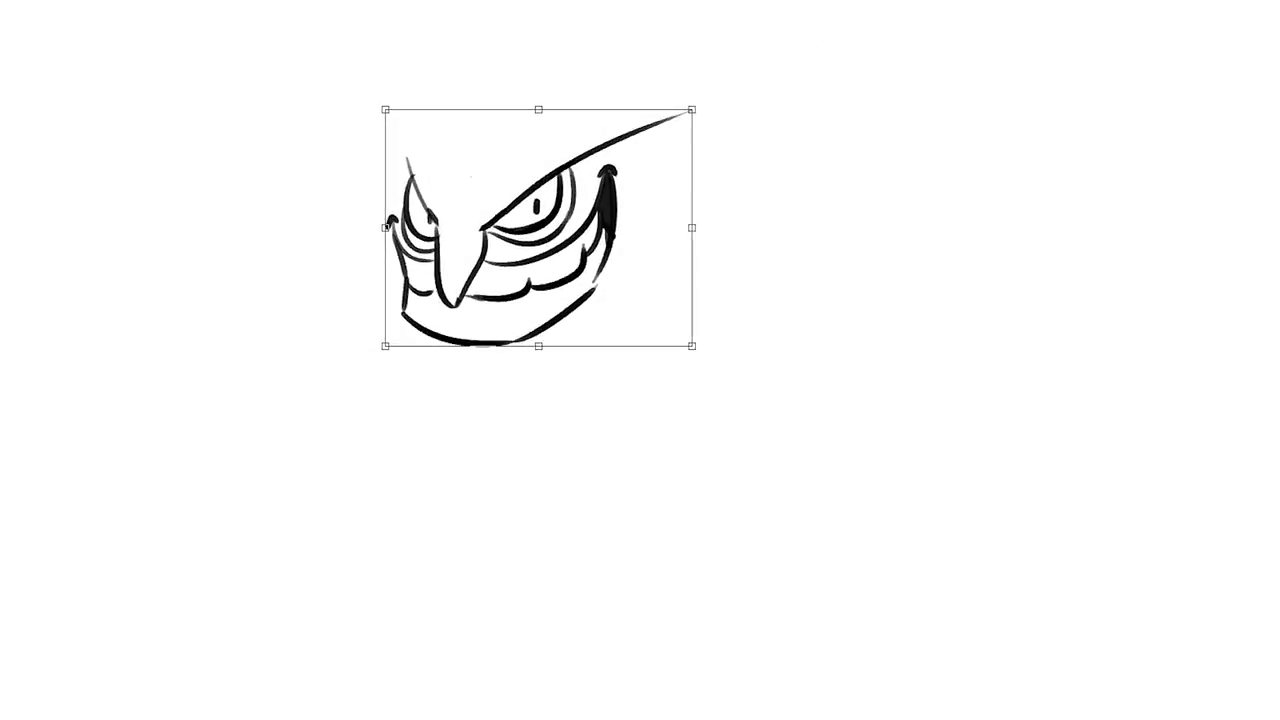
{"action": "key", "text": "Return"}
Draw the left ear's curve up to its tip and dot a pupil into the left eye.
{"action": "left_click_drag", "start_coordinate": [433, 212], "coordinate": [403, 133]}
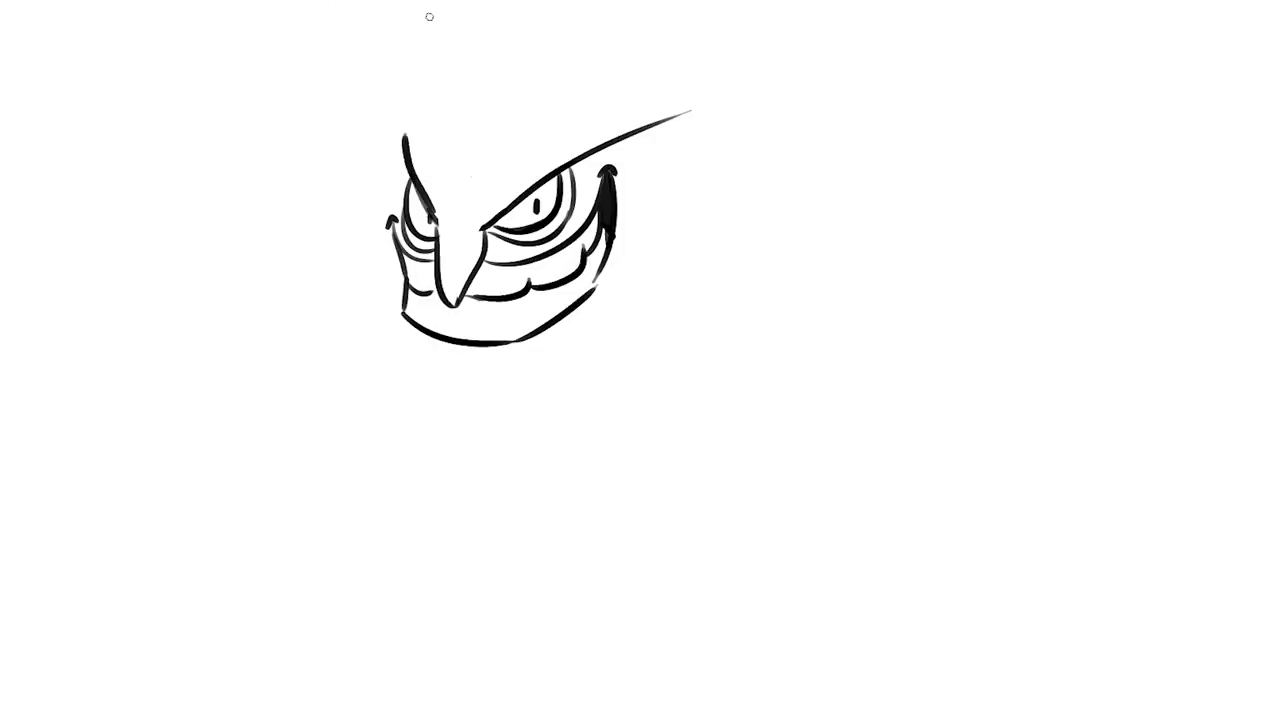
{"action": "key", "text": "ctrl+z"}
{"action": "left_click_drag", "start_coordinate": [432, 214], "coordinate": [390, 100]}
{"action": "key", "text": "ctrl+z"}
{"action": "mouse_move", "coordinate": [433, 218]}
{"action": "left_mouse_down"}
{"action": "mouse_move", "coordinate": [385, 86]}
{"action": "mouse_move", "coordinate": [333, 84]}
{"action": "mouse_move", "coordinate": [430, 52]}
{"action": "mouse_move", "coordinate": [440, 108]}
{"action": "left_mouse_up"}
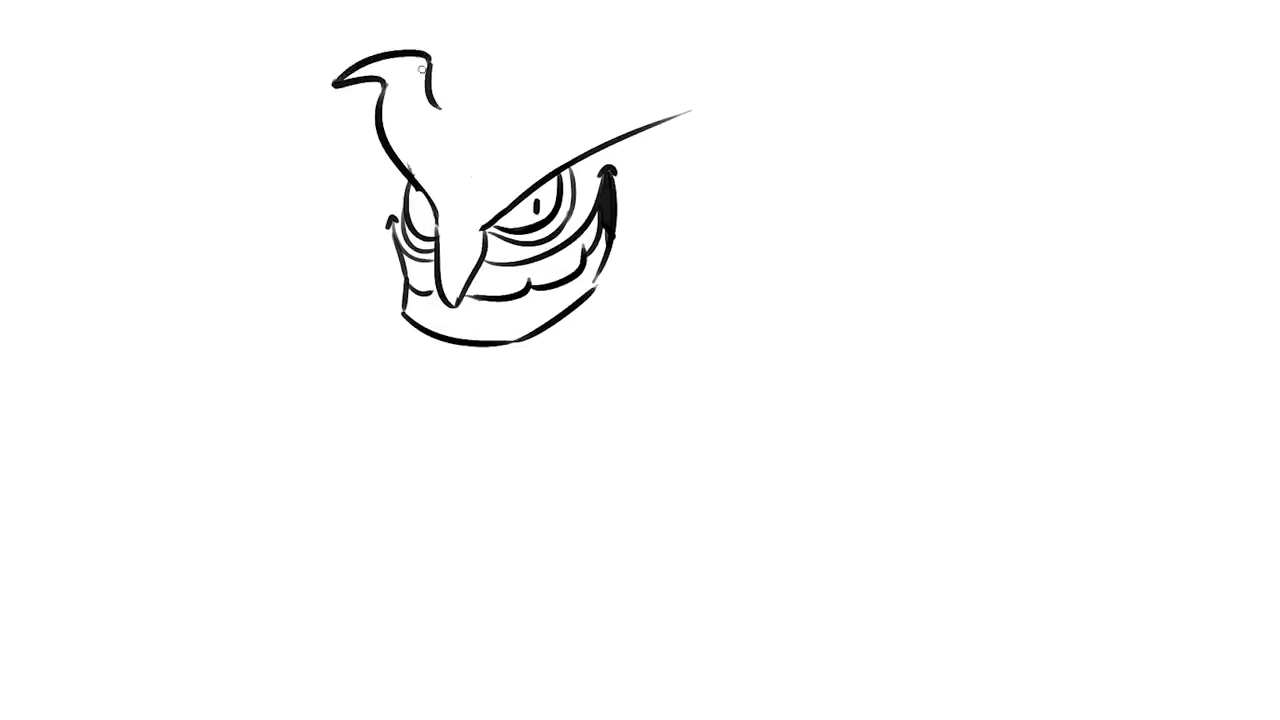
{"action": "left_click_drag", "start_coordinate": [426, 209], "coordinate": [425, 219]}
Draw the right ear's curve above the brow ending in a wavy tip.
{"action": "left_click_drag", "start_coordinate": [587, 107], "coordinate": [682, 72]}
{"action": "left_click_drag", "start_coordinate": [564, 104], "coordinate": [692, 70]}
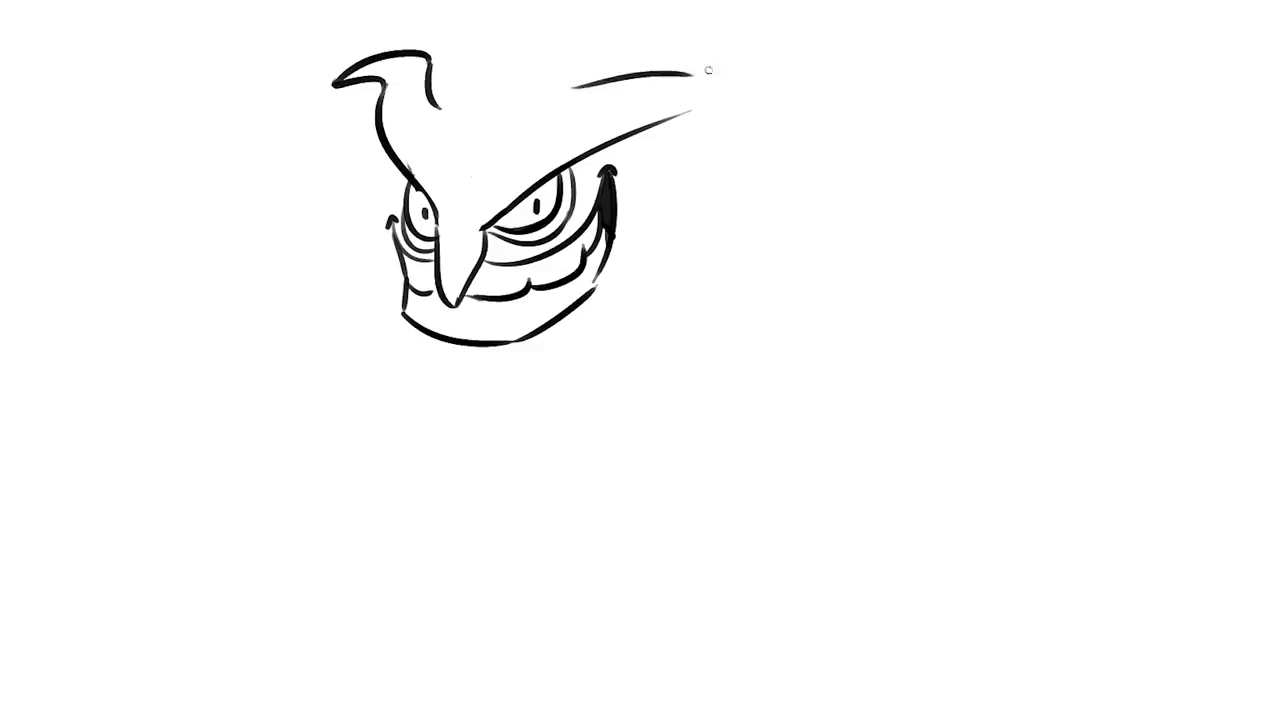
{"action": "key", "text": "ctrl+z"}
{"action": "left_click_drag", "start_coordinate": [563, 105], "coordinate": [760, 48]}
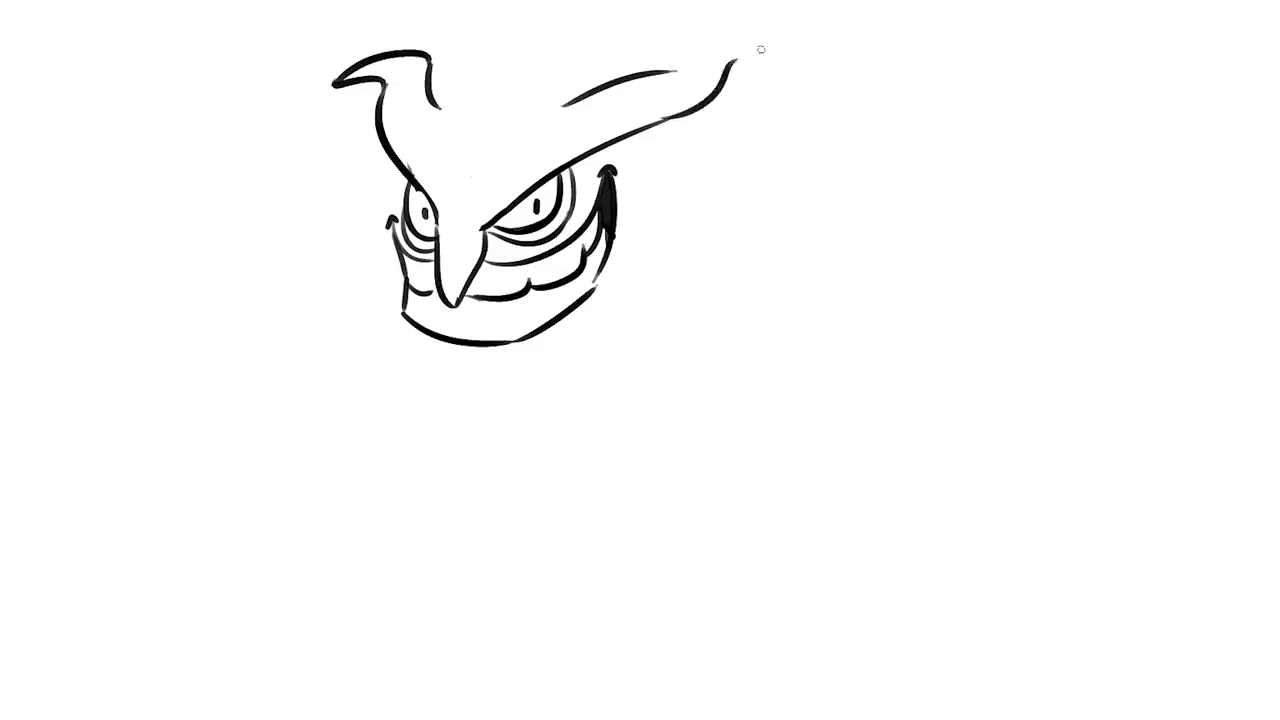
{"action": "key", "text": "ctrl+z"}
{"action": "mouse_move", "coordinate": [683, 112]}
{"action": "left_mouse_down"}
{"action": "mouse_move", "coordinate": [738, 27]}
{"action": "mouse_move", "coordinate": [832, 20]}
{"action": "left_mouse_up"}
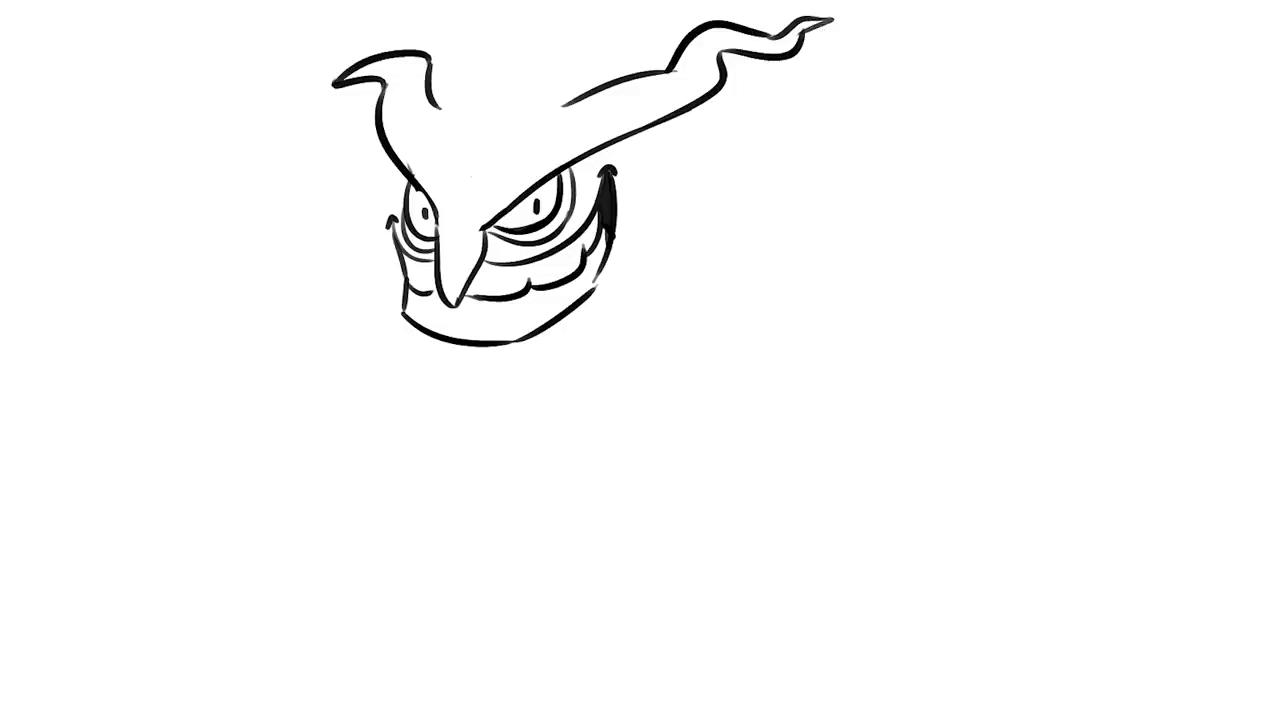
Redraw the left ear with a wavy upper edge and an inner fold line.
{"action": "key", "text": "ctrl+z"}
{"action": "key", "text": "ctrl+z"}
{"action": "key", "text": "ctrl+z"}
{"action": "key", "text": "ctrl+z"}
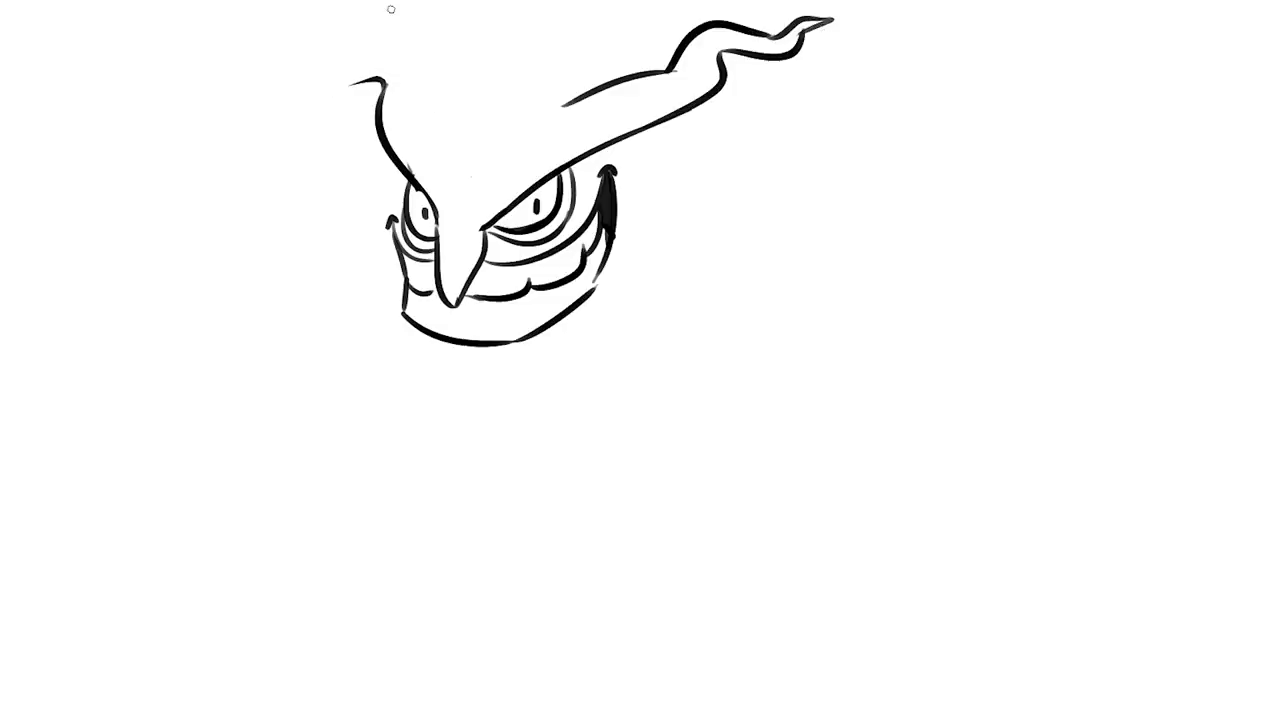
{"action": "mouse_move", "coordinate": [350, 84]}
{"action": "left_mouse_down"}
{"action": "mouse_move", "coordinate": [258, 54]}
{"action": "mouse_move", "coordinate": [388, 20]}
{"action": "mouse_move", "coordinate": [482, 62]}
{"action": "left_mouse_up"}
{"action": "key", "text": "ctrl+z"}
{"action": "left_click_drag", "start_coordinate": [394, 34], "coordinate": [420, 59]}
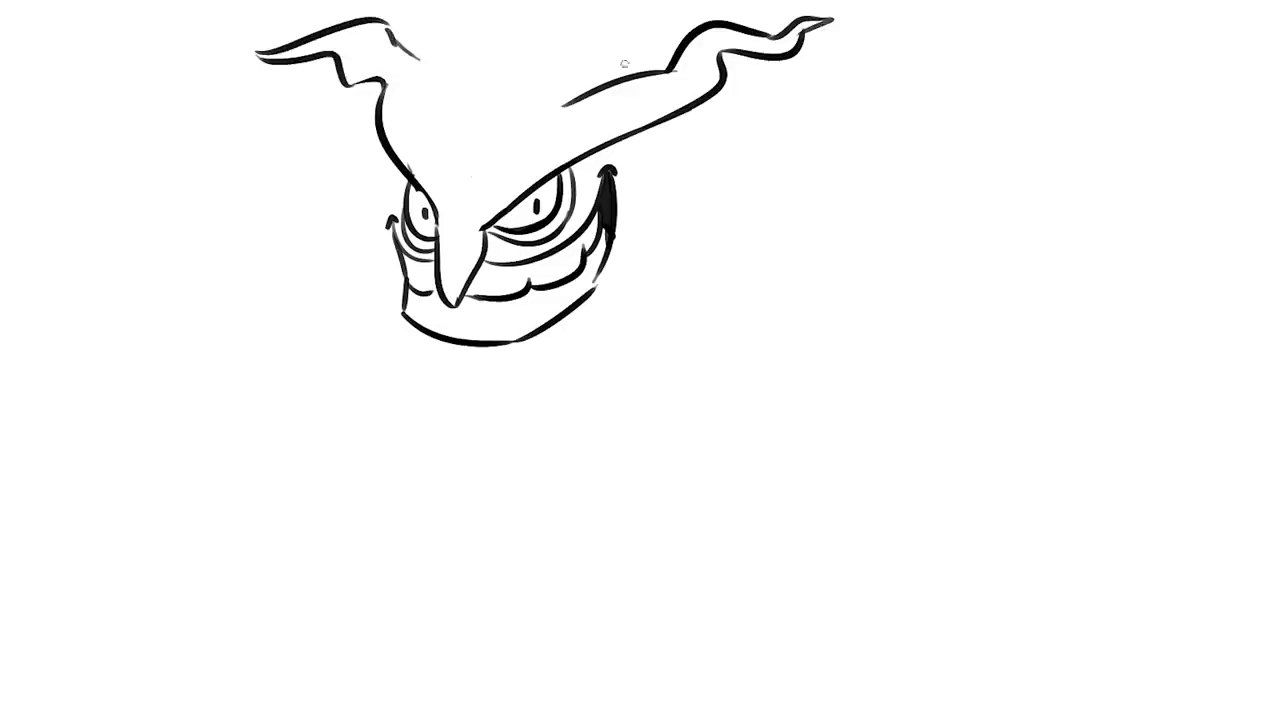
{"action": "left_click_drag", "start_coordinate": [572, 76], "coordinate": [668, 50]}
{"action": "key", "text": "ctrl+z"}
{"action": "left_click_drag", "start_coordinate": [564, 66], "coordinate": [670, 50]}
{"action": "key", "text": "ctrl+z"}
{"action": "left_click_drag", "start_coordinate": [388, 30], "coordinate": [451, 84]}
Erase and redraw the right ear's upper edge.
{"action": "key", "text": "e"}
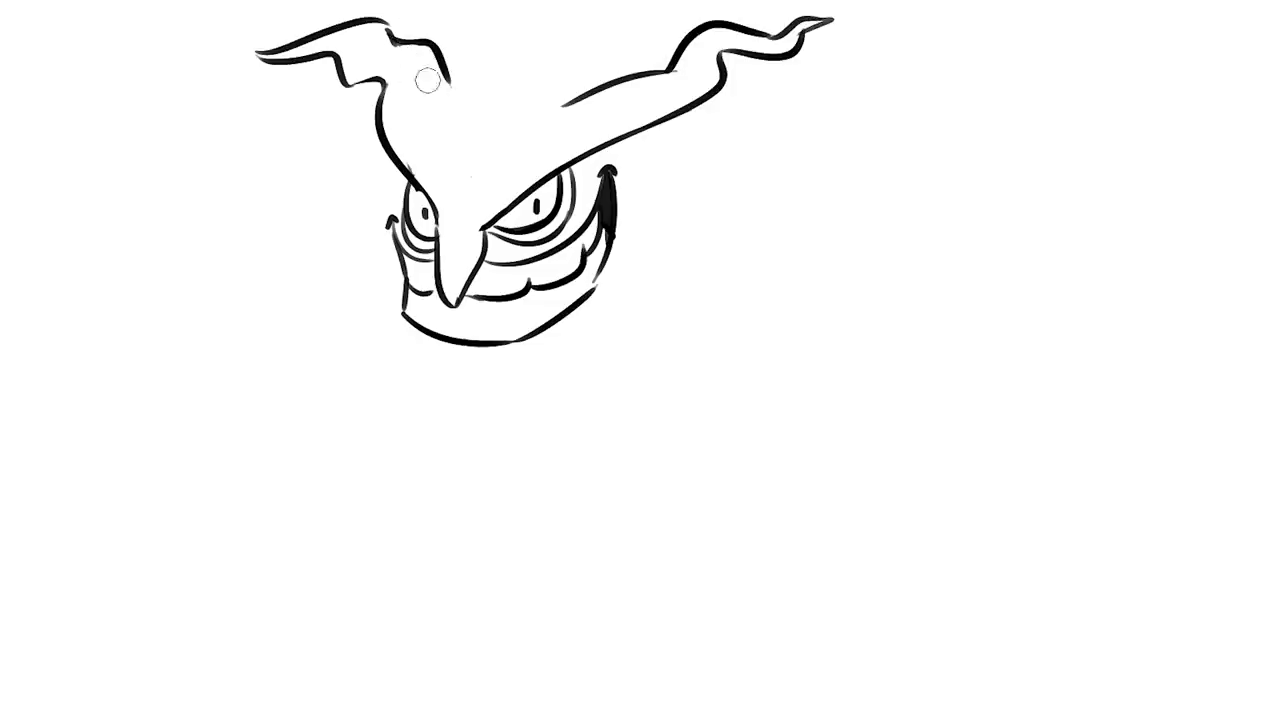
{"action": "left_click_drag", "start_coordinate": [564, 102], "coordinate": [648, 76]}
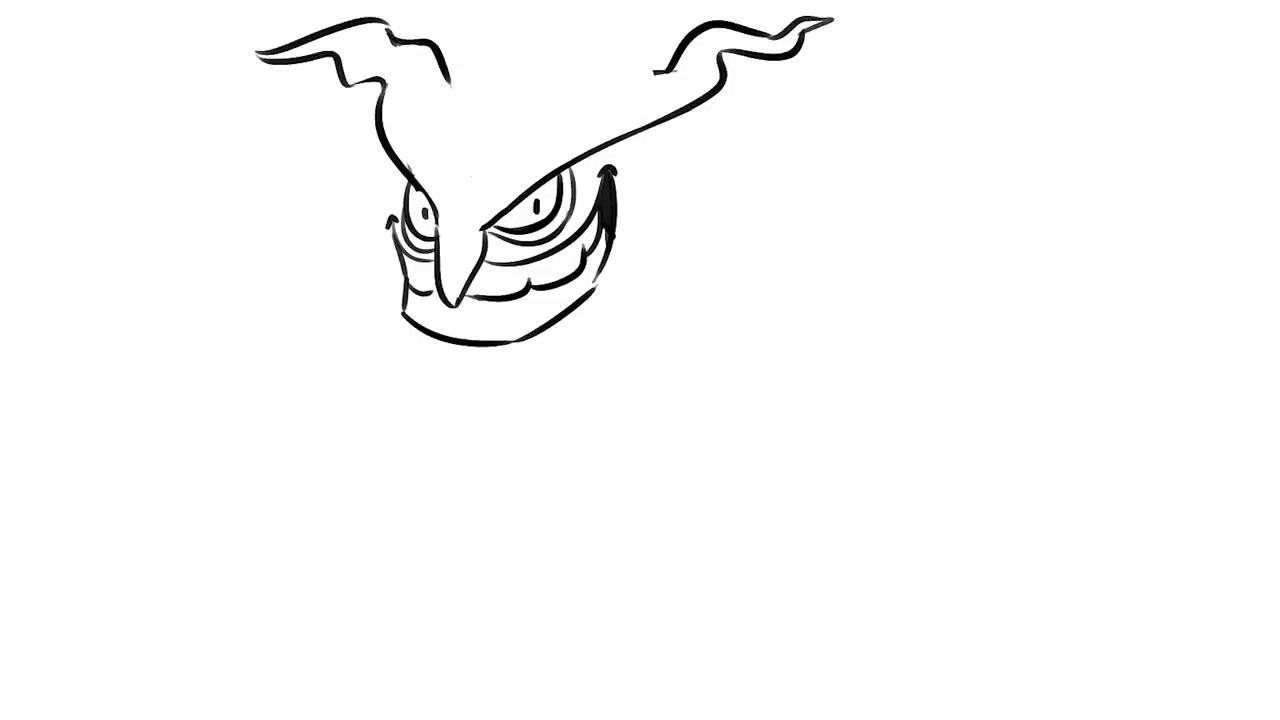
{"action": "left_click_drag", "start_coordinate": [523, 107], "coordinate": [668, 68]}
{"action": "key", "text": "ctrl+z"}
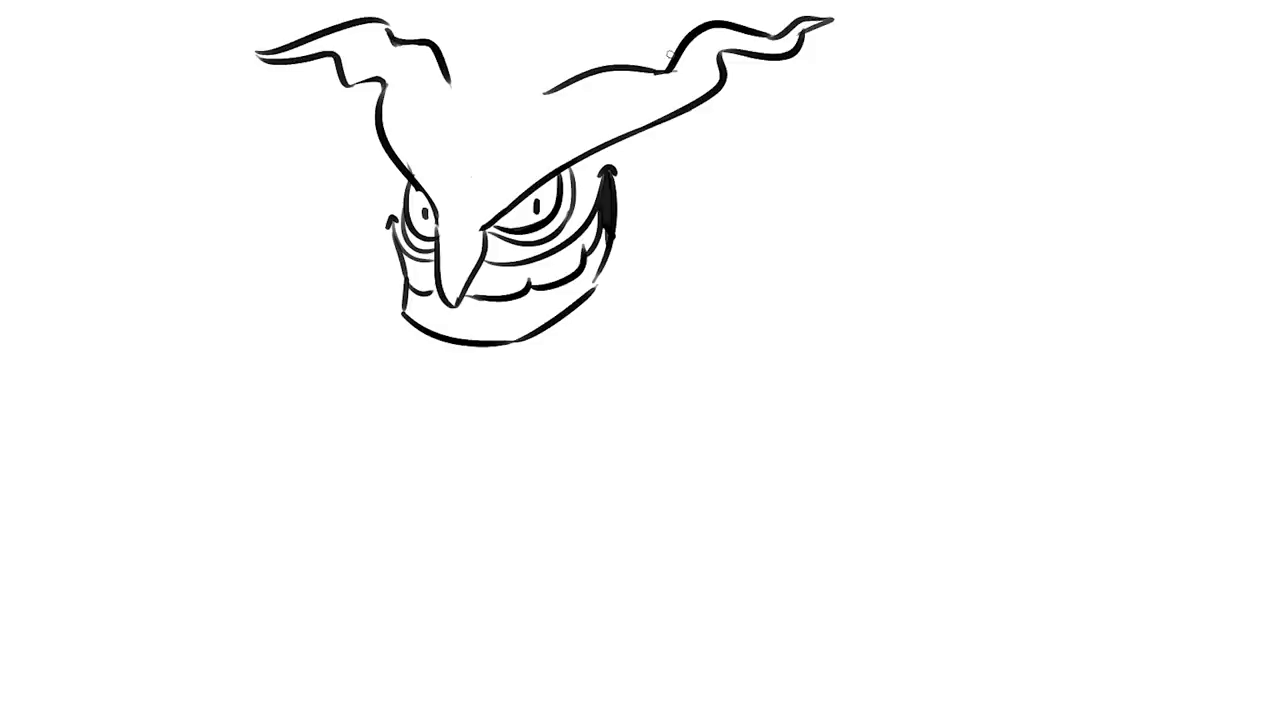
{"action": "key", "text": "ctrl+t"}
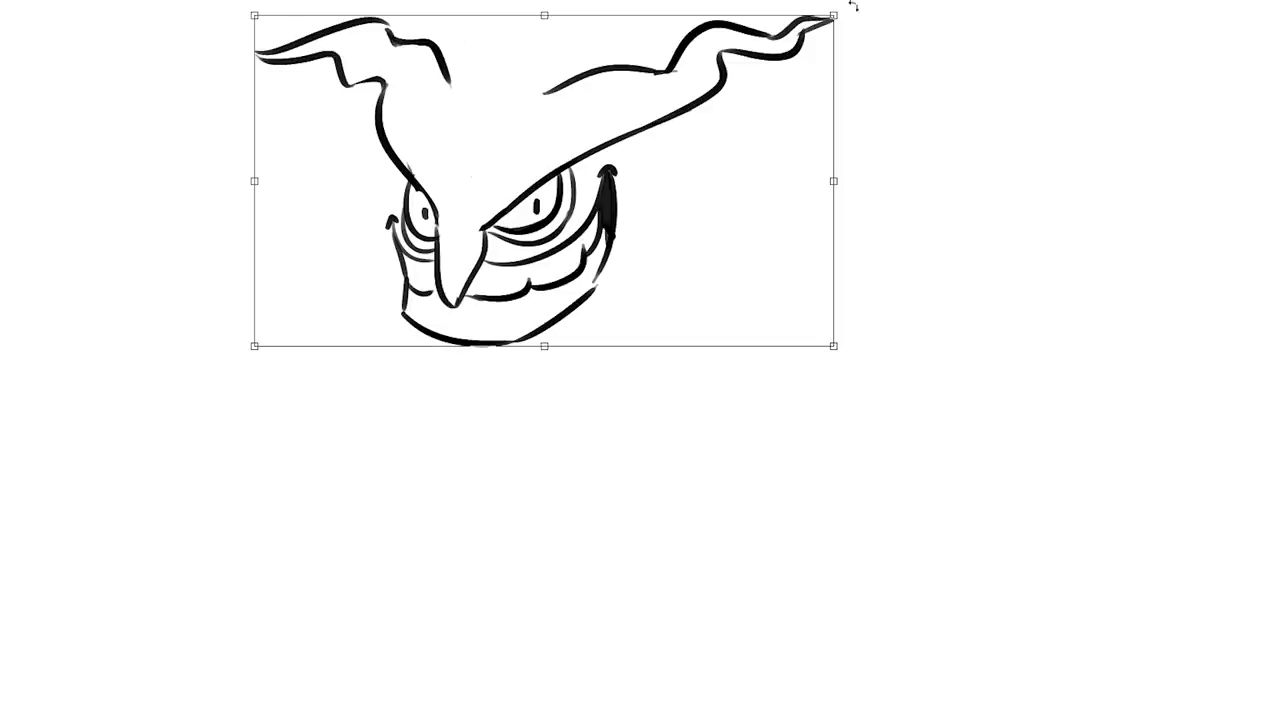
Shrink the drawing and shift it down and to the left.
{"action": "left_click_drag", "start_coordinate": [833, 17], "coordinate": [774, 49]}
{"action": "left_click_drag", "start_coordinate": [708, 165], "coordinate": [646, 233]}
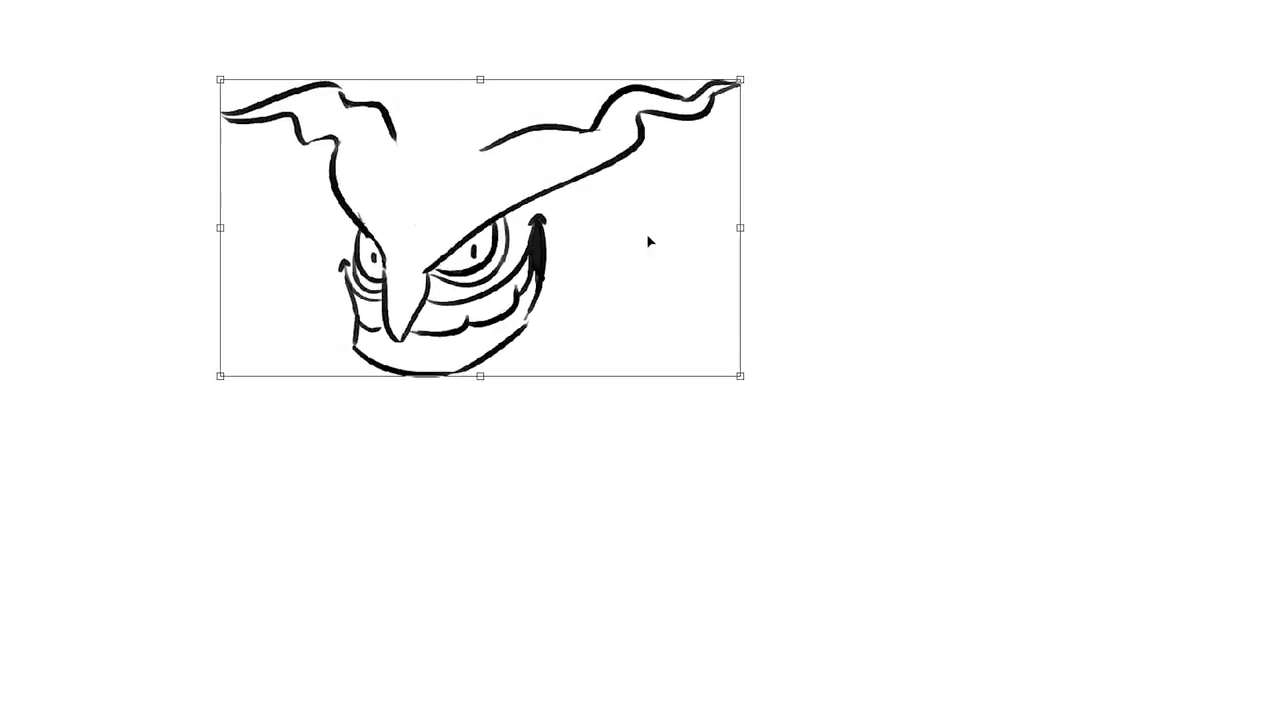
{"action": "key", "text": "Return"}
Add a peaked outline across the head top and redraw its right end as a wavy hook.
{"action": "left_click_drag", "start_coordinate": [398, 138], "coordinate": [565, 53]}
{"action": "mouse_move", "coordinate": [490, 148]}
{"action": "left_mouse_down"}
{"action": "mouse_move", "coordinate": [626, 38]}
{"action": "mouse_move", "coordinate": [582, 110]}
{"action": "mouse_move", "coordinate": [594, 110]}
{"action": "left_mouse_up"}
{"action": "mouse_move", "coordinate": [485, 150]}
{"action": "left_mouse_down"}
{"action": "mouse_move", "coordinate": [648, 108]}
{"action": "mouse_move", "coordinate": [598, 170]}
{"action": "mouse_move", "coordinate": [540, 126]}
{"action": "mouse_move", "coordinate": [600, 132]}
{"action": "left_mouse_up"}
{"action": "key", "text": "ctrl+z"}
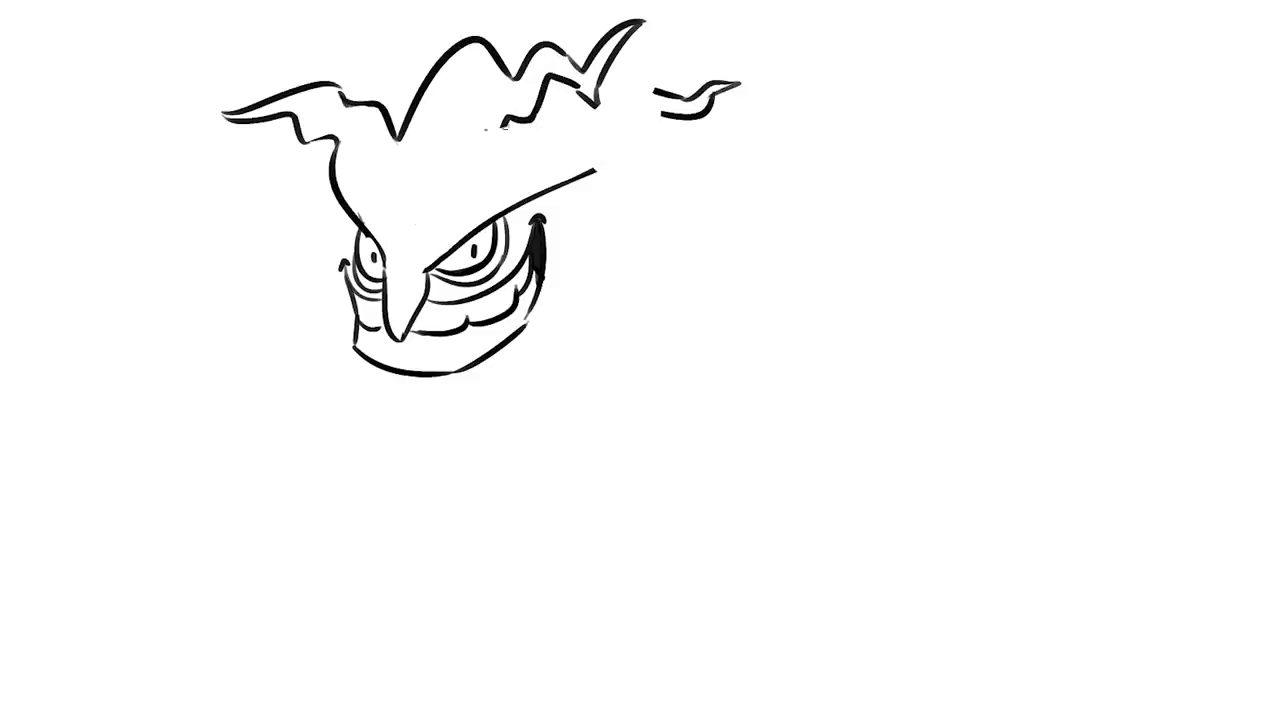
{"action": "key", "text": "ctrl+z"}
{"action": "mouse_move", "coordinate": [486, 140]}
{"action": "left_mouse_down"}
{"action": "mouse_move", "coordinate": [630, 135]}
{"action": "mouse_move", "coordinate": [608, 120]}
{"action": "mouse_move", "coordinate": [675, 113]}
{"action": "left_mouse_up"}
{"action": "key", "text": "ctrl+z"}
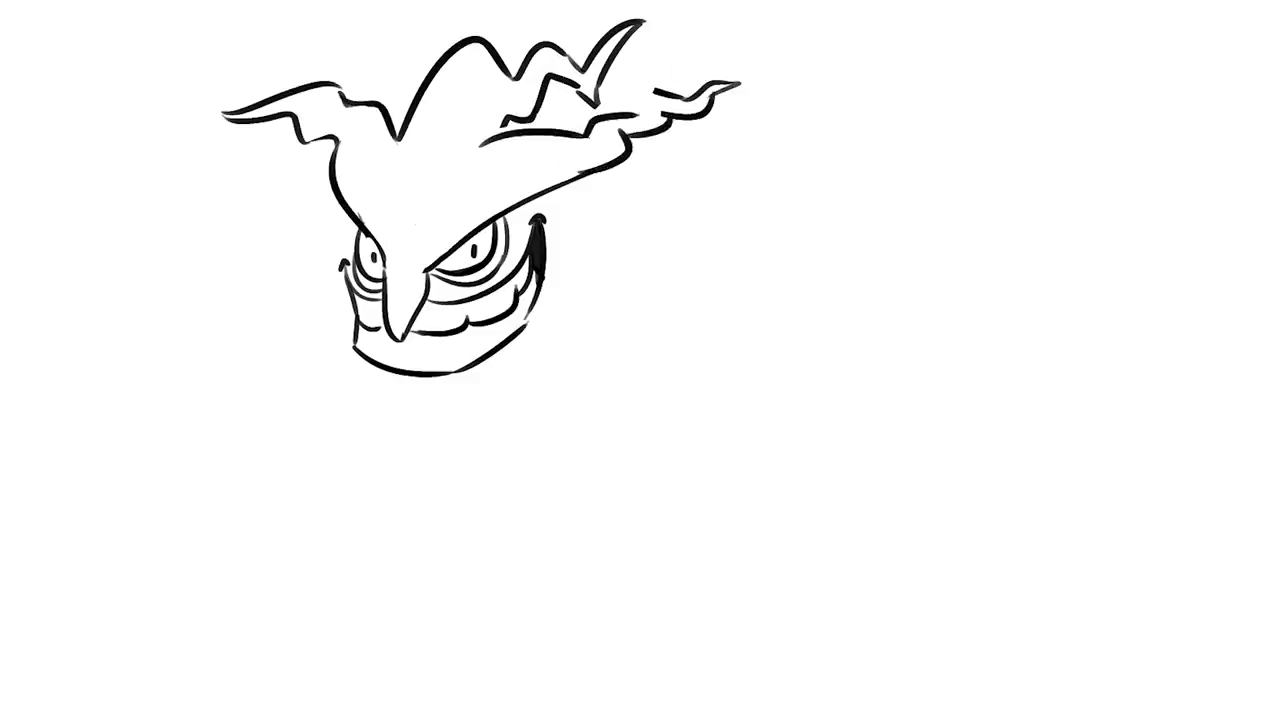
{"action": "key", "text": "ctrl+z"}
{"action": "key", "text": "ctrl+z"}
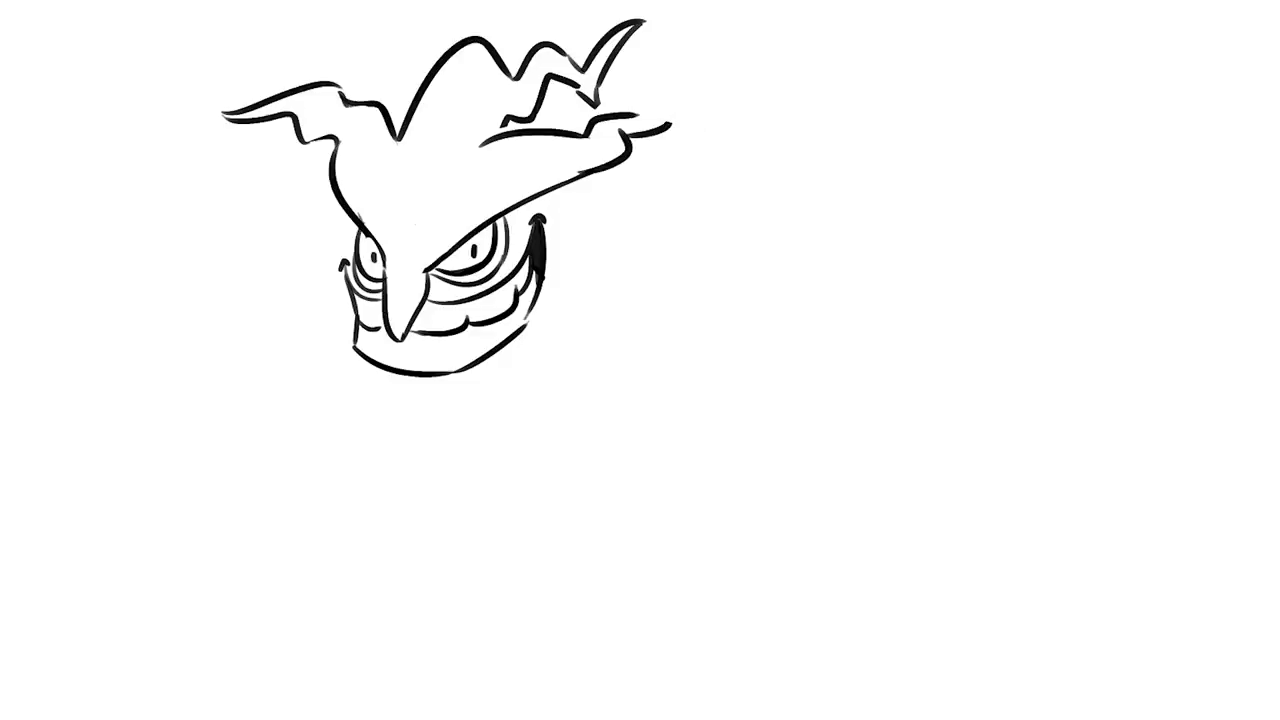
{"action": "mouse_move", "coordinate": [624, 118]}
{"action": "left_mouse_down"}
{"action": "mouse_move", "coordinate": [712, 93]}
{"action": "mouse_move", "coordinate": [656, 127]}
{"action": "left_mouse_up"}
Erase the old left wing strokes and sketch a new top-left head outline.
{"action": "mouse_move", "coordinate": [350, 100]}
{"action": "left_mouse_down"}
{"action": "mouse_move", "coordinate": [374, 126]}
{"action": "mouse_move", "coordinate": [310, 86]}
{"action": "left_mouse_up"}
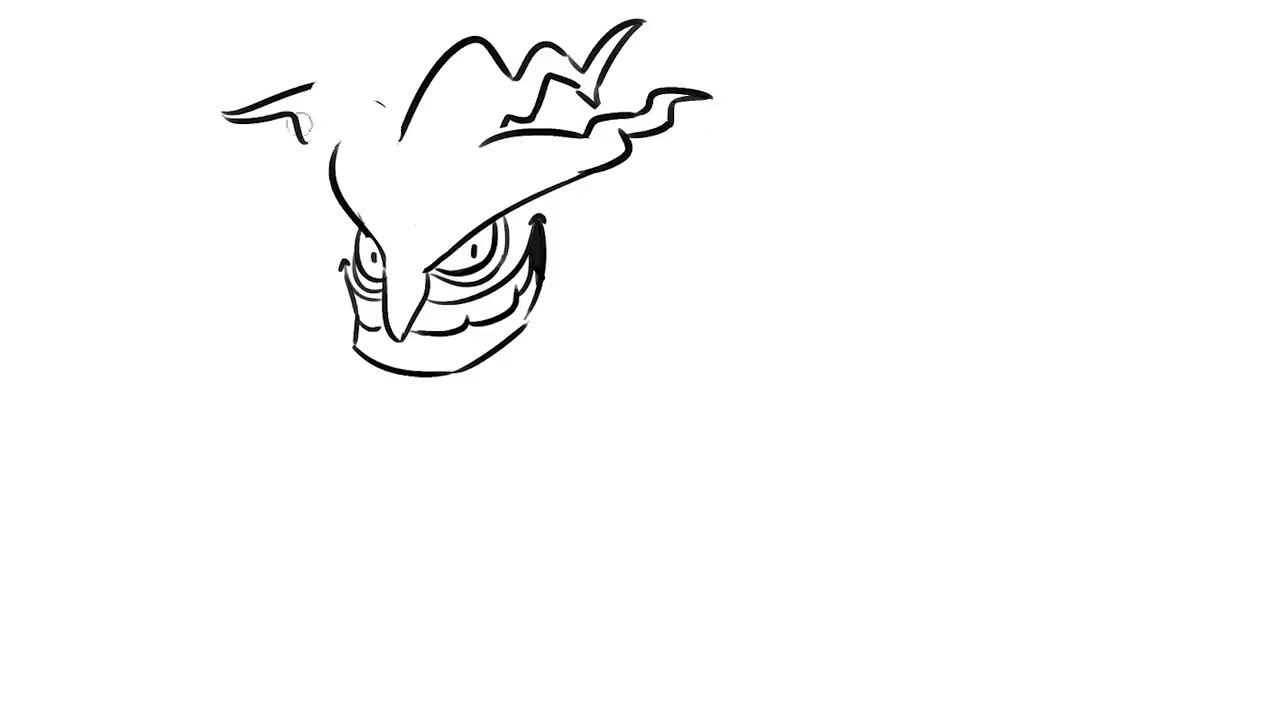
{"action": "left_click_drag", "start_coordinate": [320, 130], "coordinate": [225, 110]}
{"action": "key", "text": "e"}
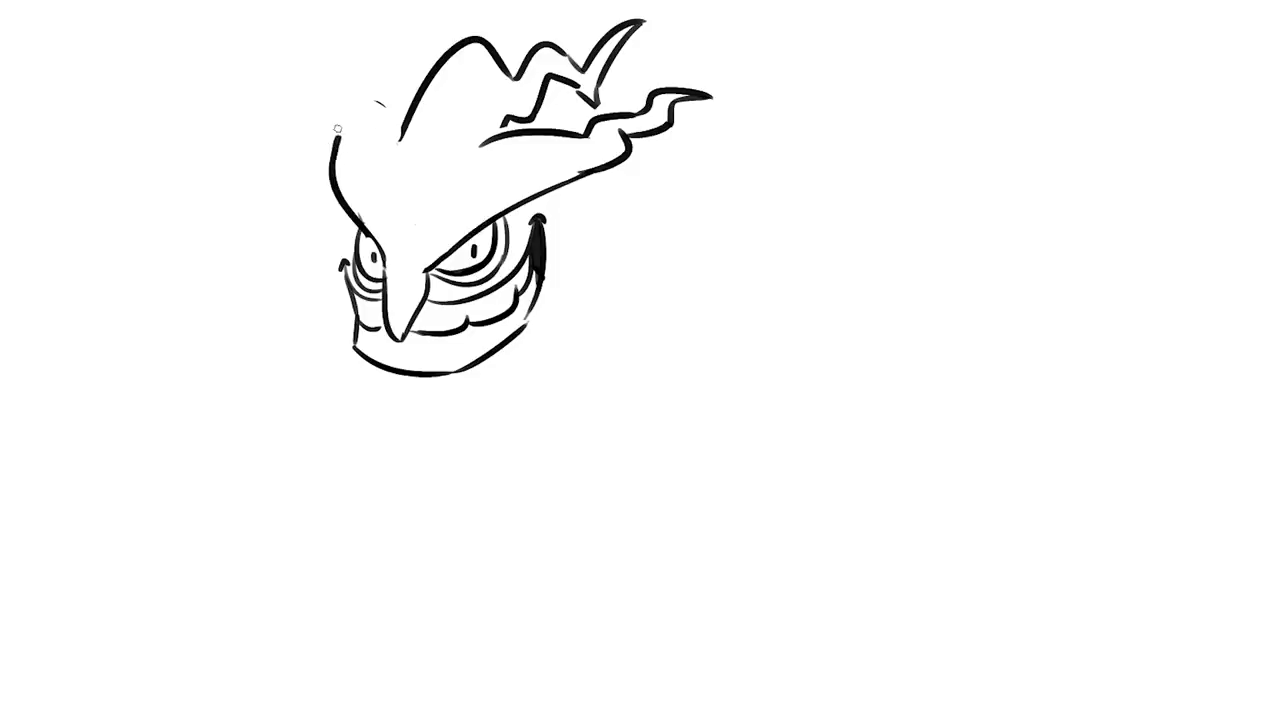
{"action": "mouse_move", "coordinate": [333, 152]}
{"action": "left_mouse_down"}
{"action": "mouse_move", "coordinate": [347, 134]}
{"action": "mouse_move", "coordinate": [337, 114]}
{"action": "mouse_move", "coordinate": [337, 140]}
{"action": "mouse_move", "coordinate": [400, 113]}
{"action": "mouse_move", "coordinate": [404, 138]}
{"action": "left_mouse_up"}
{"action": "key", "text": "ctrl+z"}
{"action": "key", "text": "ctrl+z"}
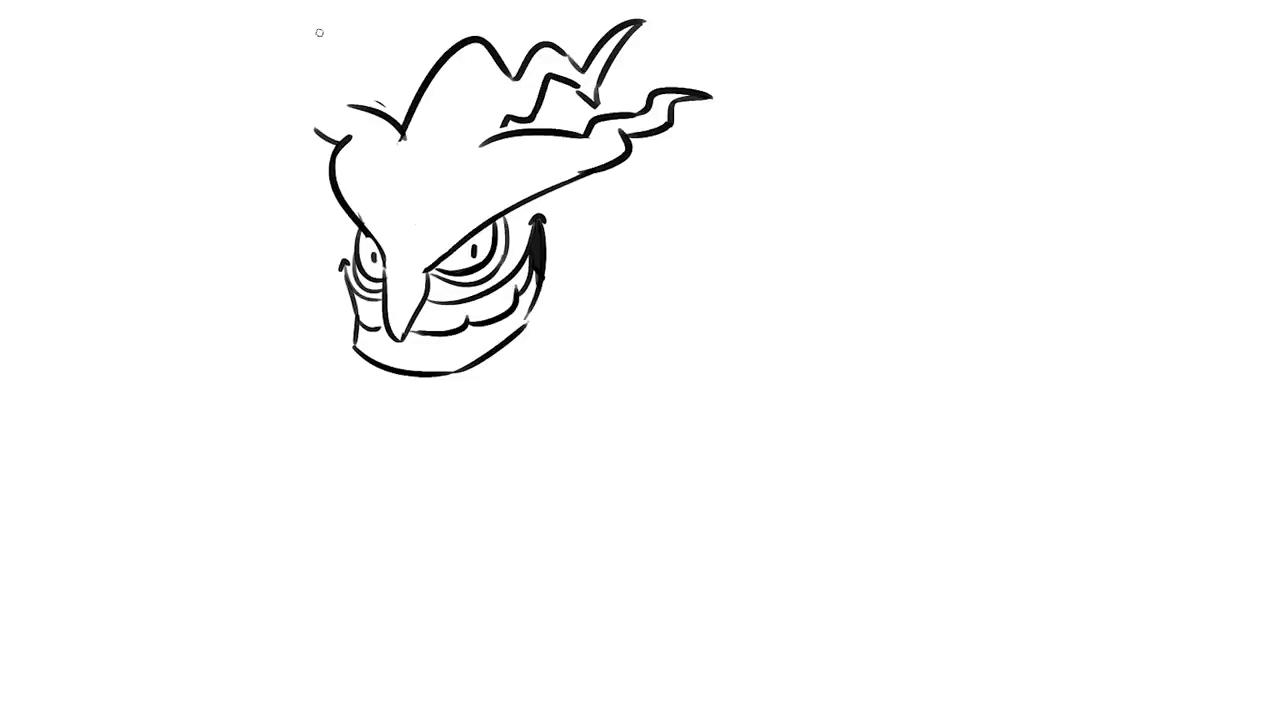
Draw the jagged left horn and a first curved spike on the head top.
{"action": "mouse_move", "coordinate": [316, 128]}
{"action": "left_mouse_down"}
{"action": "mouse_move", "coordinate": [268, 82]}
{"action": "mouse_move", "coordinate": [266, 48]}
{"action": "mouse_move", "coordinate": [340, 92]}
{"action": "left_mouse_up"}
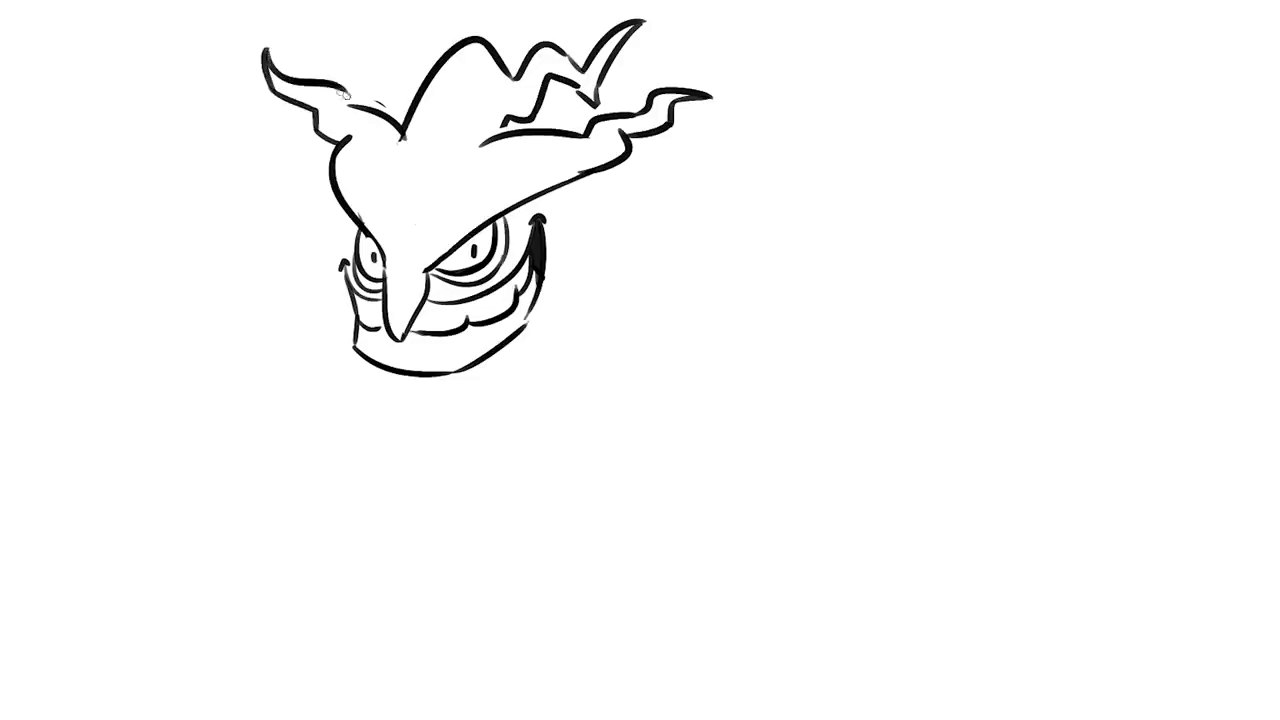
{"action": "left_click_drag", "start_coordinate": [268, 50], "coordinate": [352, 104]}
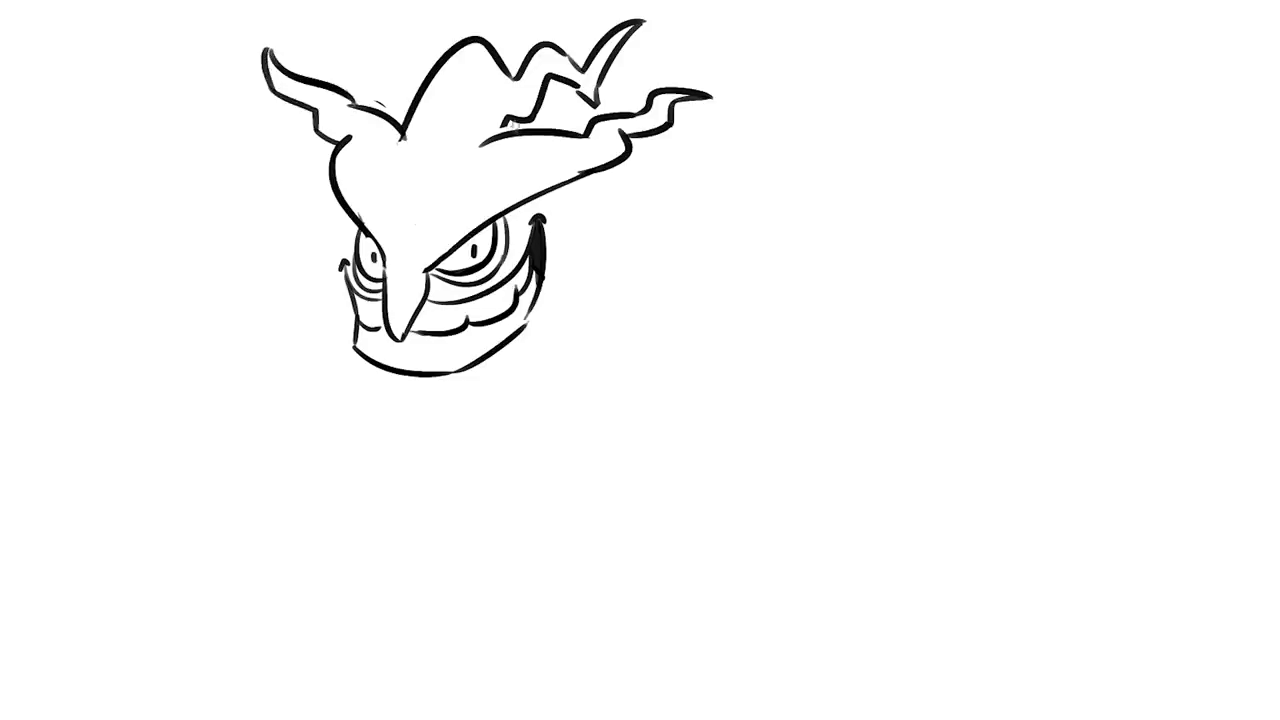
{"action": "left_click_drag", "start_coordinate": [450, 56], "coordinate": [500, 6]}
{"action": "key", "text": "ctrl+z"}
{"action": "mouse_move", "coordinate": [452, 54]}
{"action": "left_mouse_down"}
{"action": "mouse_move", "coordinate": [502, 6]}
{"action": "mouse_move", "coordinate": [486, 46]}
{"action": "left_mouse_up"}
{"action": "key", "text": "ctrl+z"}
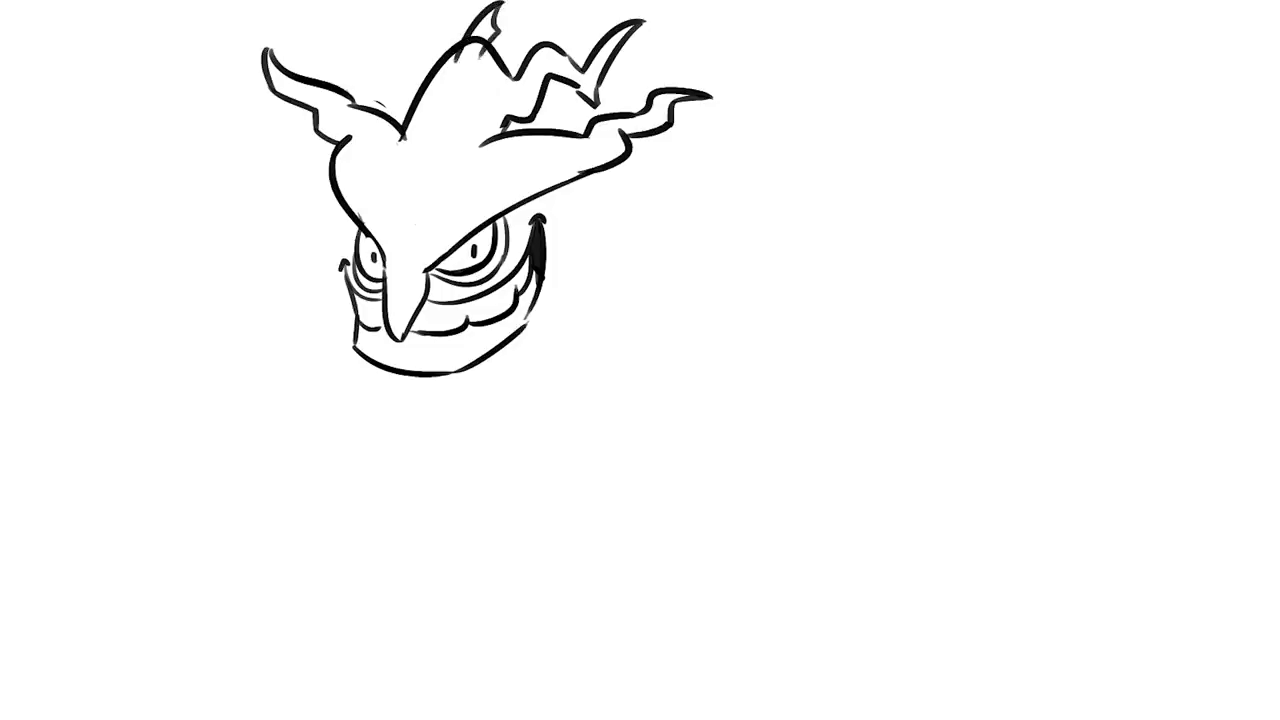
{"action": "key", "text": "ctrl+z"}
Redraw the top spike as a zigzag with a new left edge.
{"action": "key", "text": "ctrl+z"}
{"action": "key", "text": "ctrl+z"}
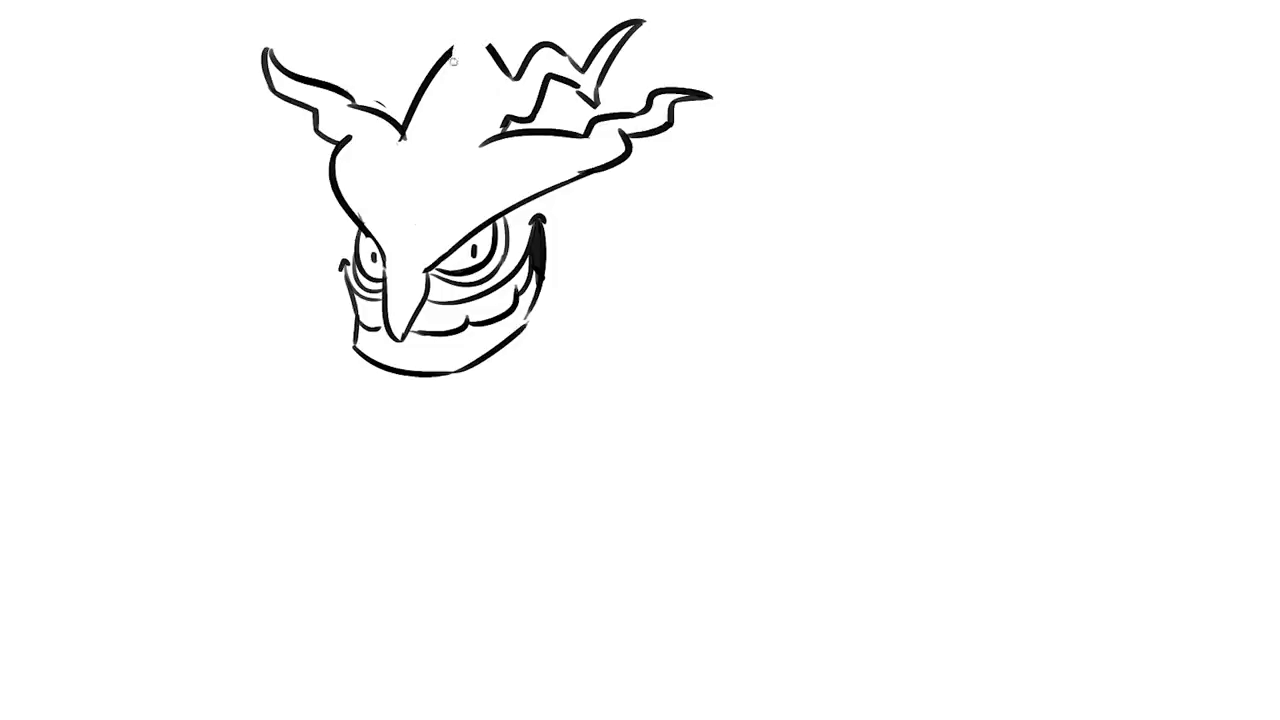
{"action": "left_click_drag", "start_coordinate": [453, 62], "coordinate": [498, 4]}
{"action": "key", "text": "ctrl+z"}
{"action": "mouse_move", "coordinate": [455, 62]}
{"action": "left_mouse_down"}
{"action": "mouse_move", "coordinate": [496, 4]}
{"action": "mouse_move", "coordinate": [488, 64]}
{"action": "mouse_move", "coordinate": [470, 56]}
{"action": "left_mouse_up"}
{"action": "key", "text": "ctrl+z"}
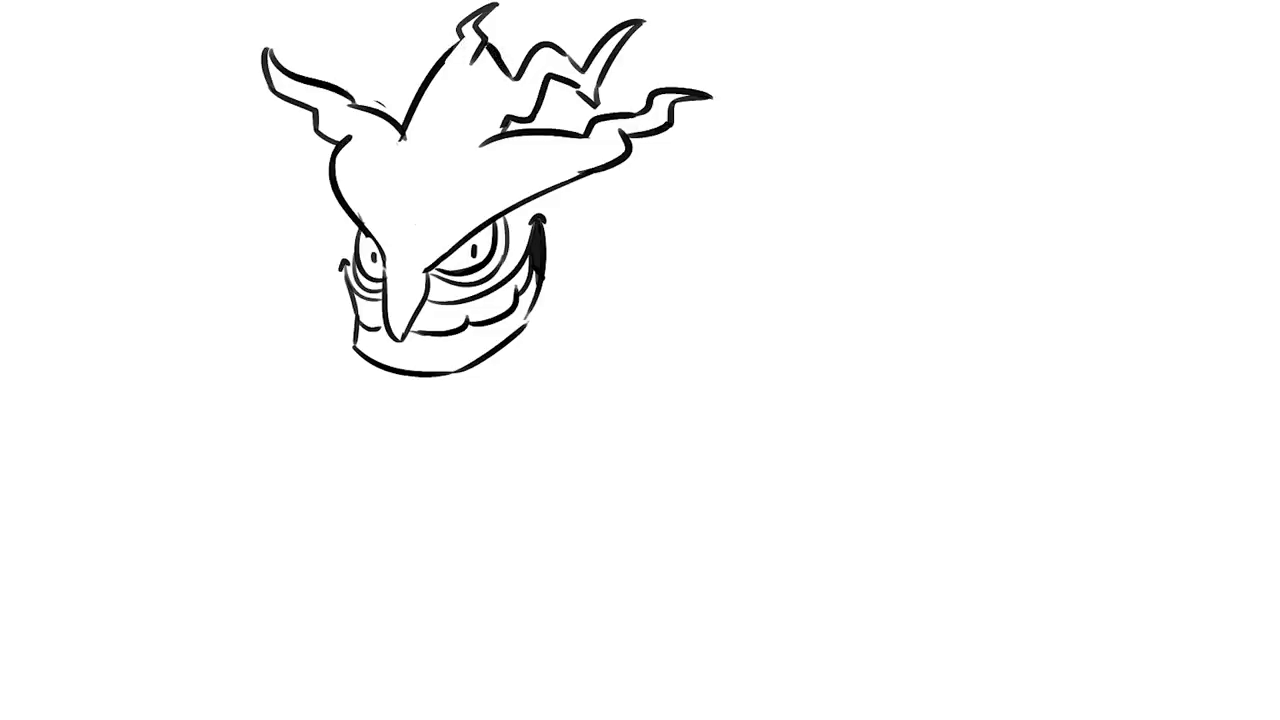
{"action": "key", "text": "ctrl+z"}
{"action": "mouse_move", "coordinate": [460, 34]}
{"action": "left_mouse_down"}
{"action": "mouse_move", "coordinate": [440, 58]}
{"action": "mouse_move", "coordinate": [518, 76]}
{"action": "left_mouse_up"}
{"action": "key", "text": "ctrl+z"}
Replace the old beak and mouth lines with a V-shaped beak between the eyes.
{"action": "key", "text": "ctrl+z"}
{"action": "key", "text": "ctrl+z"}
{"action": "key", "text": "ctrl+z"}
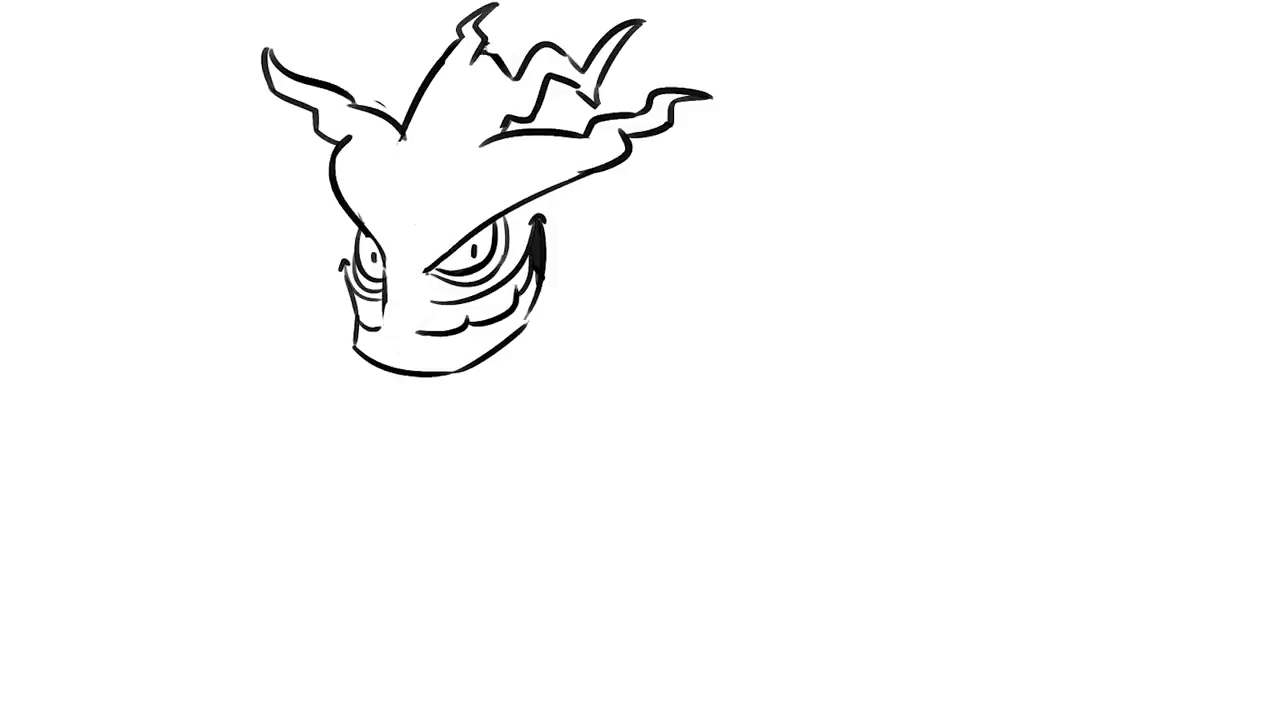
{"action": "mouse_move", "coordinate": [385, 256]}
{"action": "left_mouse_down"}
{"action": "mouse_move", "coordinate": [390, 340]}
{"action": "mouse_move", "coordinate": [404, 348]}
{"action": "mouse_move", "coordinate": [432, 272]}
{"action": "mouse_move", "coordinate": [390, 346]}
{"action": "left_mouse_up"}
{"action": "key", "text": "ctrl+z"}
{"action": "key", "text": "ctrl+z"}
{"action": "key", "text": "ctrl+z"}
{"action": "mouse_move", "coordinate": [386, 302]}
{"action": "left_mouse_down"}
{"action": "mouse_move", "coordinate": [398, 346]}
{"action": "mouse_move", "coordinate": [432, 278]}
{"action": "left_mouse_up"}
{"action": "key", "text": "ctrl+z"}
{"action": "left_click_drag", "start_coordinate": [396, 346], "coordinate": [434, 264]}
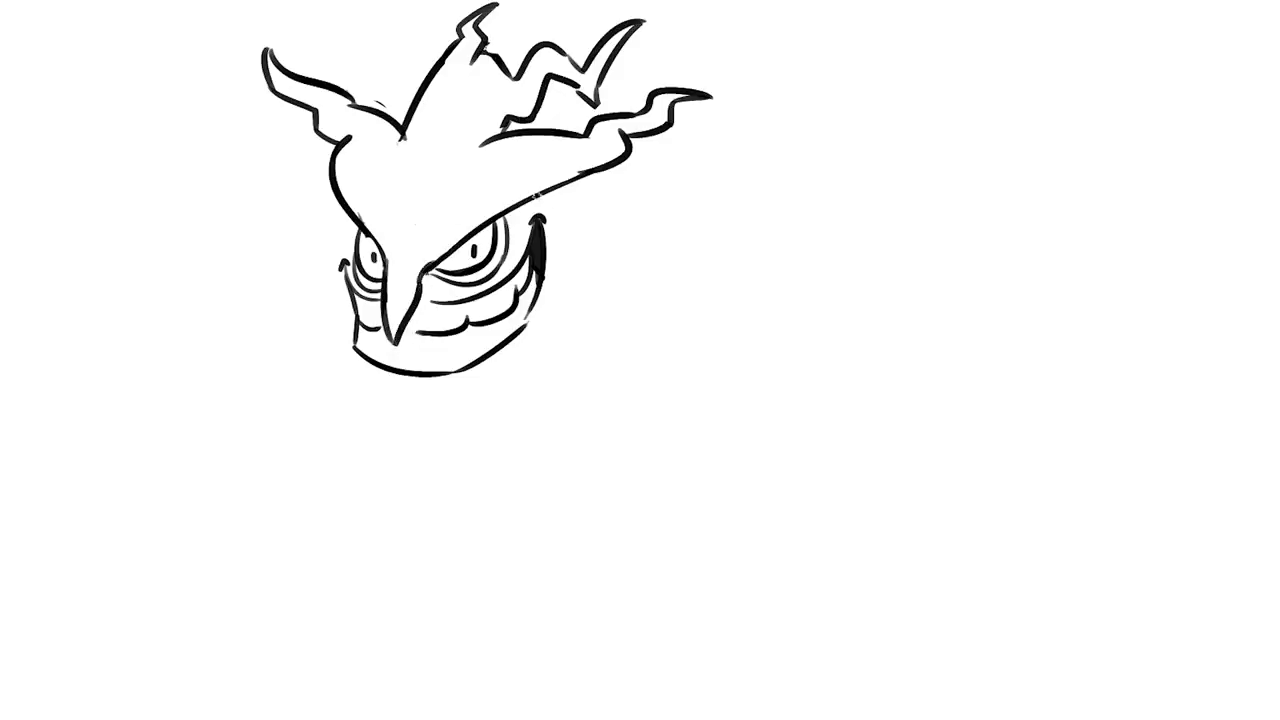
Draw a curve down from the mouth corner and a cape-like strand on the right side.
{"action": "left_click_drag", "start_coordinate": [526, 196], "coordinate": [576, 288]}
{"action": "key", "text": "ctrl+z"}
{"action": "left_click_drag", "start_coordinate": [528, 200], "coordinate": [638, 316]}
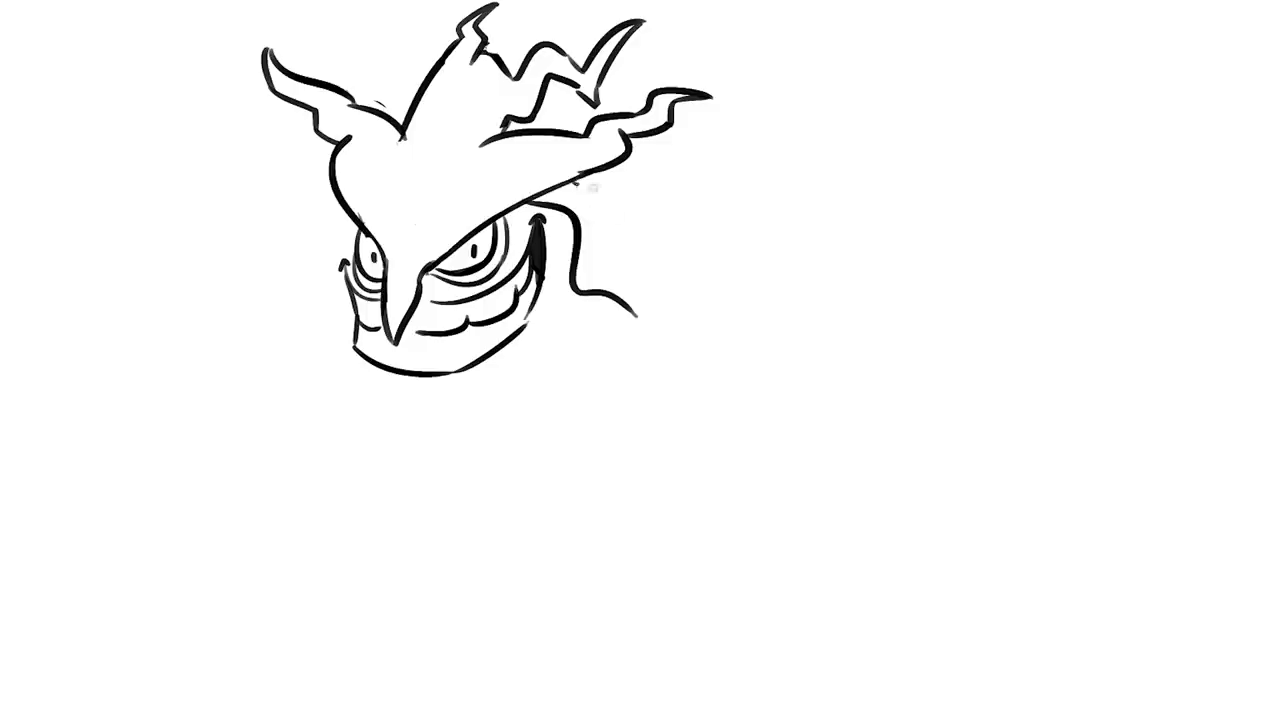
{"action": "mouse_move", "coordinate": [576, 182]}
{"action": "left_mouse_down"}
{"action": "mouse_move", "coordinate": [658, 330]}
{"action": "mouse_move", "coordinate": [632, 314]}
{"action": "mouse_move", "coordinate": [648, 352]}
{"action": "left_mouse_up"}
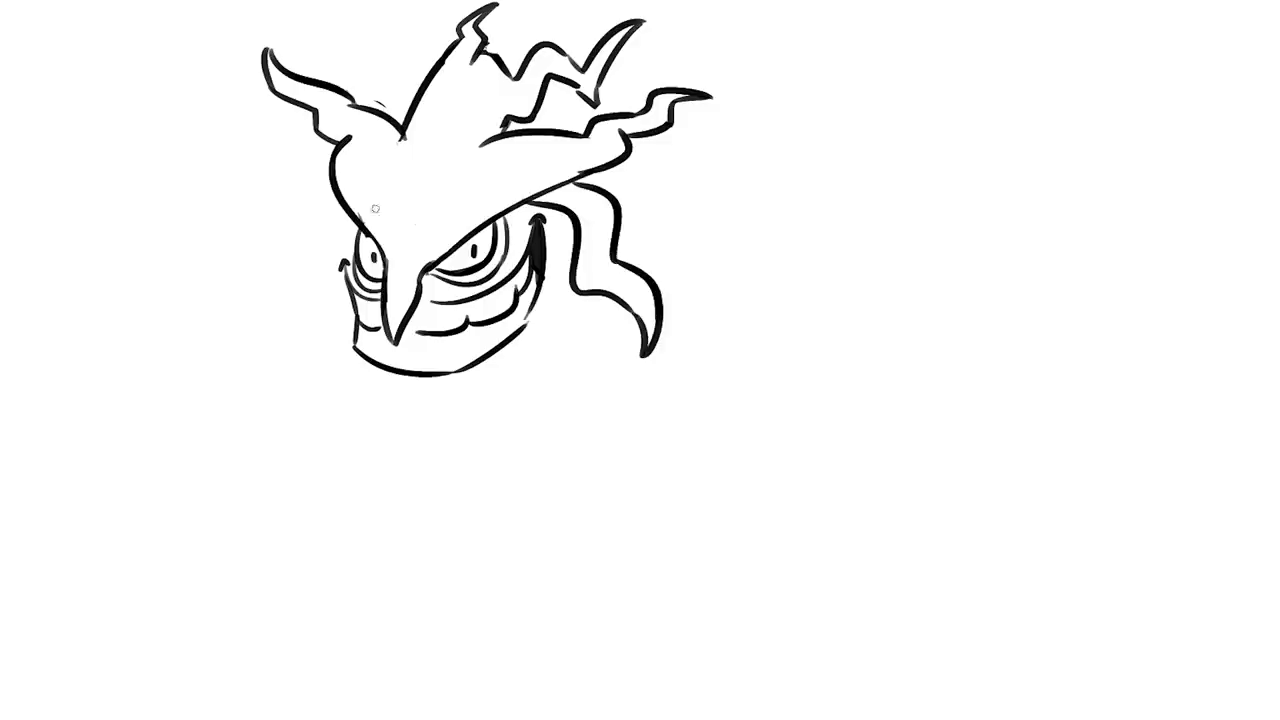
Draw flowing strands down the face's left side, tapering into a fin shape.
{"action": "left_click_drag", "start_coordinate": [336, 200], "coordinate": [265, 320]}
{"action": "left_click_drag", "start_coordinate": [358, 224], "coordinate": [300, 310]}
{"action": "key", "text": "ctrl+z"}
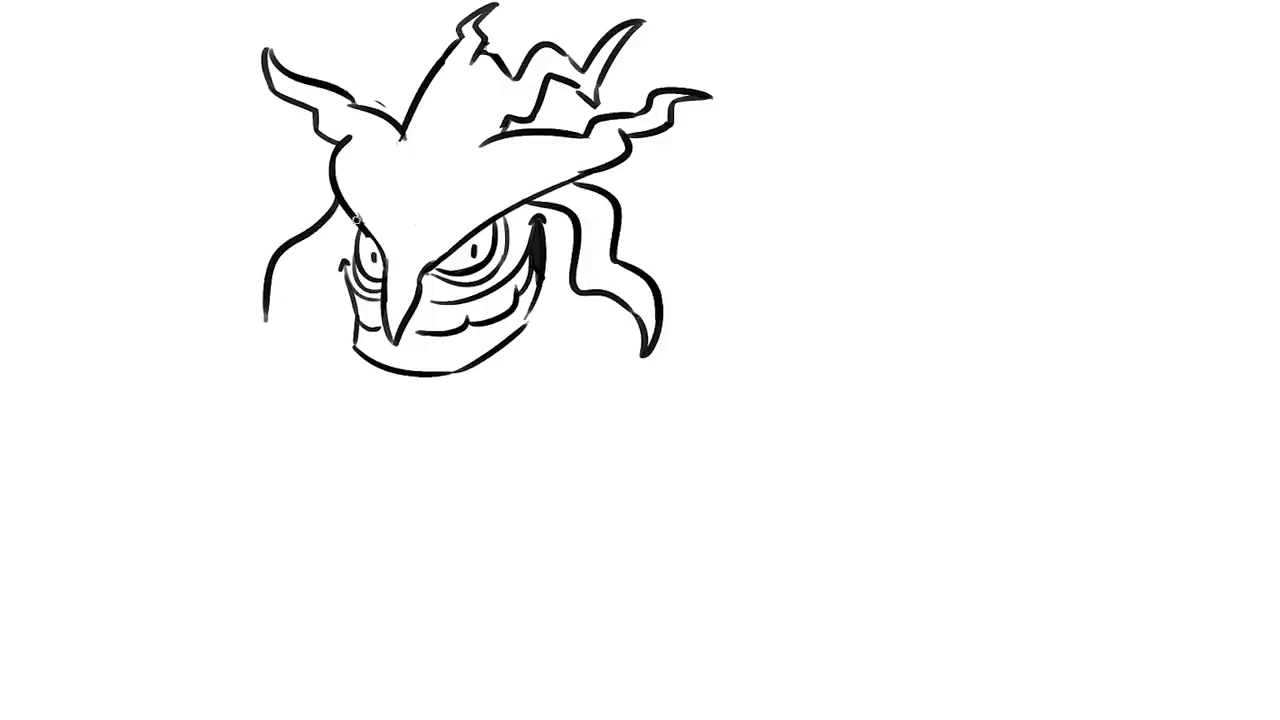
{"action": "left_click_drag", "start_coordinate": [356, 218], "coordinate": [288, 318]}
{"action": "left_click_drag", "start_coordinate": [268, 272], "coordinate": [300, 368]}
{"action": "left_click_drag", "start_coordinate": [288, 300], "coordinate": [300, 366]}
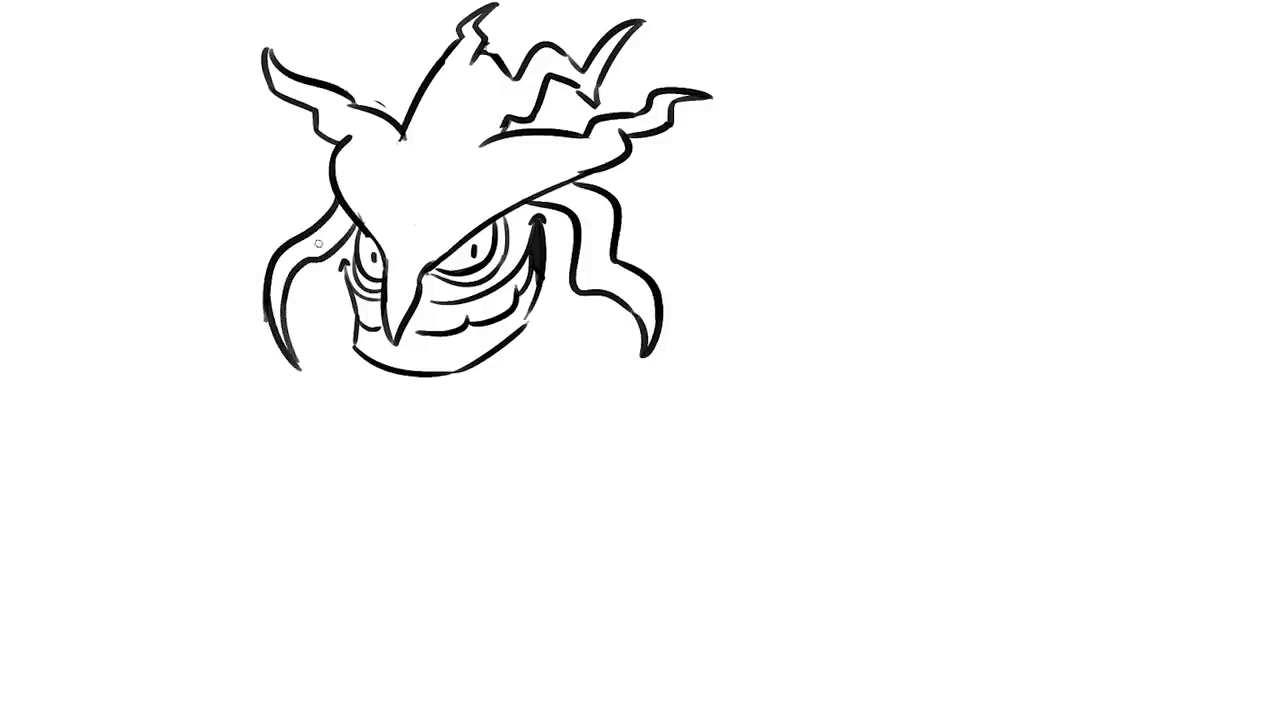
{"action": "mouse_move", "coordinate": [318, 243]}
{"action": "left_mouse_down"}
{"action": "mouse_move", "coordinate": [295, 340]}
{"action": "mouse_move", "coordinate": [277, 294]}
{"action": "mouse_move", "coordinate": [292, 213]}
{"action": "left_mouse_up"}
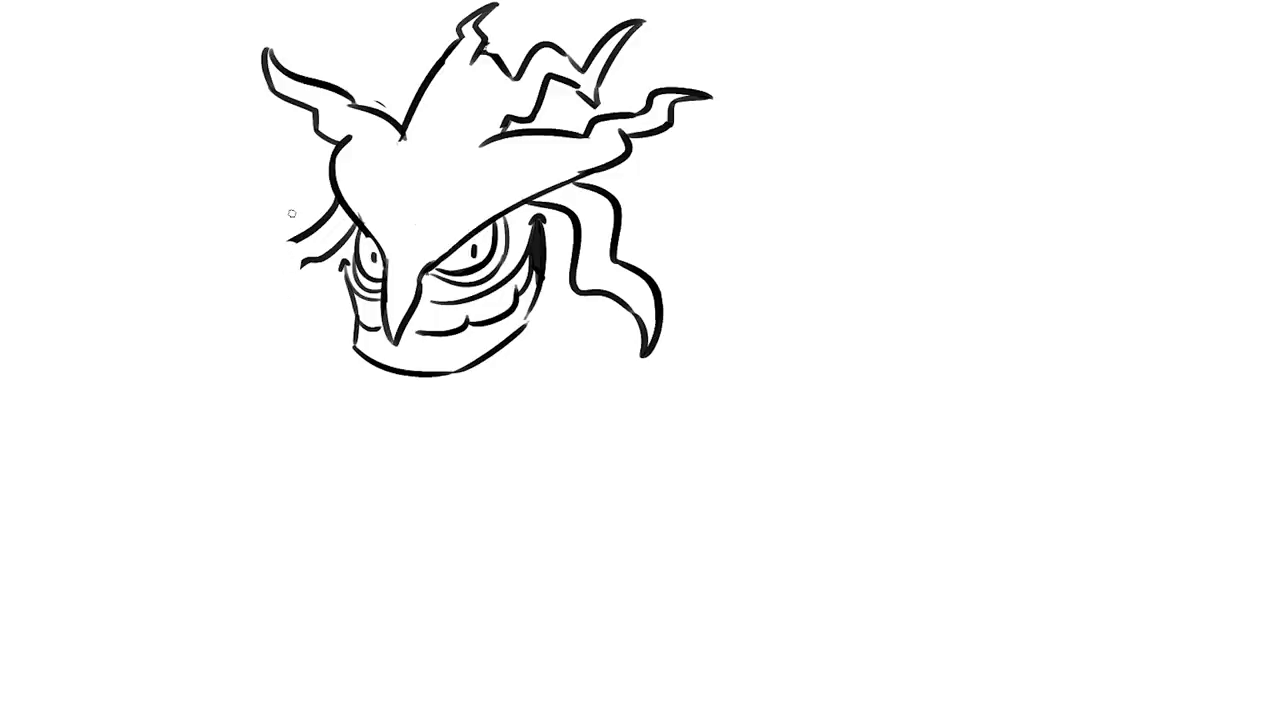
{"action": "mouse_move", "coordinate": [283, 256]}
{"action": "left_mouse_down"}
{"action": "mouse_move", "coordinate": [288, 305]}
{"action": "mouse_move", "coordinate": [316, 330]}
{"action": "mouse_move", "coordinate": [266, 340]}
{"action": "mouse_move", "coordinate": [318, 300]}
{"action": "left_mouse_up"}
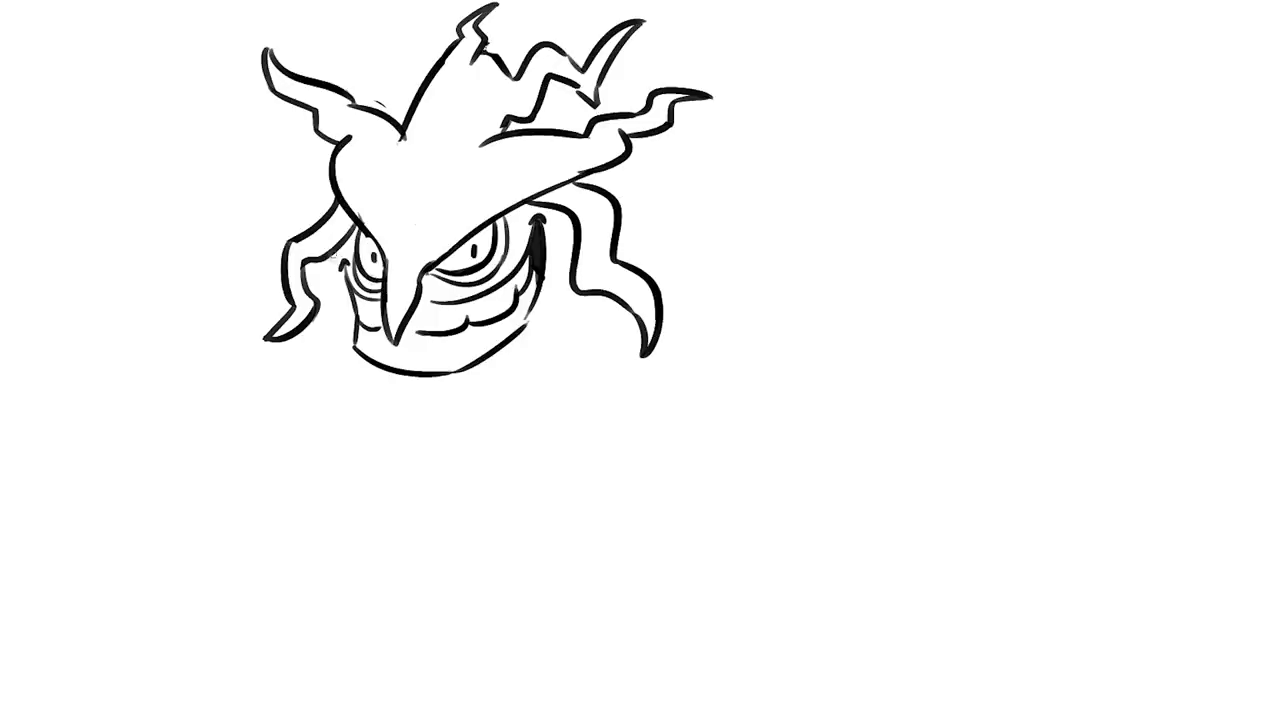
Outline the lumpy chin and jaw below the mouth and dot spots on the head.
{"action": "left_click_drag", "start_coordinate": [535, 350], "coordinate": [570, 282]}
{"action": "mouse_move", "coordinate": [344, 295]}
{"action": "left_mouse_down"}
{"action": "mouse_move", "coordinate": [338, 384]}
{"action": "mouse_move", "coordinate": [400, 417]}
{"action": "mouse_move", "coordinate": [478, 398]}
{"action": "mouse_move", "coordinate": [412, 414]}
{"action": "mouse_move", "coordinate": [530, 345]}
{"action": "left_mouse_up"}
{"action": "key", "text": "ctrl+z"}
{"action": "key", "text": "ctrl+z"}
{"action": "key", "text": "ctrl+z"}
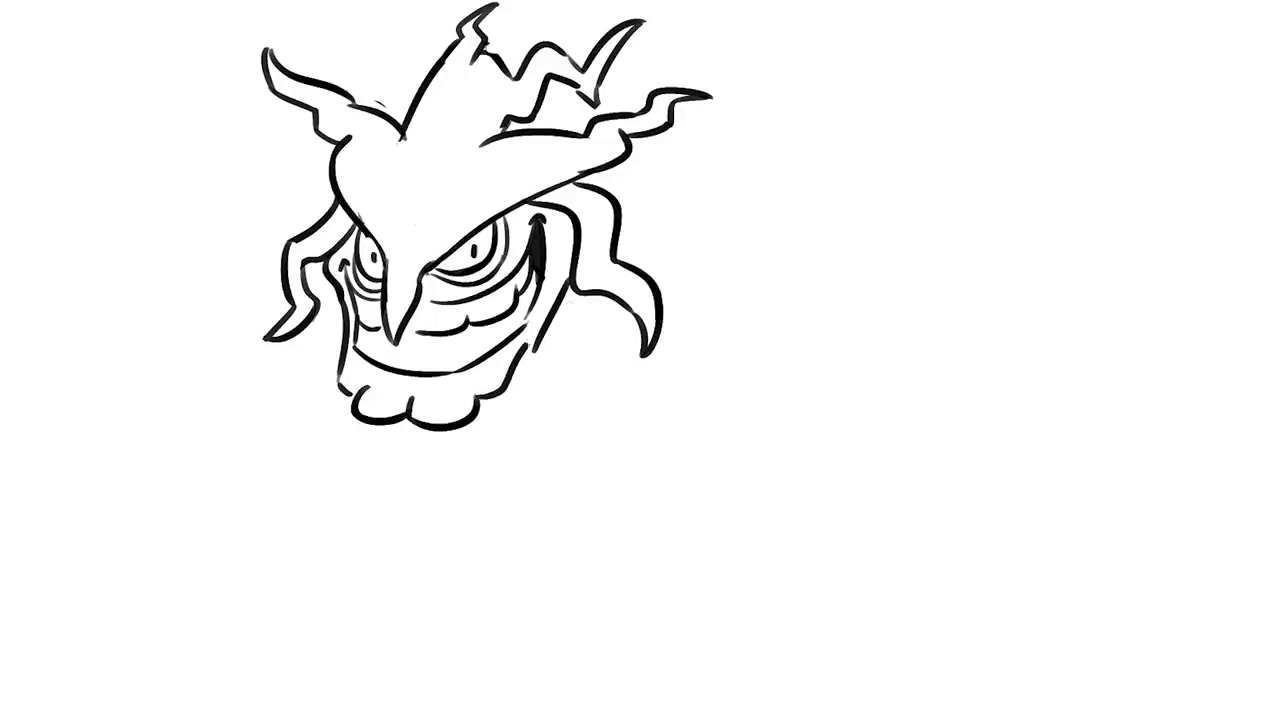
{"action": "key", "text": "ctrl+z"}
{"action": "mouse_move", "coordinate": [478, 396]}
{"action": "left_mouse_down"}
{"action": "mouse_move", "coordinate": [528, 366]}
{"action": "mouse_move", "coordinate": [542, 333]}
{"action": "left_mouse_up"}
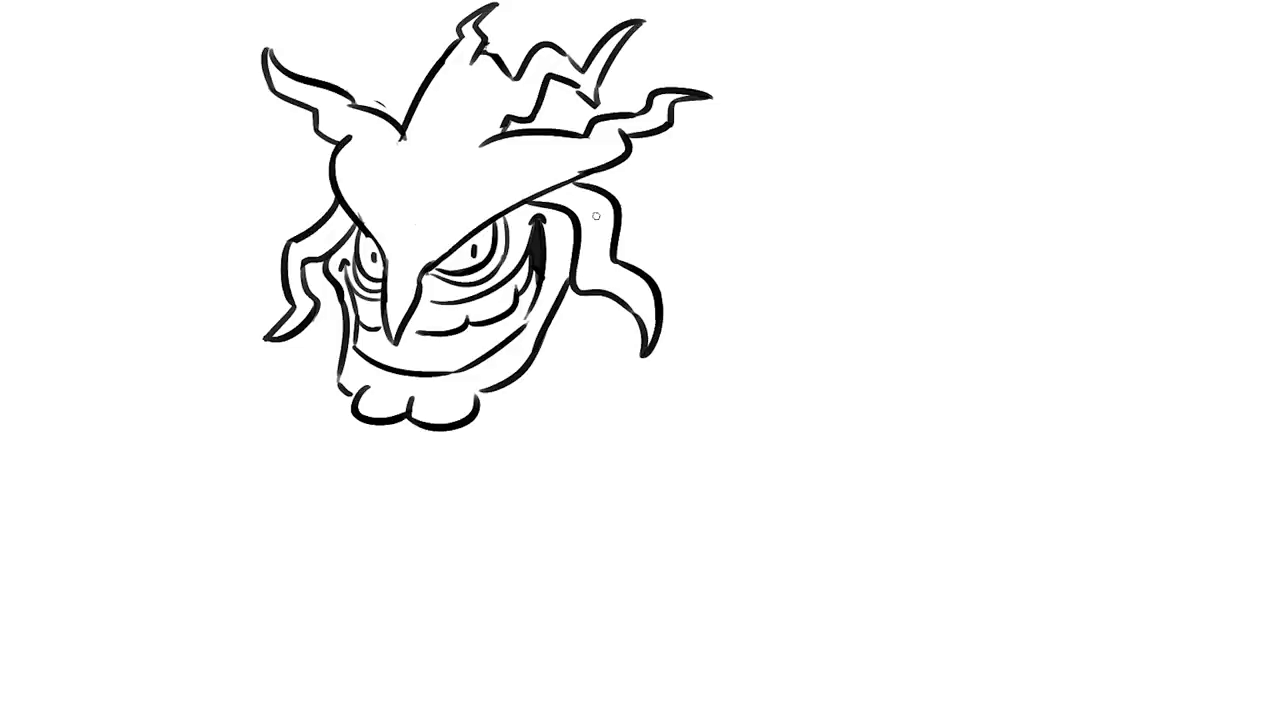
{"action": "left_click_drag", "start_coordinate": [441, 228], "coordinate": [578, 156]}
{"action": "key", "text": "ctrl+z"}
Add oval spots along the head's left edge and draw the lower-body stroke.
{"action": "left_click_drag", "start_coordinate": [375, 219], "coordinate": [382, 207]}
{"action": "left_click_drag", "start_coordinate": [357, 192], "coordinate": [354, 160]}
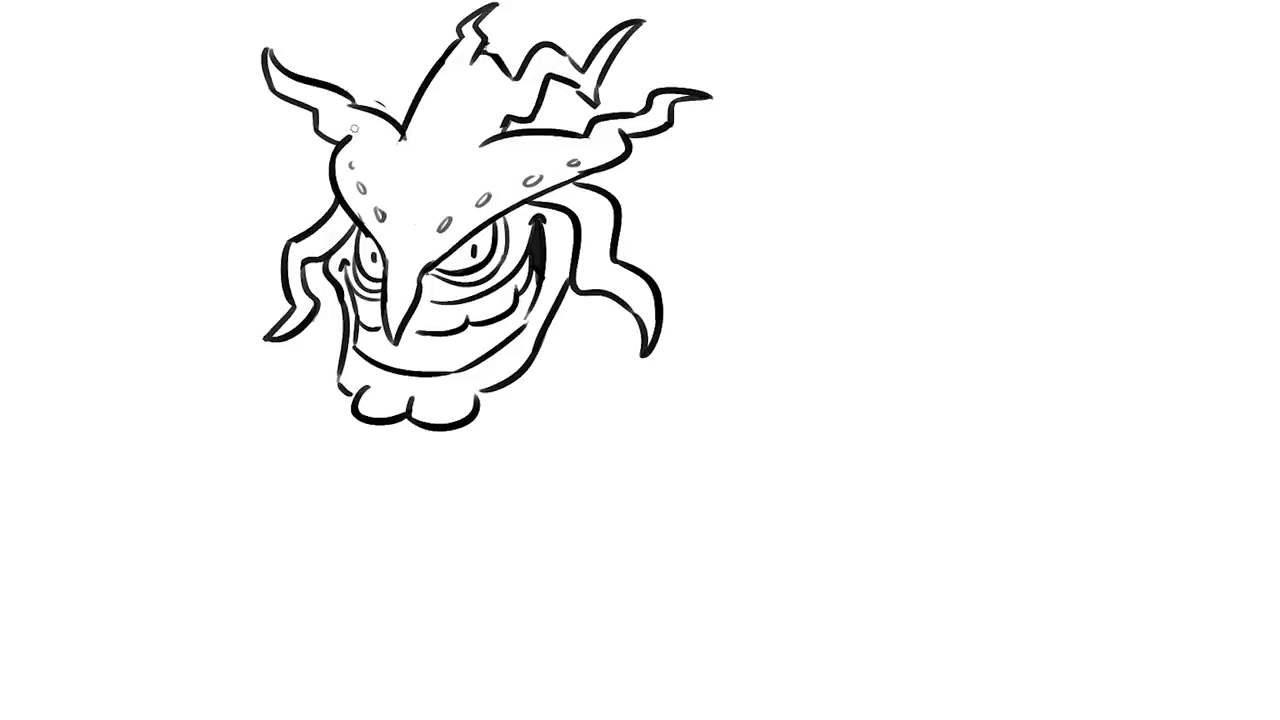
{"action": "left_click_drag", "start_coordinate": [526, 372], "coordinate": [620, 430]}
{"action": "key", "text": "ctrl+z"}
{"action": "left_click_drag", "start_coordinate": [538, 362], "coordinate": [636, 400]}
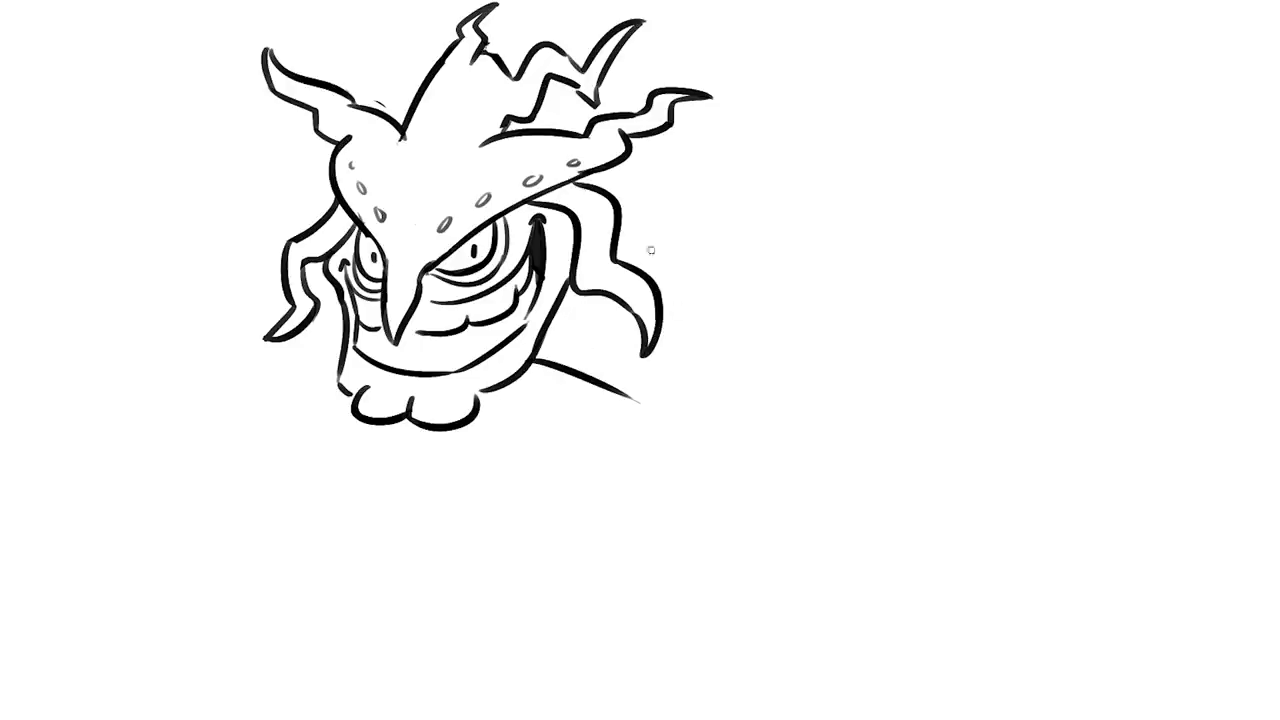
Extend the lower body line with a wavy segment and draw the shoulder running down-right.
{"action": "left_click_drag", "start_coordinate": [618, 236], "coordinate": [728, 296]}
{"action": "key", "text": "ctrl+z"}
{"action": "mouse_move", "coordinate": [618, 238]}
{"action": "left_mouse_down"}
{"action": "mouse_move", "coordinate": [728, 296]}
{"action": "mouse_move", "coordinate": [745, 348]}
{"action": "left_mouse_up"}
{"action": "key", "text": "ctrl+z"}
{"action": "left_click_drag", "start_coordinate": [600, 385], "coordinate": [683, 400]}
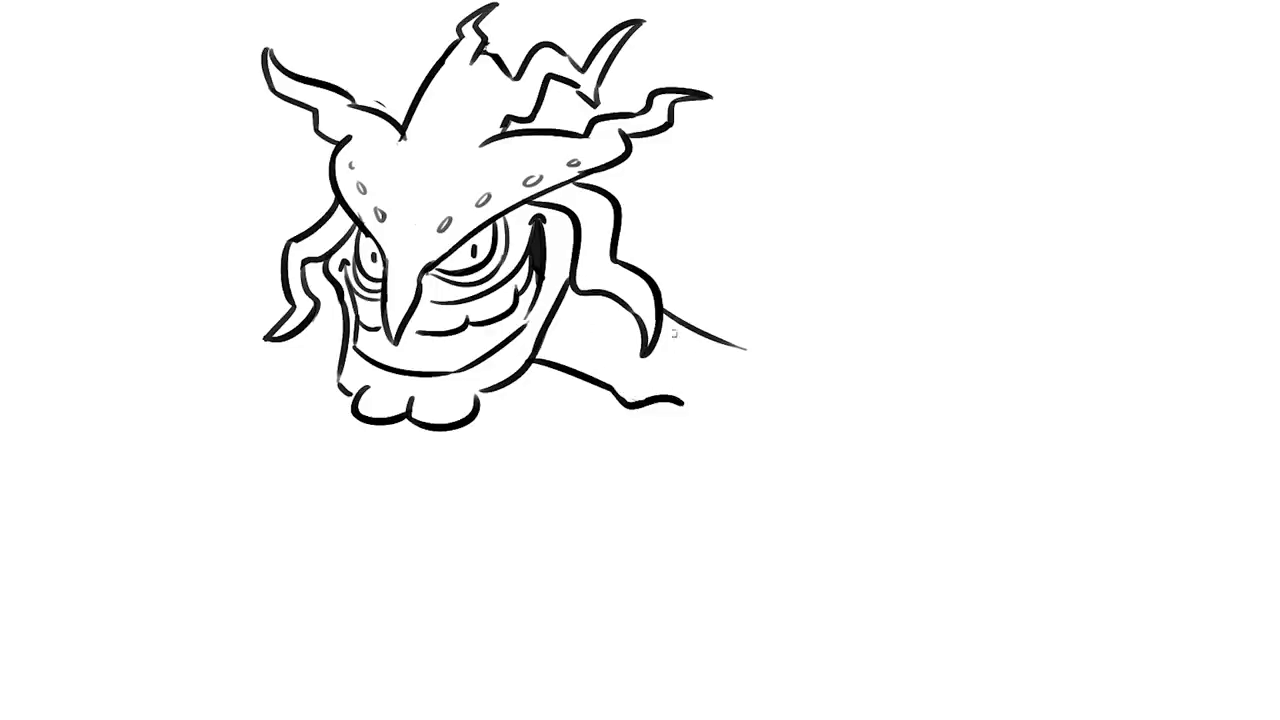
{"action": "mouse_move", "coordinate": [670, 322]}
{"action": "left_mouse_down"}
{"action": "mouse_move", "coordinate": [728, 390]}
{"action": "mouse_move", "coordinate": [720, 427]}
{"action": "mouse_move", "coordinate": [722, 414]}
{"action": "left_mouse_up"}
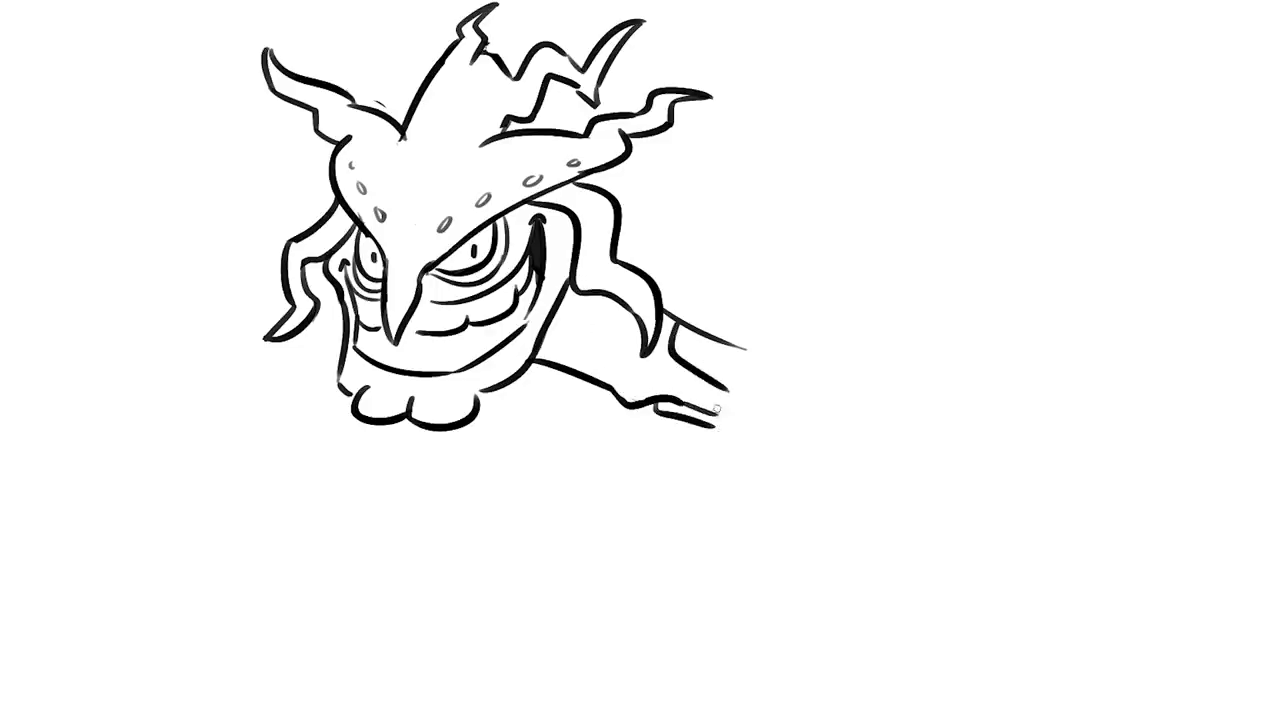
Draw a long curve sweeping up and right from the shoulder.
{"action": "left_click_drag", "start_coordinate": [741, 345], "coordinate": [878, 238]}
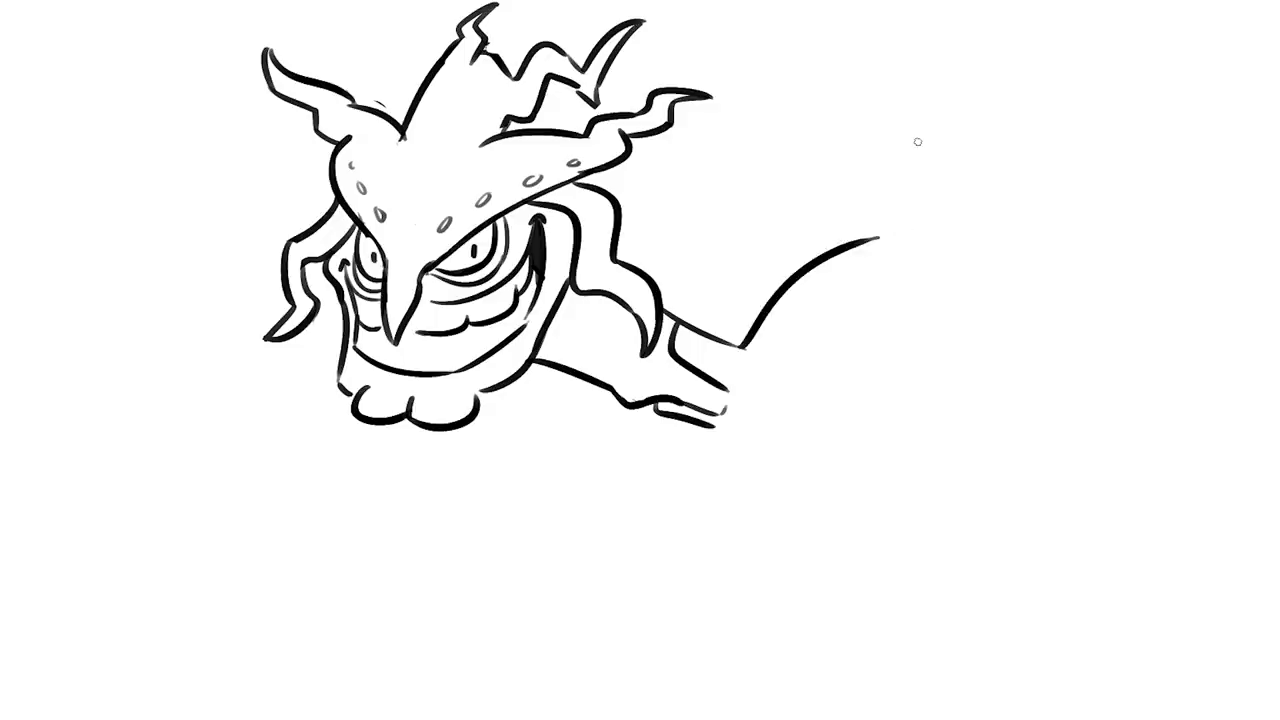
{"action": "key", "text": "ctrl+z"}
{"action": "left_click_drag", "start_coordinate": [742, 346], "coordinate": [960, 266]}
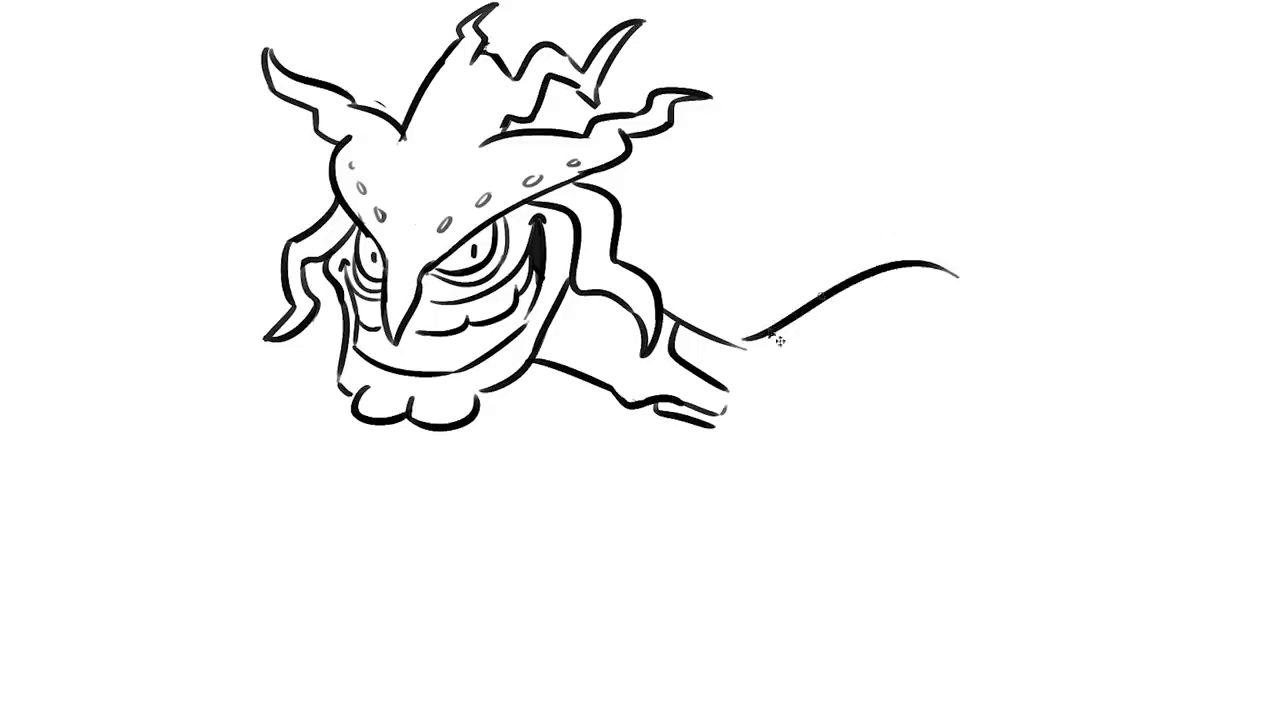
{"action": "key", "text": "ctrl+z"}
{"action": "left_click_drag", "start_coordinate": [742, 348], "coordinate": [962, 271]}
{"action": "left_click_drag", "start_coordinate": [700, 426], "coordinate": [655, 505]}
{"action": "key", "text": "ctrl+z"}
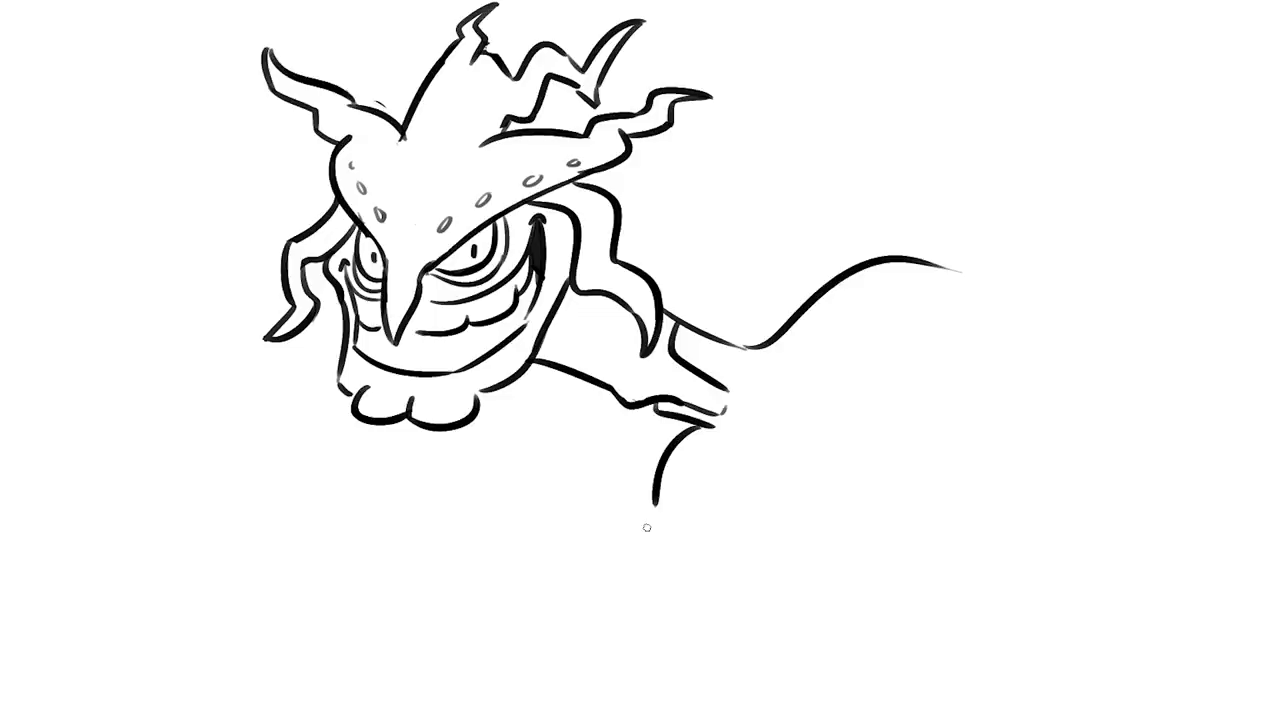
{"action": "key", "text": "ctrl+t"}
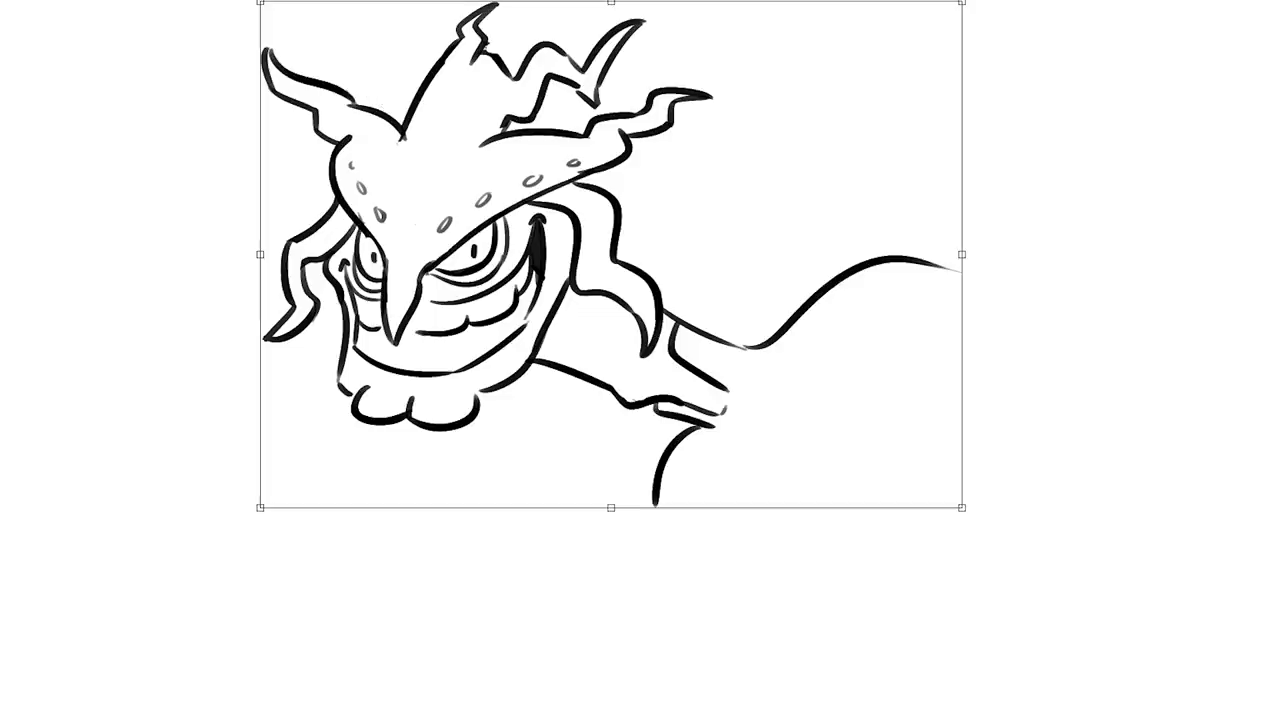
Shift the whole drawing left, then shade the neck and darken the neck-to-back line.
{"action": "mouse_move", "coordinate": [773, 240]}
{"action": "left_mouse_down"}
{"action": "mouse_move", "coordinate": [657, 263]}
{"action": "mouse_move", "coordinate": [626, 247]}
{"action": "left_mouse_up"}
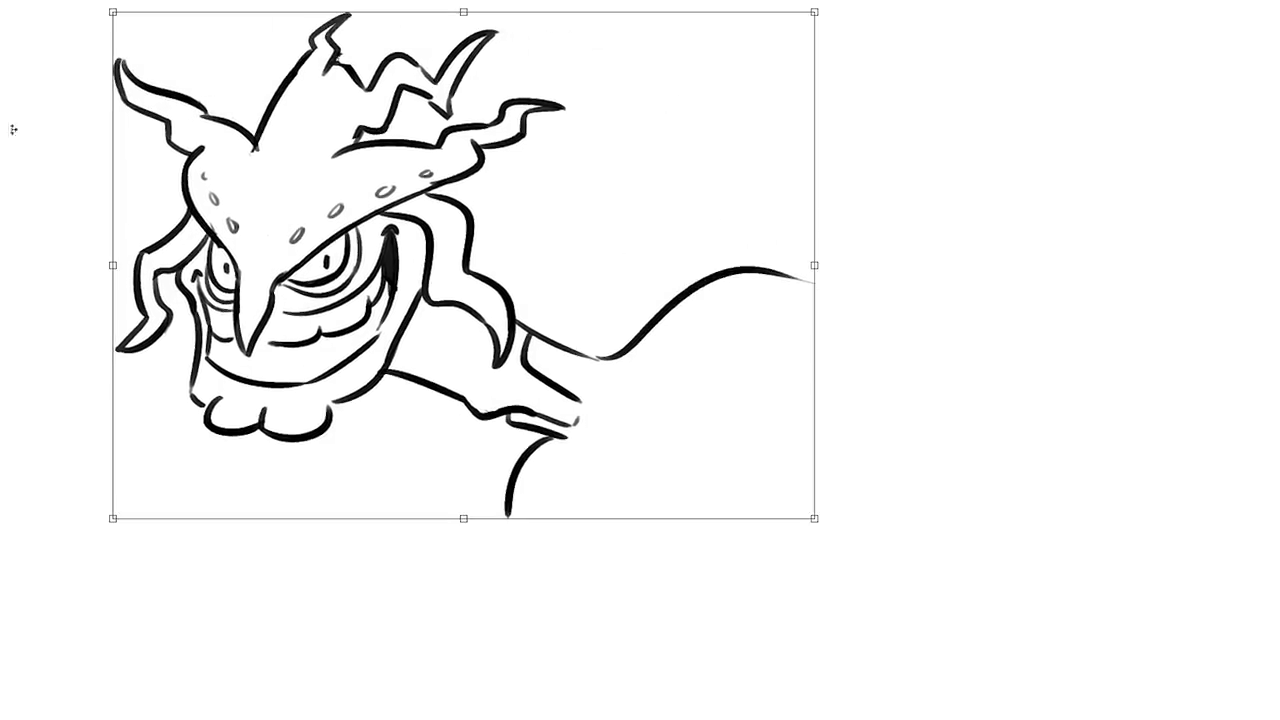
{"action": "key", "text": "Return"}
{"action": "mouse_move", "coordinate": [412, 370]}
{"action": "left_mouse_down"}
{"action": "mouse_move", "coordinate": [420, 310]}
{"action": "mouse_move", "coordinate": [394, 370]}
{"action": "left_mouse_up"}
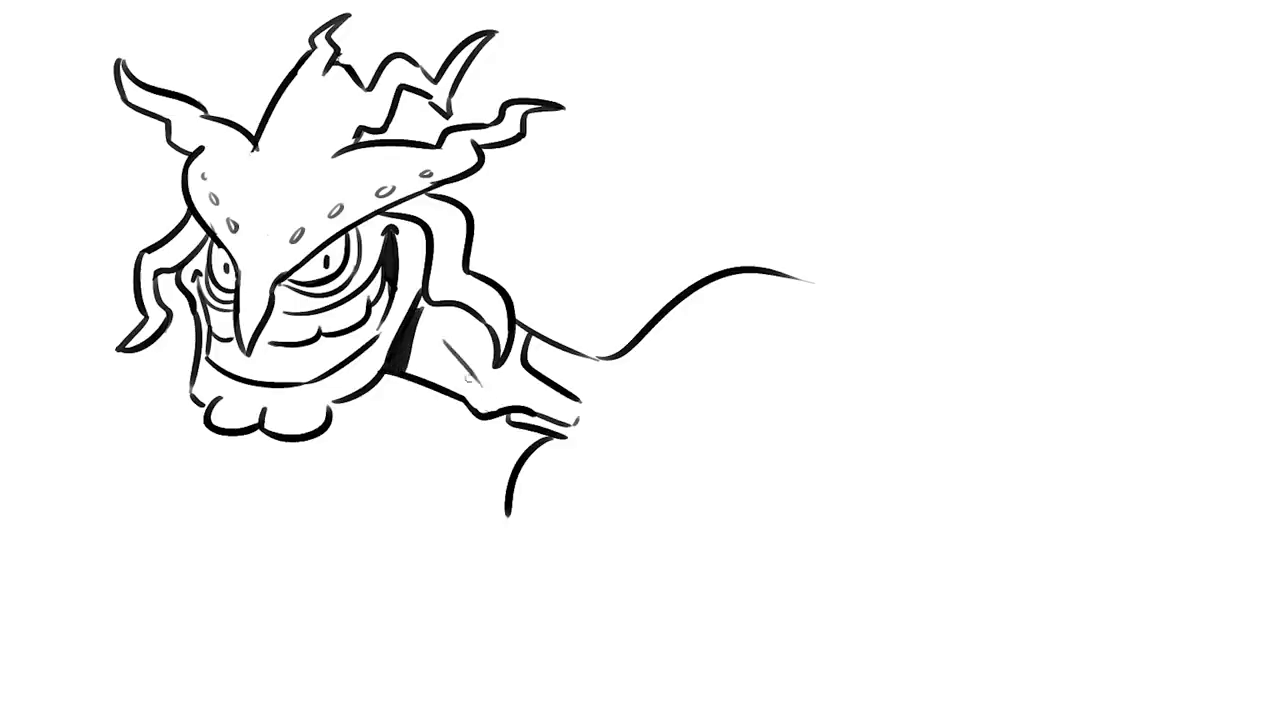
{"action": "left_click_drag", "start_coordinate": [410, 377], "coordinate": [427, 337]}
{"action": "left_click_drag", "start_coordinate": [572, 350], "coordinate": [612, 355]}
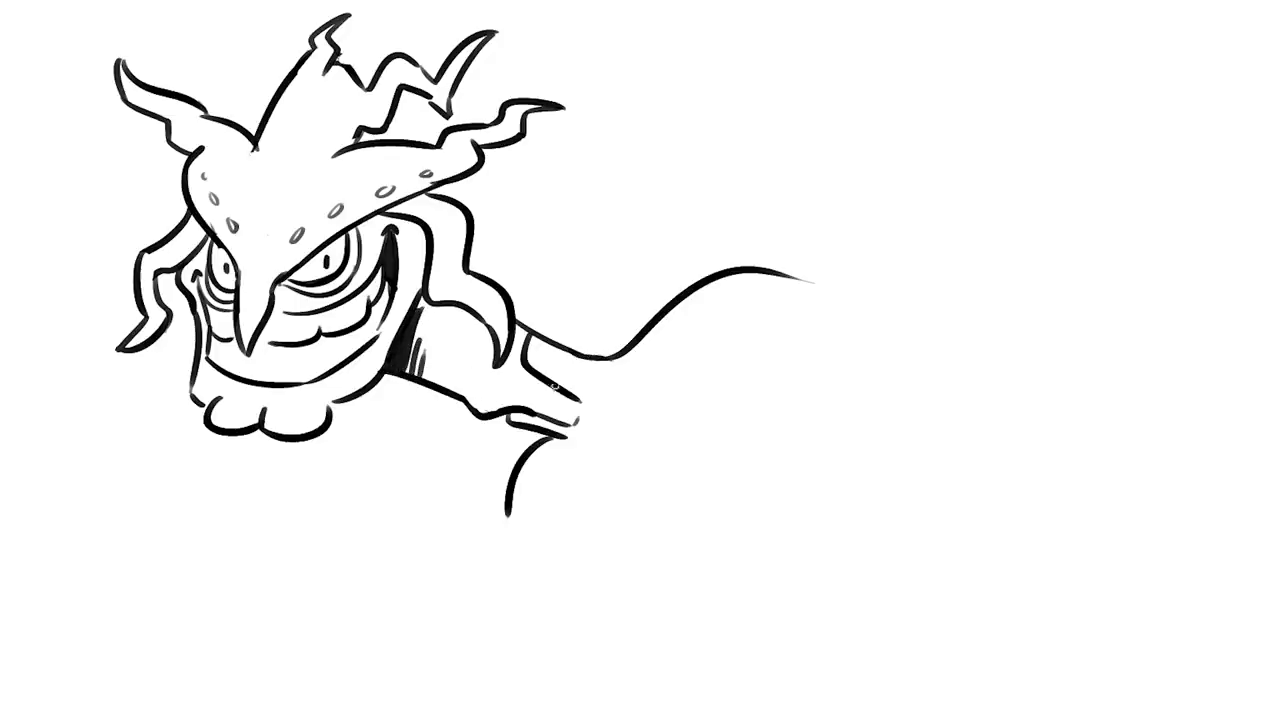
{"action": "left_click_drag", "start_coordinate": [566, 399], "coordinate": [578, 424]}
{"action": "left_click_drag", "start_coordinate": [487, 381], "coordinate": [509, 389]}
Draw the lower belly curve and a second curve beneath it.
{"action": "left_click_drag", "start_coordinate": [610, 460], "coordinate": [720, 492]}
{"action": "key", "text": "ctrl+z"}
{"action": "left_click_drag", "start_coordinate": [620, 458], "coordinate": [726, 484]}
{"action": "left_click", "coordinate": [585, 505]}
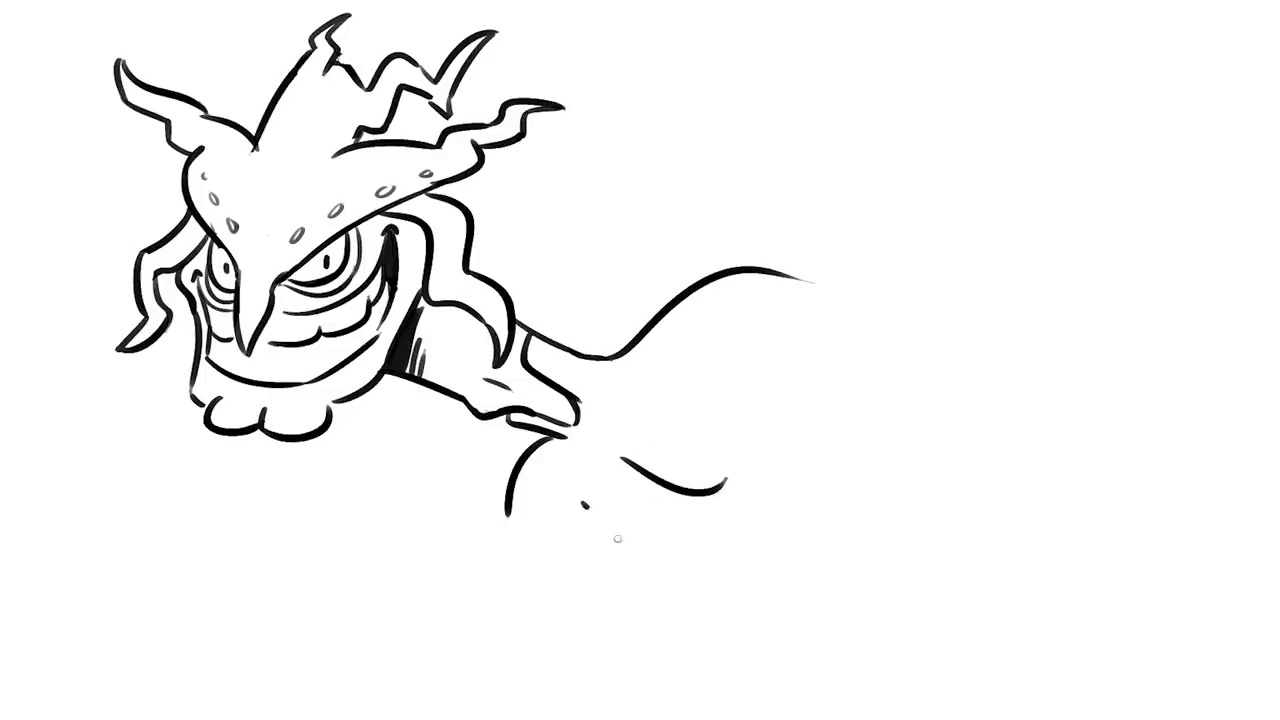
{"action": "key", "text": "ctrl+z"}
{"action": "key", "text": "ctrl+z"}
{"action": "mouse_move", "coordinate": [582, 506]}
{"action": "left_mouse_down"}
{"action": "mouse_move", "coordinate": [675, 530]}
{"action": "mouse_move", "coordinate": [698, 521]}
{"action": "left_mouse_up"}
Sketch the hip curve and the long underside line, extending the outline up right.
{"action": "mouse_move", "coordinate": [741, 349]}
{"action": "left_mouse_down"}
{"action": "mouse_move", "coordinate": [772, 437]}
{"action": "mouse_move", "coordinate": [879, 471]}
{"action": "left_mouse_up"}
{"action": "left_click_drag", "start_coordinate": [668, 543], "coordinate": [902, 576]}
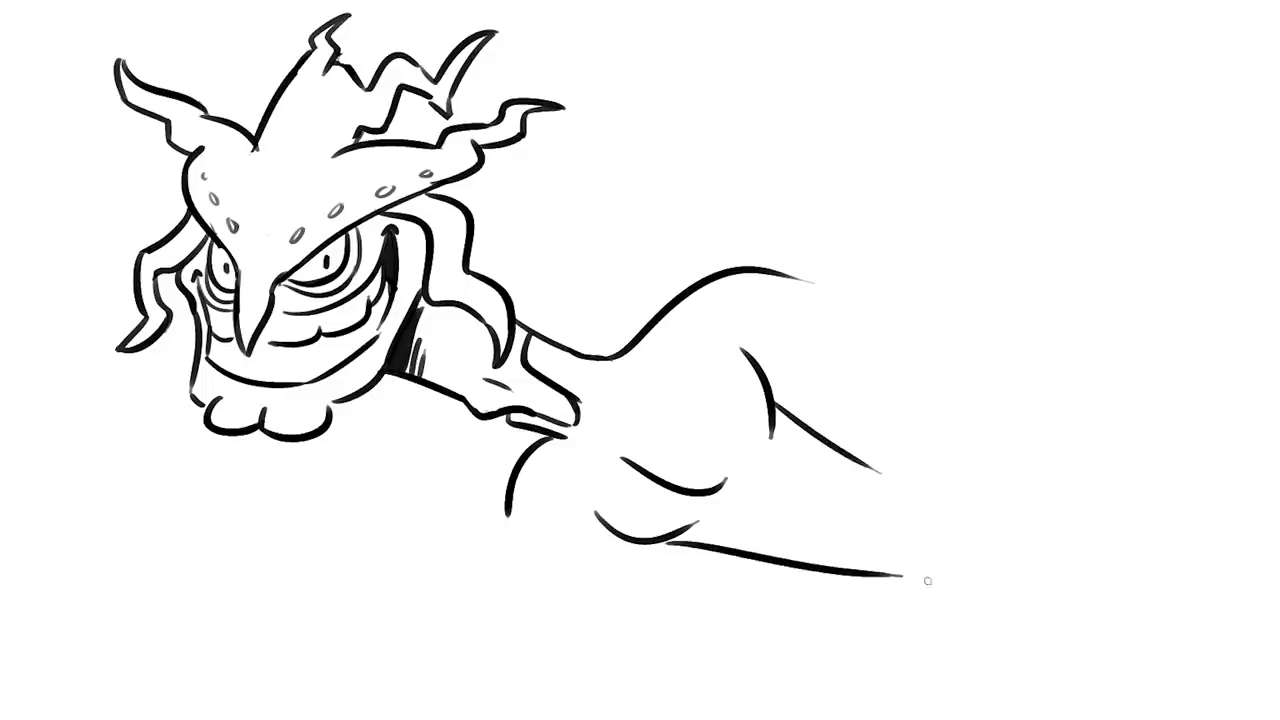
{"action": "key", "text": "ctrl+z"}
{"action": "left_click_drag", "start_coordinate": [676, 530], "coordinate": [912, 563]}
{"action": "key", "text": "ctrl+z"}
{"action": "left_click_drag", "start_coordinate": [678, 536], "coordinate": [911, 561]}
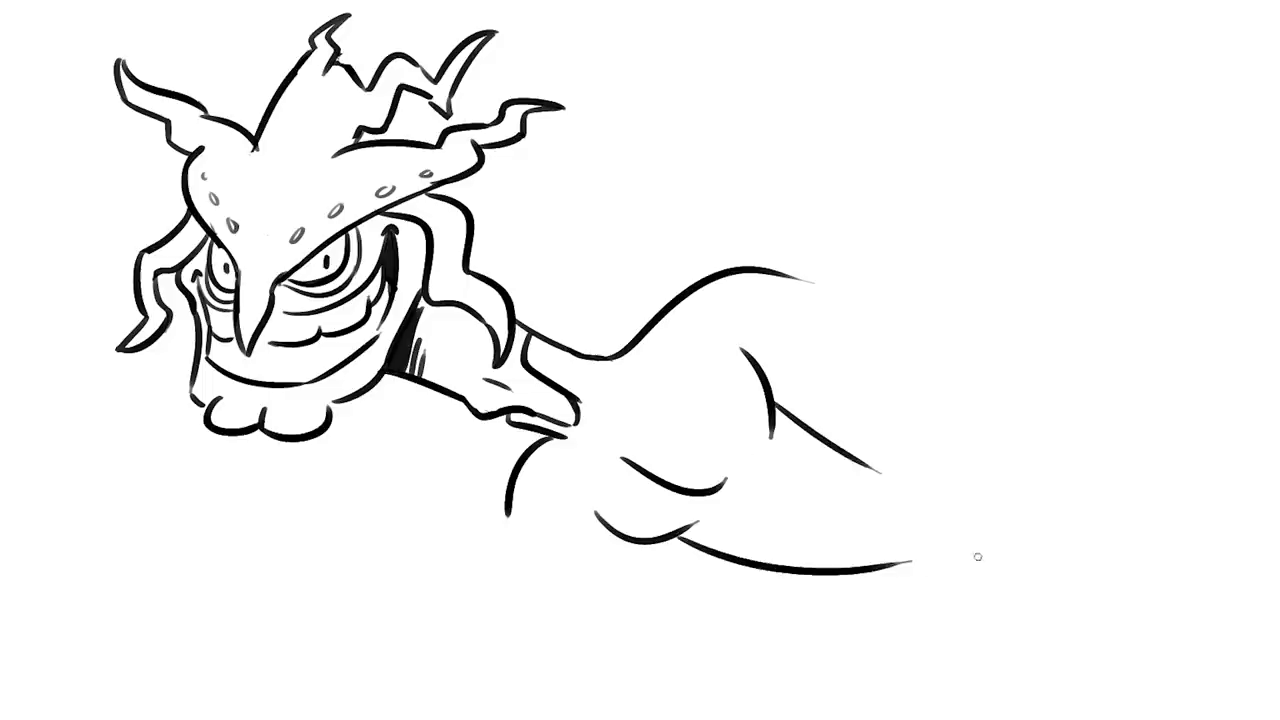
{"action": "left_click_drag", "start_coordinate": [866, 466], "coordinate": [1045, 421]}
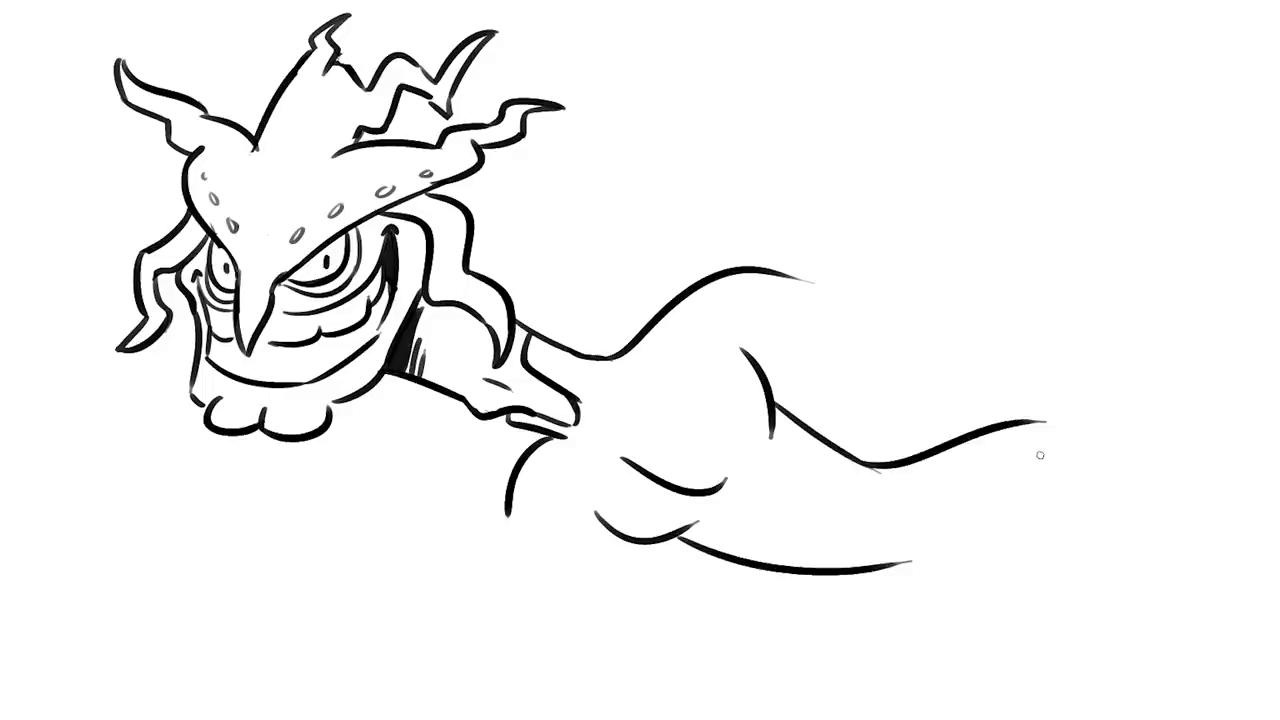
Sketch the raised arm reaching right and the angular shoulder piece beside the neck.
{"action": "left_click_drag", "start_coordinate": [759, 362], "coordinate": [880, 285]}
{"action": "mouse_move", "coordinate": [785, 283]}
{"action": "left_mouse_down"}
{"action": "mouse_move", "coordinate": [982, 200]}
{"action": "mouse_move", "coordinate": [1025, 312]}
{"action": "left_mouse_up"}
{"action": "mouse_move", "coordinate": [872, 289]}
{"action": "left_mouse_down"}
{"action": "mouse_move", "coordinate": [961, 228]}
{"action": "mouse_move", "coordinate": [1023, 380]}
{"action": "left_mouse_up"}
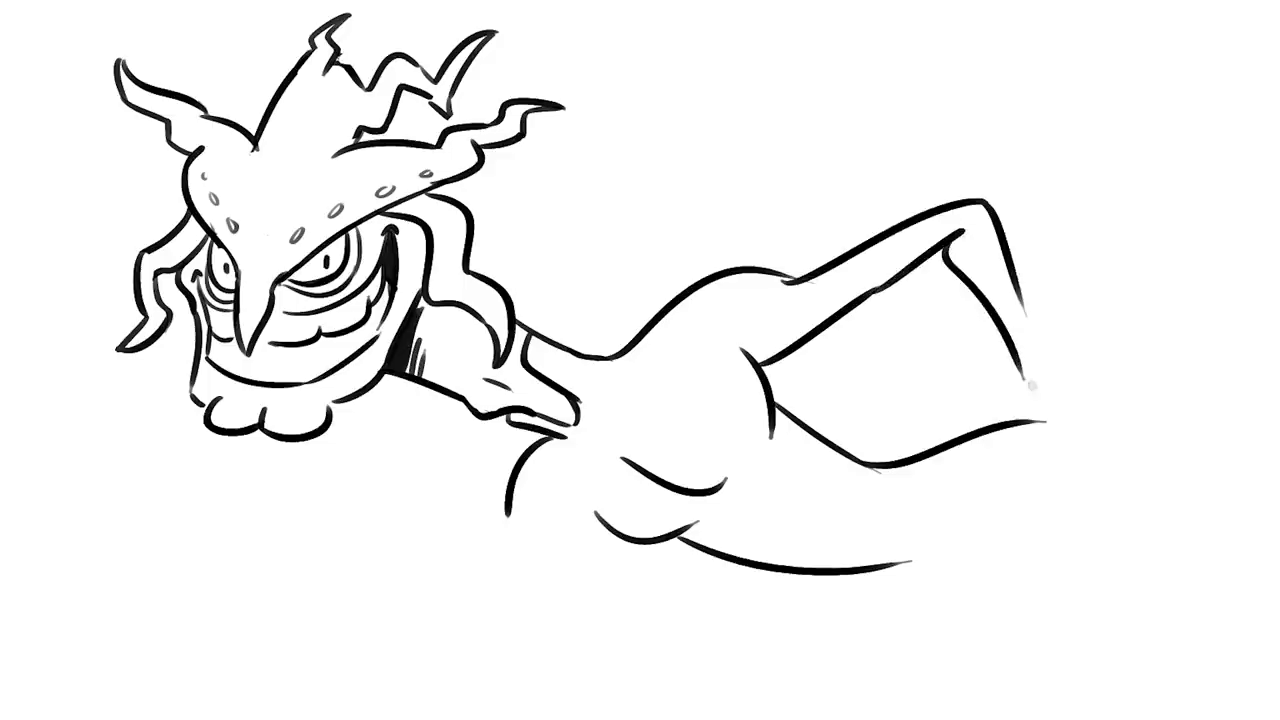
{"action": "left_click_drag", "start_coordinate": [1008, 244], "coordinate": [1052, 410]}
{"action": "mouse_move", "coordinate": [812, 282]}
{"action": "left_mouse_down"}
{"action": "mouse_move", "coordinate": [752, 290]}
{"action": "mouse_move", "coordinate": [720, 272]}
{"action": "left_mouse_up"}
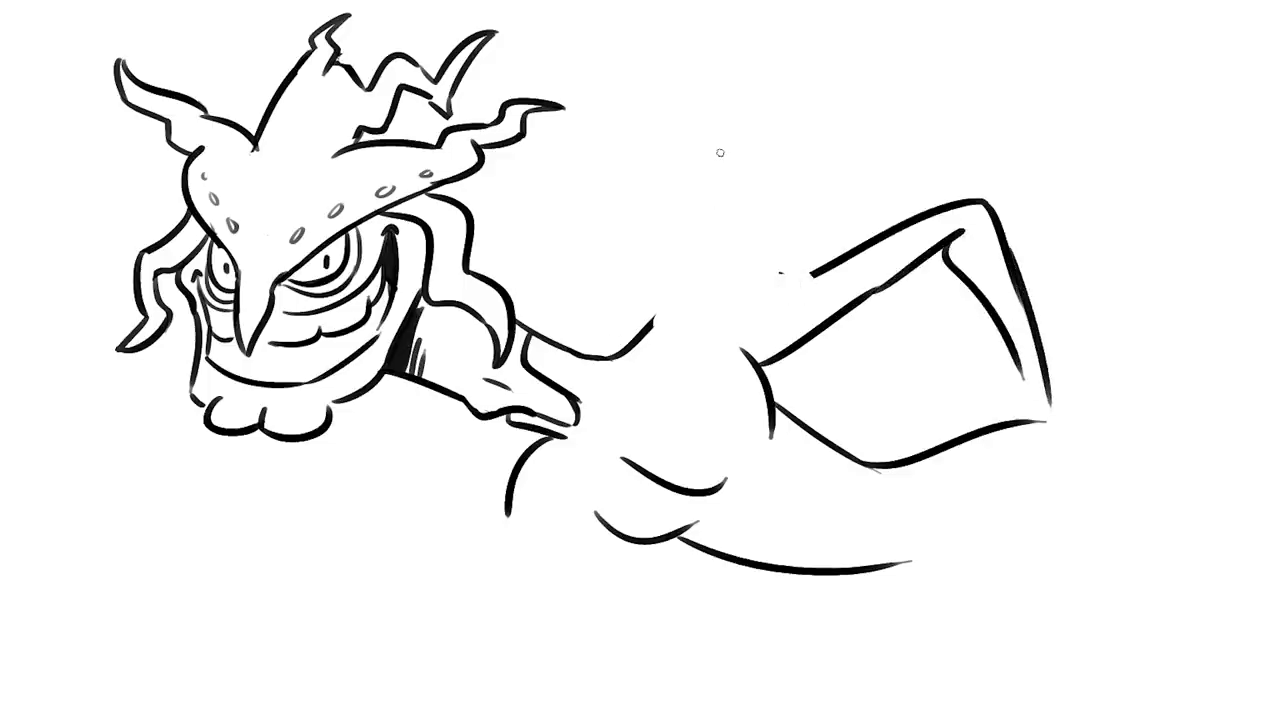
{"action": "left_click_drag", "start_coordinate": [598, 358], "coordinate": [605, 434]}
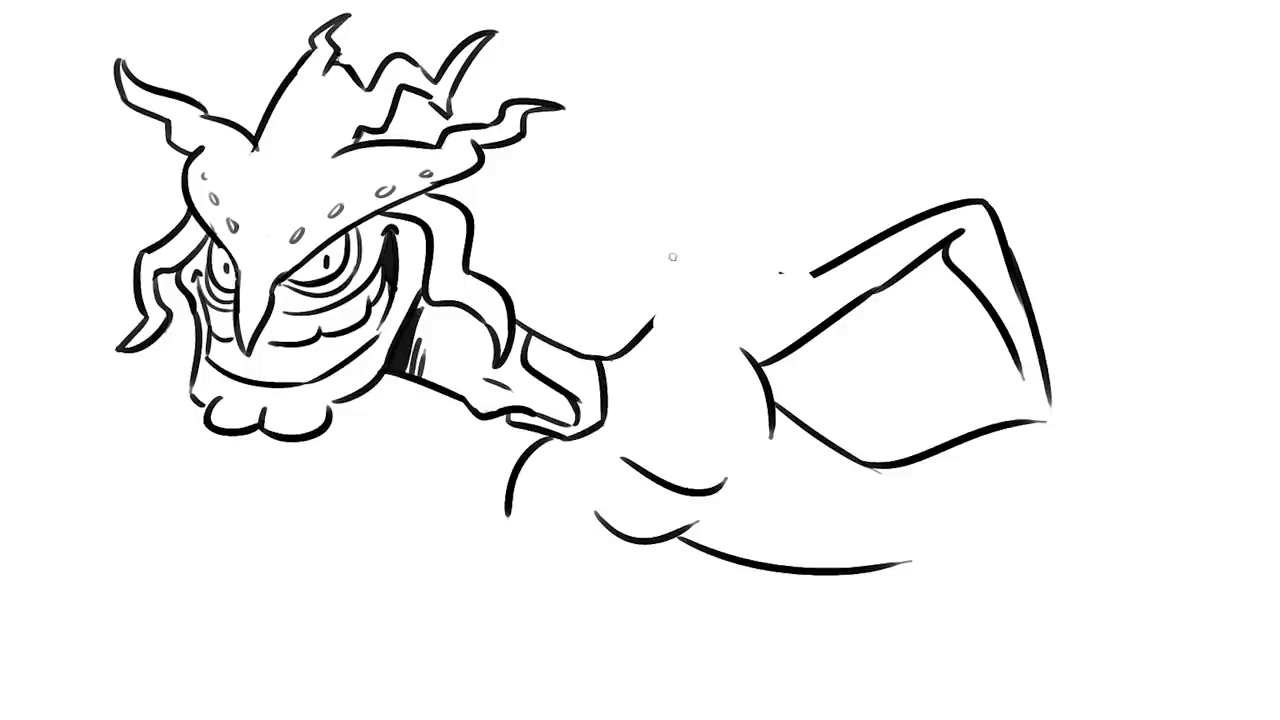
{"action": "mouse_move", "coordinate": [640, 348]}
{"action": "left_mouse_down"}
{"action": "mouse_move", "coordinate": [632, 262]}
{"action": "mouse_move", "coordinate": [714, 241]}
{"action": "left_mouse_up"}
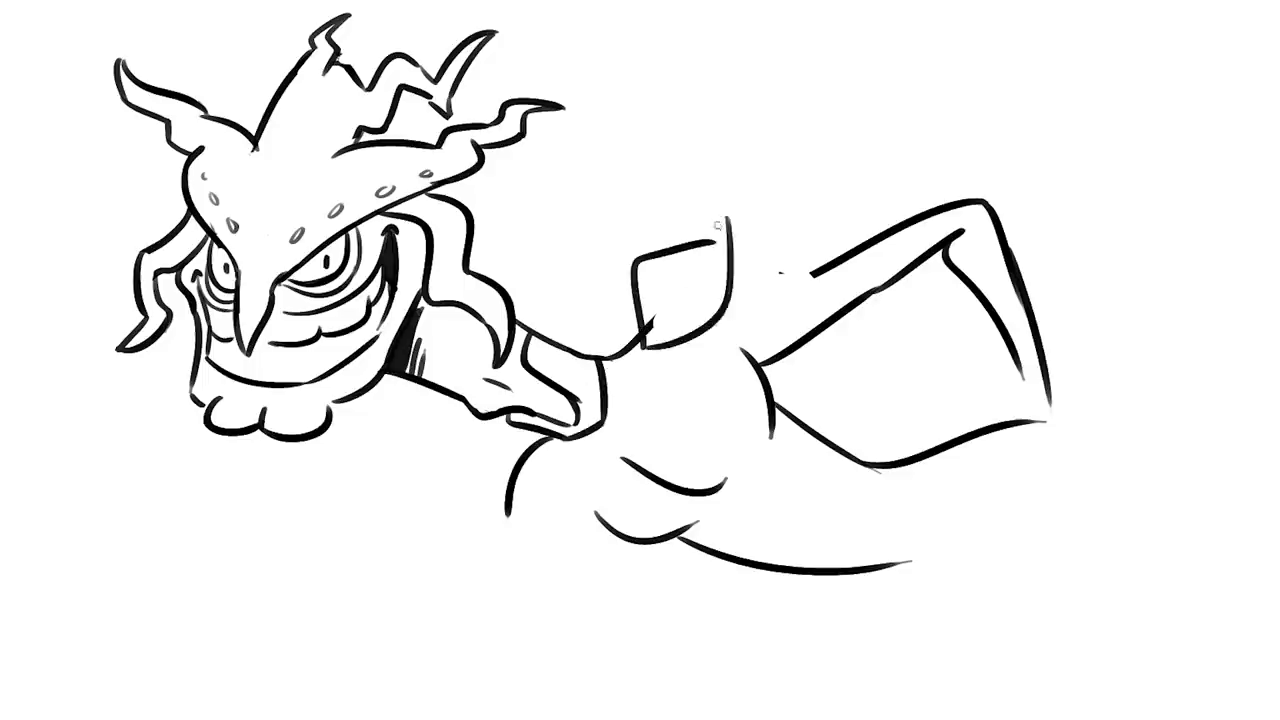
Round off the shoulder and add fur tufts around it.
{"action": "left_click_drag", "start_coordinate": [652, 350], "coordinate": [712, 244]}
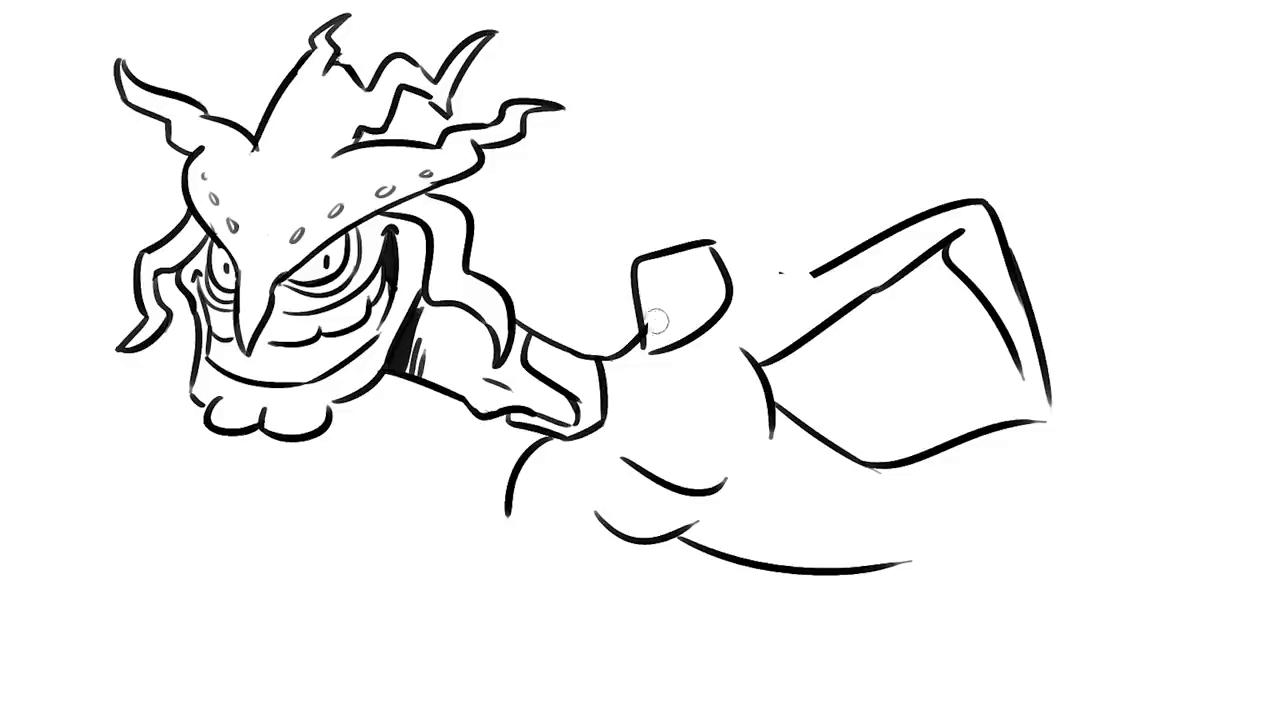
{"action": "key", "text": "ctrl+z"}
{"action": "mouse_move", "coordinate": [660, 356]}
{"action": "left_mouse_down"}
{"action": "mouse_move", "coordinate": [750, 260]}
{"action": "mouse_move", "coordinate": [745, 270]}
{"action": "mouse_move", "coordinate": [852, 252]}
{"action": "left_mouse_up"}
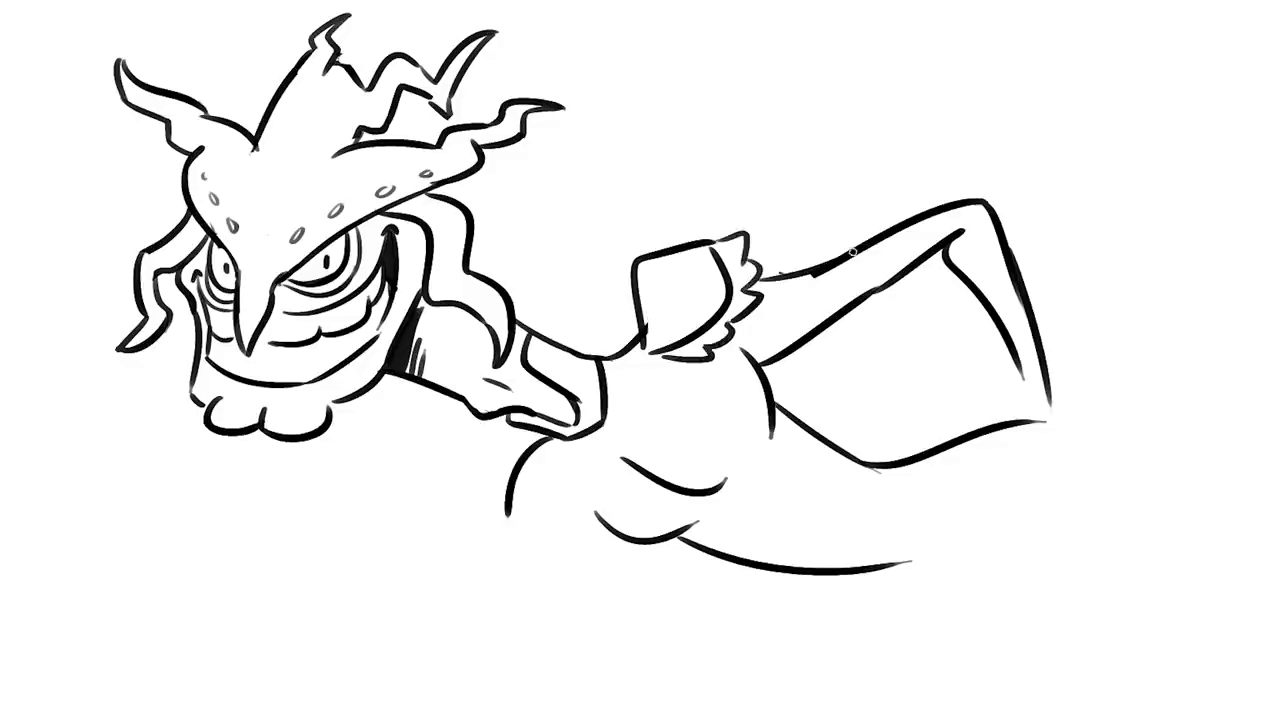
Sketch the pointing arm and hand below the chin.
{"action": "mouse_move", "coordinate": [258, 450]}
{"action": "left_mouse_down"}
{"action": "mouse_move", "coordinate": [234, 482]}
{"action": "mouse_move", "coordinate": [315, 415]}
{"action": "left_mouse_up"}
{"action": "key", "text": "ctrl+z"}
{"action": "key", "text": "ctrl+z"}
{"action": "mouse_move", "coordinate": [212, 487]}
{"action": "left_mouse_down"}
{"action": "mouse_move", "coordinate": [300, 425]}
{"action": "mouse_move", "coordinate": [300, 440]}
{"action": "left_mouse_up"}
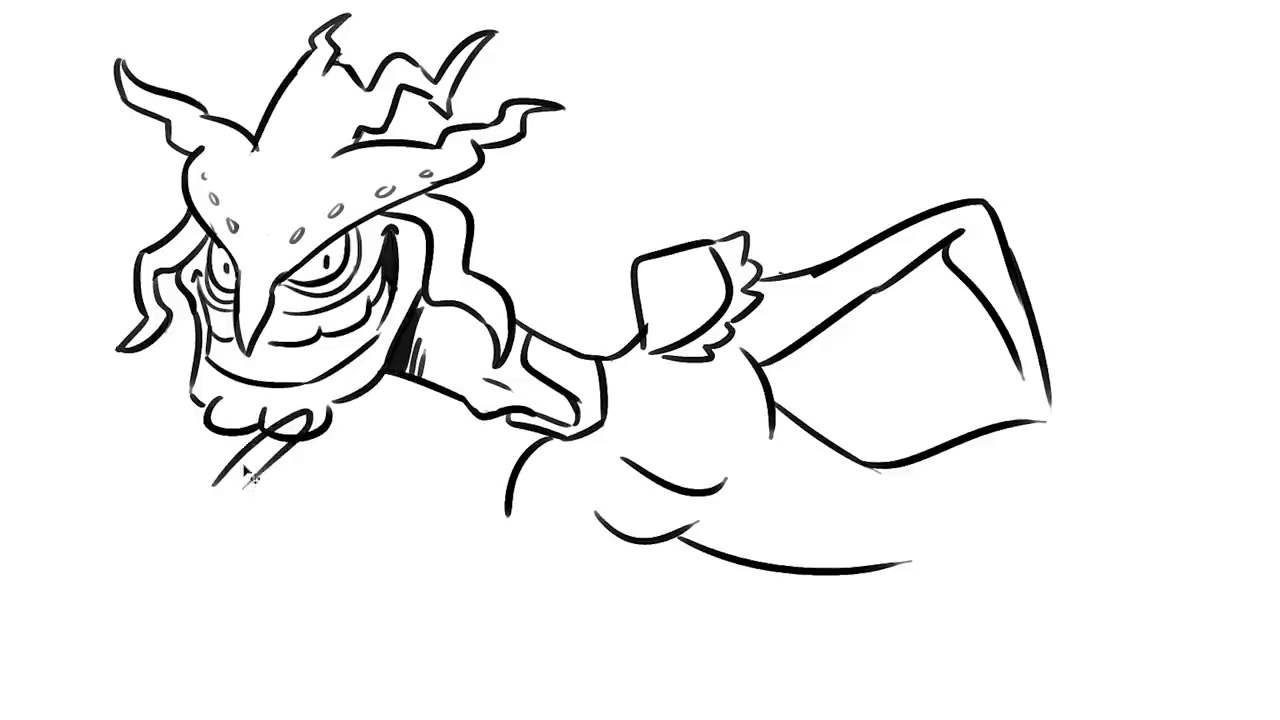
{"action": "key", "text": "ctrl+z"}
{"action": "key", "text": "ctrl+z"}
{"action": "left_click_drag", "start_coordinate": [212, 487], "coordinate": [310, 419]}
{"action": "key", "text": "ctrl+z"}
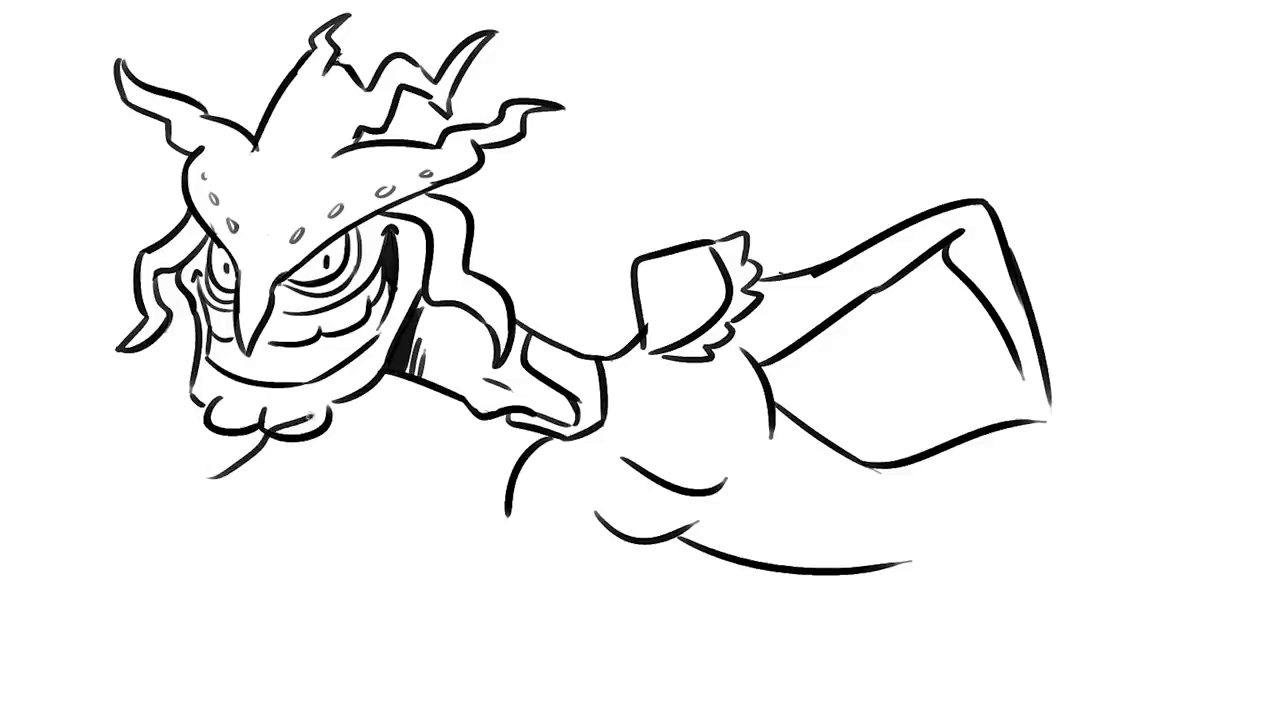
{"action": "key", "text": "ctrl+z"}
{"action": "mouse_move", "coordinate": [318, 437]}
{"action": "left_mouse_down"}
{"action": "mouse_move", "coordinate": [172, 500]}
{"action": "mouse_move", "coordinate": [172, 527]}
{"action": "mouse_move", "coordinate": [272, 515]}
{"action": "mouse_move", "coordinate": [278, 533]}
{"action": "left_mouse_up"}
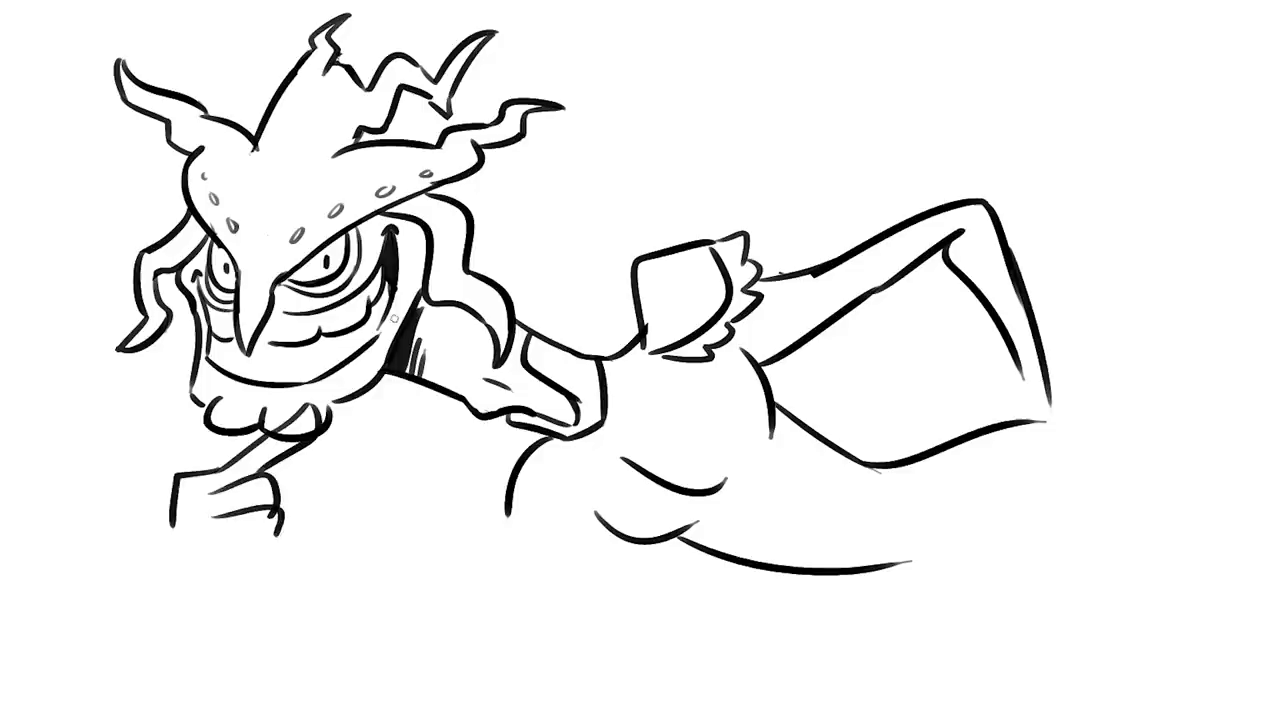
{"action": "left_click_drag", "start_coordinate": [312, 422], "coordinate": [270, 448]}
{"action": "left_click_drag", "start_coordinate": [175, 529], "coordinate": [180, 571]}
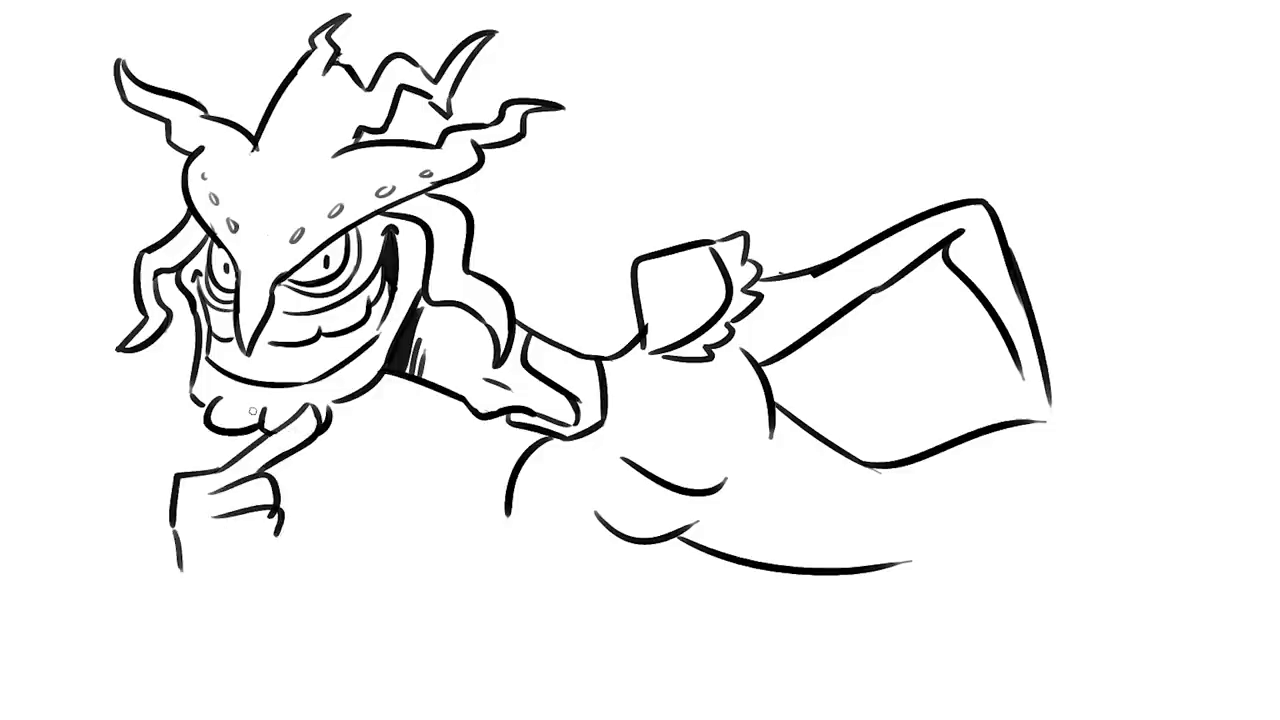
Draw a rectangular cuff around the raised wrist, clearing arm lines inside it.
{"action": "left_click_drag", "start_coordinate": [980, 320], "coordinate": [1050, 292]}
{"action": "left_click_drag", "start_coordinate": [1050, 292], "coordinate": [1065, 360]}
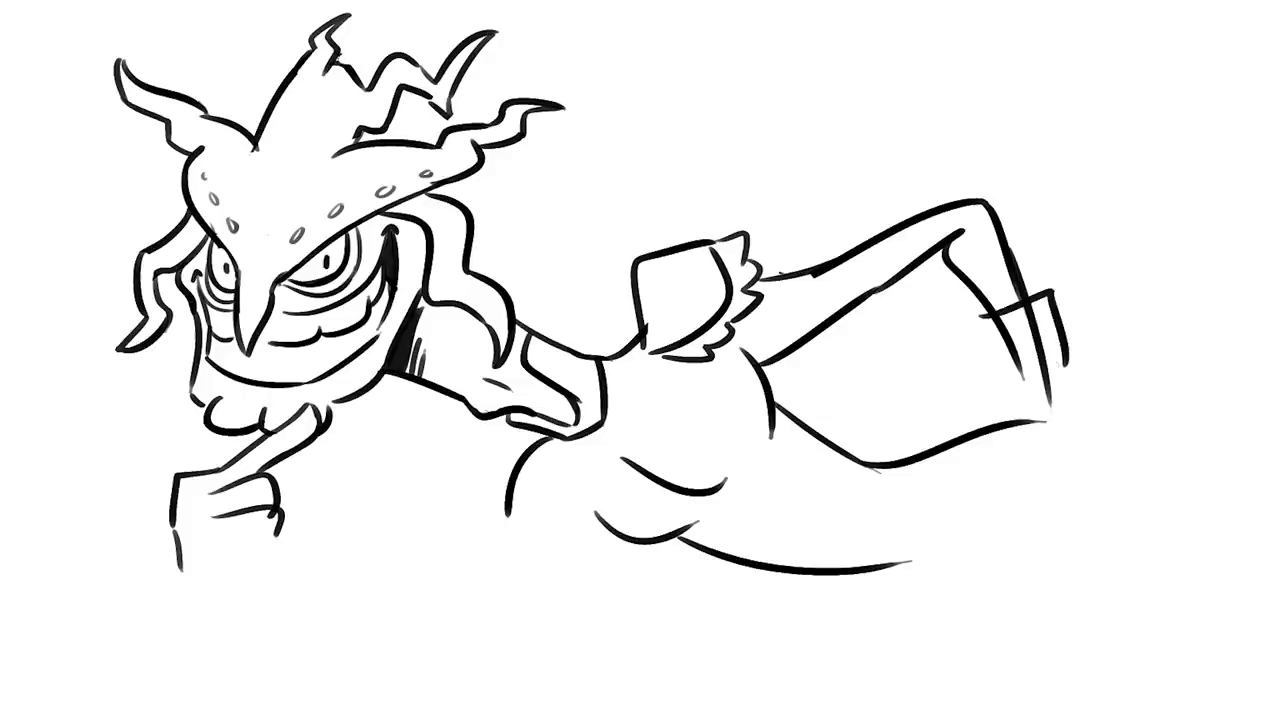
{"action": "left_click_drag", "start_coordinate": [980, 320], "coordinate": [997, 380]}
{"action": "left_click_drag", "start_coordinate": [997, 382], "coordinate": [1060, 368]}
{"action": "mouse_move", "coordinate": [1063, 266]}
{"action": "left_mouse_down"}
{"action": "mouse_move", "coordinate": [1003, 330]}
{"action": "mouse_move", "coordinate": [1028, 358]}
{"action": "mouse_move", "coordinate": [1040, 320]}
{"action": "left_mouse_up"}
Rework the pointing hand's top, fingers, knuckles and lower edge.
{"action": "mouse_move", "coordinate": [256, 540]}
{"action": "left_mouse_down"}
{"action": "mouse_move", "coordinate": [236, 592]}
{"action": "mouse_move", "coordinate": [254, 562]}
{"action": "left_mouse_up"}
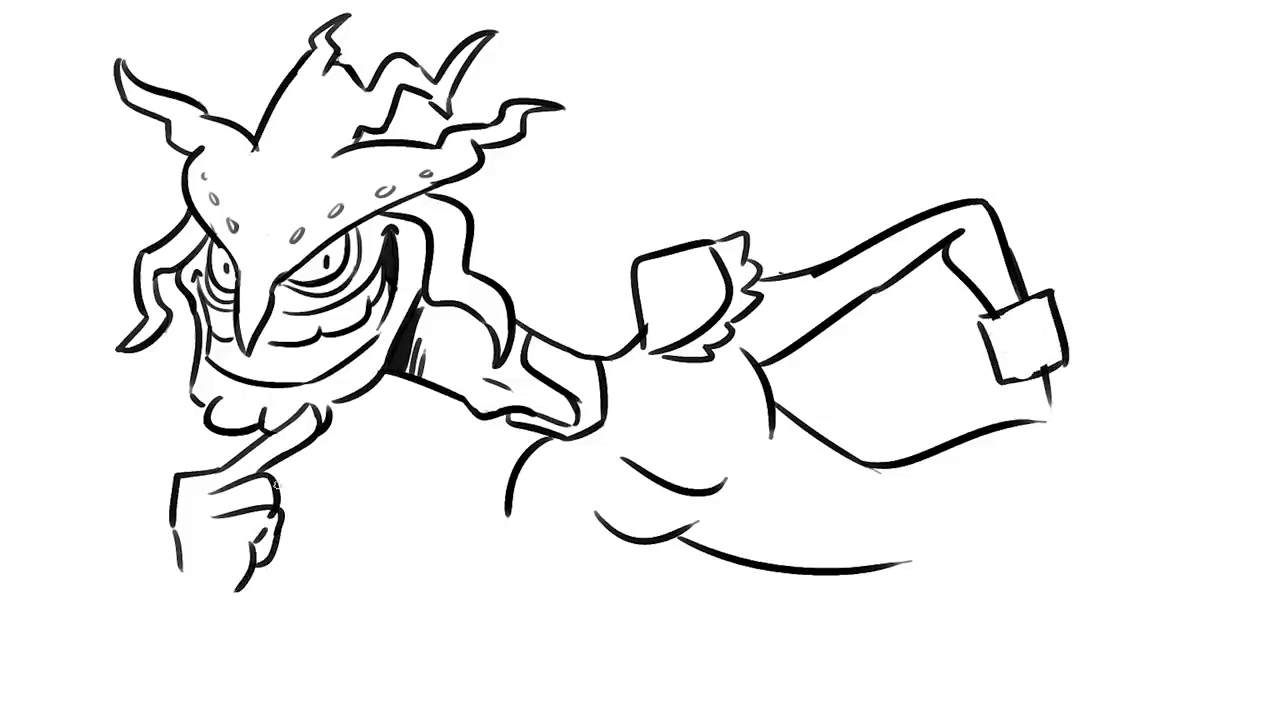
{"action": "key", "text": "e"}
{"action": "mouse_move", "coordinate": [270, 490]}
{"action": "left_mouse_down"}
{"action": "mouse_move", "coordinate": [238, 473]}
{"action": "mouse_move", "coordinate": [226, 486]}
{"action": "mouse_move", "coordinate": [262, 452]}
{"action": "left_mouse_up"}
{"action": "key", "text": "b"}
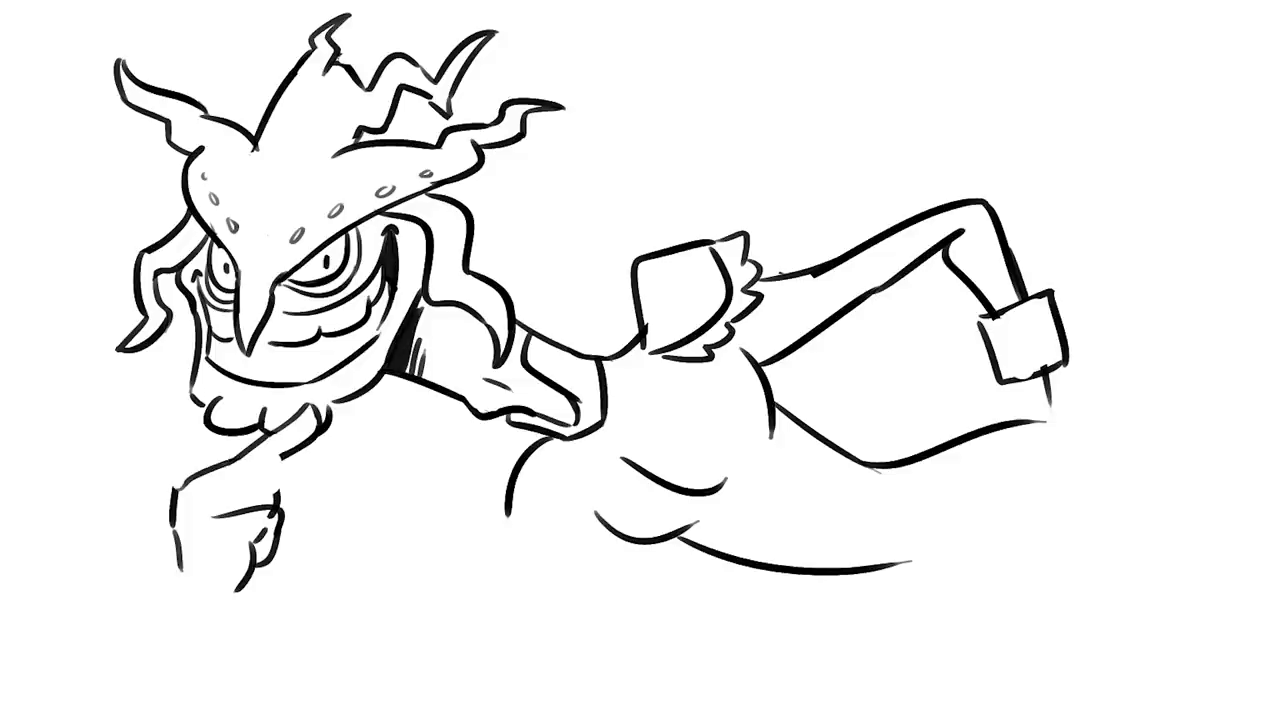
{"action": "mouse_move", "coordinate": [208, 490]}
{"action": "left_mouse_down"}
{"action": "mouse_move", "coordinate": [272, 466]}
{"action": "mouse_move", "coordinate": [282, 506]}
{"action": "left_mouse_up"}
{"action": "key", "text": "ctrl+z"}
{"action": "left_click_drag", "start_coordinate": [258, 468], "coordinate": [316, 426]}
{"action": "key", "text": "ctrl+z"}
{"action": "mouse_move", "coordinate": [182, 578]}
{"action": "left_mouse_down"}
{"action": "mouse_move", "coordinate": [246, 598]}
{"action": "mouse_move", "coordinate": [200, 640]}
{"action": "mouse_move", "coordinate": [314, 704]}
{"action": "left_mouse_up"}
{"action": "key", "text": "ctrl+z"}
{"action": "key", "text": "ctrl+z"}
{"action": "mouse_move", "coordinate": [248, 598]}
{"action": "left_mouse_down"}
{"action": "mouse_move", "coordinate": [410, 662]}
{"action": "mouse_move", "coordinate": [508, 514]}
{"action": "mouse_move", "coordinate": [426, 694]}
{"action": "left_mouse_up"}
{"action": "key", "text": "ctrl+z"}
Redraw the belly contour more angular with a fur tuft at its edge.
{"action": "left_click_drag", "start_coordinate": [568, 548], "coordinate": [460, 692]}
{"action": "left_click_drag", "start_coordinate": [503, 518], "coordinate": [546, 438]}
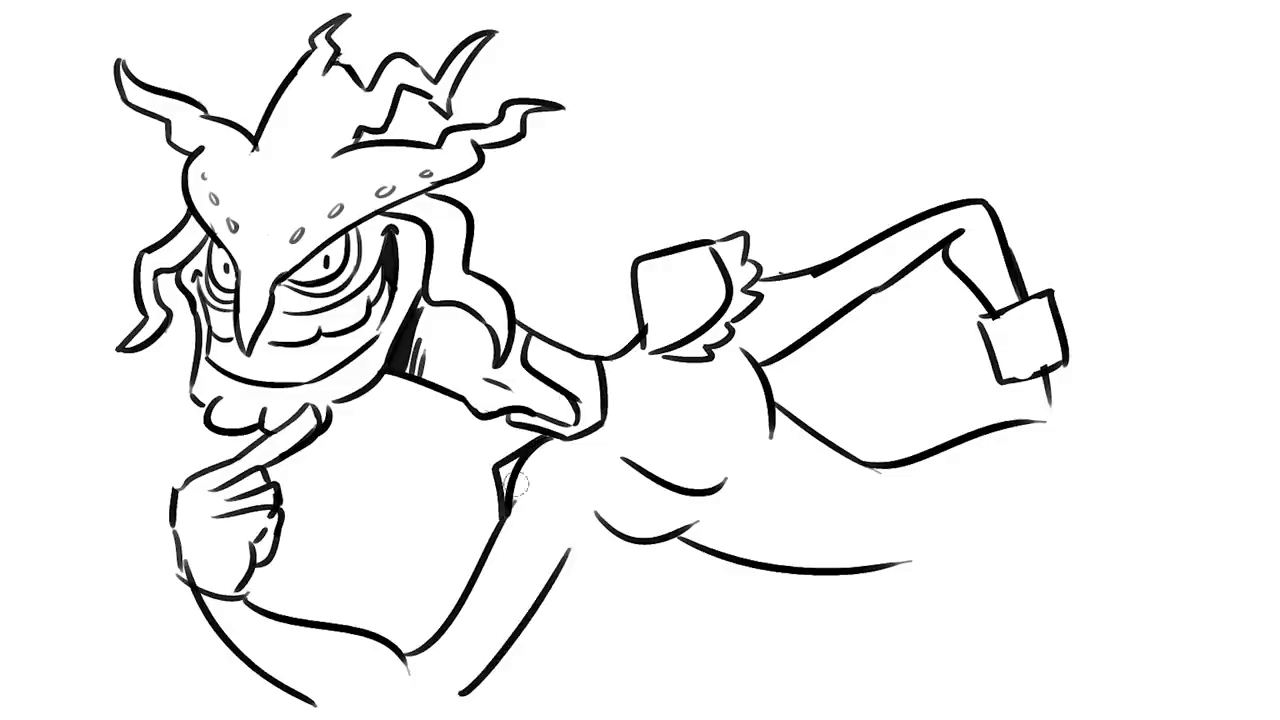
{"action": "left_click_drag", "start_coordinate": [512, 514], "coordinate": [540, 442]}
{"action": "mouse_move", "coordinate": [496, 508]}
{"action": "left_mouse_down"}
{"action": "mouse_move", "coordinate": [546, 540]}
{"action": "mouse_move", "coordinate": [584, 466]}
{"action": "mouse_move", "coordinate": [566, 442]}
{"action": "left_mouse_up"}
{"action": "left_click_drag", "start_coordinate": [600, 514], "coordinate": [568, 566]}
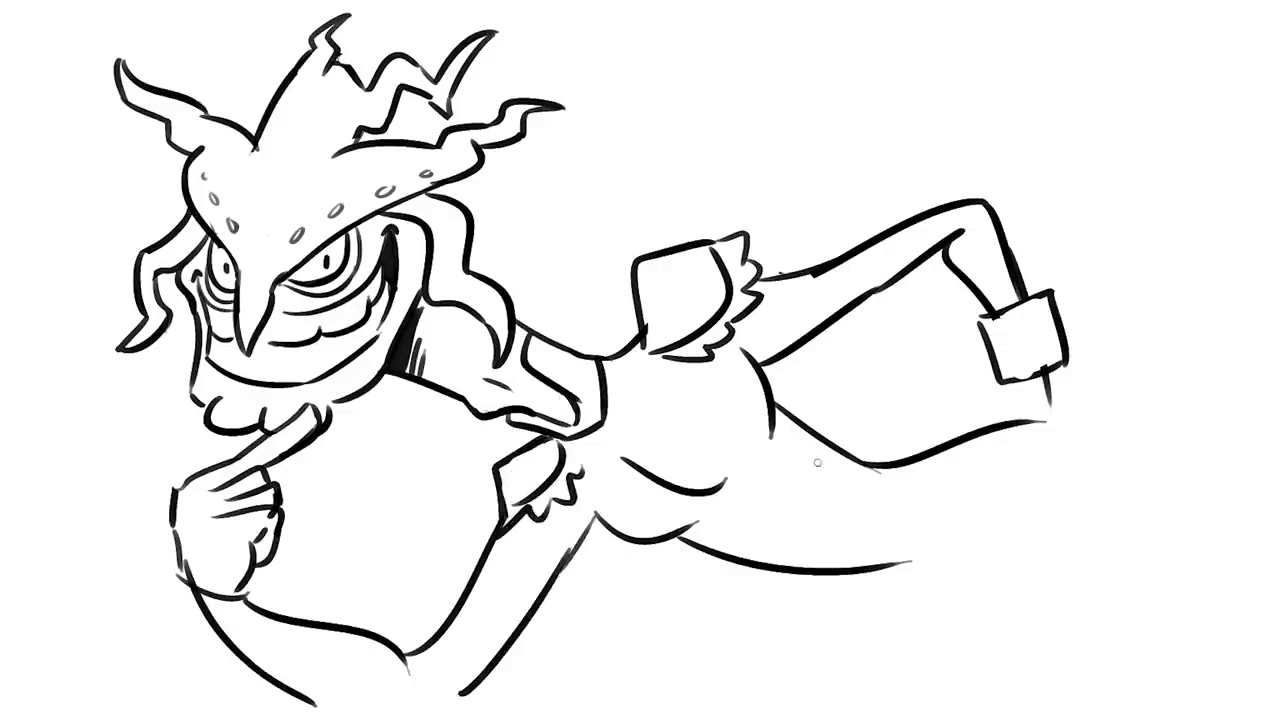
Draw the long tail curve and the crouching leg with knee, shin and foot.
{"action": "mouse_move", "coordinate": [812, 460]}
{"action": "left_mouse_down"}
{"action": "mouse_move", "coordinate": [888, 500]}
{"action": "mouse_move", "coordinate": [918, 546]}
{"action": "left_mouse_up"}
{"action": "left_click_drag", "start_coordinate": [918, 464], "coordinate": [940, 546]}
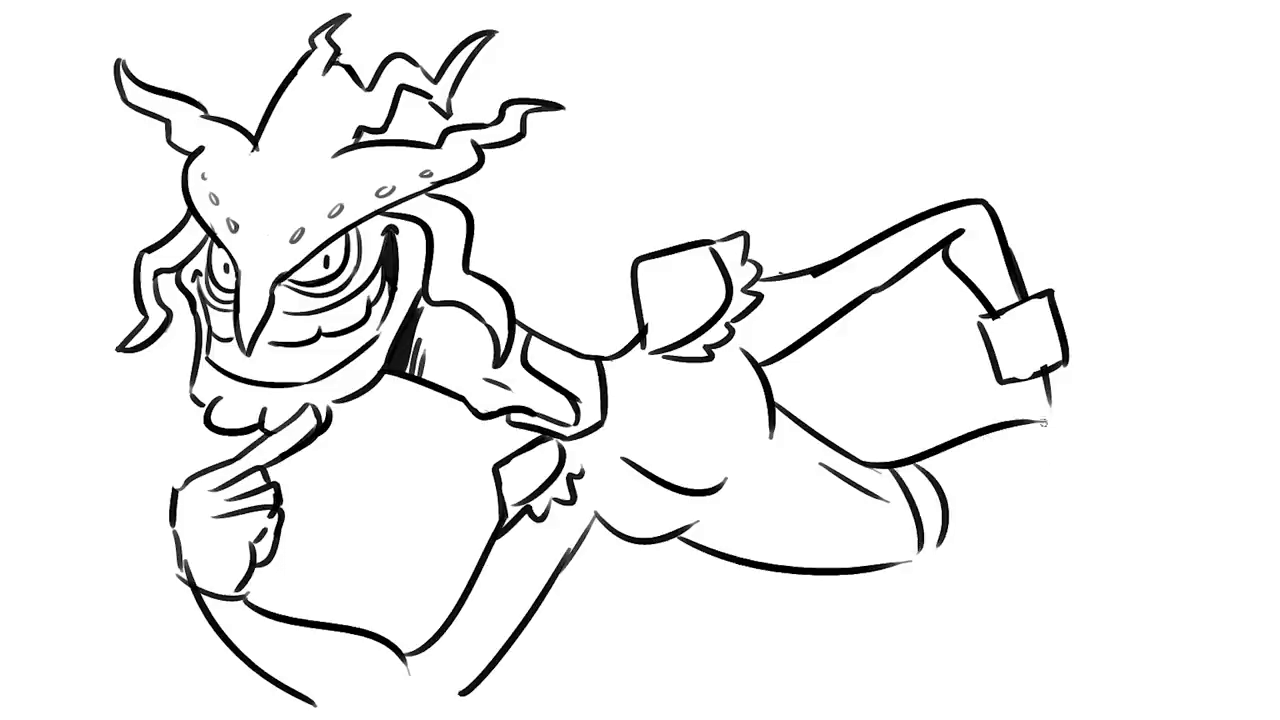
{"action": "left_click_drag", "start_coordinate": [1030, 415], "coordinate": [1161, 518]}
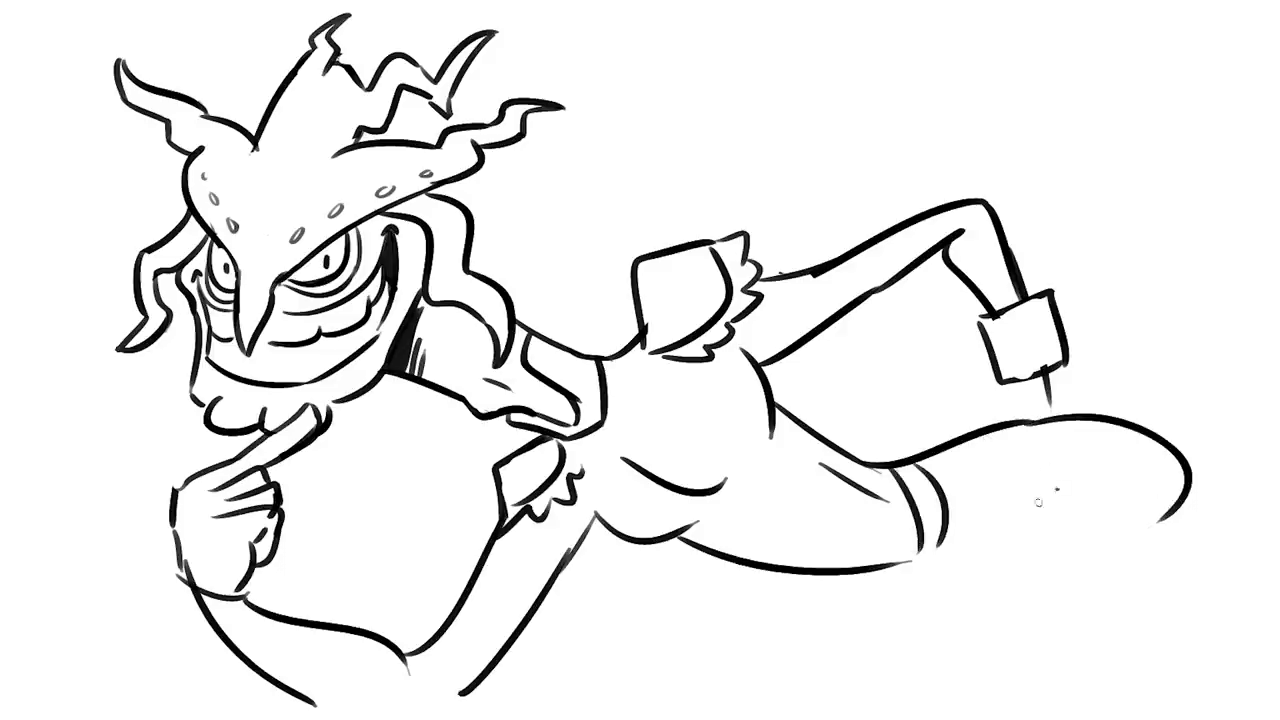
{"action": "mouse_move", "coordinate": [1058, 497]}
{"action": "left_mouse_down"}
{"action": "mouse_move", "coordinate": [843, 642]}
{"action": "mouse_move", "coordinate": [956, 668]}
{"action": "left_mouse_up"}
{"action": "left_click_drag", "start_coordinate": [1140, 522], "coordinate": [1074, 674]}
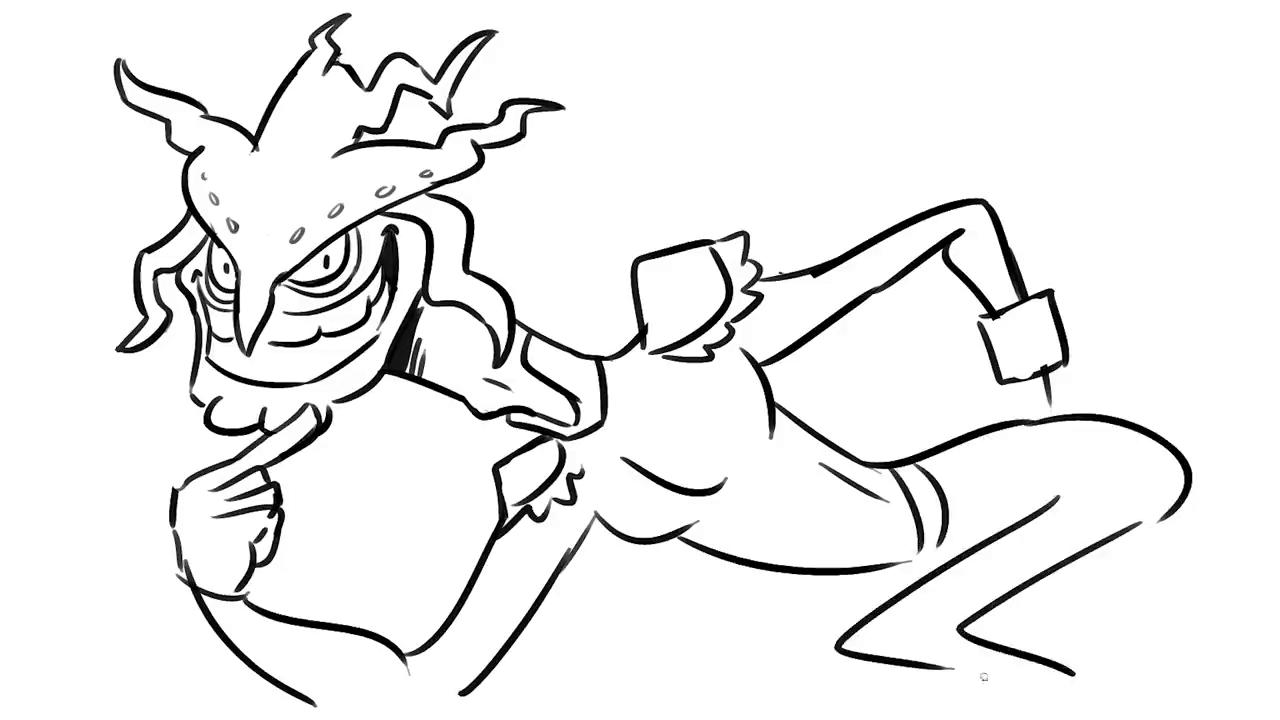
{"action": "left_click_drag", "start_coordinate": [946, 668], "coordinate": [1066, 698]}
{"action": "mouse_move", "coordinate": [812, 576]}
{"action": "left_mouse_down"}
{"action": "mouse_move", "coordinate": [722, 614]}
{"action": "mouse_move", "coordinate": [744, 702]}
{"action": "mouse_move", "coordinate": [745, 668]}
{"action": "mouse_move", "coordinate": [812, 710]}
{"action": "left_mouse_up"}
{"action": "key", "text": "ctrl+t"}
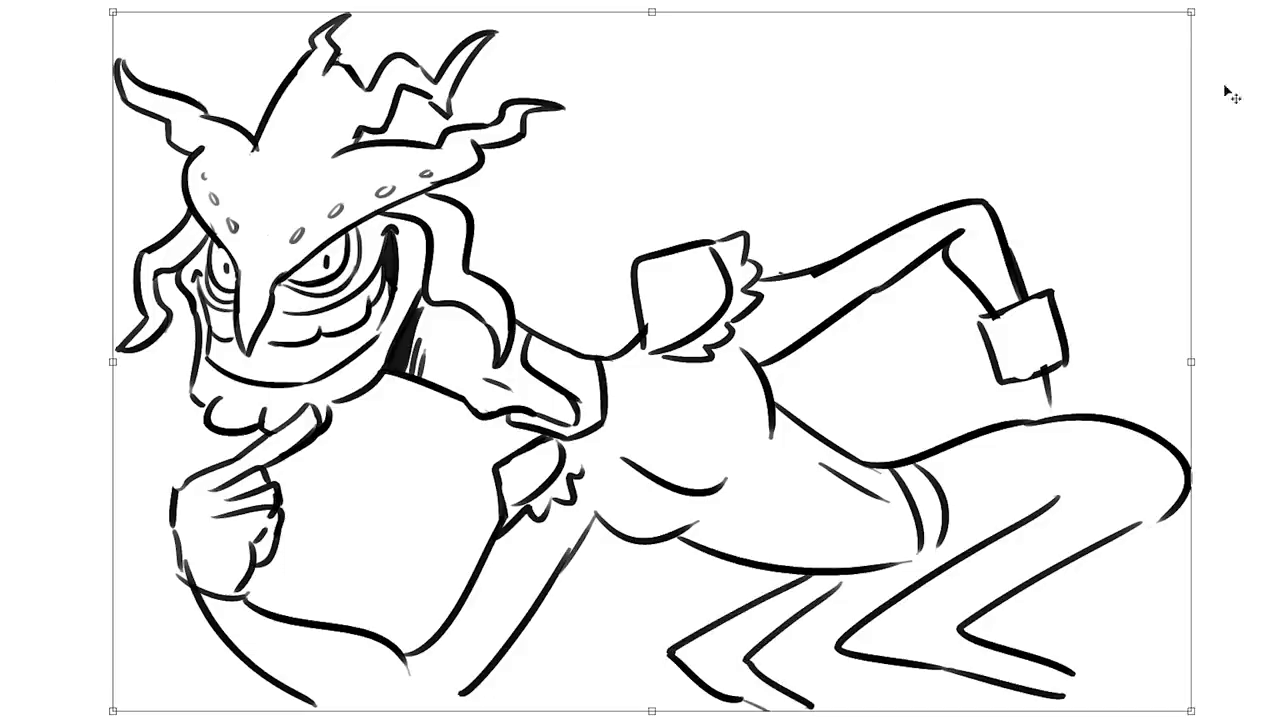
Shrink the whole drawing slightly and shift it up and right.
{"action": "left_click_drag", "start_coordinate": [1097, 12], "coordinate": [1088, 72]}
{"action": "left_click_drag", "start_coordinate": [1024, 245], "coordinate": [1076, 195]}
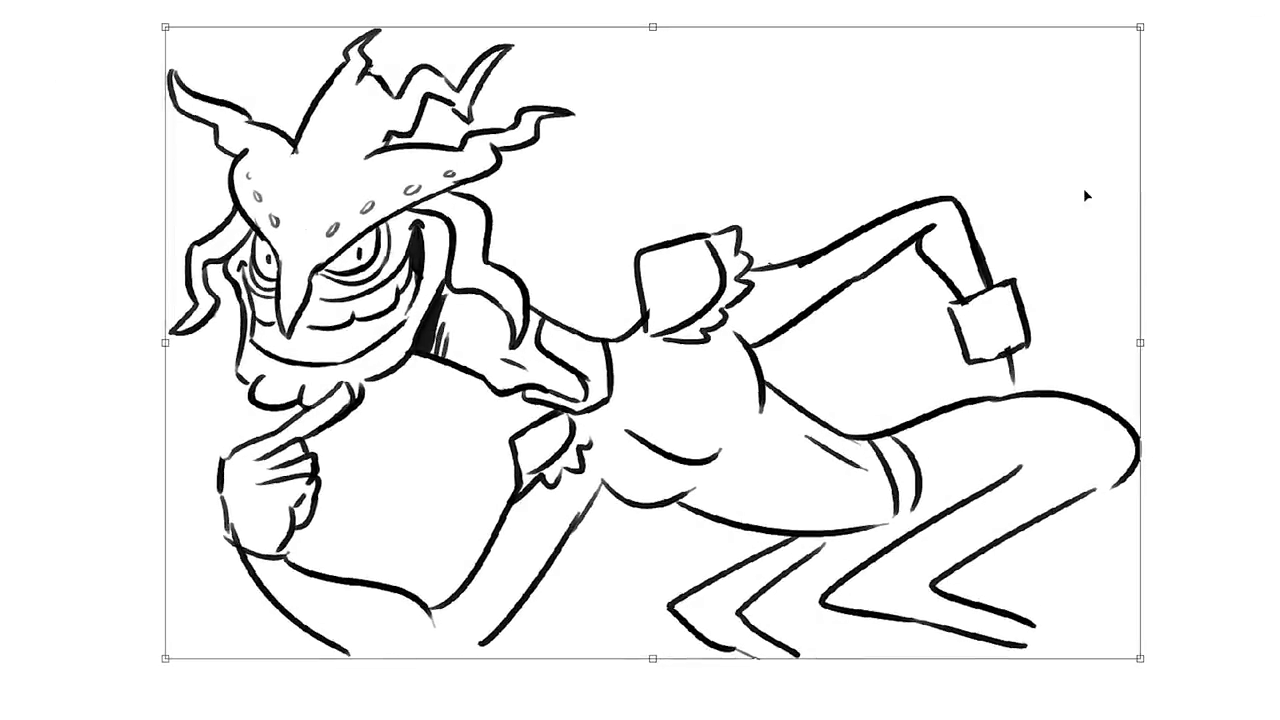
{"action": "key", "text": "Return"}
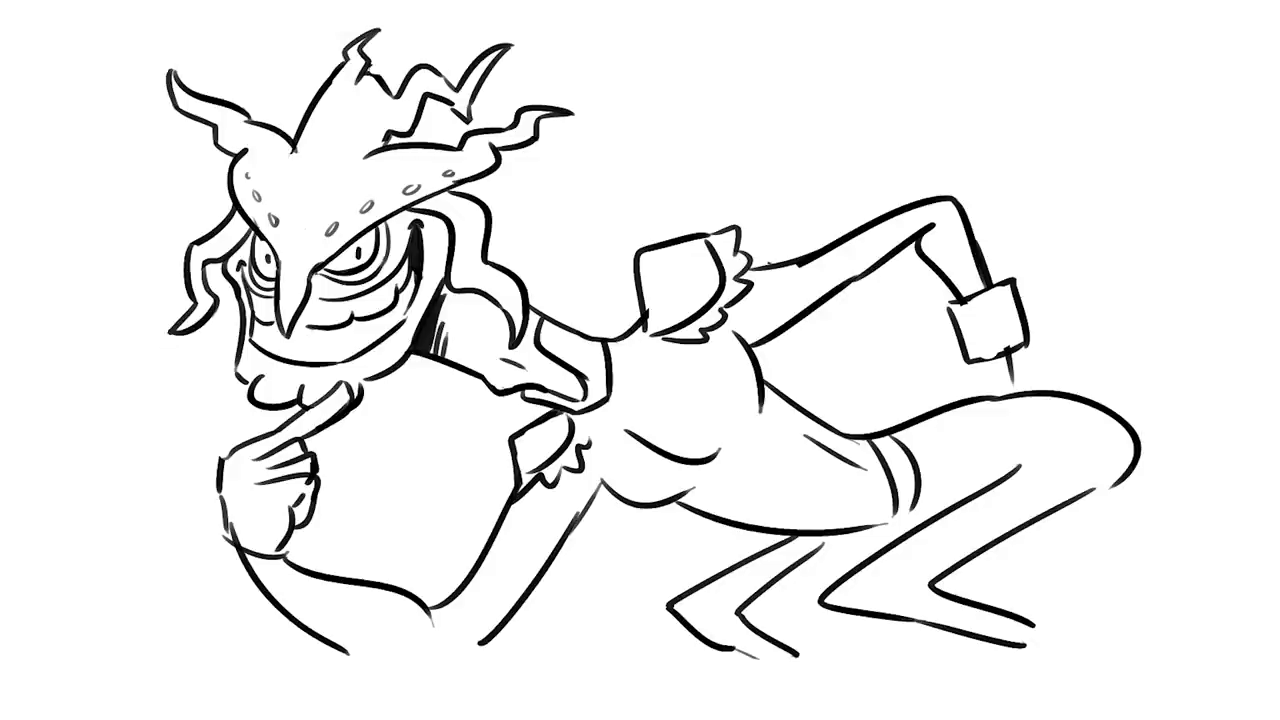
Erase the pointing finger near the chin and redraw the arm outline below the hand.
{"action": "mouse_move", "coordinate": [350, 385]}
{"action": "left_mouse_down"}
{"action": "mouse_move", "coordinate": [315, 415]}
{"action": "mouse_move", "coordinate": [331, 386]}
{"action": "mouse_move", "coordinate": [312, 426]}
{"action": "mouse_move", "coordinate": [320, 388]}
{"action": "mouse_move", "coordinate": [290, 440]}
{"action": "mouse_move", "coordinate": [378, 370]}
{"action": "left_mouse_up"}
{"action": "key", "text": "b"}
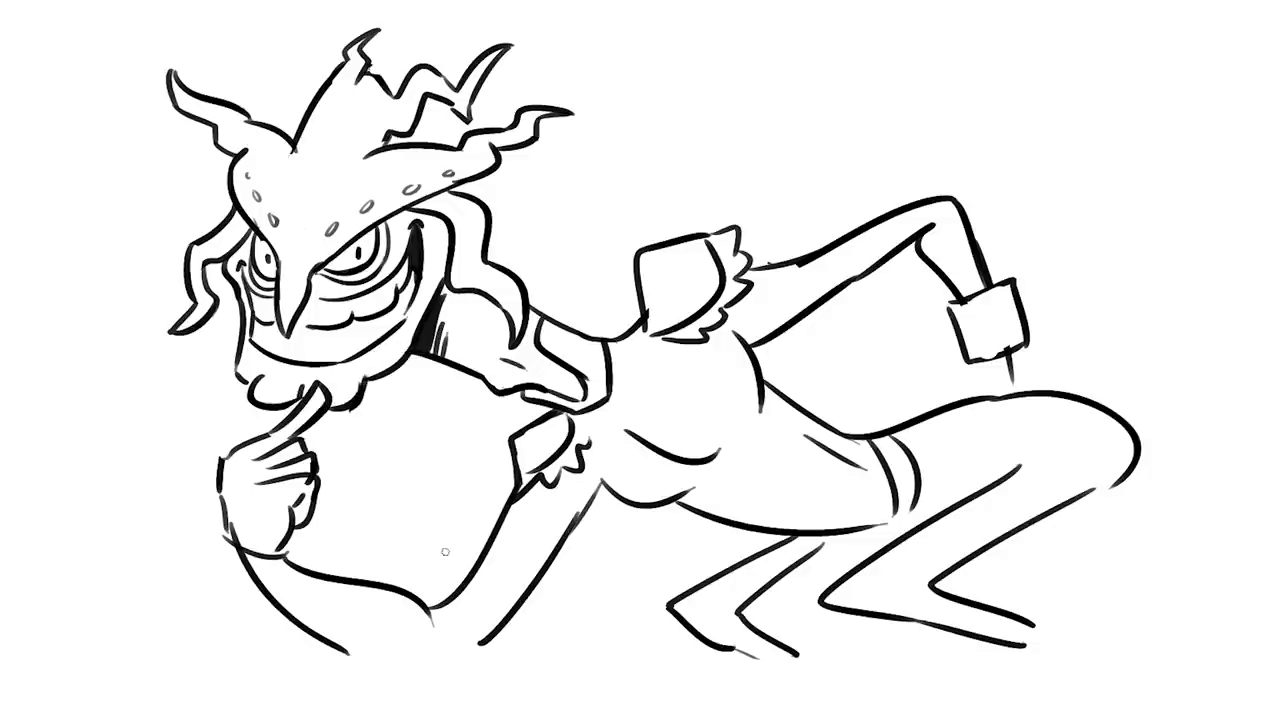
{"action": "left_click_drag", "start_coordinate": [334, 582], "coordinate": [288, 628]}
{"action": "left_click_drag", "start_coordinate": [290, 550], "coordinate": [344, 578]}
Clean up the lower-arm strokes and erase the old belly and arm lines below the hand.
{"action": "left_click_drag", "start_coordinate": [228, 544], "coordinate": [282, 622]}
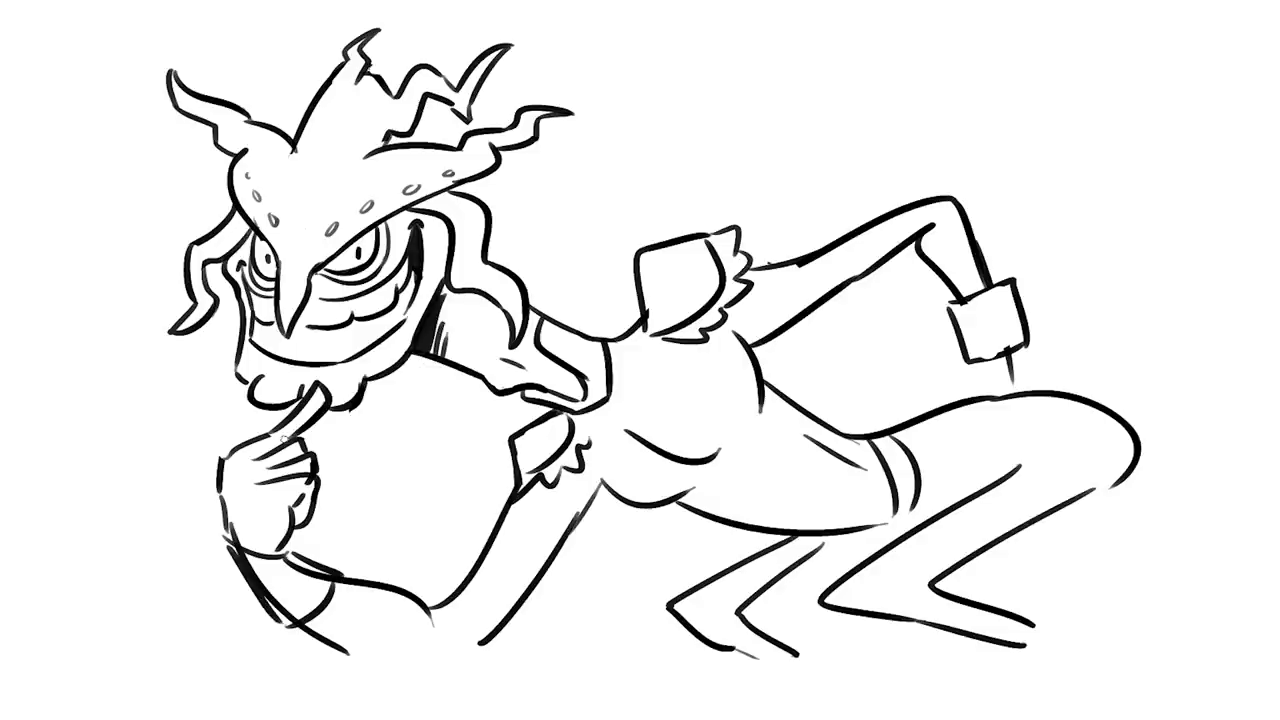
{"action": "mouse_move", "coordinate": [283, 439]}
{"action": "left_mouse_down"}
{"action": "mouse_move", "coordinate": [290, 615]}
{"action": "mouse_move", "coordinate": [305, 622]}
{"action": "left_mouse_up"}
{"action": "left_click_drag", "start_coordinate": [290, 560], "coordinate": [323, 536]}
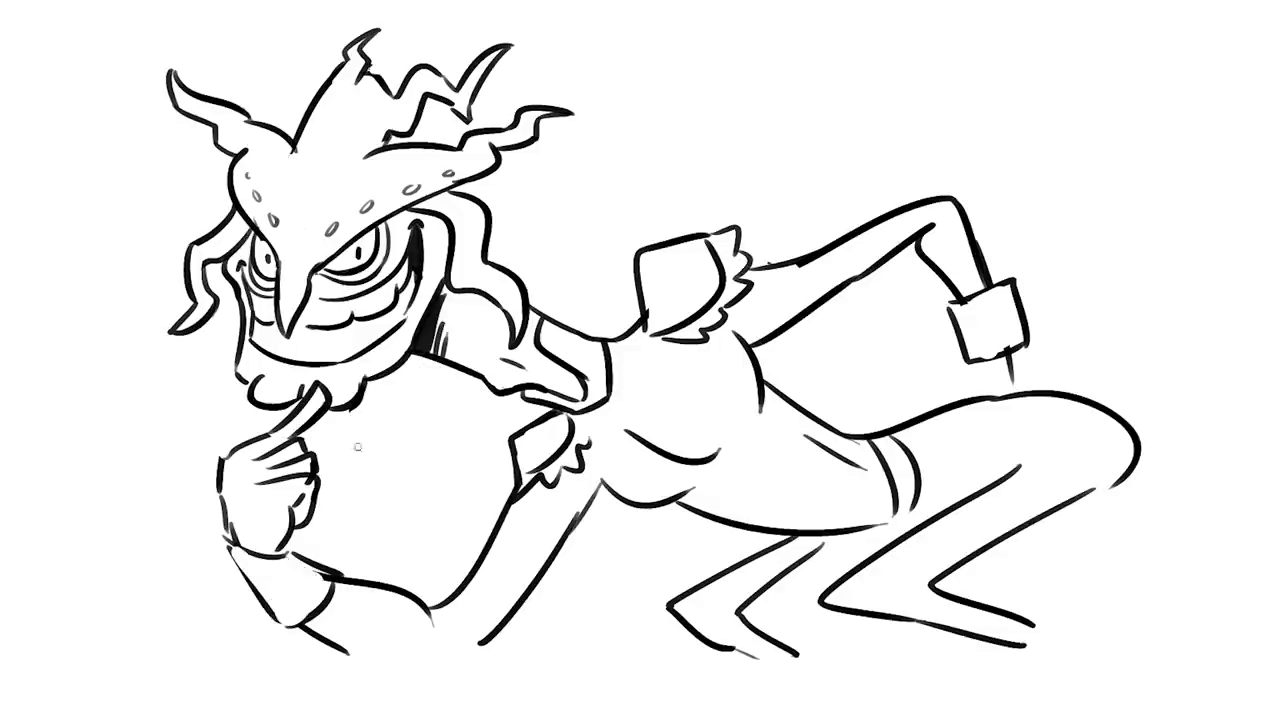
{"action": "mouse_move", "coordinate": [312, 452]}
{"action": "left_mouse_down"}
{"action": "mouse_move", "coordinate": [332, 432]}
{"action": "mouse_move", "coordinate": [320, 466]}
{"action": "left_mouse_up"}
{"action": "mouse_move", "coordinate": [345, 575]}
{"action": "left_mouse_down"}
{"action": "mouse_move", "coordinate": [400, 605]}
{"action": "mouse_move", "coordinate": [460, 590]}
{"action": "mouse_move", "coordinate": [510, 480]}
{"action": "left_mouse_up"}
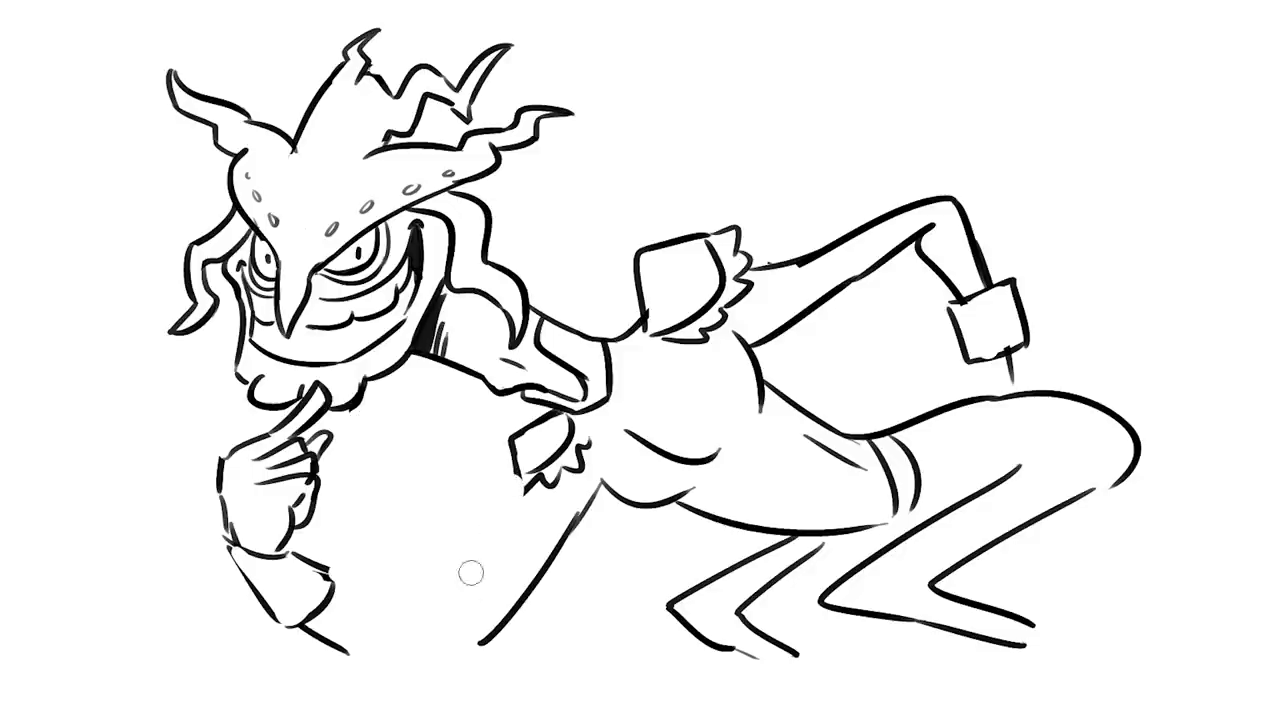
{"action": "left_click_drag", "start_coordinate": [320, 640], "coordinate": [366, 647]}
Erase the old sleeve and forearm lines and try new contours below the hand.
{"action": "key", "text": "b"}
{"action": "left_click_drag", "start_coordinate": [306, 620], "coordinate": [446, 648]}
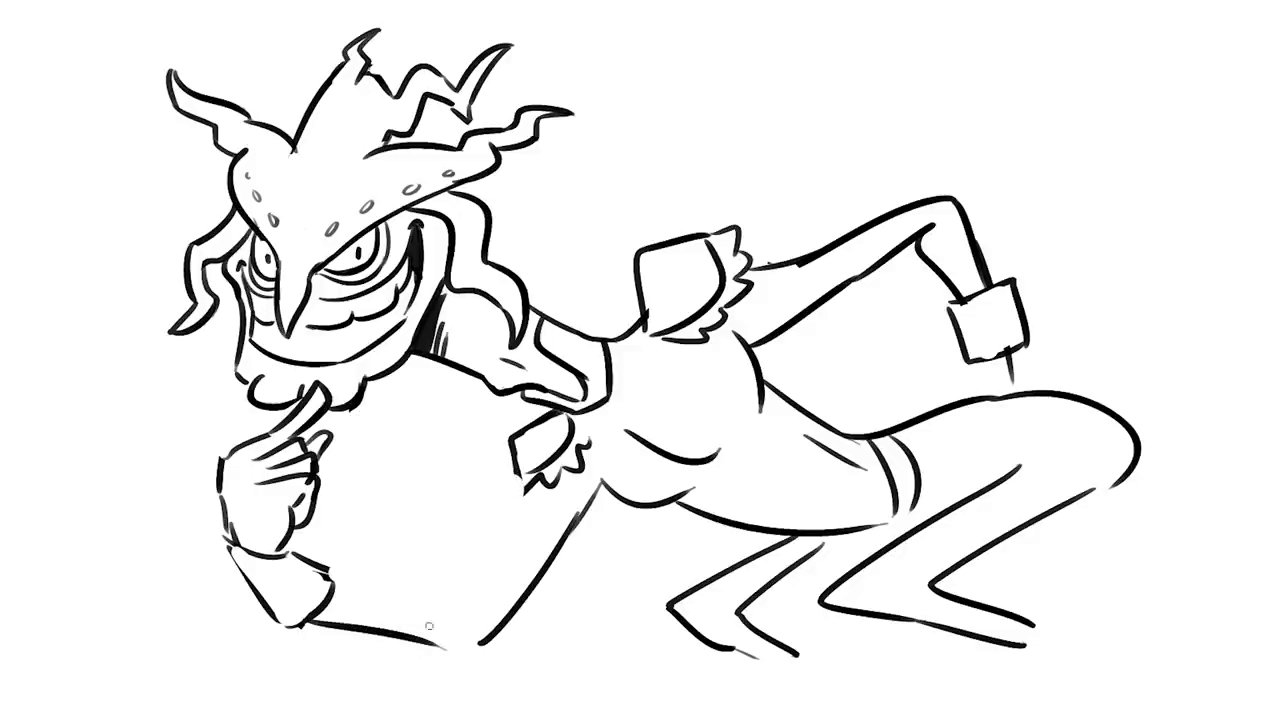
{"action": "left_click_drag", "start_coordinate": [340, 590], "coordinate": [457, 622]}
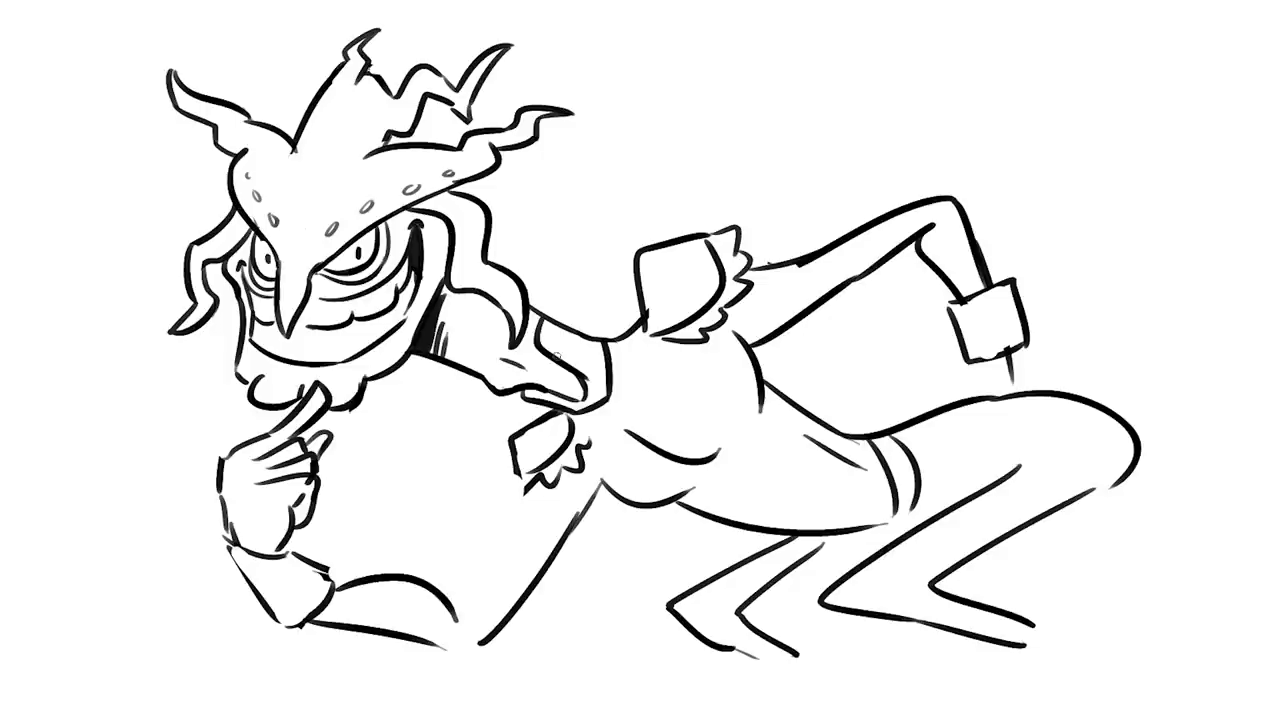
{"action": "key", "text": "ctrl+z"}
{"action": "key", "text": "e"}
{"action": "mouse_move", "coordinate": [272, 547]}
{"action": "left_mouse_down"}
{"action": "mouse_move", "coordinate": [362, 628]}
{"action": "mouse_move", "coordinate": [424, 638]}
{"action": "left_mouse_up"}
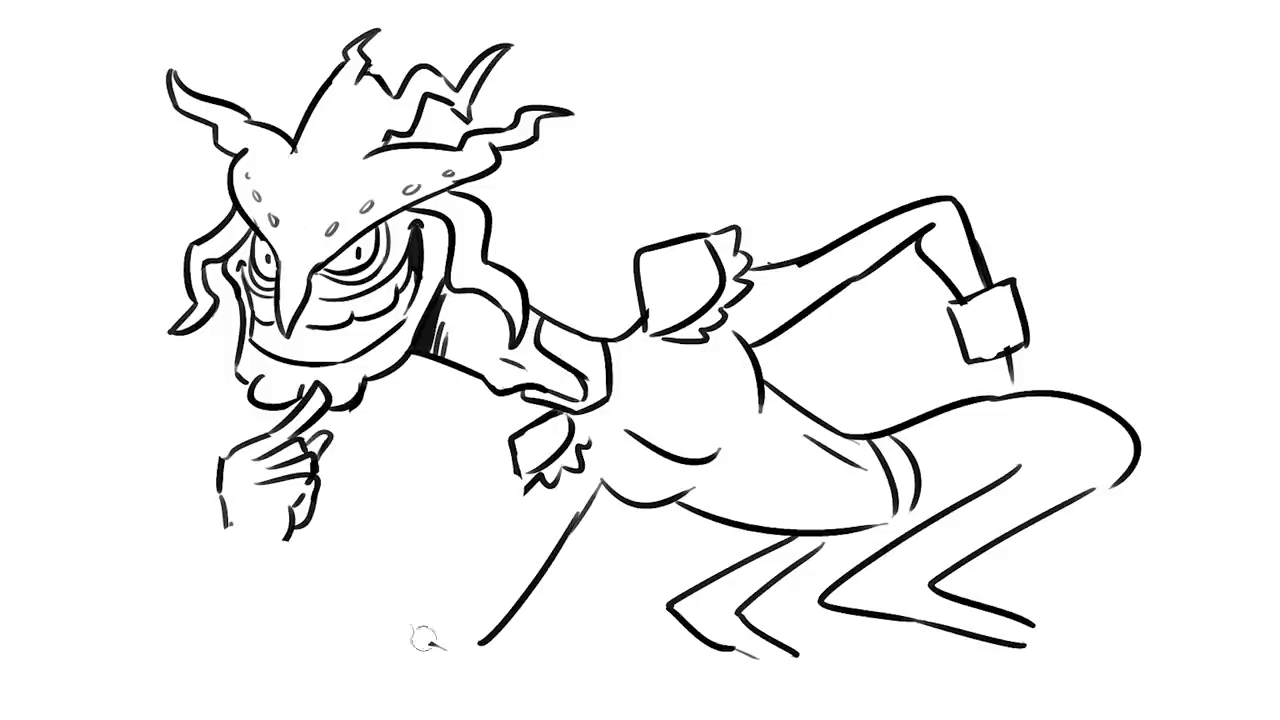
{"action": "key", "text": "b"}
{"action": "left_click_drag", "start_coordinate": [228, 550], "coordinate": [445, 645]}
{"action": "key", "text": "ctrl+z"}
Redraw the forearm contour curving back to the body and add a wrist cuff.
{"action": "mouse_move", "coordinate": [222, 500]}
{"action": "left_mouse_down"}
{"action": "mouse_move", "coordinate": [324, 596]}
{"action": "mouse_move", "coordinate": [408, 636]}
{"action": "left_mouse_up"}
{"action": "mouse_move", "coordinate": [280, 544]}
{"action": "left_mouse_down"}
{"action": "mouse_move", "coordinate": [476, 614]}
{"action": "mouse_move", "coordinate": [518, 478]}
{"action": "left_mouse_up"}
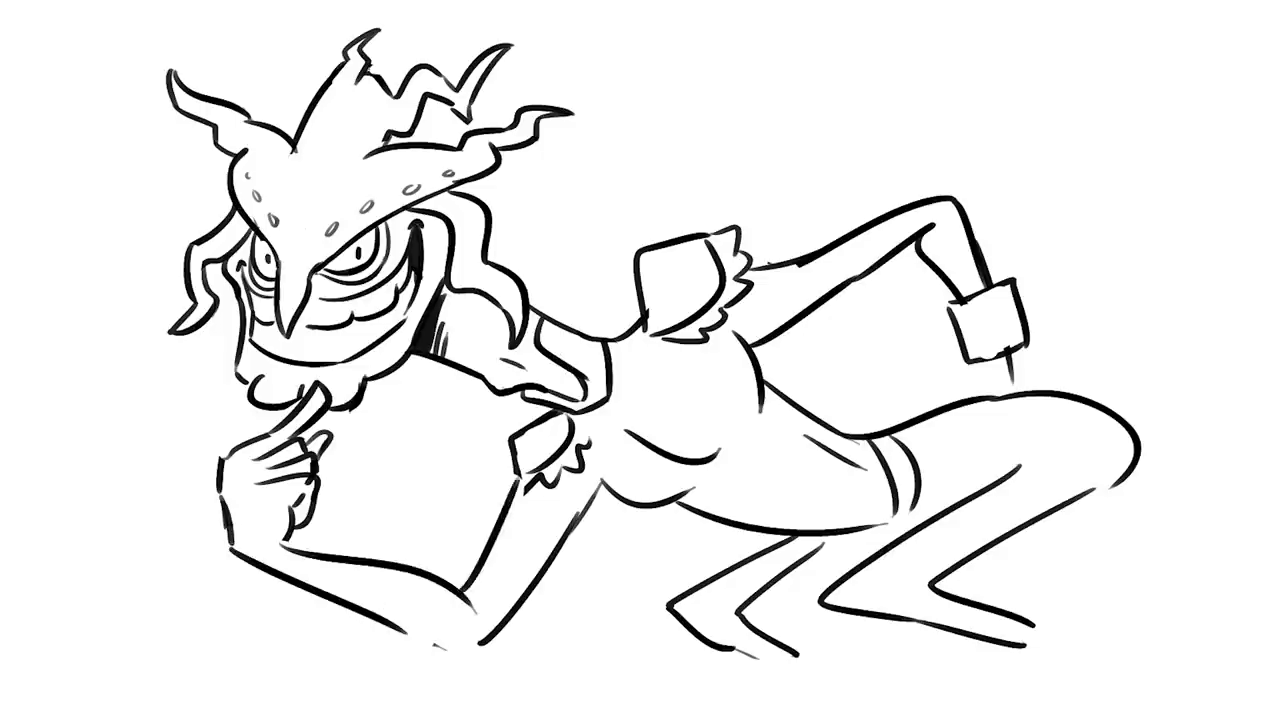
{"action": "mouse_move", "coordinate": [400, 628]}
{"action": "left_mouse_down"}
{"action": "mouse_move", "coordinate": [480, 655]}
{"action": "mouse_move", "coordinate": [483, 626]}
{"action": "left_mouse_up"}
{"action": "key", "text": "ctrl+z"}
{"action": "mouse_move", "coordinate": [264, 576]}
{"action": "left_mouse_down"}
{"action": "mouse_move", "coordinate": [290, 542]}
{"action": "mouse_move", "coordinate": [360, 548]}
{"action": "mouse_move", "coordinate": [345, 622]}
{"action": "left_mouse_up"}
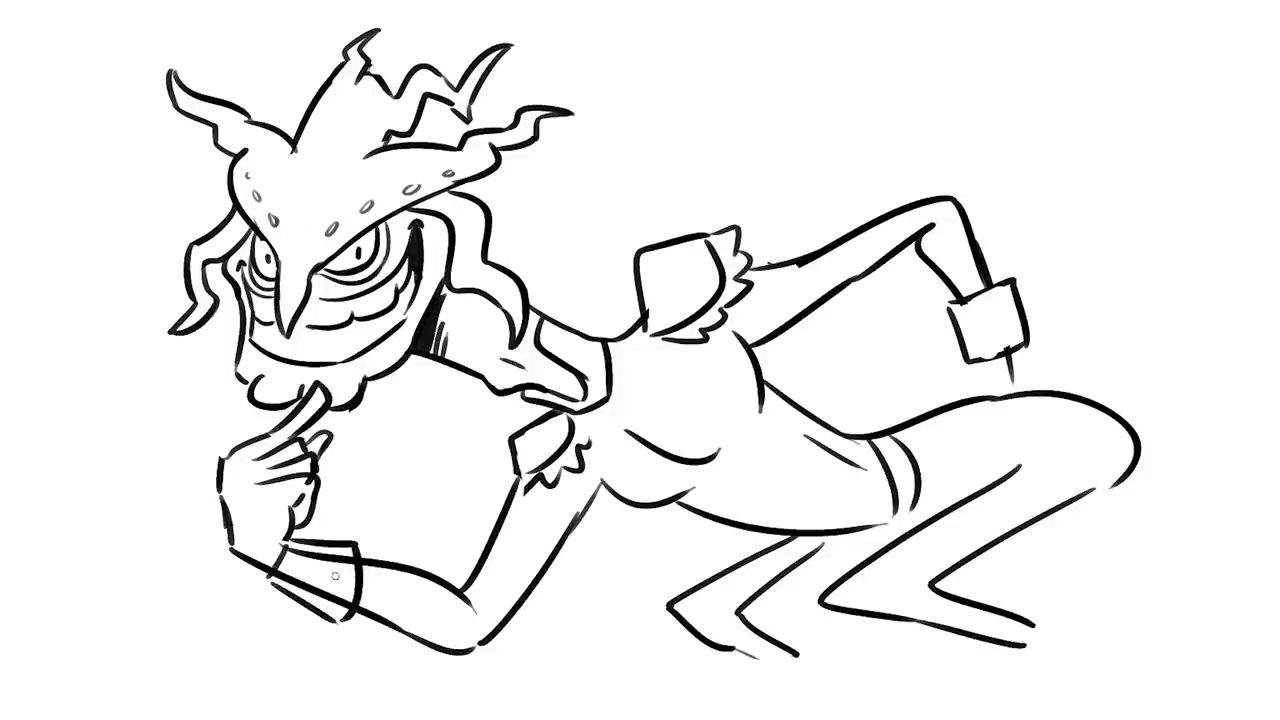
{"action": "key", "text": "e"}
{"action": "key", "text": "bracketleft"}
Draw the hand below the right cuff with redrawn curled, clawed fingers.
{"action": "left_click_drag", "start_coordinate": [1020, 344], "coordinate": [1090, 390]}
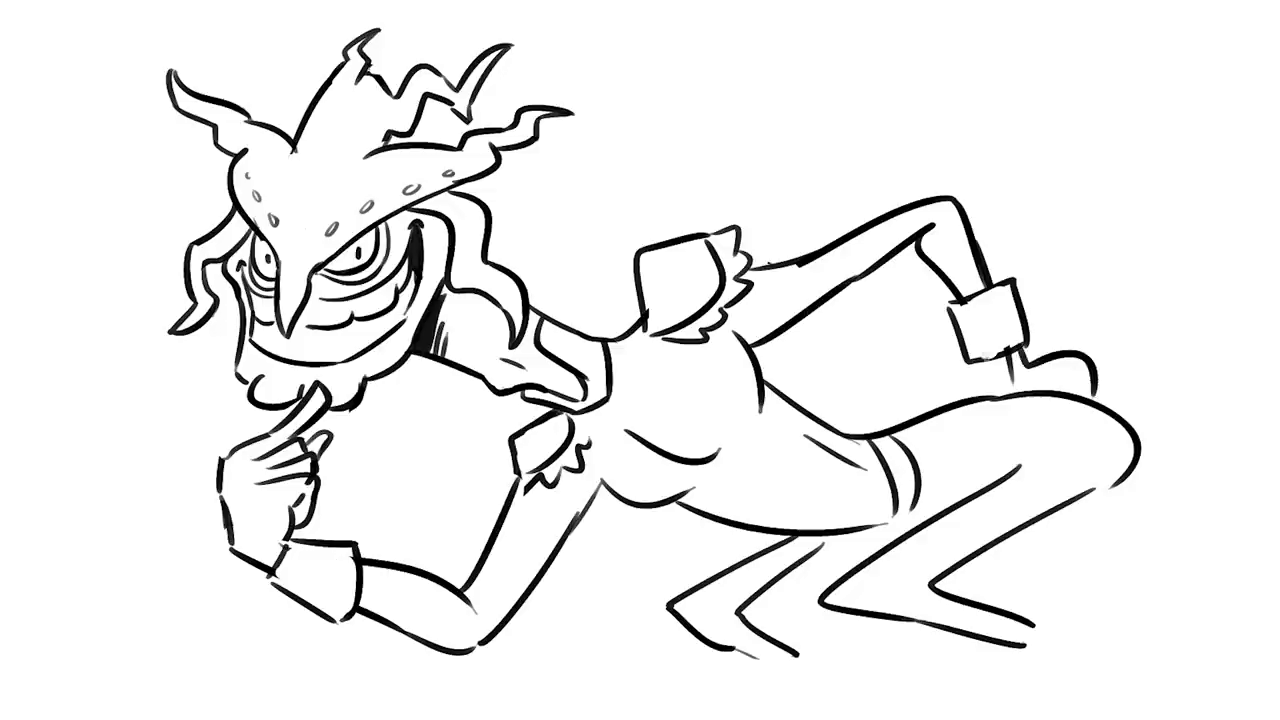
{"action": "mouse_move", "coordinate": [984, 352]}
{"action": "left_mouse_down"}
{"action": "mouse_move", "coordinate": [992, 398]}
{"action": "mouse_move", "coordinate": [1082, 392]}
{"action": "mouse_move", "coordinate": [1076, 410]}
{"action": "left_mouse_up"}
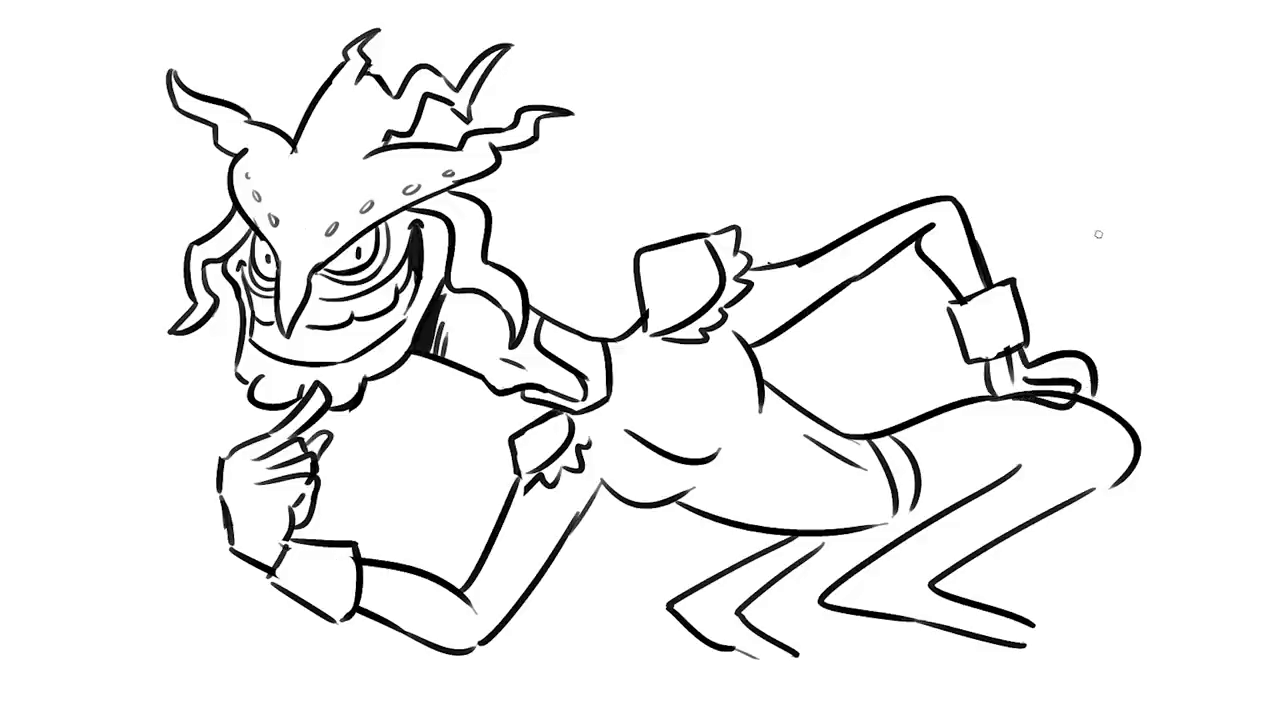
{"action": "mouse_move", "coordinate": [996, 352]}
{"action": "left_mouse_down"}
{"action": "mouse_move", "coordinate": [1042, 400]}
{"action": "mouse_move", "coordinate": [1076, 410]}
{"action": "mouse_move", "coordinate": [1066, 378]}
{"action": "mouse_move", "coordinate": [1084, 410]}
{"action": "mouse_move", "coordinate": [1048, 402]}
{"action": "left_mouse_up"}
{"action": "left_click_drag", "start_coordinate": [1036, 396], "coordinate": [1088, 390]}
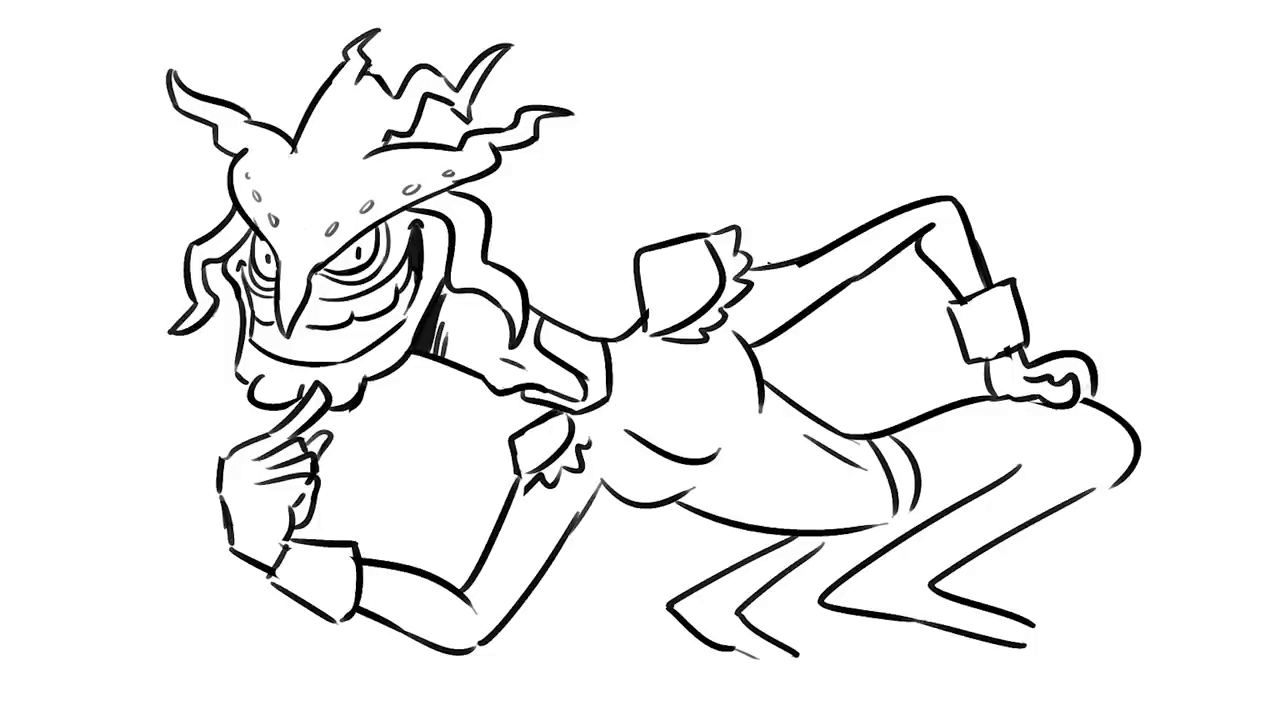
{"action": "left_click_drag", "start_coordinate": [1062, 338], "coordinate": [1100, 394]}
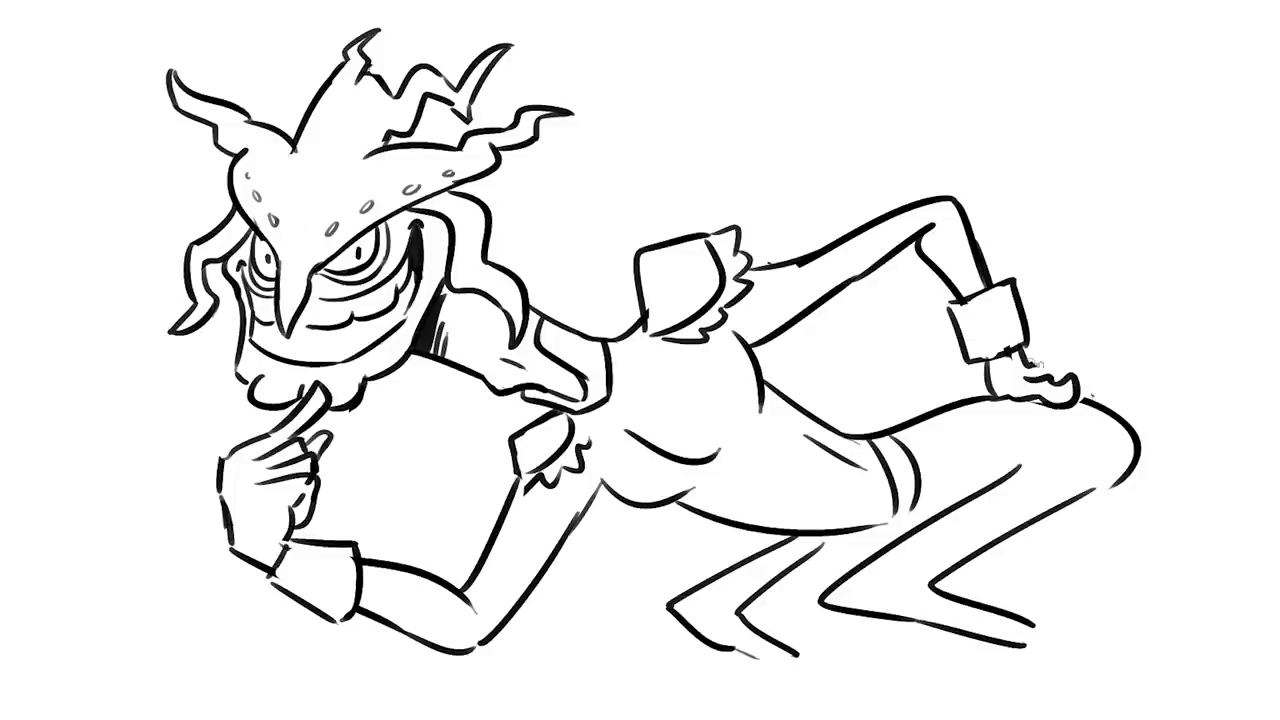
{"action": "mouse_move", "coordinate": [1030, 358]}
{"action": "left_mouse_down"}
{"action": "mouse_move", "coordinate": [1104, 404]}
{"action": "mouse_move", "coordinate": [1124, 400]}
{"action": "left_mouse_up"}
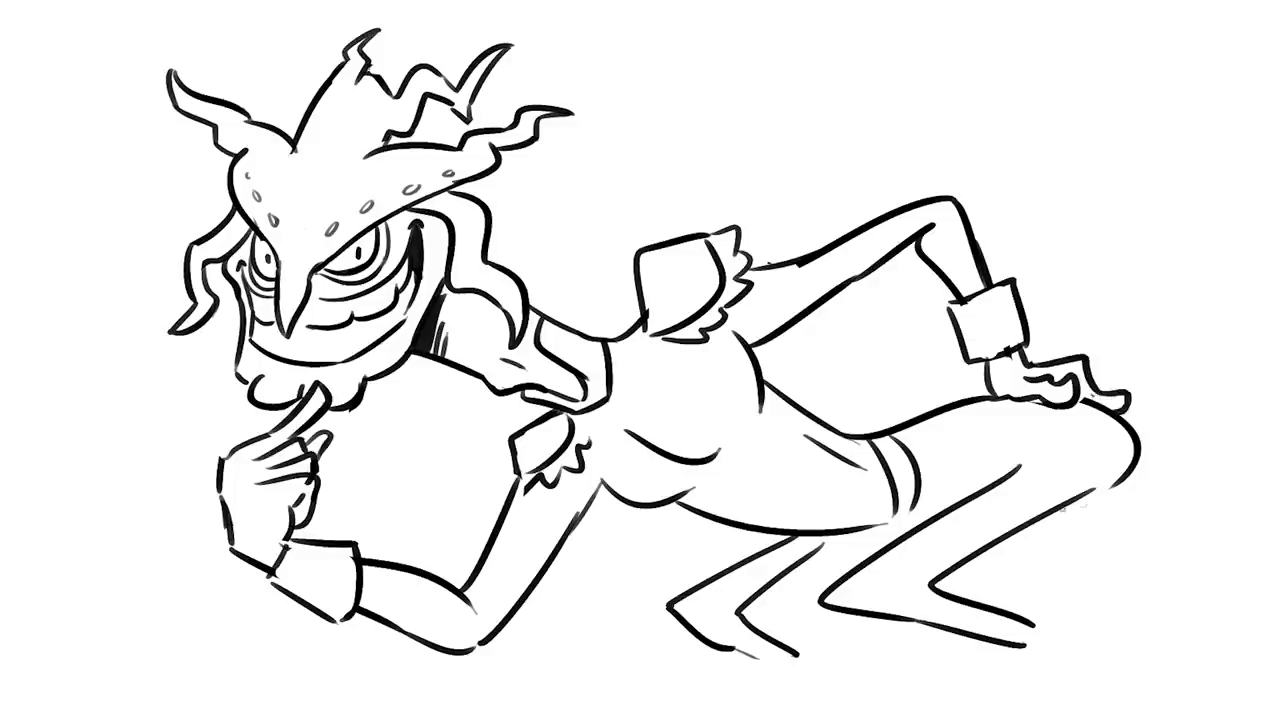
Redraw and extend the knee curve and retouch the thigh and leg strokes.
{"action": "left_click_drag", "start_coordinate": [1130, 474], "coordinate": [1064, 512]}
{"action": "mouse_move", "coordinate": [878, 528]}
{"action": "left_mouse_down"}
{"action": "mouse_move", "coordinate": [956, 504]}
{"action": "mouse_move", "coordinate": [904, 520]}
{"action": "left_mouse_up"}
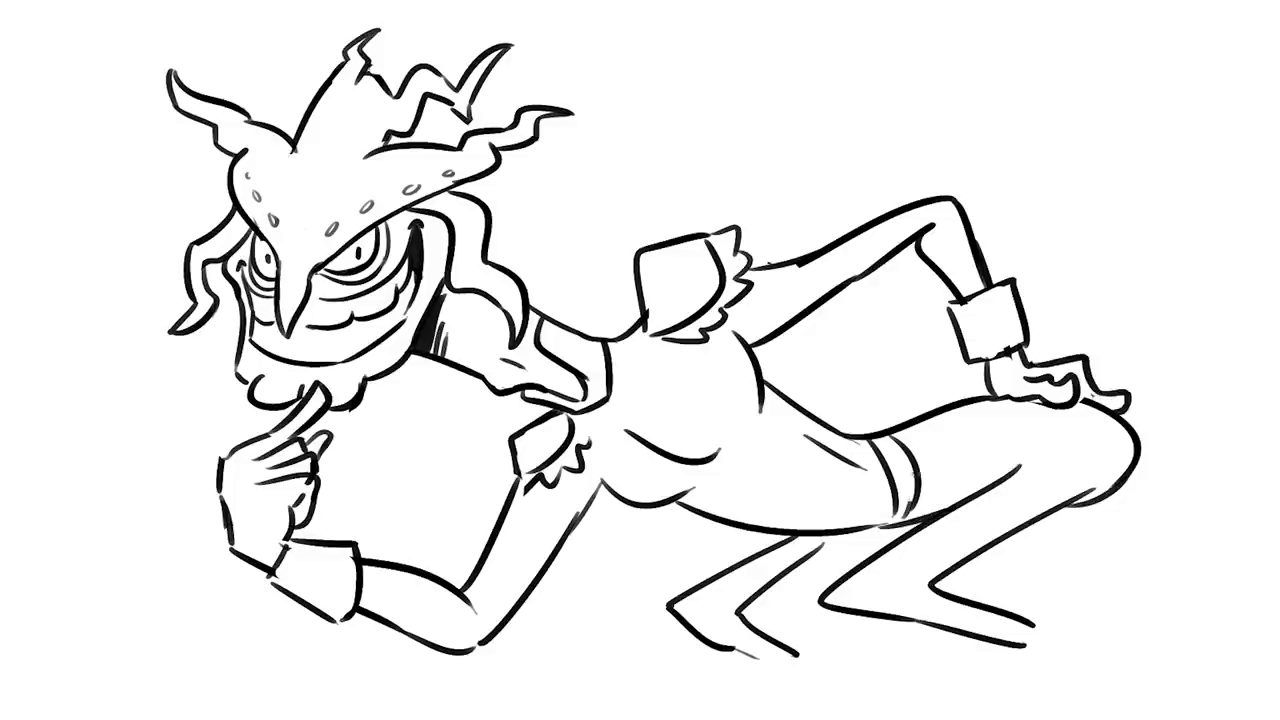
{"action": "mouse_move", "coordinate": [788, 572]}
{"action": "left_mouse_down"}
{"action": "mouse_move", "coordinate": [848, 534]}
{"action": "mouse_move", "coordinate": [720, 612]}
{"action": "mouse_move", "coordinate": [764, 638]}
{"action": "mouse_move", "coordinate": [686, 622]}
{"action": "left_mouse_up"}
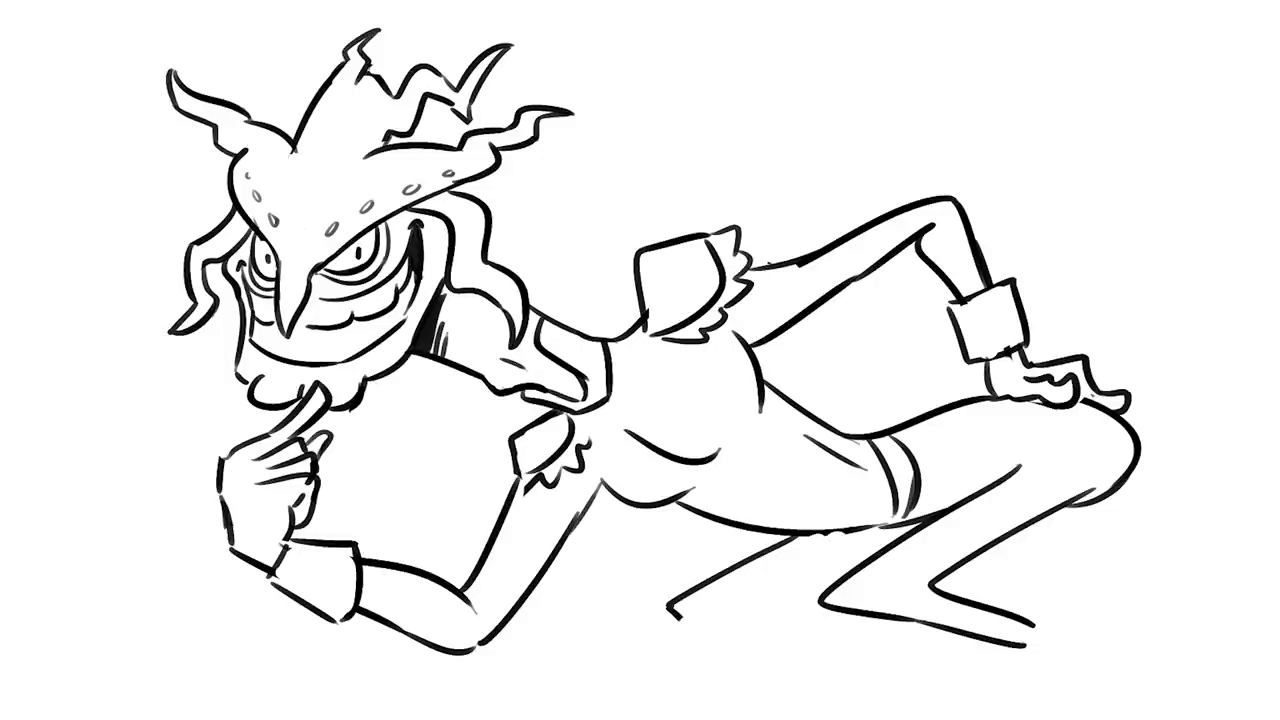
Draw two bent lower legs and a foot under the front leg.
{"action": "left_click_drag", "start_coordinate": [850, 535], "coordinate": [790, 648]}
{"action": "left_click_drag", "start_coordinate": [670, 606], "coordinate": [750, 678]}
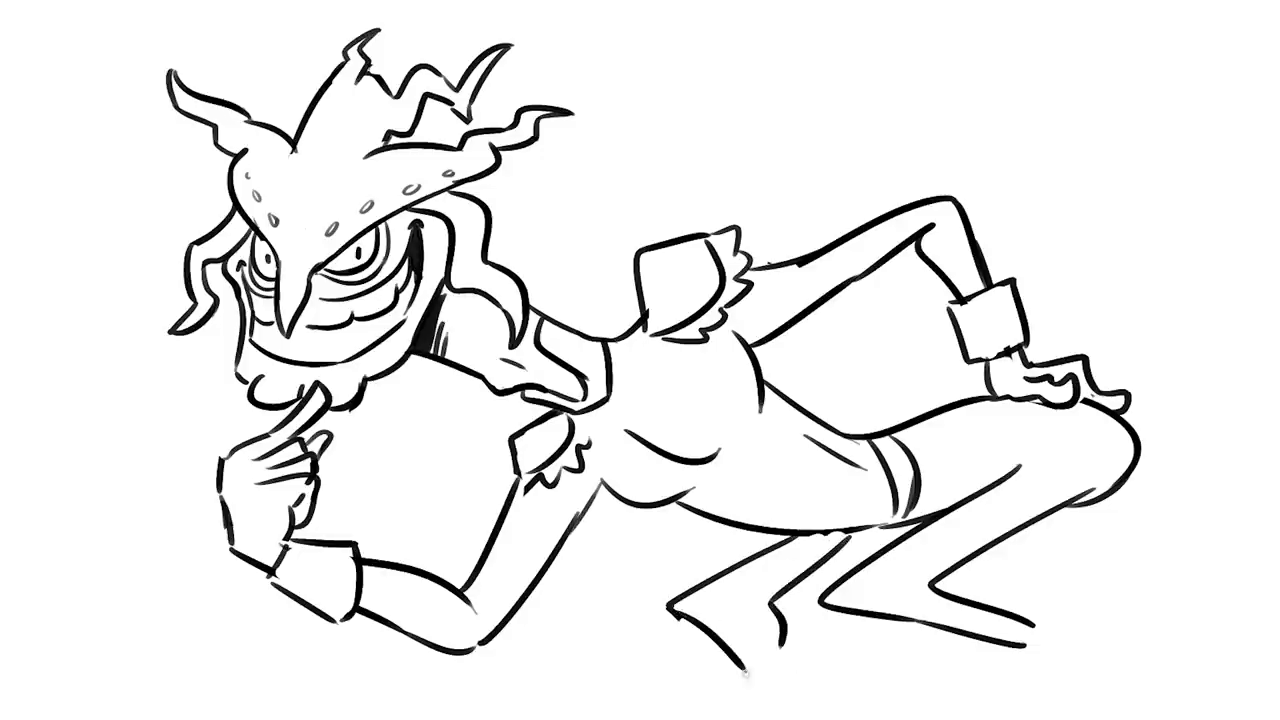
{"action": "left_click_drag", "start_coordinate": [786, 634], "coordinate": [778, 692]}
{"action": "key", "text": "ctrl+z"}
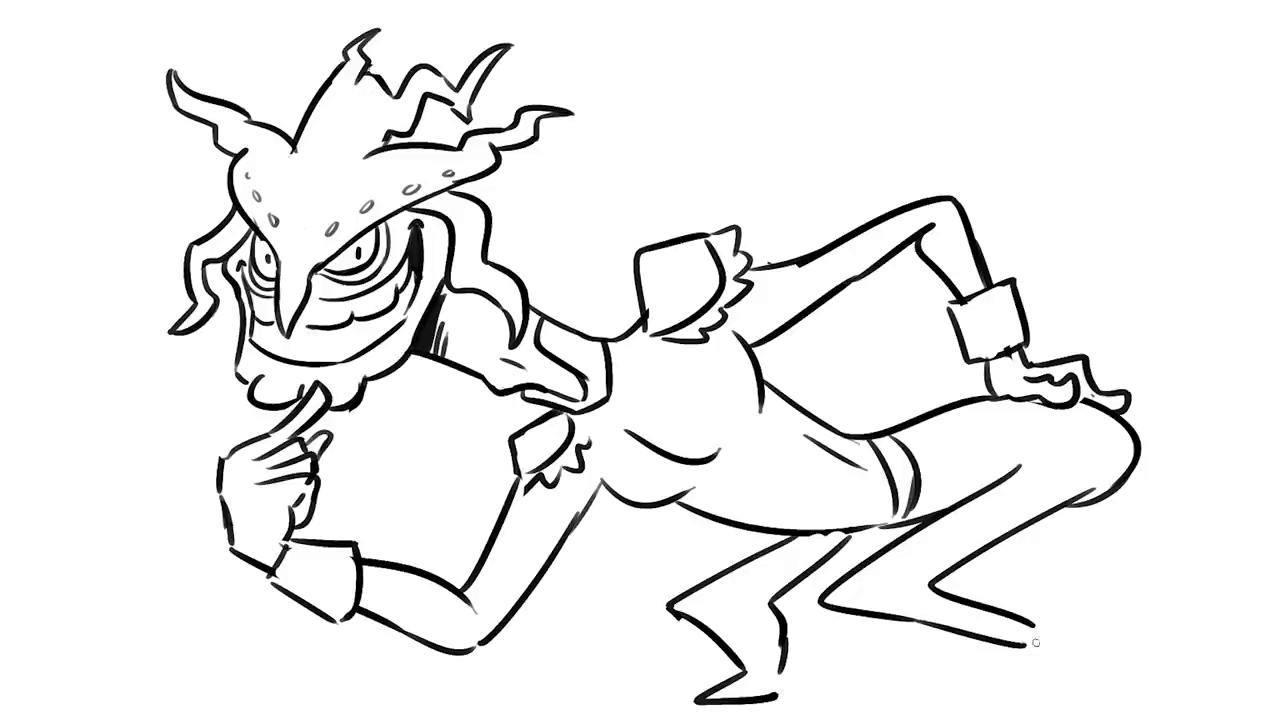
Shape boots with toe lines and a sole, and add ankle cuffs.
{"action": "mouse_move", "coordinate": [944, 588]}
{"action": "left_mouse_down"}
{"action": "mouse_move", "coordinate": [1036, 620]}
{"action": "mouse_move", "coordinate": [1076, 664]}
{"action": "left_mouse_up"}
{"action": "mouse_move", "coordinate": [962, 634]}
{"action": "left_mouse_down"}
{"action": "mouse_move", "coordinate": [1040, 696]}
{"action": "mouse_move", "coordinate": [1094, 706]}
{"action": "left_mouse_up"}
{"action": "left_click_drag", "start_coordinate": [1076, 660], "coordinate": [1098, 700]}
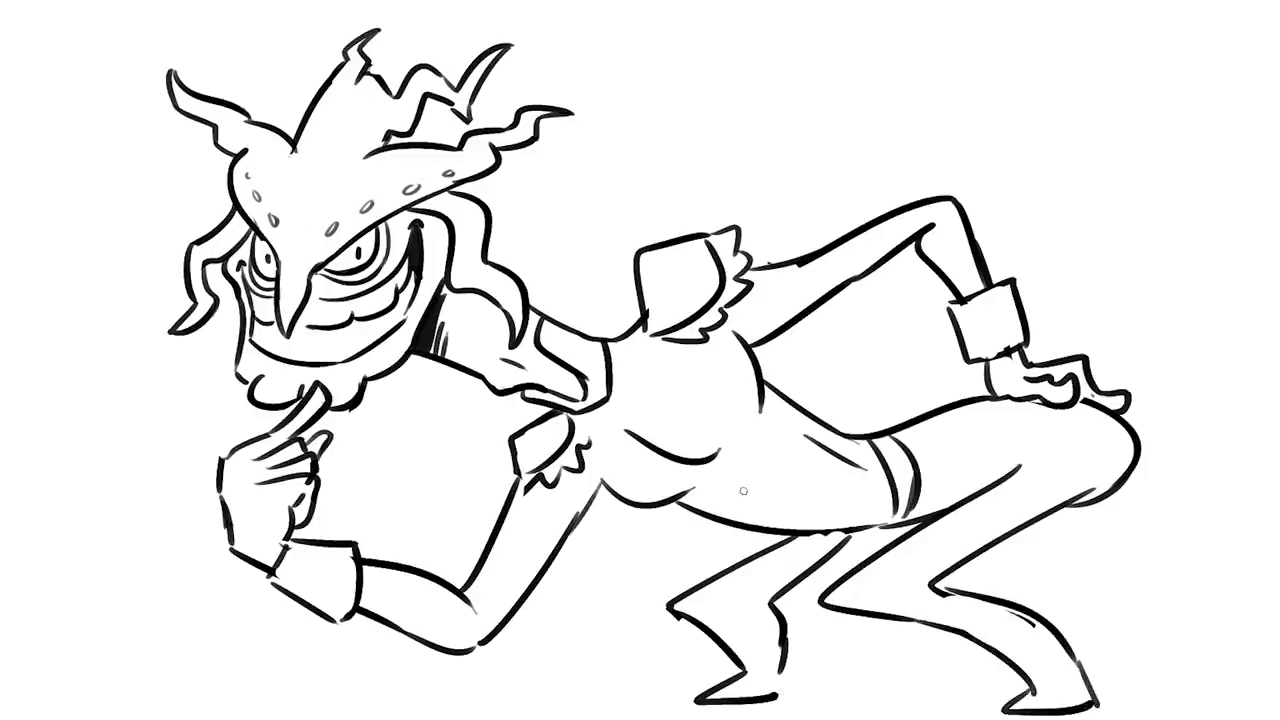
{"action": "mouse_move", "coordinate": [706, 626]}
{"action": "left_mouse_down"}
{"action": "mouse_move", "coordinate": [778, 608]}
{"action": "mouse_move", "coordinate": [736, 666]}
{"action": "left_mouse_up"}
{"action": "left_click_drag", "start_coordinate": [958, 630], "coordinate": [1006, 606]}
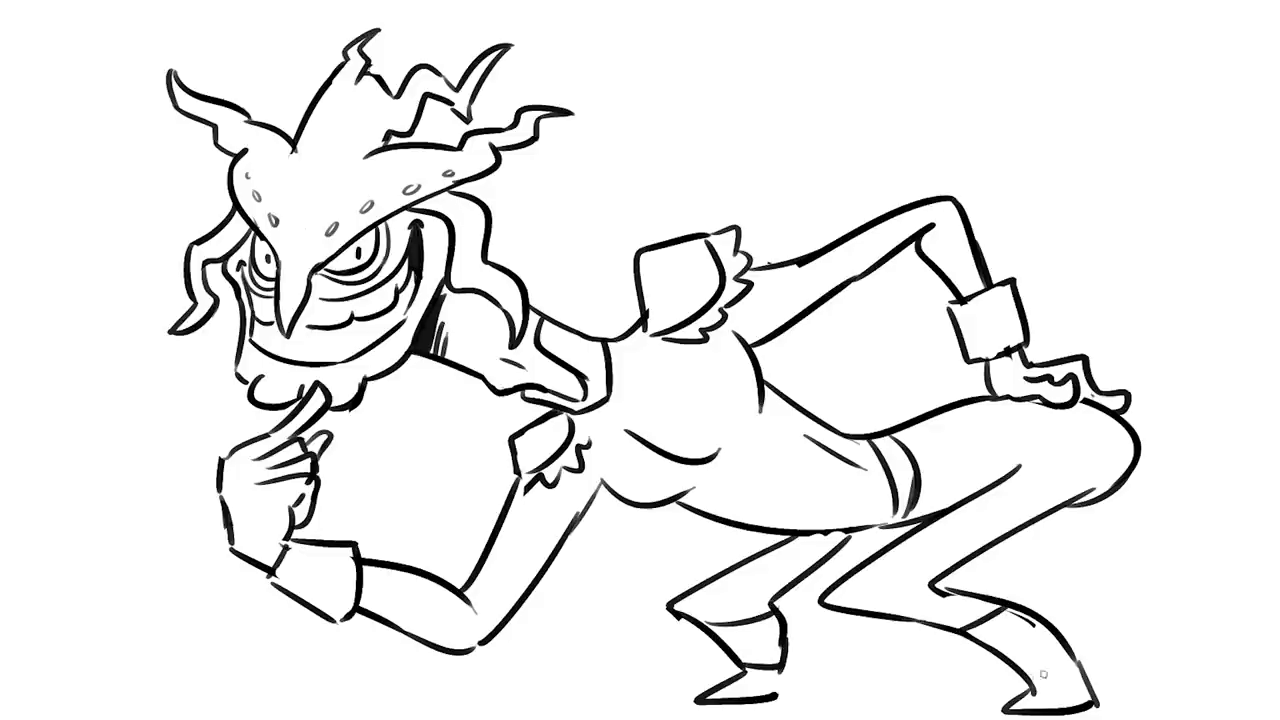
{"action": "left_click_drag", "start_coordinate": [1032, 679], "coordinate": [1070, 657]}
Erase stray lines under the rear and redraw the front thigh.
{"action": "left_click_drag", "start_coordinate": [1085, 505], "coordinate": [1138, 445]}
{"action": "mouse_move", "coordinate": [1125, 488]}
{"action": "left_mouse_down"}
{"action": "mouse_move", "coordinate": [1060, 470]}
{"action": "mouse_move", "coordinate": [935, 520]}
{"action": "left_mouse_up"}
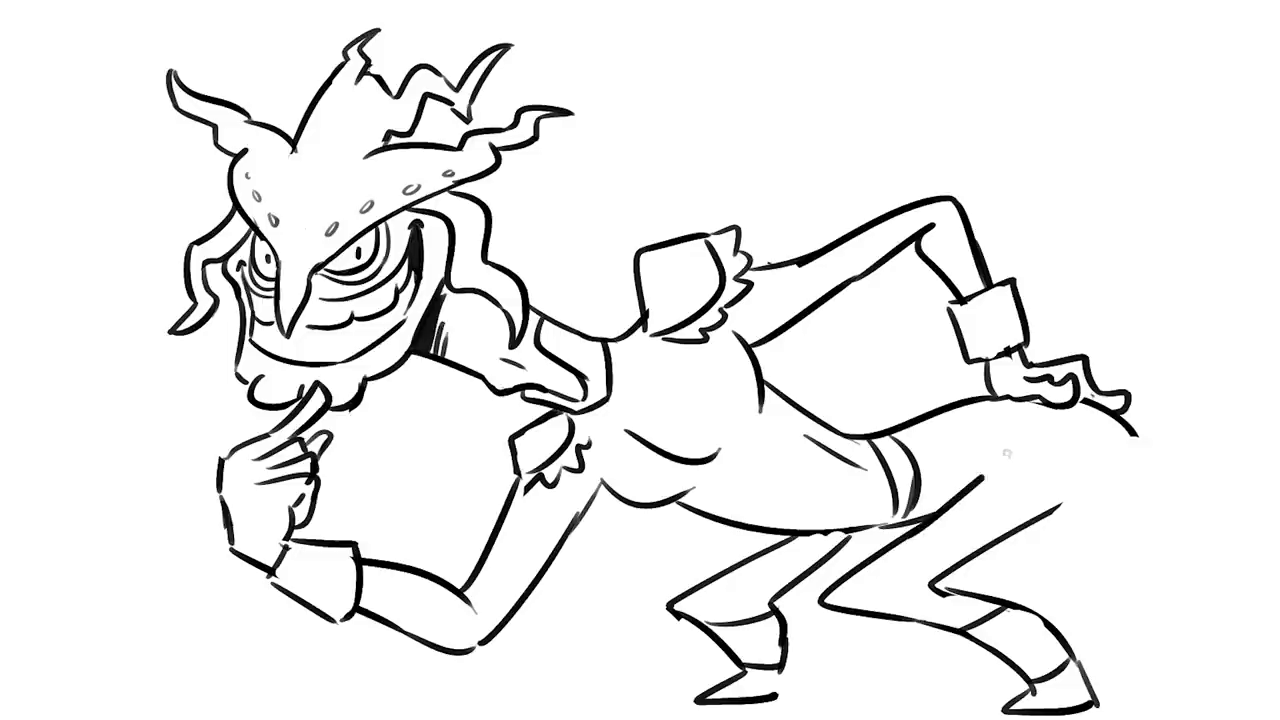
{"action": "mouse_move", "coordinate": [1005, 455]}
{"action": "left_mouse_down"}
{"action": "mouse_move", "coordinate": [852, 536]}
{"action": "mouse_move", "coordinate": [868, 526]}
{"action": "left_mouse_up"}
Add speed lines and a closed puff cloud trailing behind the rear.
{"action": "mouse_move", "coordinate": [1130, 425]}
{"action": "left_mouse_down"}
{"action": "mouse_move", "coordinate": [1025, 550]}
{"action": "mouse_move", "coordinate": [1145, 500]}
{"action": "mouse_move", "coordinate": [1132, 425]}
{"action": "left_mouse_up"}
{"action": "key", "text": "ctrl+z"}
{"action": "mouse_move", "coordinate": [995, 555]}
{"action": "left_mouse_down"}
{"action": "mouse_move", "coordinate": [1060, 530]}
{"action": "mouse_move", "coordinate": [1128, 578]}
{"action": "mouse_move", "coordinate": [1232, 572]}
{"action": "left_mouse_up"}
{"action": "mouse_move", "coordinate": [1152, 578]}
{"action": "left_mouse_down"}
{"action": "mouse_move", "coordinate": [1200, 628]}
{"action": "mouse_move", "coordinate": [1222, 612]}
{"action": "left_mouse_up"}
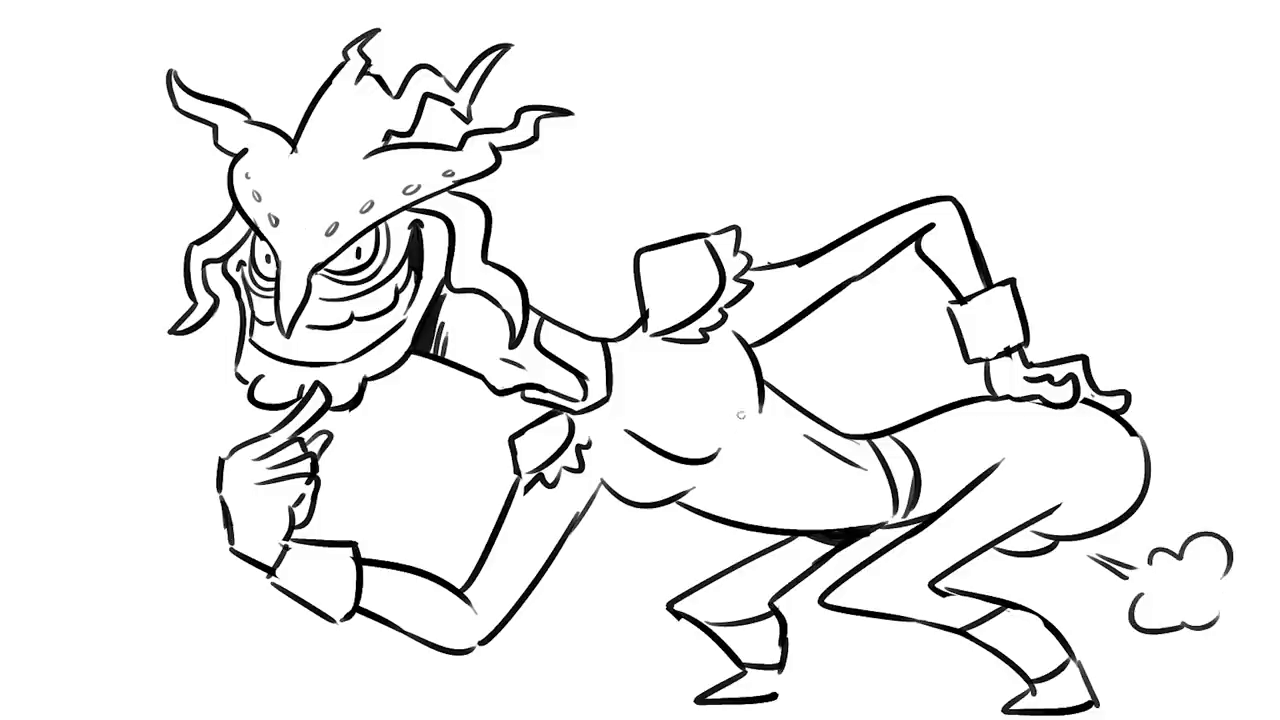
Cover the torso with short curved, squiggly fur strokes.
{"action": "left_click_drag", "start_coordinate": [714, 353], "coordinate": [742, 428]}
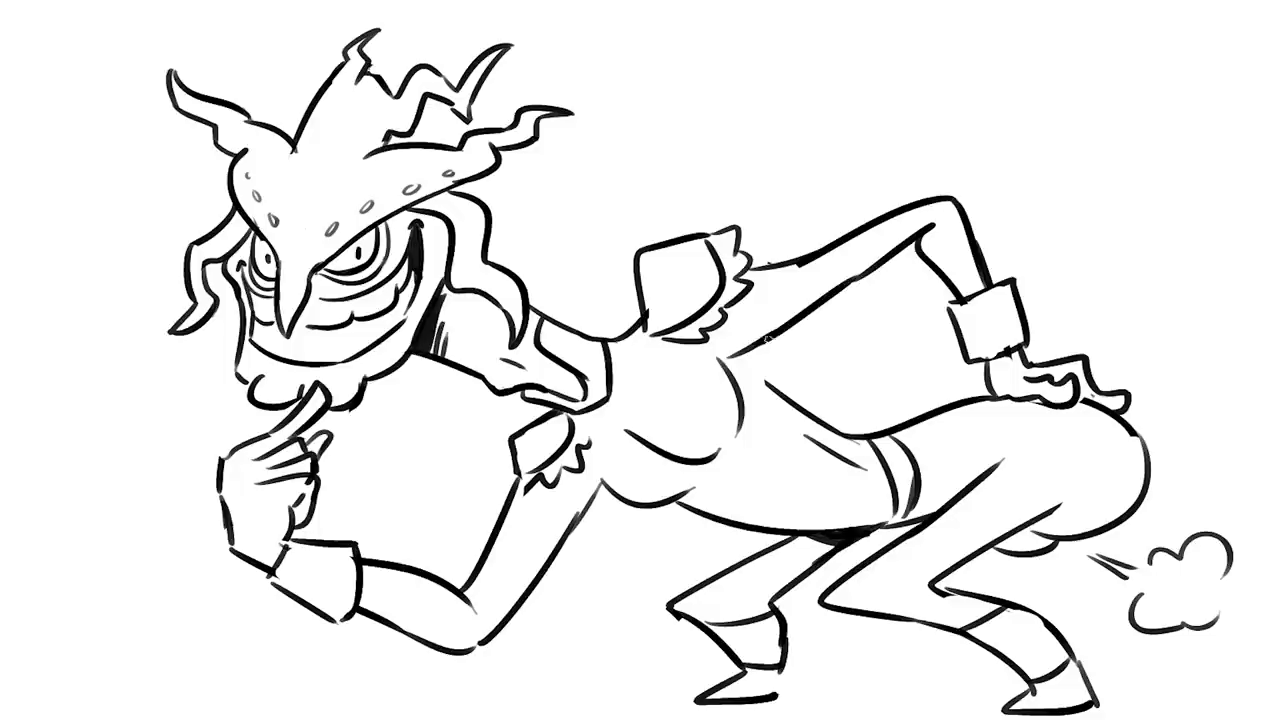
{"action": "mouse_move", "coordinate": [752, 356]}
{"action": "left_mouse_down"}
{"action": "mouse_move", "coordinate": [776, 390]}
{"action": "mouse_move", "coordinate": [772, 424]}
{"action": "left_mouse_up"}
{"action": "left_click_drag", "start_coordinate": [740, 478], "coordinate": [834, 494]}
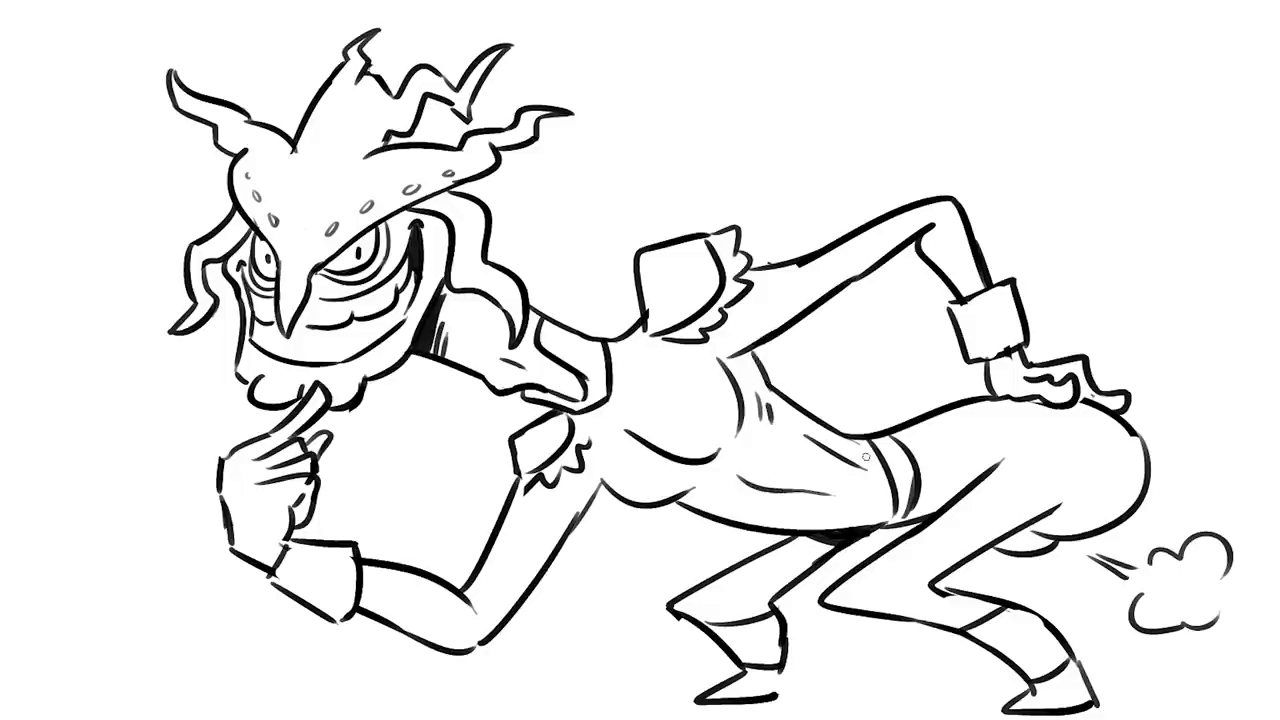
{"action": "key", "text": "ctrl+z"}
{"action": "left_click_drag", "start_coordinate": [766, 398], "coordinate": [742, 452]}
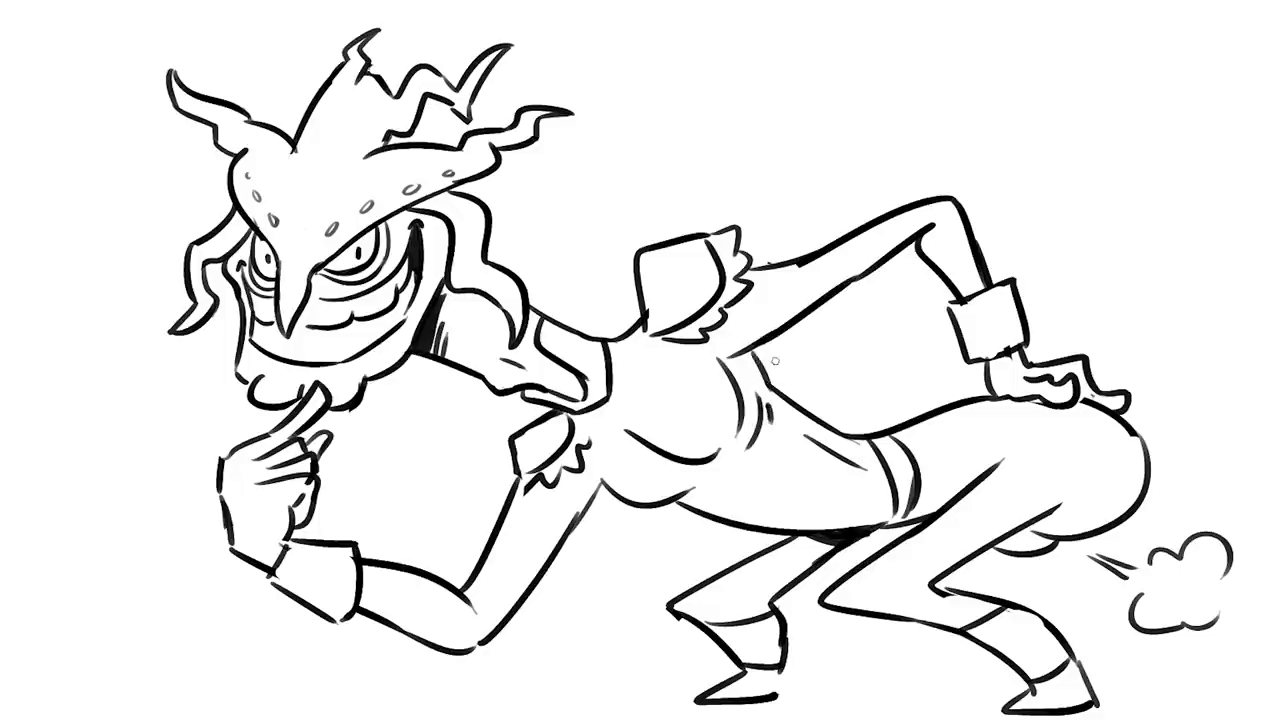
{"action": "key", "text": "ctrl+z"}
{"action": "mouse_move", "coordinate": [770, 382]}
{"action": "left_mouse_down"}
{"action": "mouse_move", "coordinate": [744, 426]}
{"action": "mouse_move", "coordinate": [756, 446]}
{"action": "left_mouse_up"}
{"action": "left_click_drag", "start_coordinate": [772, 398], "coordinate": [790, 448]}
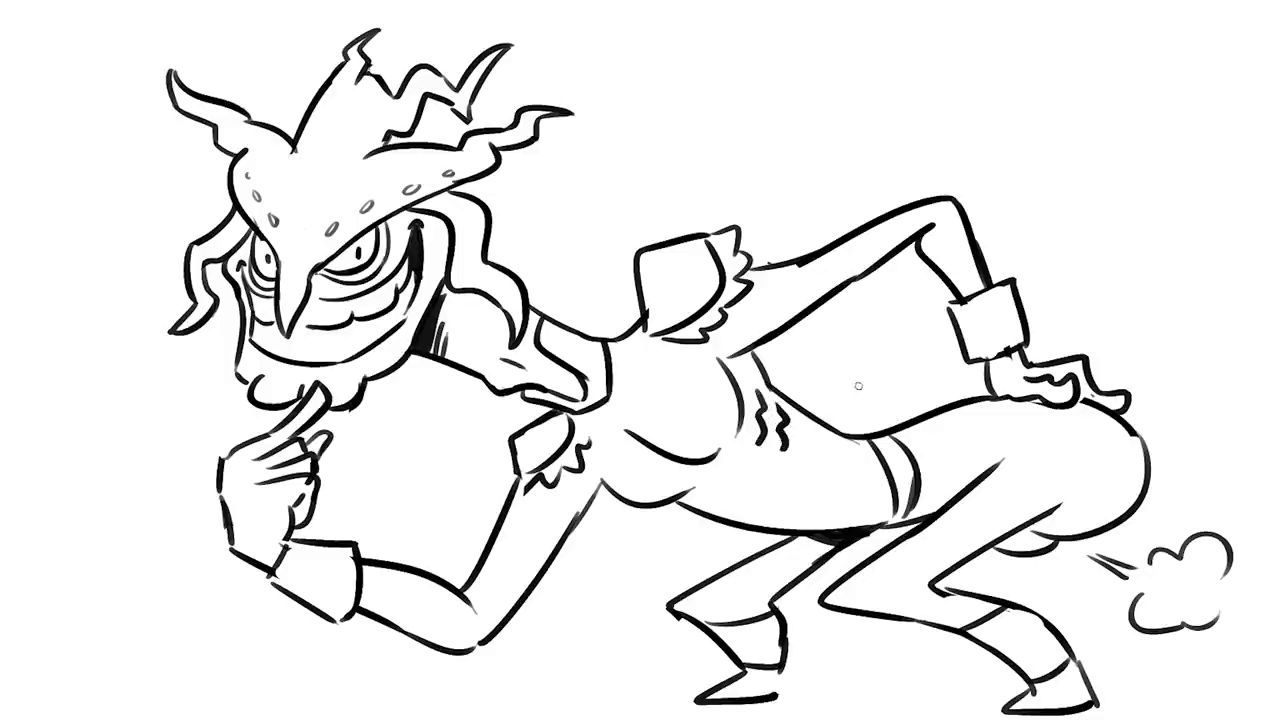
{"action": "left_click_drag", "start_coordinate": [798, 418], "coordinate": [806, 456]}
Hatch under the belly and across the waistband, and darken the wrist cuff.
{"action": "left_click_drag", "start_coordinate": [694, 518], "coordinate": [742, 506]}
{"action": "mouse_move", "coordinate": [884, 460]}
{"action": "left_mouse_down"}
{"action": "mouse_move", "coordinate": [910, 452]}
{"action": "mouse_move", "coordinate": [920, 496]}
{"action": "left_mouse_up"}
{"action": "left_click_drag", "start_coordinate": [962, 302], "coordinate": [972, 292]}
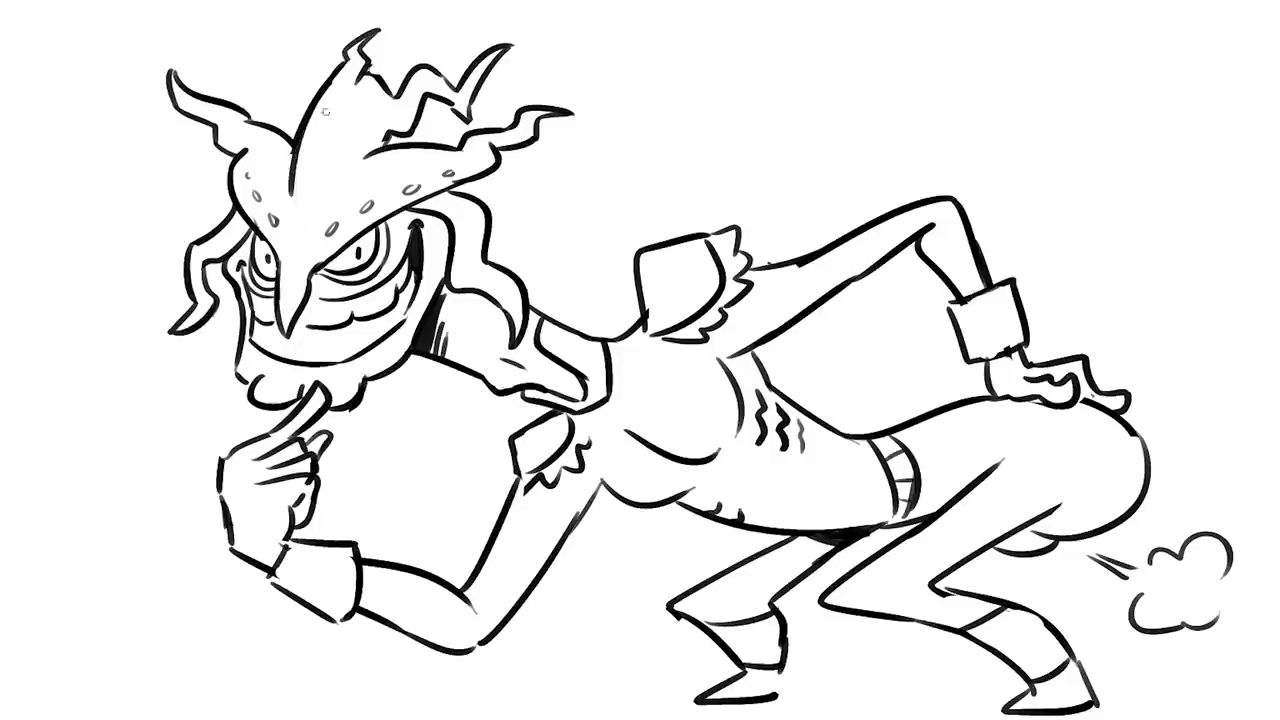
Draw a long vertical centre line down the helmet front.
{"action": "left_click_drag", "start_coordinate": [312, 164], "coordinate": [306, 222]}
{"action": "key", "text": "ctrl+z"}
{"action": "left_click_drag", "start_coordinate": [326, 112], "coordinate": [290, 272]}
{"action": "key", "text": "ctrl+z"}
{"action": "left_click_drag", "start_coordinate": [330, 100], "coordinate": [294, 272]}
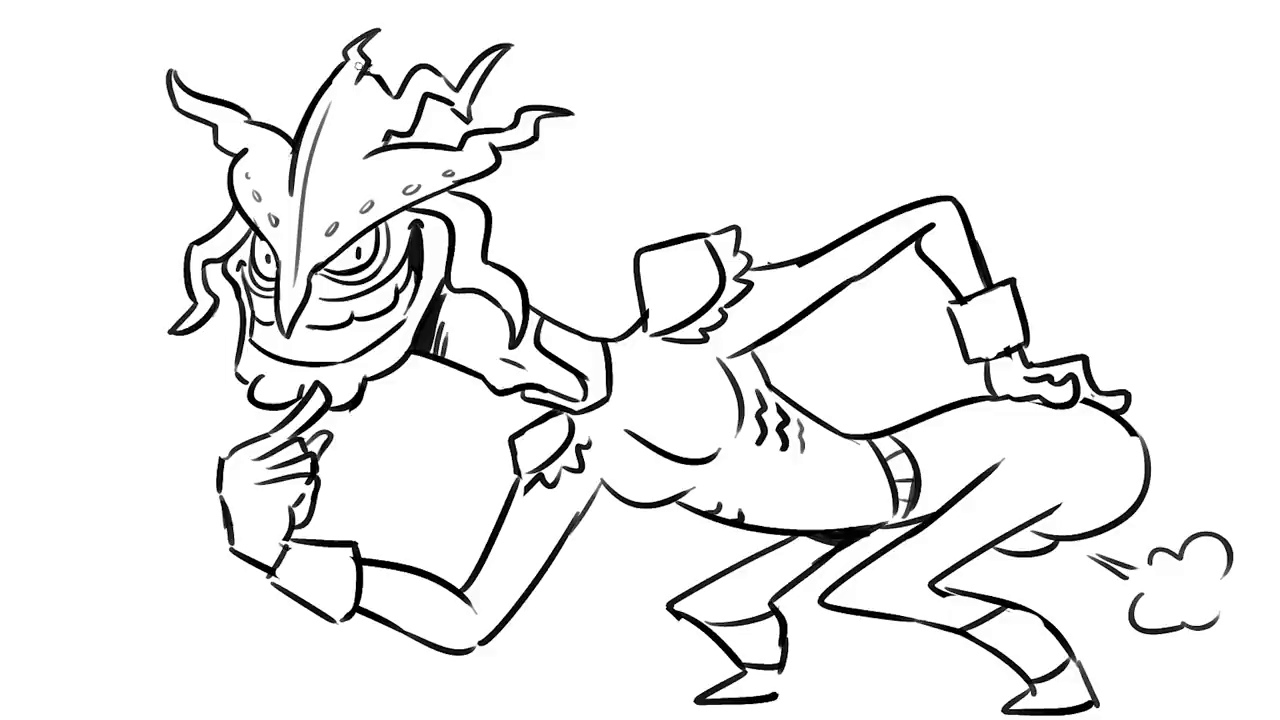
Darken the boot's back line, add a toothy lip line, and darken both eye rims.
{"action": "left_click_drag", "start_coordinate": [779, 700], "coordinate": [781, 666]}
{"action": "left_click_drag", "start_coordinate": [345, 322], "coordinate": [398, 318]}
{"action": "mouse_move", "coordinate": [300, 318]}
{"action": "left_mouse_down"}
{"action": "mouse_move", "coordinate": [316, 328]}
{"action": "mouse_move", "coordinate": [308, 340]}
{"action": "mouse_move", "coordinate": [262, 318]}
{"action": "left_mouse_up"}
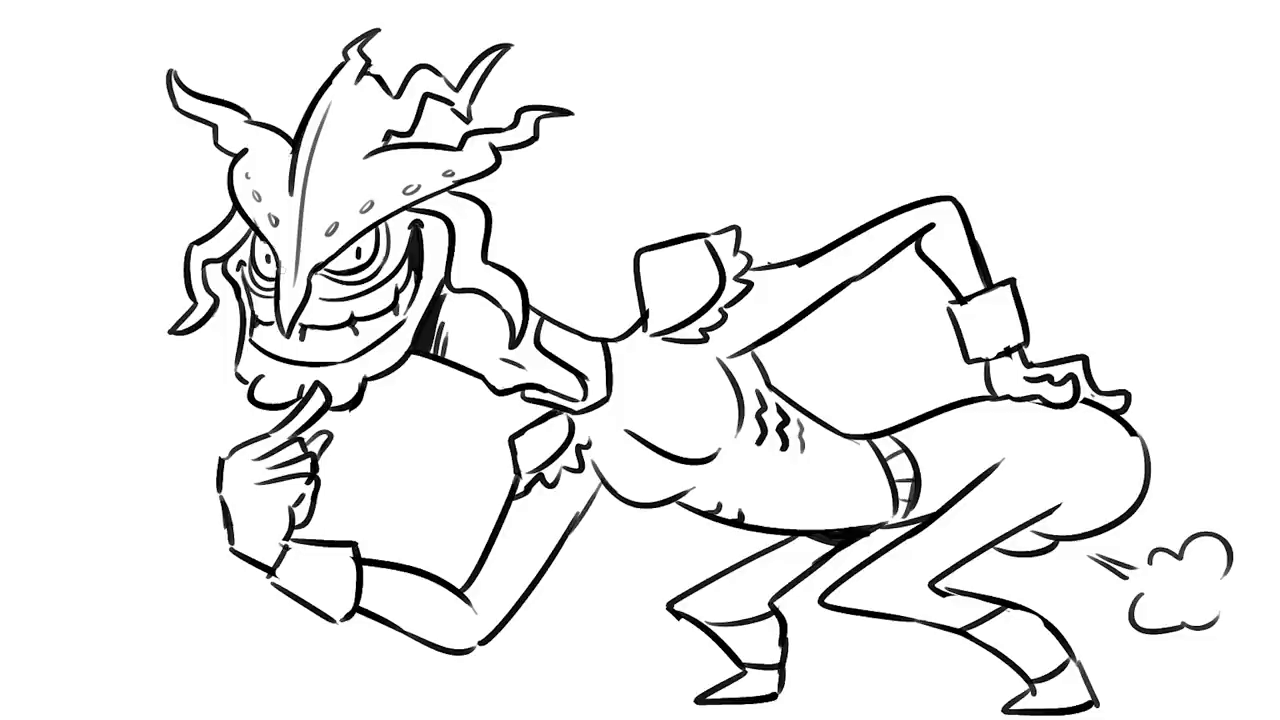
{"action": "mouse_move", "coordinate": [322, 278]}
{"action": "left_mouse_down"}
{"action": "mouse_move", "coordinate": [366, 272]}
{"action": "mouse_move", "coordinate": [388, 240]}
{"action": "mouse_move", "coordinate": [378, 222]}
{"action": "left_mouse_up"}
{"action": "left_click_drag", "start_coordinate": [258, 272], "coordinate": [274, 286]}
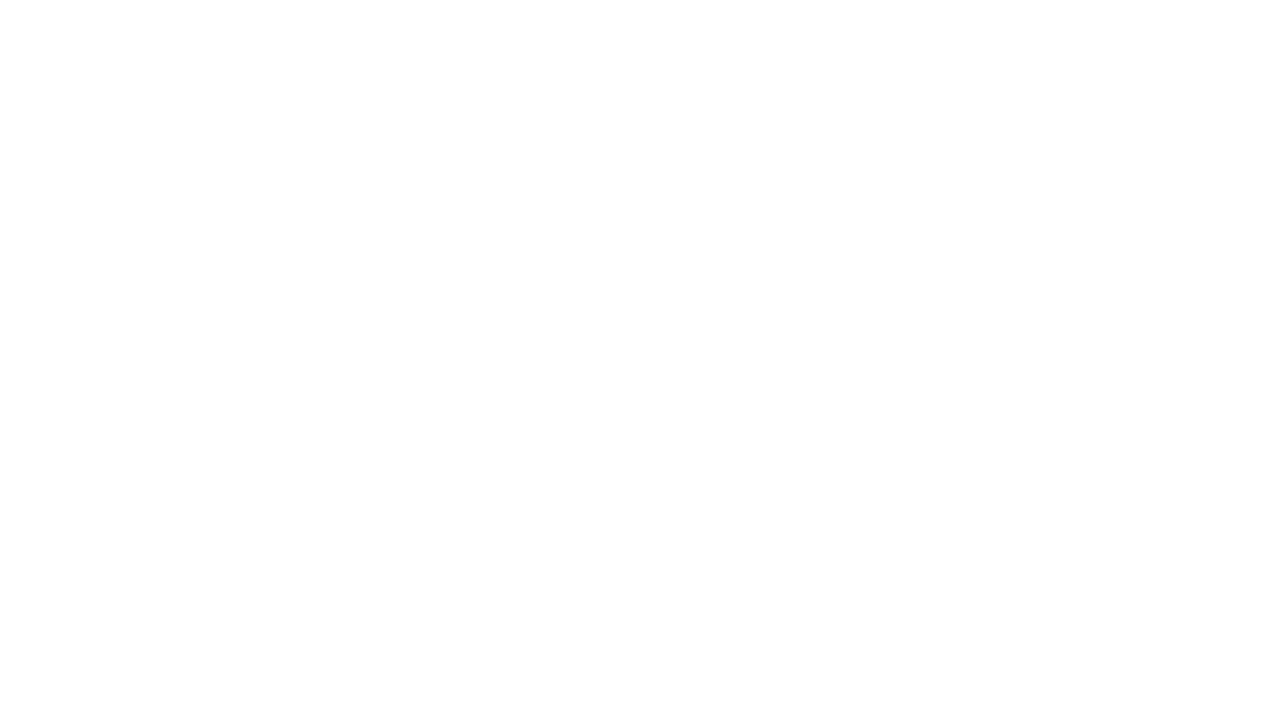
Sketch the new head circle's left arc, bottom and upper-right curve.
{"action": "mouse_move", "coordinate": [596, 353]}
{"action": "left_mouse_down"}
{"action": "mouse_move", "coordinate": [560, 320]}
{"action": "mouse_move", "coordinate": [543, 272]}
{"action": "mouse_move", "coordinate": [545, 204]}
{"action": "left_mouse_up"}
{"action": "mouse_move", "coordinate": [539, 280]}
{"action": "left_mouse_down"}
{"action": "mouse_move", "coordinate": [566, 162]}
{"action": "mouse_move", "coordinate": [596, 131]}
{"action": "mouse_move", "coordinate": [662, 101]}
{"action": "mouse_move", "coordinate": [768, 118]}
{"action": "left_mouse_up"}
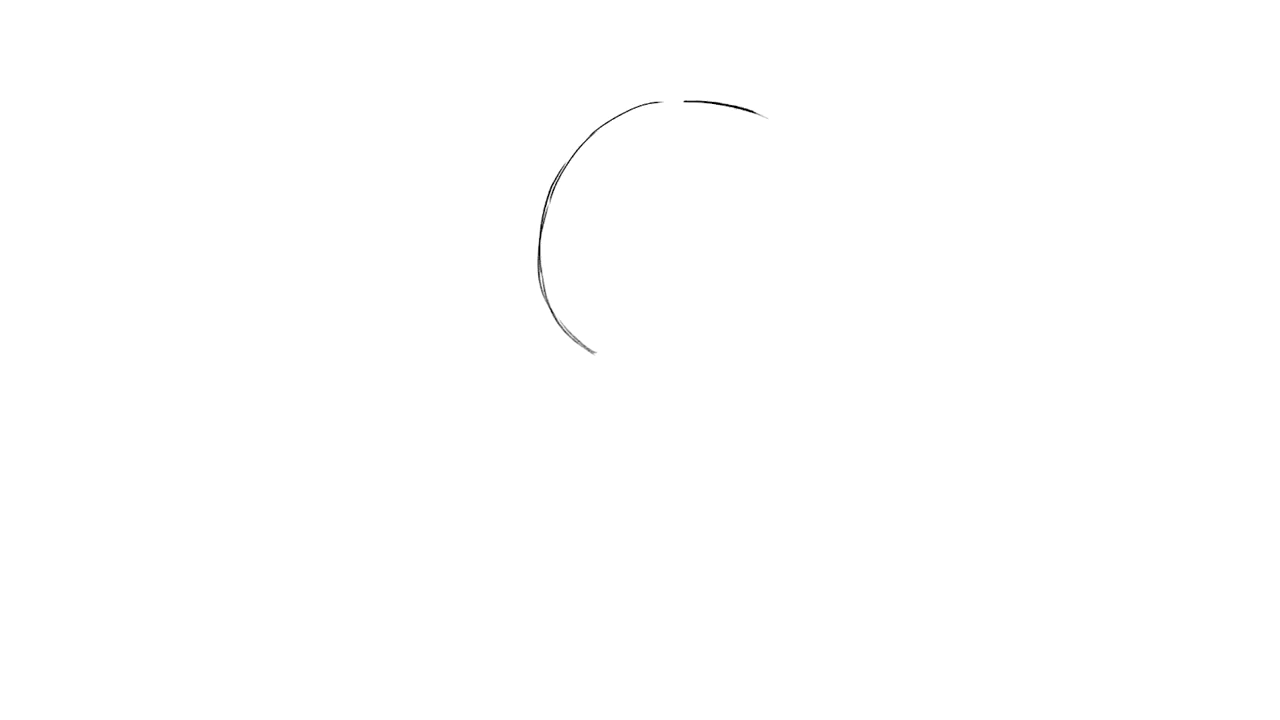
{"action": "mouse_move", "coordinate": [606, 364]}
{"action": "left_mouse_down"}
{"action": "mouse_move", "coordinate": [732, 382]}
{"action": "mouse_move", "coordinate": [818, 310]}
{"action": "left_mouse_up"}
{"action": "key", "text": "ctrl+z"}
{"action": "left_click_drag", "start_coordinate": [772, 120], "coordinate": [838, 192]}
{"action": "key", "text": "ctrl+z"}
{"action": "mouse_move", "coordinate": [765, 121]}
{"action": "left_mouse_down"}
{"action": "mouse_move", "coordinate": [817, 157]}
{"action": "mouse_move", "coordinate": [838, 222]}
{"action": "left_mouse_up"}
{"action": "key", "text": "ctrl+z"}
Close the circle's lower-right gap and thicken its right side.
{"action": "left_click_drag", "start_coordinate": [746, 380], "coordinate": [814, 328]}
{"action": "key", "text": "ctrl+z"}
{"action": "mouse_move", "coordinate": [728, 383]}
{"action": "left_mouse_down"}
{"action": "mouse_move", "coordinate": [802, 348]}
{"action": "mouse_move", "coordinate": [838, 258]}
{"action": "left_mouse_up"}
{"action": "key", "text": "ctrl+z"}
{"action": "mouse_move", "coordinate": [820, 174]}
{"action": "left_mouse_down"}
{"action": "mouse_move", "coordinate": [836, 244]}
{"action": "mouse_move", "coordinate": [802, 350]}
{"action": "left_mouse_up"}
{"action": "key", "text": "ctrl+z"}
{"action": "left_click_drag", "start_coordinate": [828, 290], "coordinate": [792, 356]}
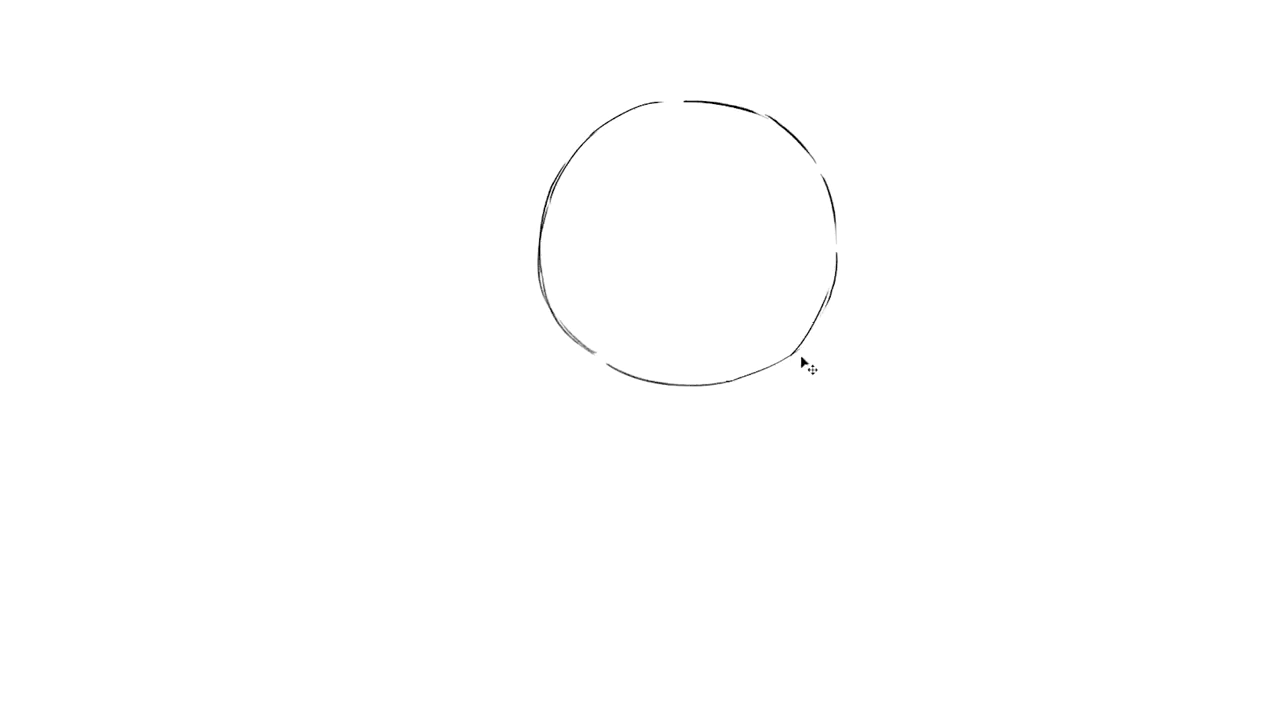
{"action": "key", "text": "ctrl+z"}
{"action": "left_click_drag", "start_coordinate": [824, 314], "coordinate": [790, 356]}
{"action": "left_click_drag", "start_coordinate": [838, 258], "coordinate": [804, 346]}
{"action": "left_click_drag", "start_coordinate": [818, 164], "coordinate": [840, 256]}
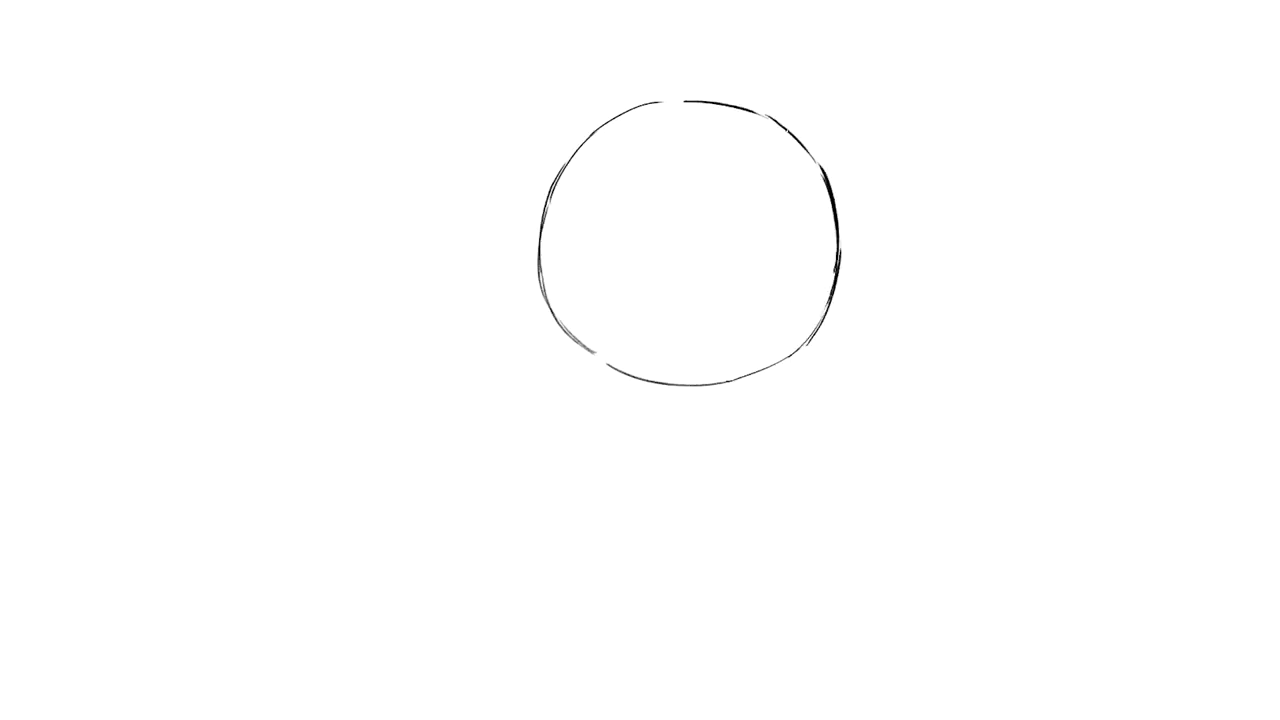
Shrink the circle, shift it up and right, and draw the left ear's outer line.
{"action": "key", "text": "ctrl+t"}
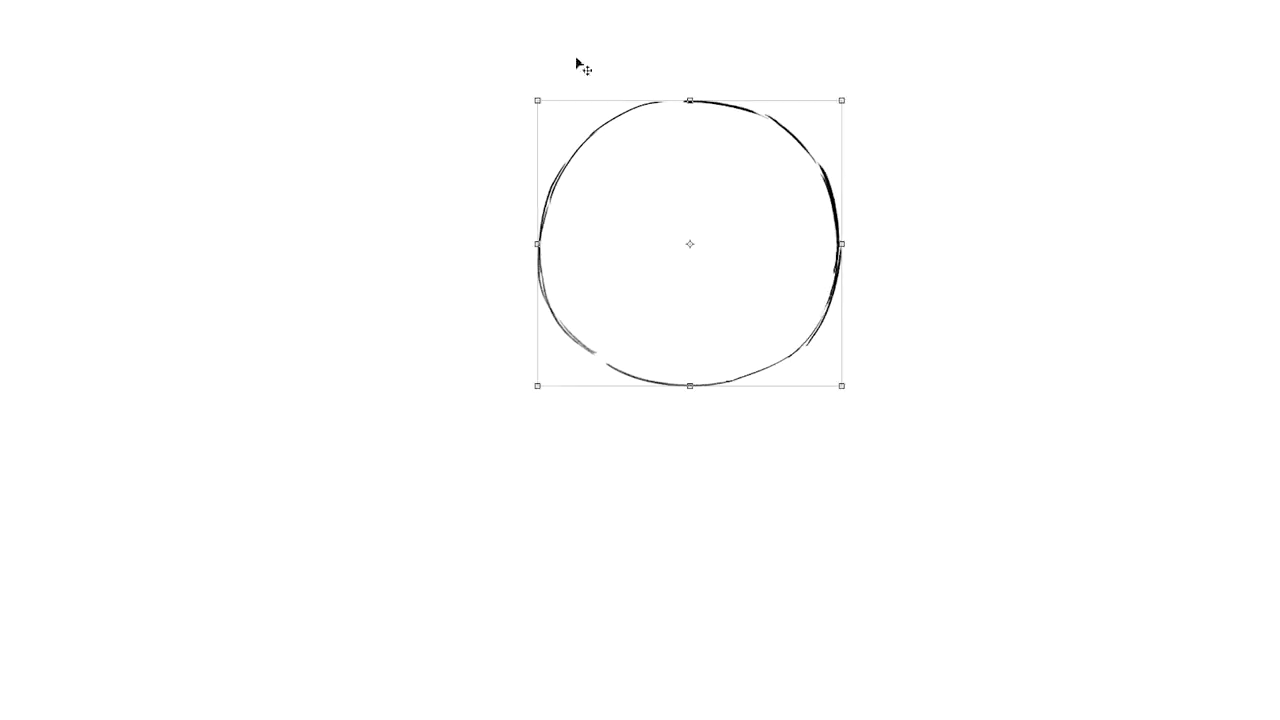
{"action": "left_click_drag", "start_coordinate": [843, 100], "coordinate": [804, 144]}
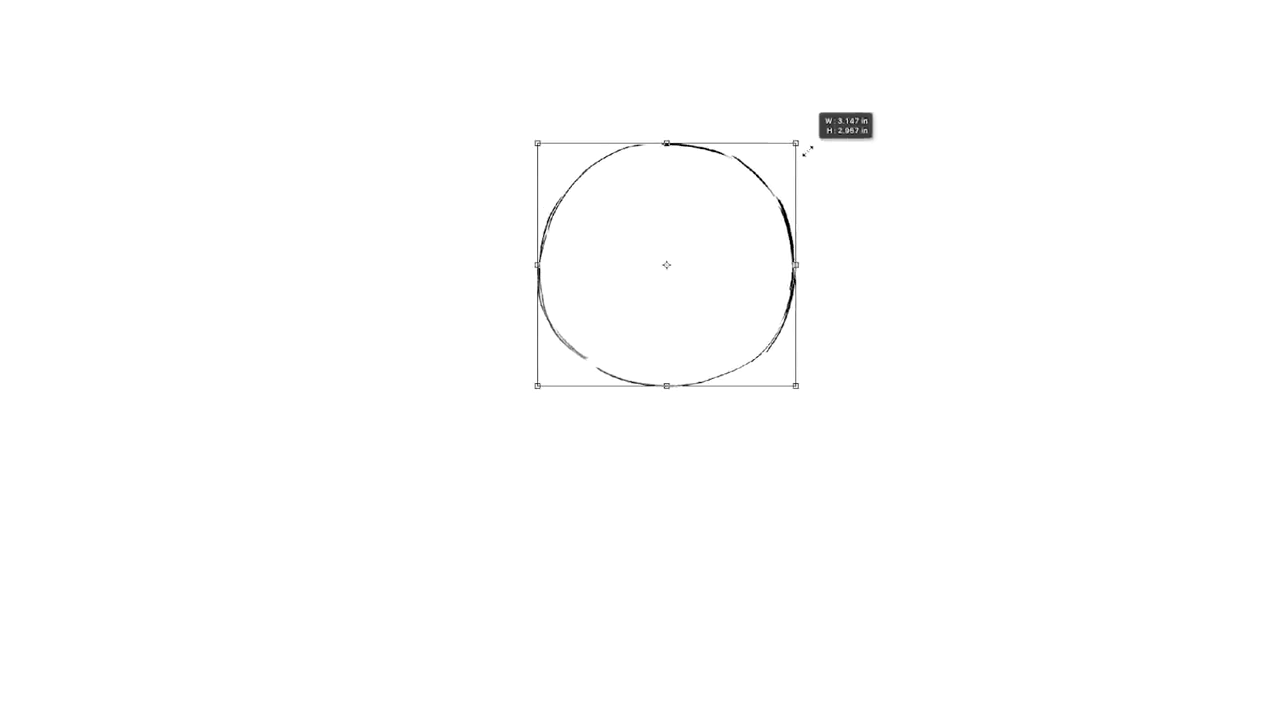
{"action": "mouse_move", "coordinate": [748, 240]}
{"action": "left_mouse_down"}
{"action": "mouse_move", "coordinate": [755, 224]}
{"action": "mouse_move", "coordinate": [765, 230]}
{"action": "left_mouse_up"}
{"action": "key", "text": "Return"}
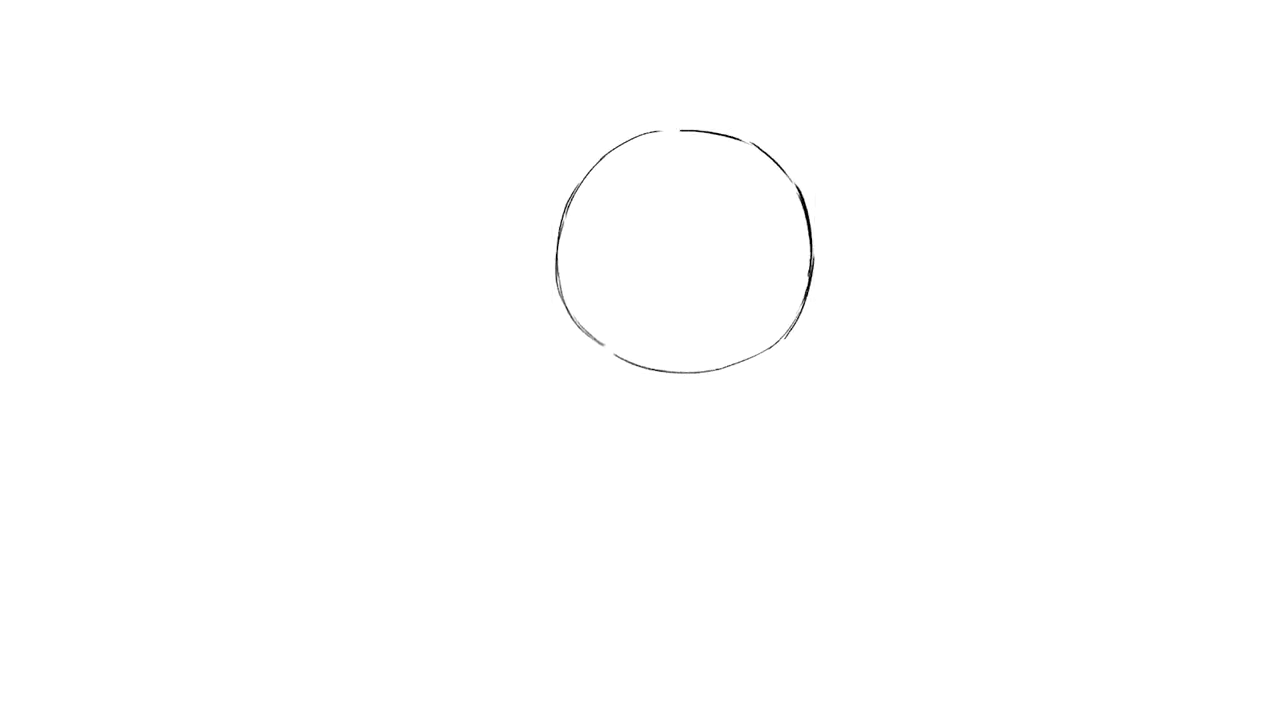
{"action": "mouse_move", "coordinate": [562, 232]}
{"action": "left_mouse_down"}
{"action": "mouse_move", "coordinate": [656, 12]}
{"action": "mouse_move", "coordinate": [670, 94]}
{"action": "left_mouse_up"}
Draw the inner lines of both ears and the right ear's outer line down to the head.
{"action": "key", "text": "ctrl+z"}
{"action": "left_click_drag", "start_coordinate": [666, 12], "coordinate": [675, 130]}
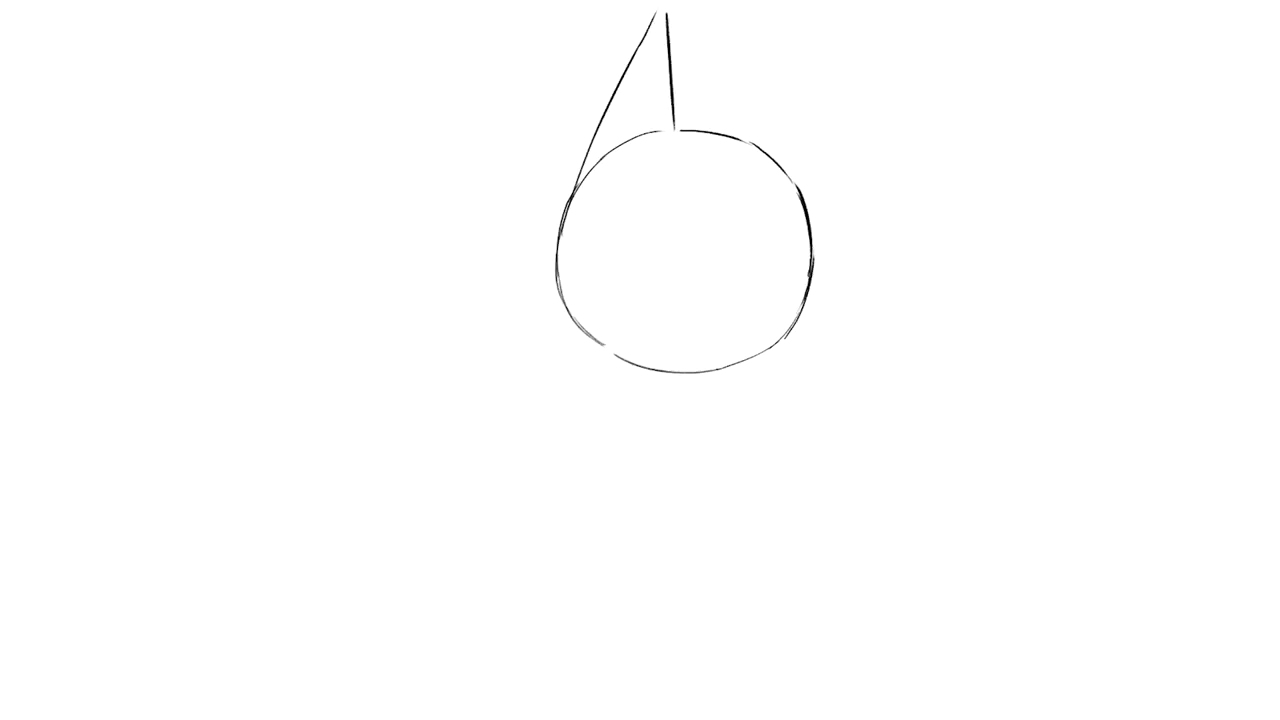
{"action": "left_click_drag", "start_coordinate": [712, 30], "coordinate": [709, 136]}
{"action": "left_click_drag", "start_coordinate": [734, 10], "coordinate": [797, 155]}
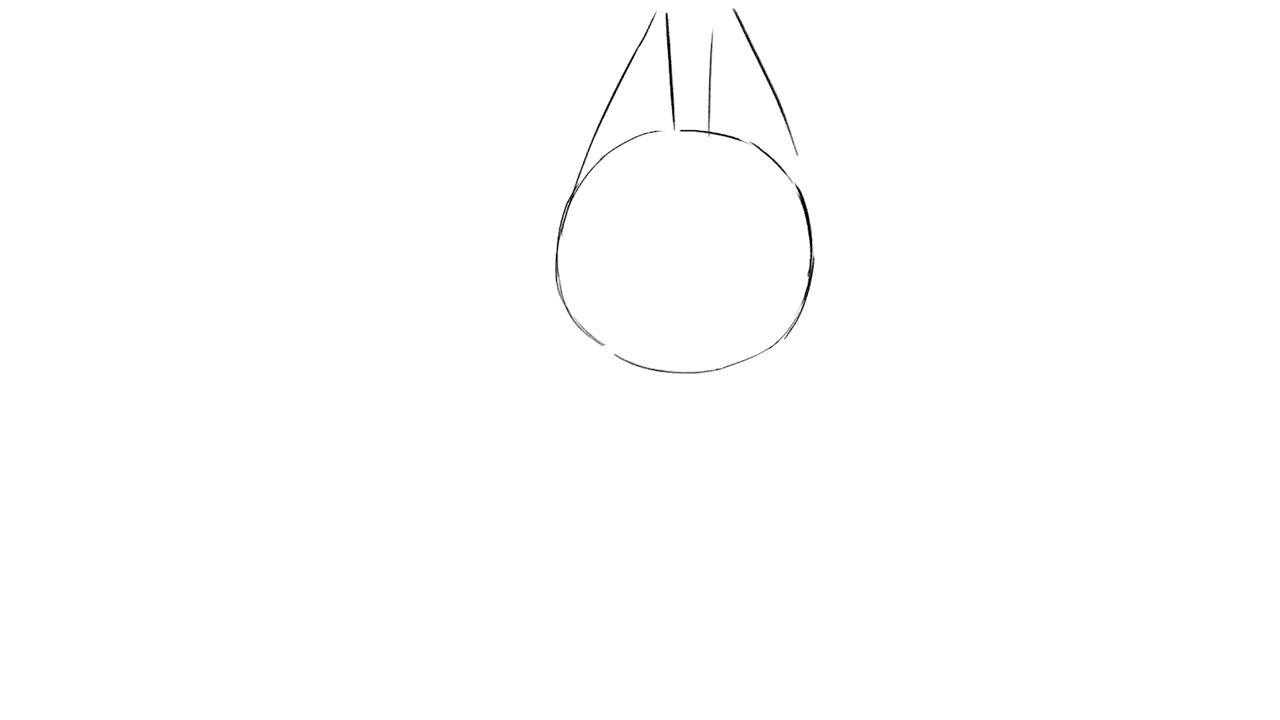
{"action": "left_click_drag", "start_coordinate": [764, 72], "coordinate": [810, 210]}
Darken the ear contours and remove the doubled inner right ear line.
{"action": "left_click_drag", "start_coordinate": [656, 14], "coordinate": [586, 180]}
{"action": "key", "text": "ctrl+z"}
{"action": "mouse_move", "coordinate": [657, 18]}
{"action": "left_mouse_down"}
{"action": "mouse_move", "coordinate": [572, 192]}
{"action": "mouse_move", "coordinate": [667, 6]}
{"action": "left_mouse_up"}
{"action": "left_click_drag", "start_coordinate": [667, 10], "coordinate": [671, 88]}
{"action": "left_click_drag", "start_coordinate": [721, 20], "coordinate": [711, 133]}
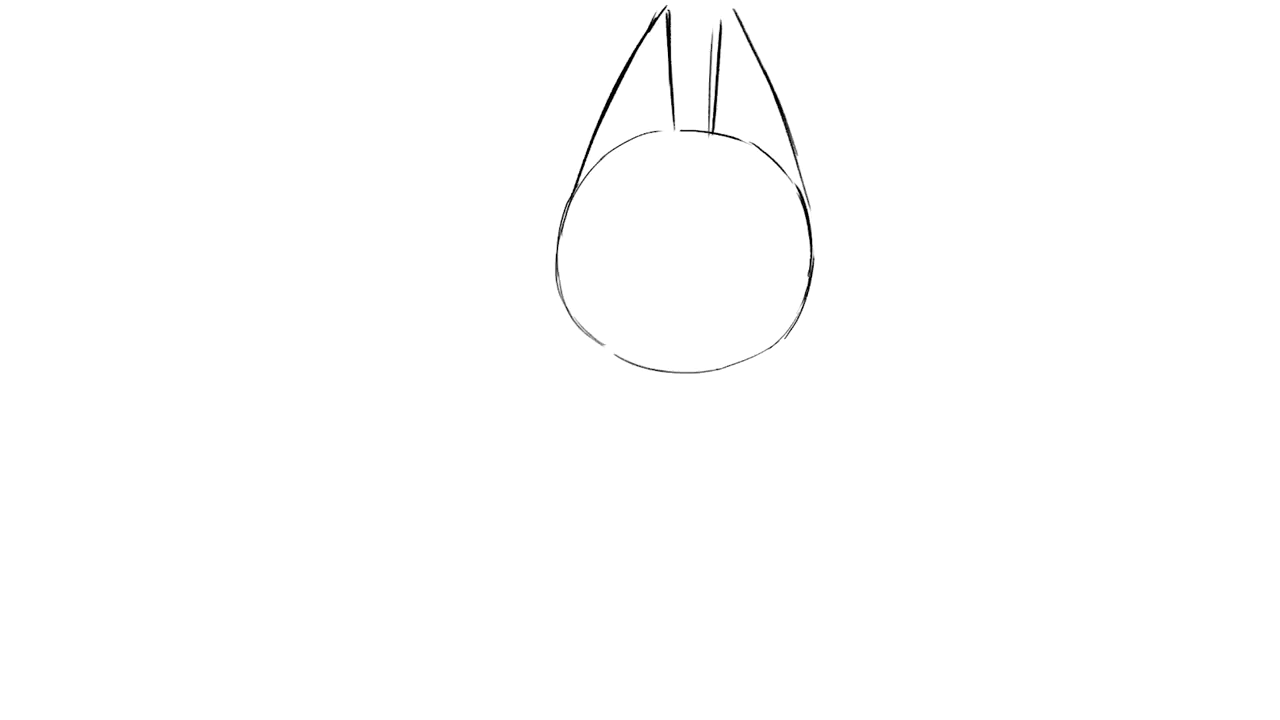
{"action": "left_click_drag", "start_coordinate": [734, 16], "coordinate": [762, 64]}
{"action": "key", "text": "ctrl+z"}
{"action": "left_click_drag", "start_coordinate": [710, 126], "coordinate": [709, 5]}
Sketch the teardrop body with neck lines below the head.
{"action": "left_click_drag", "start_coordinate": [645, 376], "coordinate": [627, 450]}
{"action": "left_click_drag", "start_coordinate": [628, 516], "coordinate": [672, 540]}
{"action": "mouse_move", "coordinate": [644, 400]}
{"action": "left_mouse_down"}
{"action": "mouse_move", "coordinate": [626, 500]}
{"action": "mouse_move", "coordinate": [635, 442]}
{"action": "left_mouse_up"}
{"action": "left_click_drag", "start_coordinate": [706, 379], "coordinate": [738, 455]}
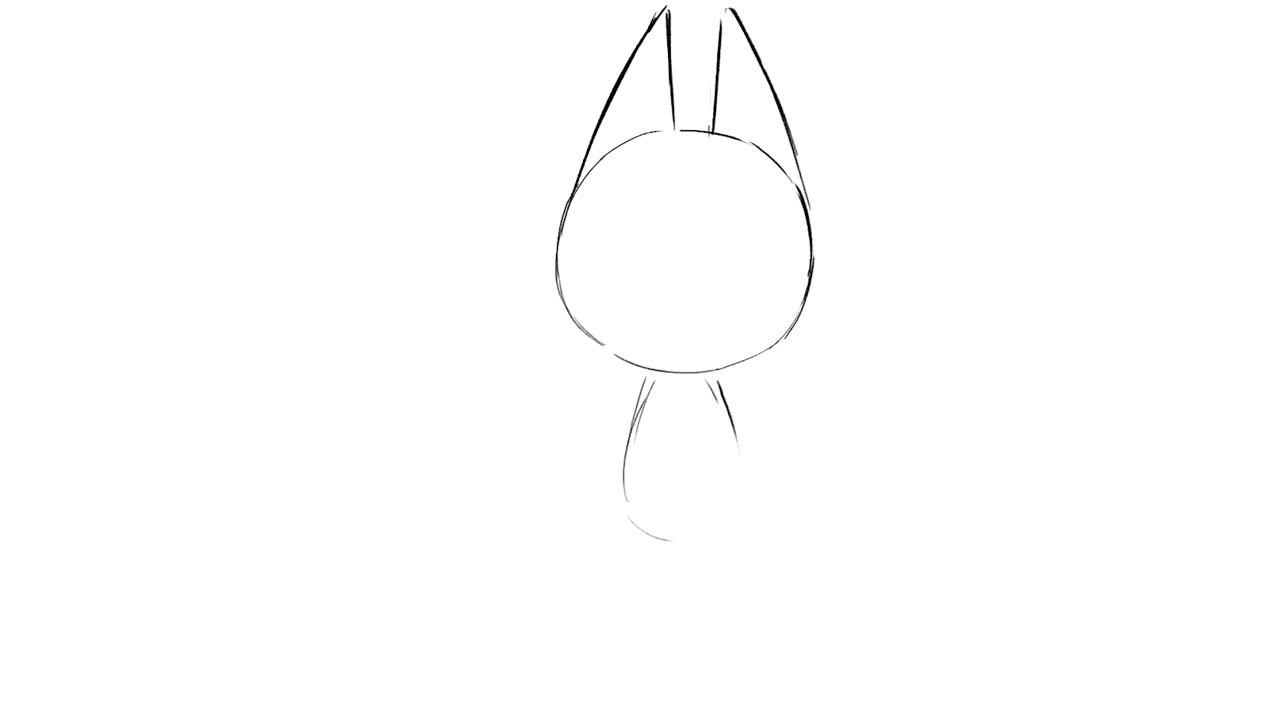
{"action": "mouse_move", "coordinate": [692, 540]}
{"action": "left_mouse_down"}
{"action": "mouse_move", "coordinate": [738, 516]}
{"action": "mouse_move", "coordinate": [740, 444]}
{"action": "mouse_move", "coordinate": [748, 496]}
{"action": "left_mouse_up"}
{"action": "left_click_drag", "start_coordinate": [628, 426], "coordinate": [646, 381]}
Mark the head top between the ears and retrace the head's lower-left arc.
{"action": "left_click_drag", "start_coordinate": [670, 129], "coordinate": [712, 130]}
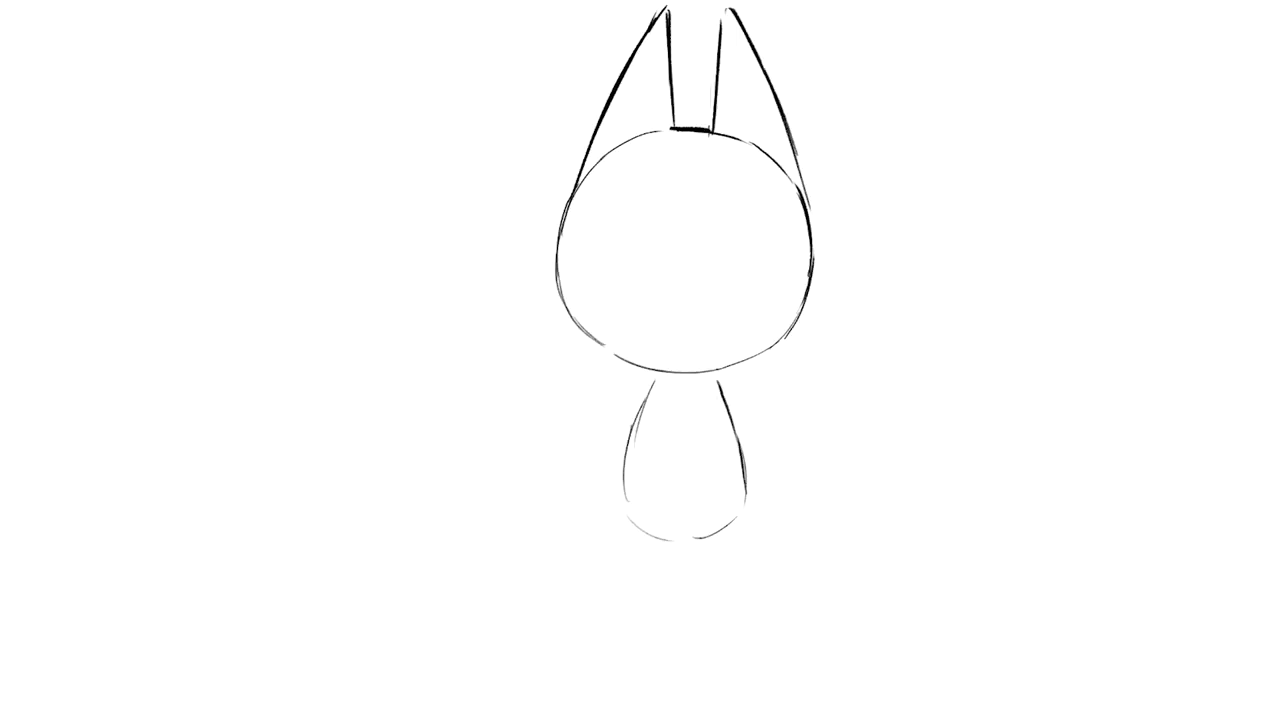
{"action": "mouse_move", "coordinate": [557, 278]}
{"action": "left_mouse_down"}
{"action": "mouse_move", "coordinate": [601, 350]}
{"action": "mouse_move", "coordinate": [672, 371]}
{"action": "left_mouse_up"}
{"action": "key", "text": "ctrl+z"}
Draw the droopy left eye's curved upper lid and lower edge.
{"action": "left_click_drag", "start_coordinate": [567, 220], "coordinate": [643, 178]}
{"action": "key", "text": "ctrl+z"}
{"action": "left_click_drag", "start_coordinate": [568, 220], "coordinate": [660, 166]}
{"action": "key", "text": "ctrl+z"}
{"action": "key", "text": "ctrl+z"}
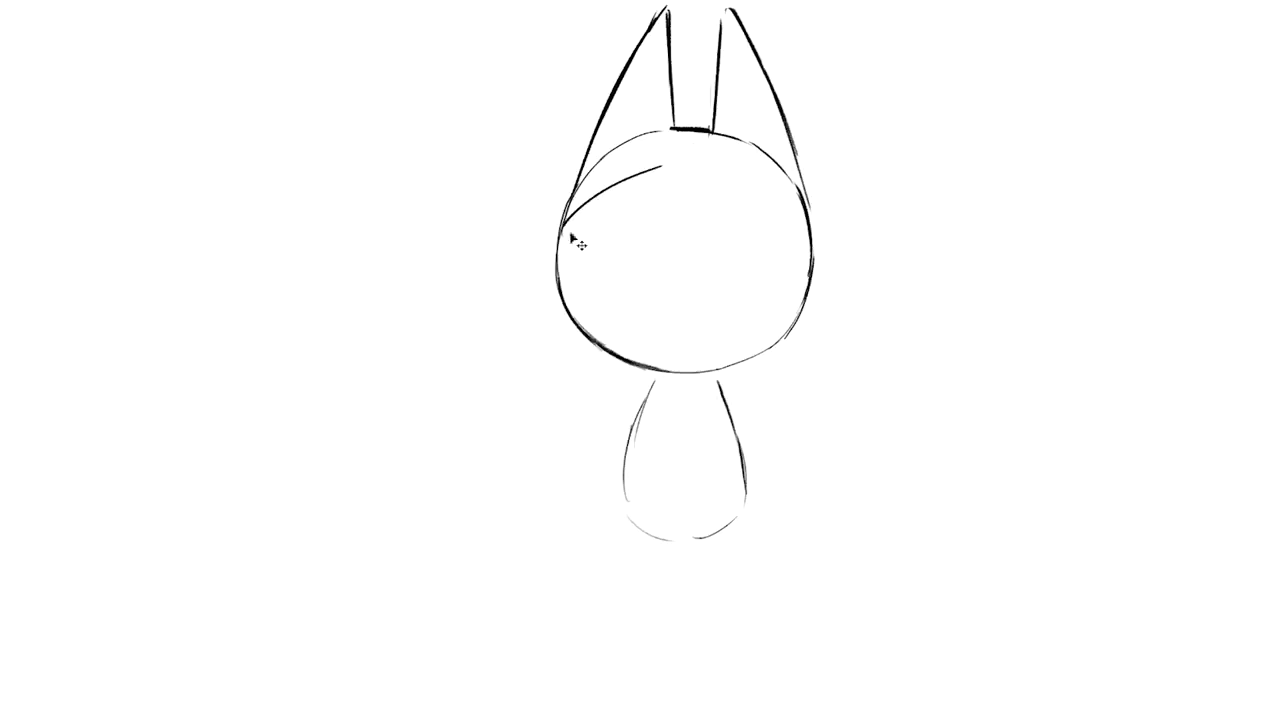
{"action": "left_click_drag", "start_coordinate": [565, 227], "coordinate": [659, 167]}
{"action": "mouse_move", "coordinate": [563, 240]}
{"action": "left_mouse_down"}
{"action": "mouse_move", "coordinate": [593, 243]}
{"action": "mouse_move", "coordinate": [662, 172]}
{"action": "mouse_move", "coordinate": [642, 224]}
{"action": "left_mouse_up"}
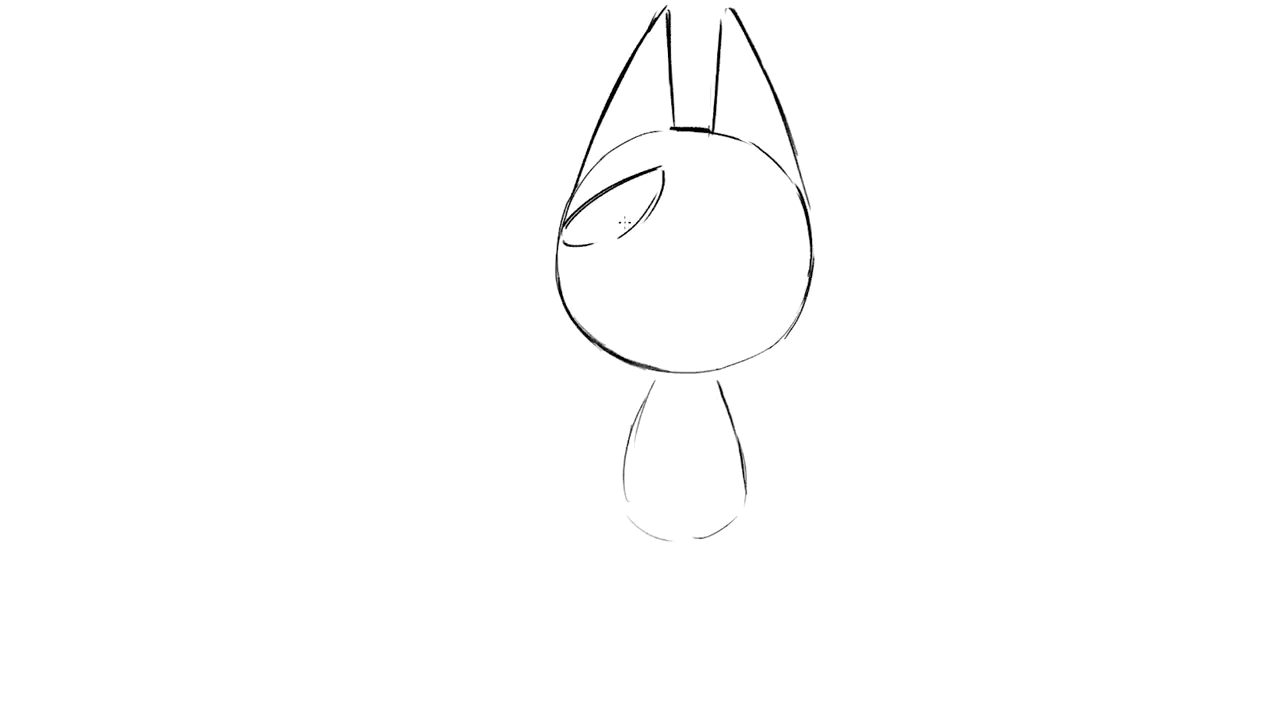
Draw the right eye's upper lid and lower curve.
{"action": "left_click_drag", "start_coordinate": [710, 170], "coordinate": [805, 217]}
{"action": "key", "text": "ctrl+z"}
{"action": "left_click_drag", "start_coordinate": [712, 180], "coordinate": [722, 222]}
{"action": "key", "text": "ctrl+z"}
{"action": "mouse_move", "coordinate": [706, 178]}
{"action": "left_mouse_down"}
{"action": "mouse_move", "coordinate": [728, 236]}
{"action": "mouse_move", "coordinate": [806, 231]}
{"action": "left_mouse_up"}
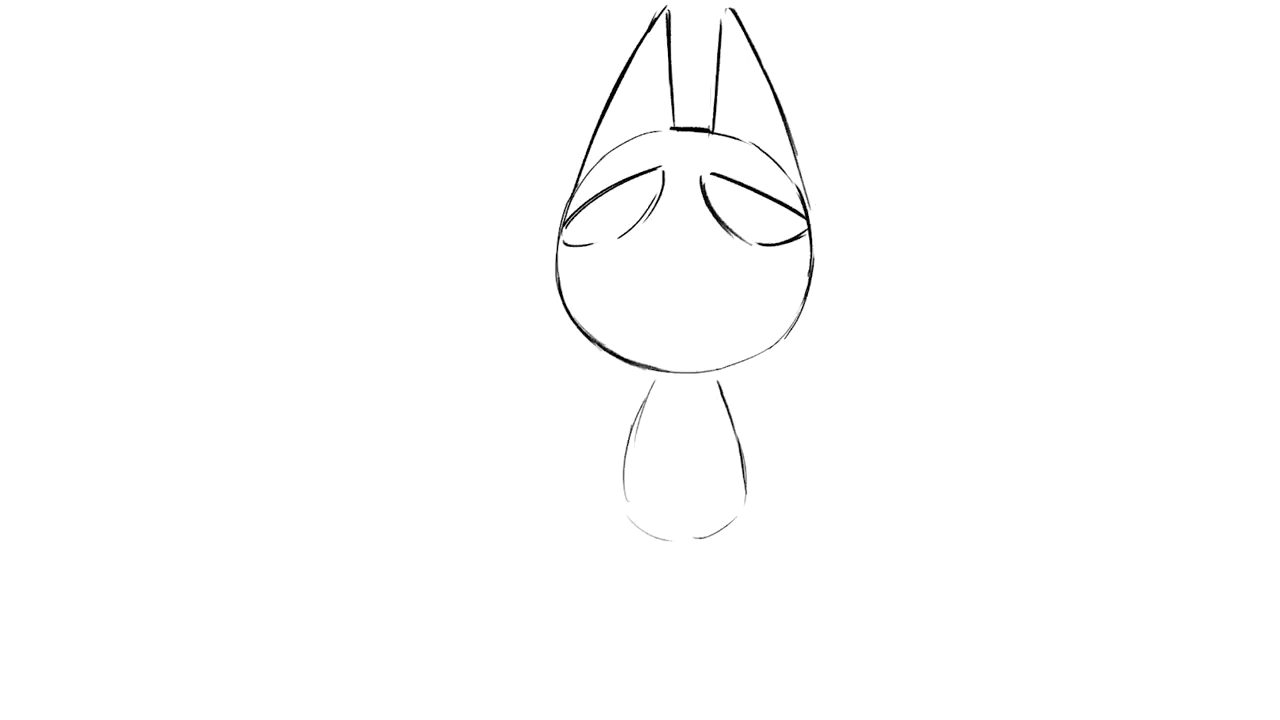
Add vertical slit pupil lines to both eyes.
{"action": "left_click_drag", "start_coordinate": [612, 243], "coordinate": [610, 189]}
{"action": "left_click_drag", "start_coordinate": [625, 238], "coordinate": [621, 190]}
{"action": "left_click_drag", "start_coordinate": [740, 240], "coordinate": [739, 188]}
{"action": "key", "text": "ctrl+z"}
{"action": "left_click_drag", "start_coordinate": [742, 238], "coordinate": [740, 188]}
{"action": "left_click_drag", "start_coordinate": [750, 244], "coordinate": [752, 188]}
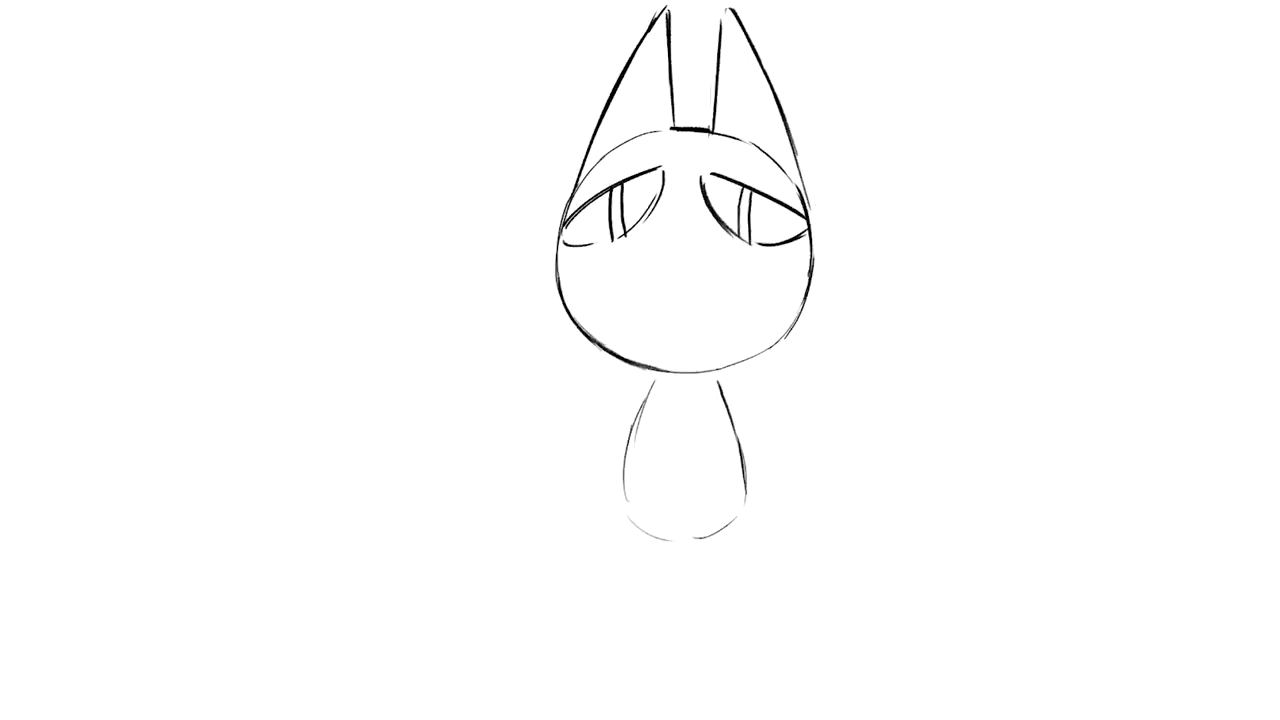
{"action": "left_click_drag", "start_coordinate": [741, 234], "coordinate": [743, 192]}
Draw the curved inner edges beside both eyes.
{"action": "left_click_drag", "start_coordinate": [661, 192], "coordinate": [622, 276]}
{"action": "left_click_drag", "start_coordinate": [706, 184], "coordinate": [733, 256]}
{"action": "key", "text": "ctrl+z"}
{"action": "left_click_drag", "start_coordinate": [704, 186], "coordinate": [730, 252]}
{"action": "left_click_drag", "start_coordinate": [713, 204], "coordinate": [752, 270]}
Draw a small curved nose between the eyes and a curve above the left eye.
{"action": "left_click_drag", "start_coordinate": [670, 214], "coordinate": [695, 214]}
{"action": "key", "text": "ctrl+z"}
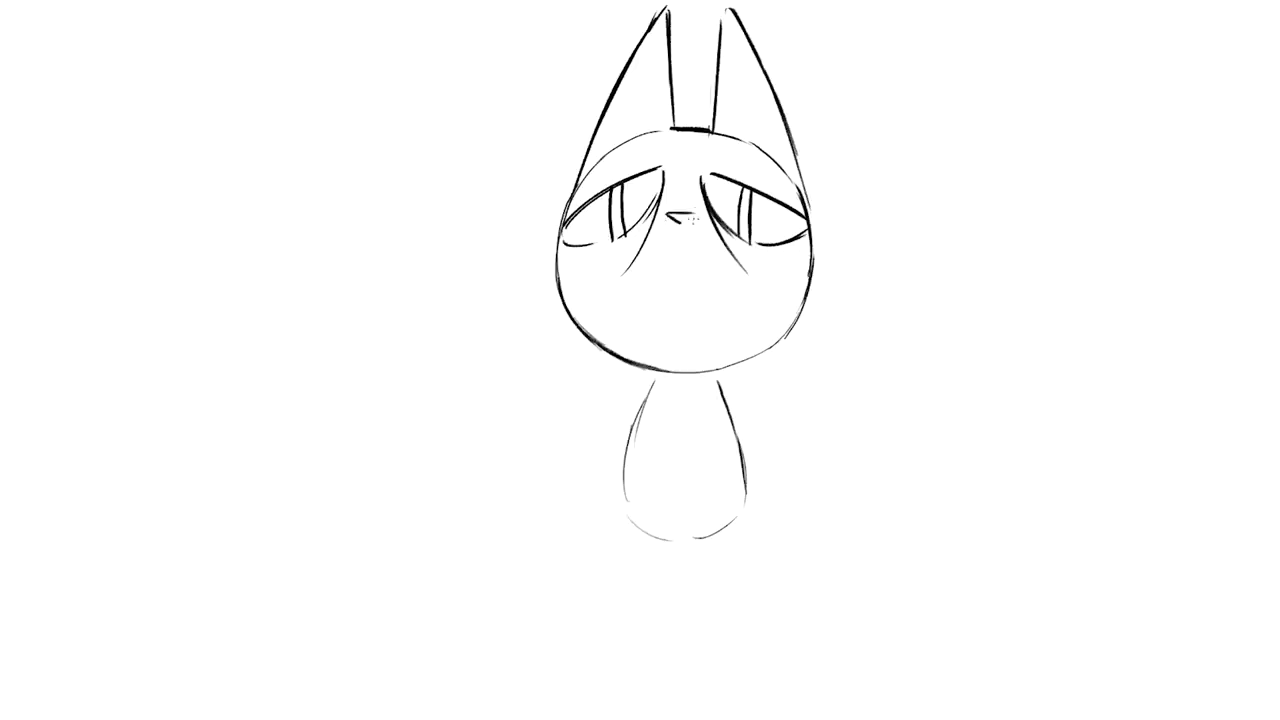
{"action": "key", "text": "ctrl+z"}
{"action": "key", "text": "ctrl+z"}
{"action": "mouse_move", "coordinate": [663, 211]}
{"action": "left_mouse_down"}
{"action": "mouse_move", "coordinate": [696, 218]}
{"action": "mouse_move", "coordinate": [672, 222]}
{"action": "left_mouse_up"}
{"action": "left_click_drag", "start_coordinate": [622, 165], "coordinate": [732, 161]}
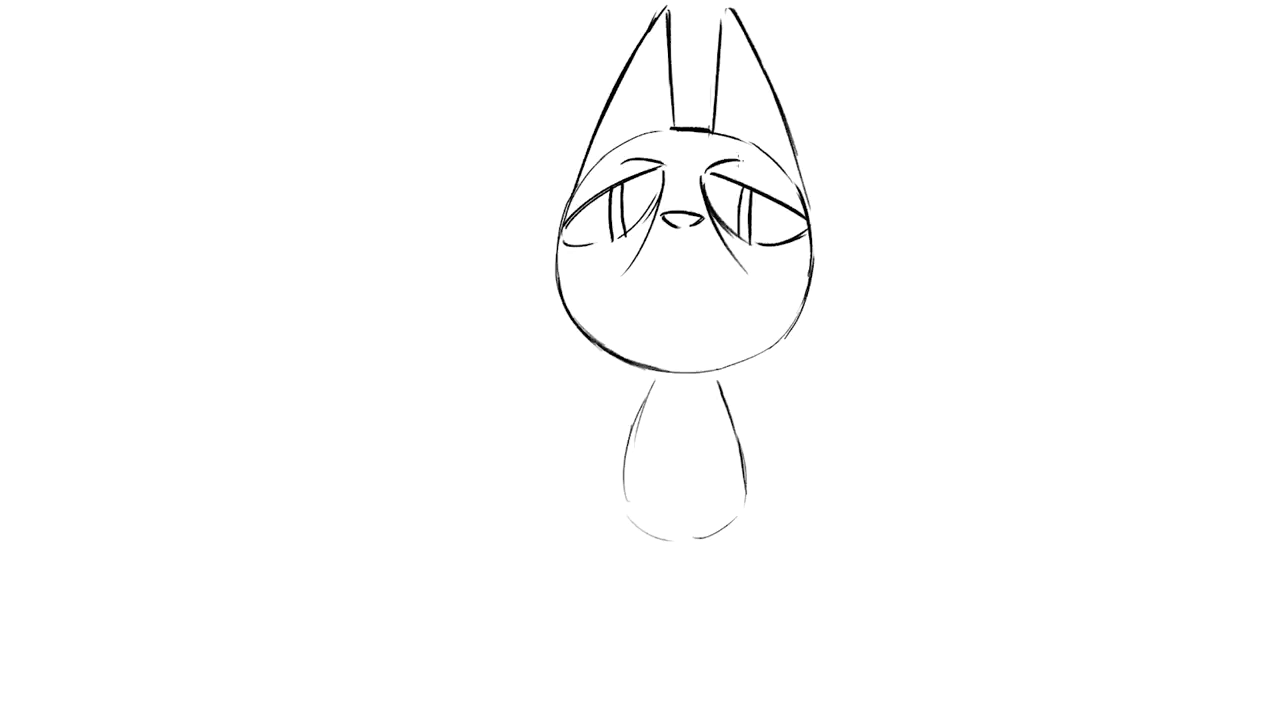
Clean up the pupil lines, then fill both pupils and the nose solid black.
{"action": "mouse_move", "coordinate": [613, 225]}
{"action": "left_mouse_down"}
{"action": "mouse_move", "coordinate": [628, 222]}
{"action": "mouse_move", "coordinate": [608, 212]}
{"action": "mouse_move", "coordinate": [616, 199]}
{"action": "mouse_move", "coordinate": [584, 242]}
{"action": "left_mouse_up"}
{"action": "mouse_move", "coordinate": [614, 184]}
{"action": "left_mouse_down"}
{"action": "mouse_move", "coordinate": [654, 206]}
{"action": "mouse_move", "coordinate": [628, 234]}
{"action": "left_mouse_up"}
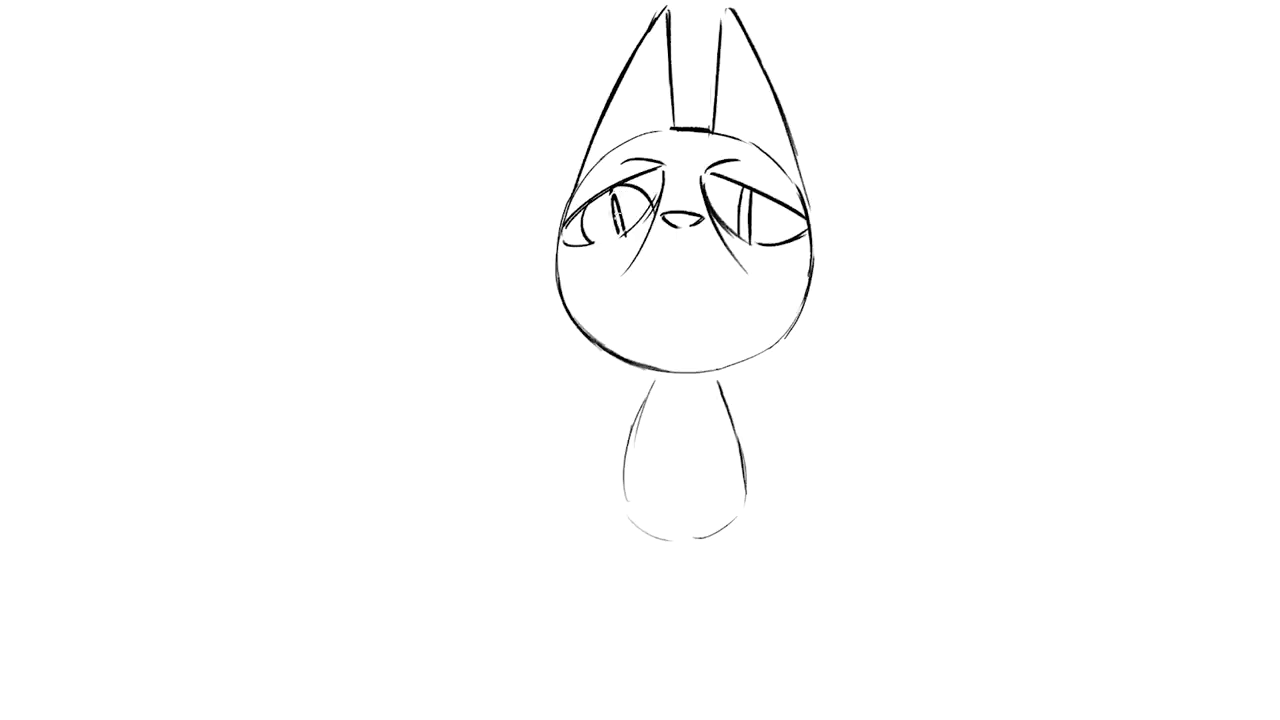
{"action": "mouse_move", "coordinate": [741, 210]}
{"action": "left_mouse_down"}
{"action": "mouse_move", "coordinate": [743, 236]}
{"action": "mouse_move", "coordinate": [739, 198]}
{"action": "mouse_move", "coordinate": [758, 202]}
{"action": "mouse_move", "coordinate": [734, 218]}
{"action": "mouse_move", "coordinate": [764, 206]}
{"action": "mouse_move", "coordinate": [776, 242]}
{"action": "mouse_move", "coordinate": [737, 204]}
{"action": "mouse_move", "coordinate": [740, 236]}
{"action": "left_mouse_up"}
{"action": "left_click_drag", "start_coordinate": [618, 204], "coordinate": [622, 228]}
{"action": "left_click_drag", "start_coordinate": [738, 210], "coordinate": [738, 238]}
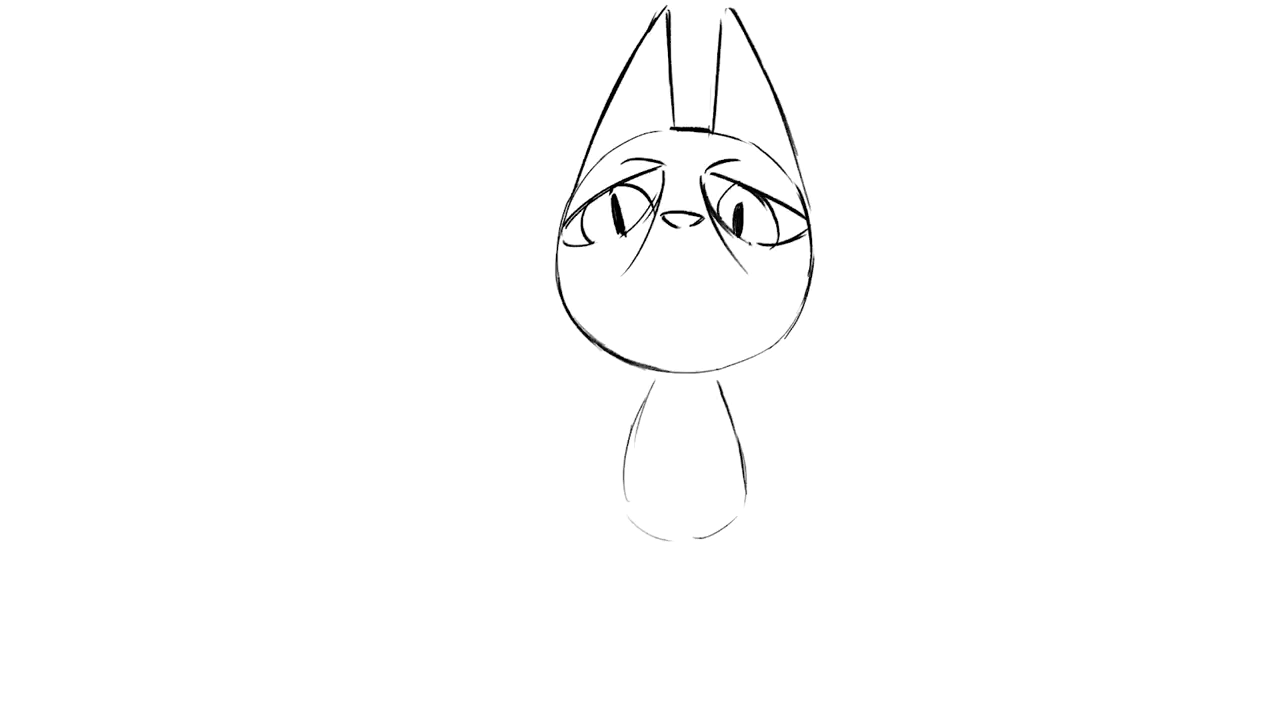
{"action": "left_click_drag", "start_coordinate": [666, 216], "coordinate": [698, 224]}
Add cheek lines, a line below the nose, and a small fang at the mouth.
{"action": "left_click_drag", "start_coordinate": [609, 290], "coordinate": [572, 322]}
{"action": "left_click_drag", "start_coordinate": [736, 256], "coordinate": [786, 304]}
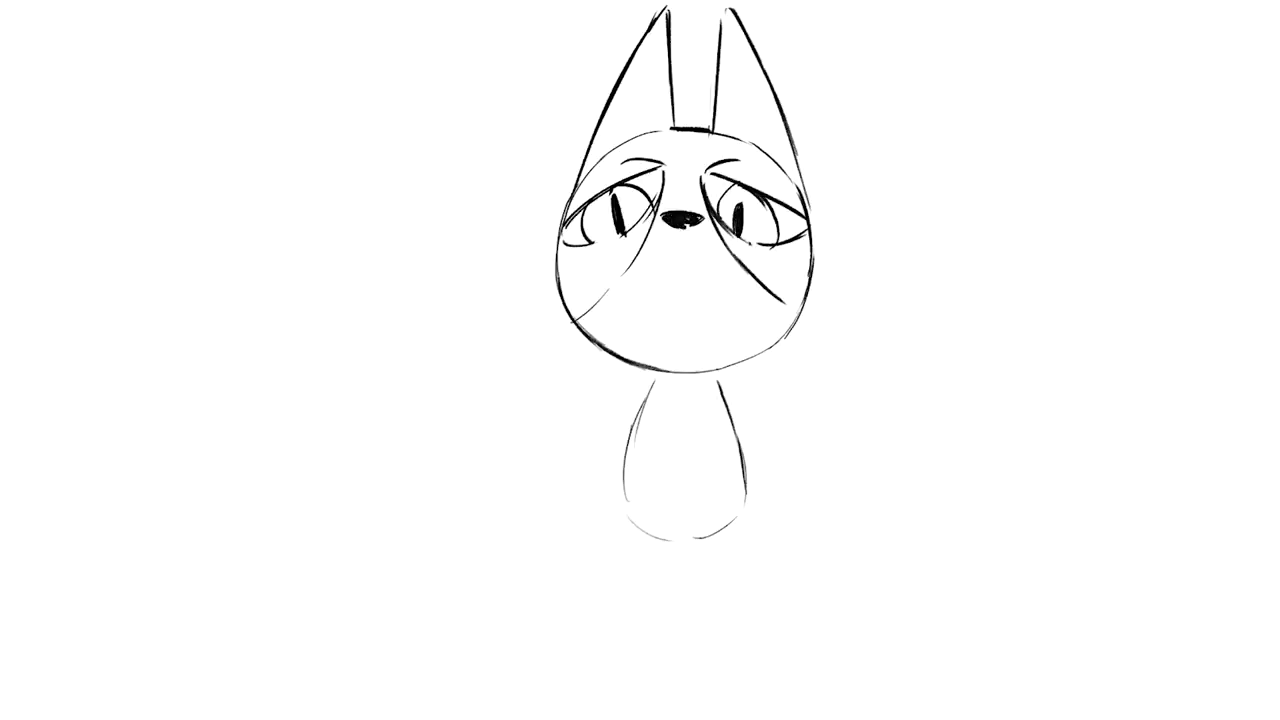
{"action": "mouse_move", "coordinate": [682, 228]}
{"action": "left_mouse_down"}
{"action": "mouse_move", "coordinate": [672, 247]}
{"action": "mouse_move", "coordinate": [742, 265]}
{"action": "left_mouse_up"}
{"action": "left_click_drag", "start_coordinate": [644, 257], "coordinate": [646, 268]}
Add inner lines inside both ears.
{"action": "mouse_move", "coordinate": [660, 32]}
{"action": "left_mouse_down"}
{"action": "mouse_move", "coordinate": [604, 154]}
{"action": "mouse_move", "coordinate": [659, 94]}
{"action": "mouse_move", "coordinate": [659, 136]}
{"action": "left_mouse_up"}
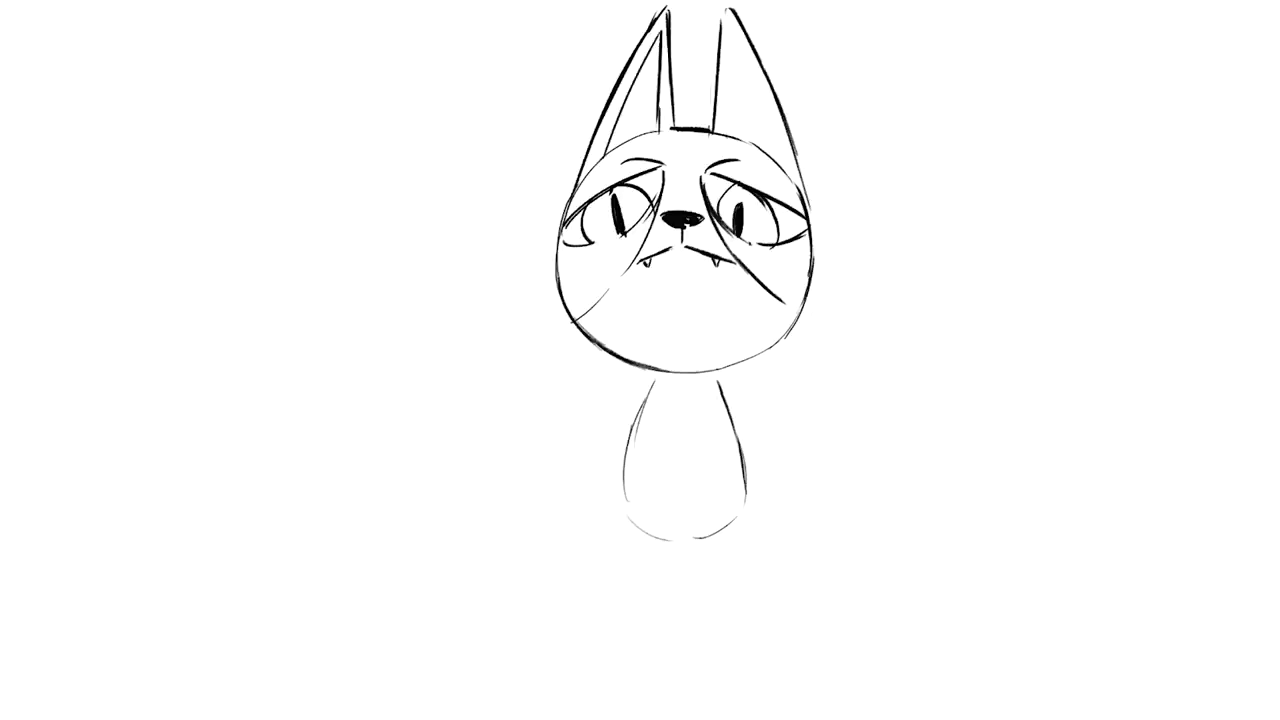
{"action": "left_click_drag", "start_coordinate": [730, 46], "coordinate": [726, 140]}
{"action": "key", "text": "ctrl+z"}
{"action": "mouse_move", "coordinate": [731, 34]}
{"action": "left_mouse_down"}
{"action": "mouse_move", "coordinate": [724, 130]}
{"action": "mouse_move", "coordinate": [729, 62]}
{"action": "mouse_move", "coordinate": [766, 132]}
{"action": "left_mouse_up"}
{"action": "left_click_drag", "start_coordinate": [752, 74], "coordinate": [780, 164]}
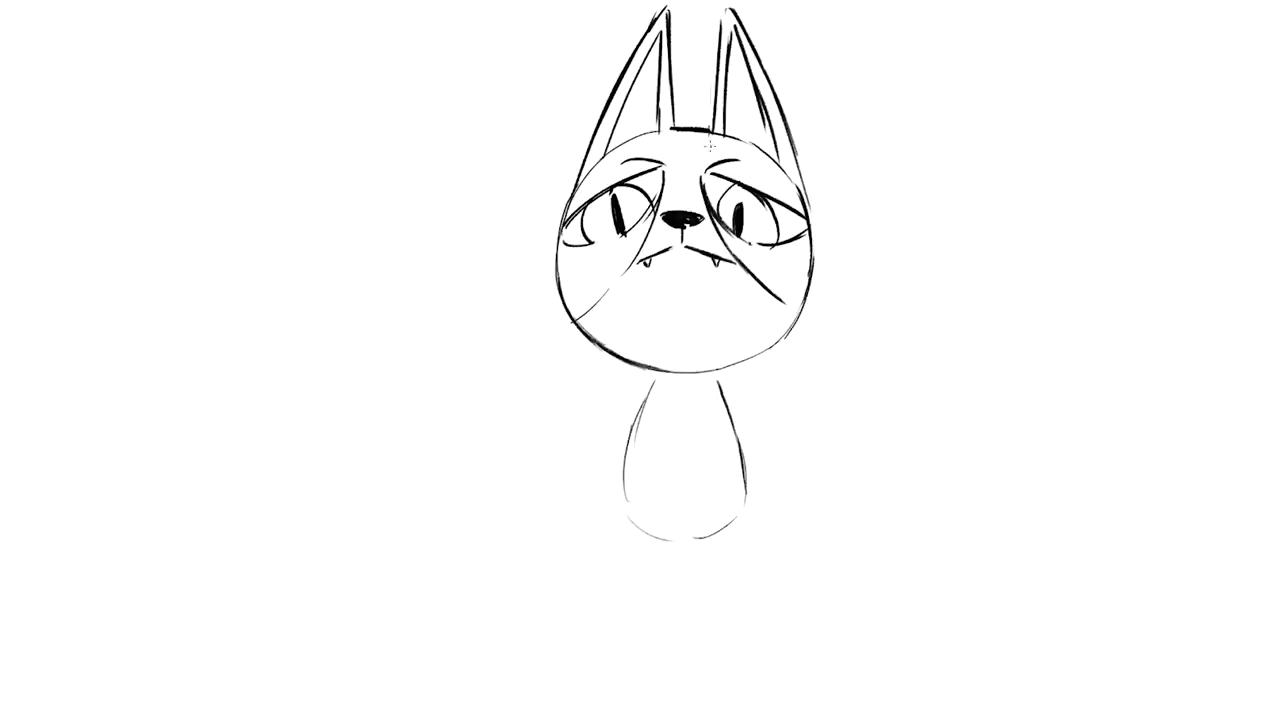
Draw a round bun with a crescent on top of the head, erasing overlapping ear lines.
{"action": "mouse_move", "coordinate": [718, 141]}
{"action": "left_mouse_down"}
{"action": "mouse_move", "coordinate": [668, 160]}
{"action": "mouse_move", "coordinate": [645, 115]}
{"action": "mouse_move", "coordinate": [660, 74]}
{"action": "mouse_move", "coordinate": [695, 77]}
{"action": "mouse_move", "coordinate": [704, 54]}
{"action": "mouse_move", "coordinate": [740, 62]}
{"action": "mouse_move", "coordinate": [716, 62]}
{"action": "mouse_move", "coordinate": [704, 94]}
{"action": "left_mouse_up"}
{"action": "mouse_move", "coordinate": [702, 86]}
{"action": "left_mouse_down"}
{"action": "mouse_move", "coordinate": [700, 150]}
{"action": "mouse_move", "coordinate": [662, 112]}
{"action": "mouse_move", "coordinate": [678, 74]}
{"action": "left_mouse_up"}
{"action": "left_click_drag", "start_coordinate": [690, 134], "coordinate": [720, 130]}
{"action": "left_click_drag", "start_coordinate": [712, 62], "coordinate": [728, 52]}
{"action": "mouse_move", "coordinate": [648, 100]}
{"action": "left_mouse_down"}
{"action": "mouse_move", "coordinate": [662, 160]}
{"action": "mouse_move", "coordinate": [720, 138]}
{"action": "left_mouse_up"}
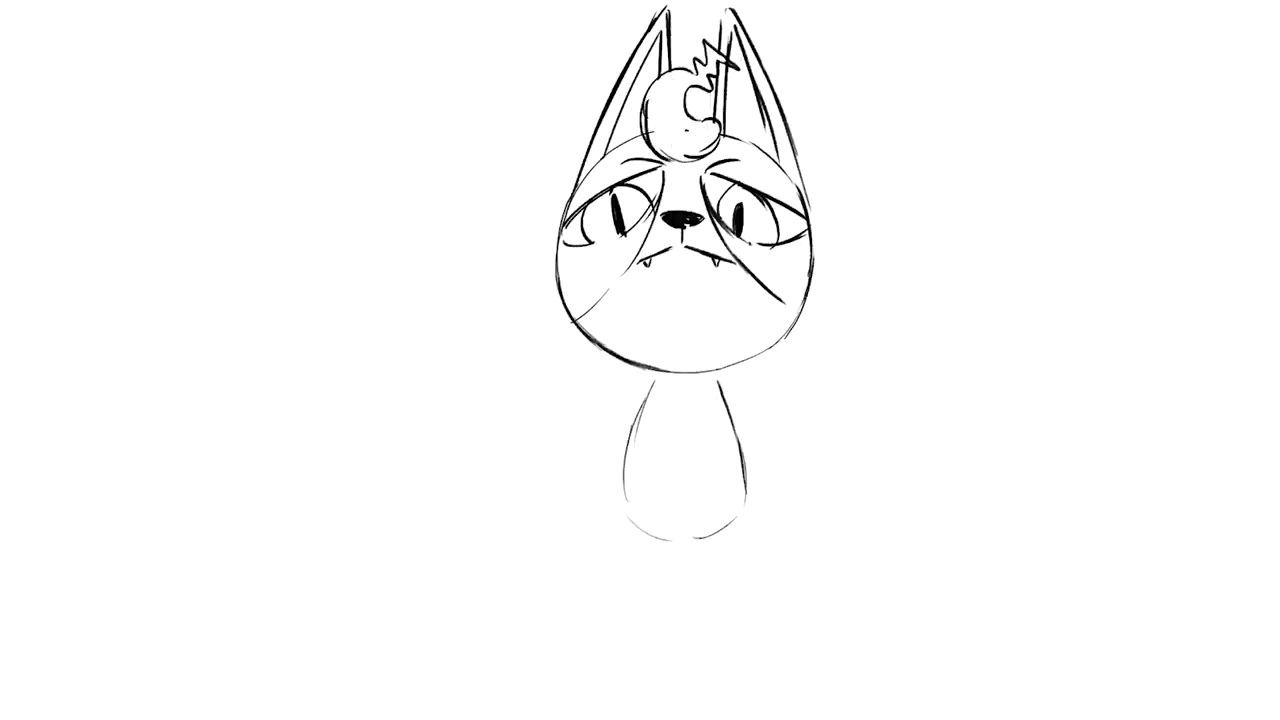
Draw round glasses with a bridge over both eyes, redoing the messy first attempt.
{"action": "left_click_drag", "start_coordinate": [604, 246], "coordinate": [608, 248]}
{"action": "mouse_move", "coordinate": [630, 208]}
{"action": "left_mouse_down"}
{"action": "mouse_move", "coordinate": [652, 248]}
{"action": "mouse_move", "coordinate": [606, 252]}
{"action": "left_mouse_up"}
{"action": "mouse_move", "coordinate": [622, 208]}
{"action": "left_mouse_down"}
{"action": "mouse_move", "coordinate": [656, 244]}
{"action": "mouse_move", "coordinate": [612, 250]}
{"action": "left_mouse_up"}
{"action": "key", "text": "ctrl+z"}
{"action": "key", "text": "ctrl+z"}
{"action": "key", "text": "ctrl+z"}
{"action": "mouse_move", "coordinate": [630, 210]}
{"action": "left_mouse_down"}
{"action": "mouse_move", "coordinate": [606, 248]}
{"action": "mouse_move", "coordinate": [640, 250]}
{"action": "mouse_move", "coordinate": [608, 226]}
{"action": "mouse_move", "coordinate": [702, 208]}
{"action": "mouse_move", "coordinate": [708, 246]}
{"action": "mouse_move", "coordinate": [754, 214]}
{"action": "left_mouse_up"}
{"action": "mouse_move", "coordinate": [736, 200]}
{"action": "left_mouse_down"}
{"action": "mouse_move", "coordinate": [704, 250]}
{"action": "mouse_move", "coordinate": [752, 230]}
{"action": "left_mouse_up"}
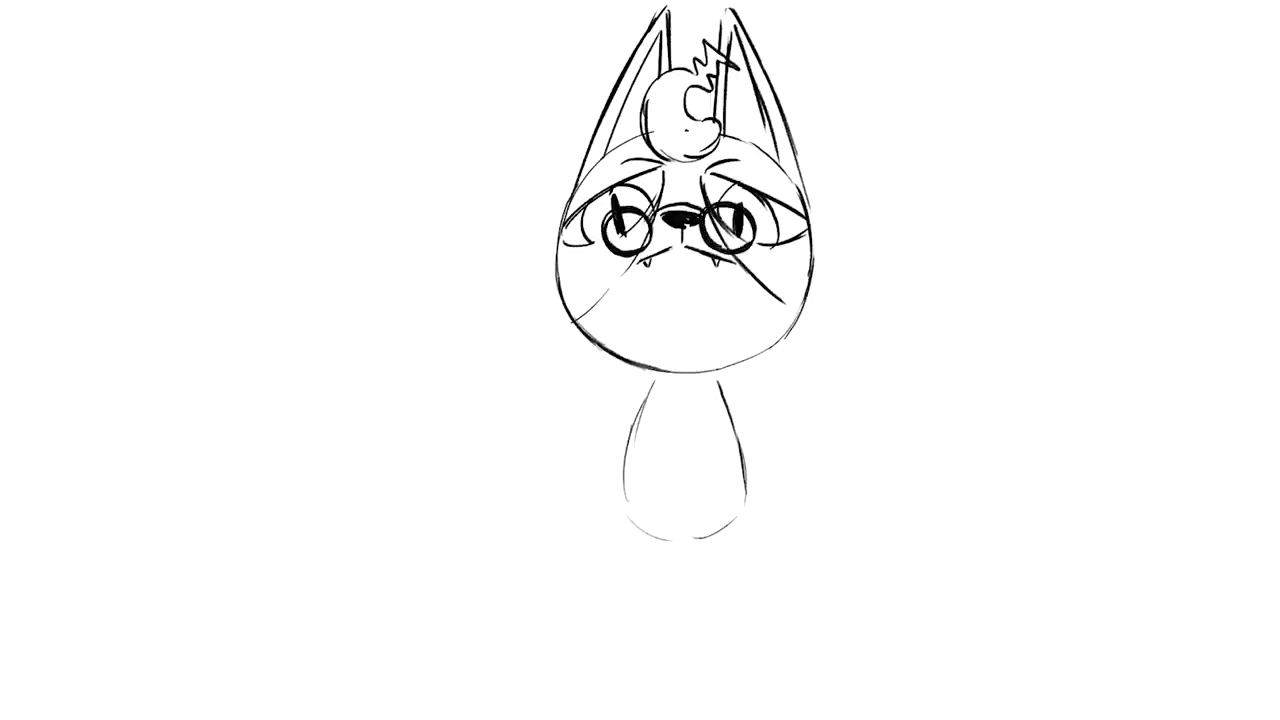
Redraw the bun as a cleaner circle with its crescent, discarding a zigzag stroke.
{"action": "left_click_drag", "start_coordinate": [716, 118], "coordinate": [700, 160]}
{"action": "mouse_move", "coordinate": [662, 100]}
{"action": "left_mouse_down"}
{"action": "mouse_move", "coordinate": [664, 154]}
{"action": "mouse_move", "coordinate": [680, 150]}
{"action": "left_mouse_up"}
{"action": "mouse_move", "coordinate": [716, 72]}
{"action": "left_mouse_down"}
{"action": "mouse_move", "coordinate": [750, 62]}
{"action": "mouse_move", "coordinate": [748, 50]}
{"action": "mouse_move", "coordinate": [710, 46]}
{"action": "left_mouse_up"}
{"action": "key", "text": "ctrl+z"}
{"action": "key", "text": "ctrl+z"}
Redraw the body's left outline fuller and darken the top of its right side.
{"action": "left_click_drag", "start_coordinate": [655, 378], "coordinate": [625, 460]}
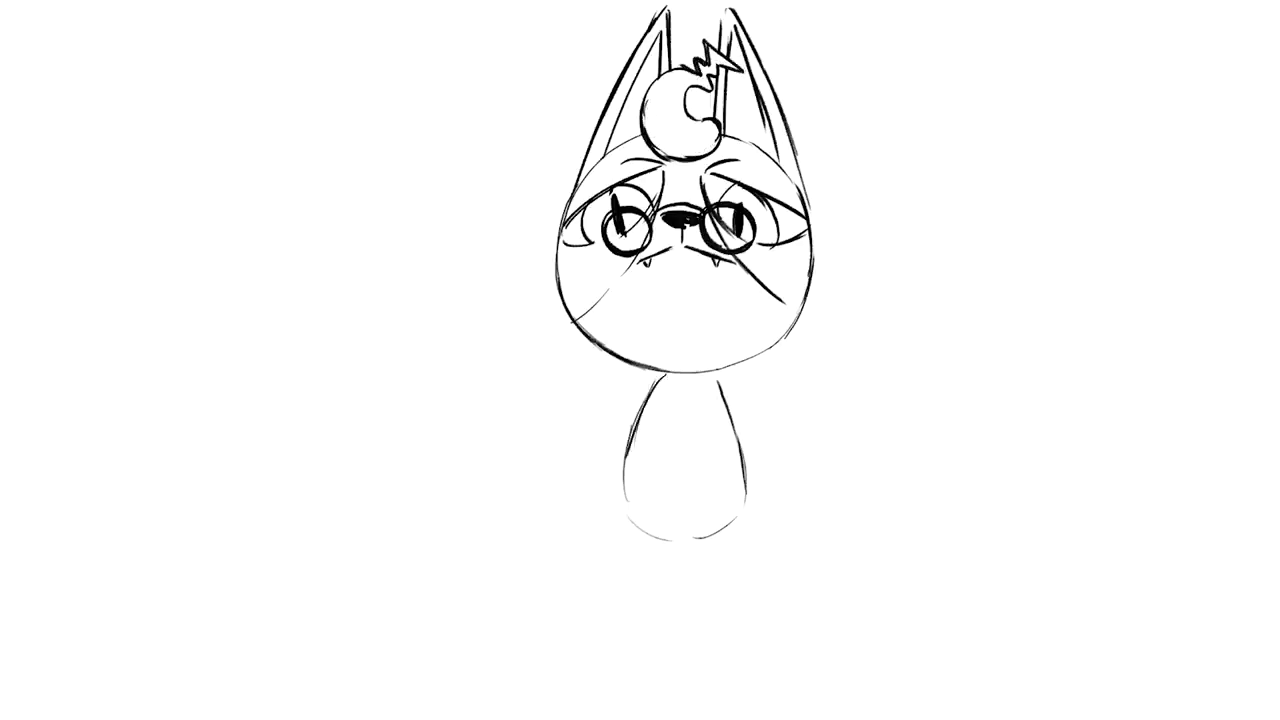
{"action": "key", "text": "ctrl+z"}
{"action": "left_click_drag", "start_coordinate": [655, 376], "coordinate": [660, 538]}
{"action": "left_click_drag", "start_coordinate": [710, 376], "coordinate": [728, 412]}
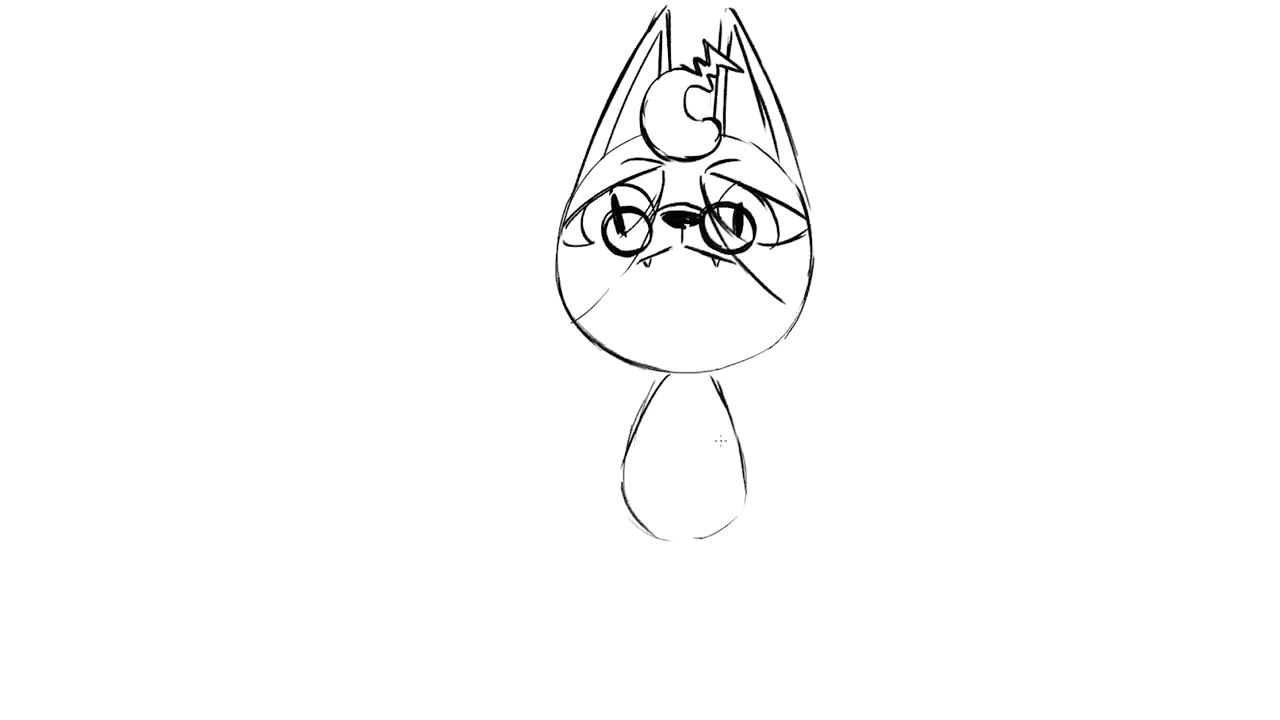
Sketch the left and right arms angling outward from the shoulders.
{"action": "left_click_drag", "start_coordinate": [656, 390], "coordinate": [590, 466]}
{"action": "key", "text": "ctrl+z"}
{"action": "mouse_move", "coordinate": [662, 374]}
{"action": "left_mouse_down"}
{"action": "mouse_move", "coordinate": [582, 426]}
{"action": "mouse_move", "coordinate": [606, 418]}
{"action": "mouse_move", "coordinate": [538, 524]}
{"action": "mouse_move", "coordinate": [562, 524]}
{"action": "mouse_move", "coordinate": [632, 432]}
{"action": "left_mouse_up"}
{"action": "key", "text": "ctrl+z"}
{"action": "left_click_drag", "start_coordinate": [712, 376], "coordinate": [834, 486]}
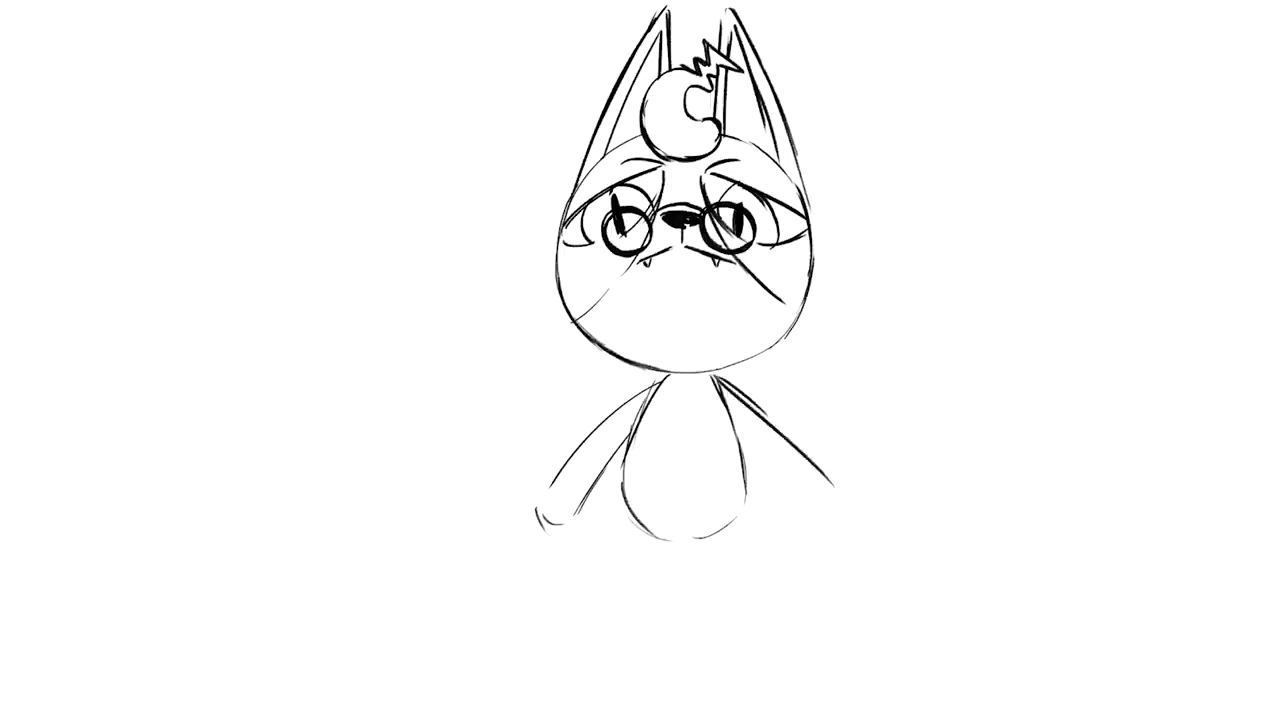
Add the right arm's inner line and a curled hand, removing stray shoulder strokes.
{"action": "key", "text": "ctrl+z"}
{"action": "mouse_move", "coordinate": [742, 398]}
{"action": "left_mouse_down"}
{"action": "mouse_move", "coordinate": [832, 482]}
{"action": "mouse_move", "coordinate": [790, 498]}
{"action": "mouse_move", "coordinate": [836, 502]}
{"action": "mouse_move", "coordinate": [838, 514]}
{"action": "left_mouse_up"}
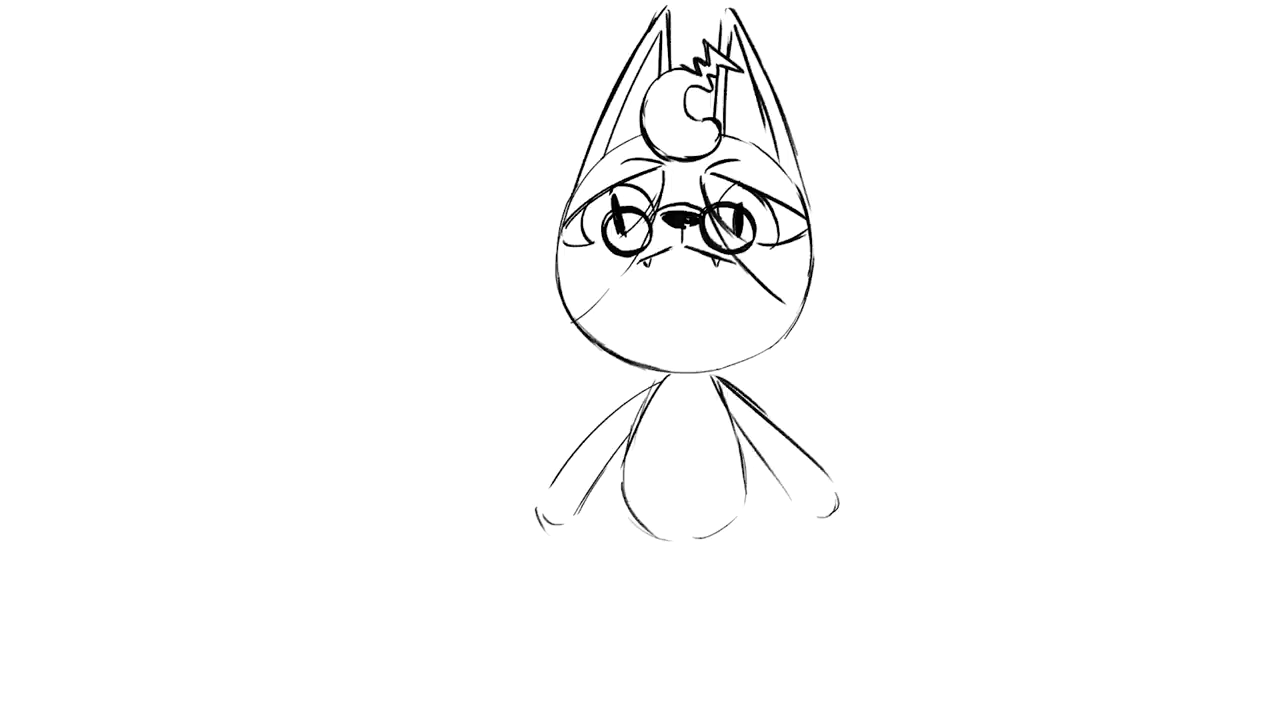
{"action": "left_click", "coordinate": [630, 422]}
{"action": "key", "text": "ctrl+z"}
Draw both legs with feet, redo the right leg, and add belly and neck fur lines.
{"action": "mouse_move", "coordinate": [624, 505]}
{"action": "left_mouse_down"}
{"action": "mouse_move", "coordinate": [619, 610]}
{"action": "mouse_move", "coordinate": [644, 618]}
{"action": "mouse_move", "coordinate": [650, 532]}
{"action": "mouse_move", "coordinate": [718, 628]}
{"action": "left_mouse_up"}
{"action": "mouse_move", "coordinate": [750, 515]}
{"action": "left_mouse_down"}
{"action": "mouse_move", "coordinate": [750, 618]}
{"action": "mouse_move", "coordinate": [768, 630]}
{"action": "mouse_move", "coordinate": [766, 619]}
{"action": "left_mouse_up"}
{"action": "key", "text": "ctrl+z"}
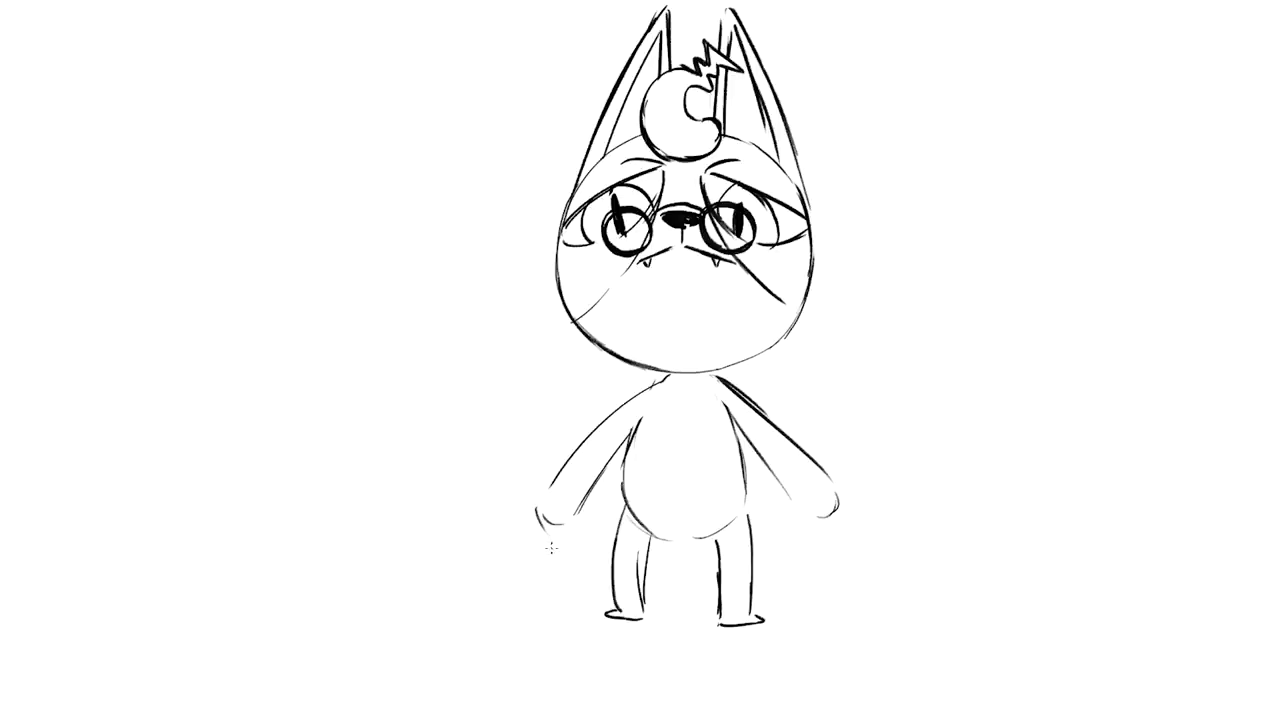
{"action": "left_click_drag", "start_coordinate": [722, 552], "coordinate": [759, 613]}
{"action": "mouse_move", "coordinate": [711, 540]}
{"action": "left_mouse_down"}
{"action": "mouse_move", "coordinate": [729, 607]}
{"action": "mouse_move", "coordinate": [768, 614]}
{"action": "left_mouse_up"}
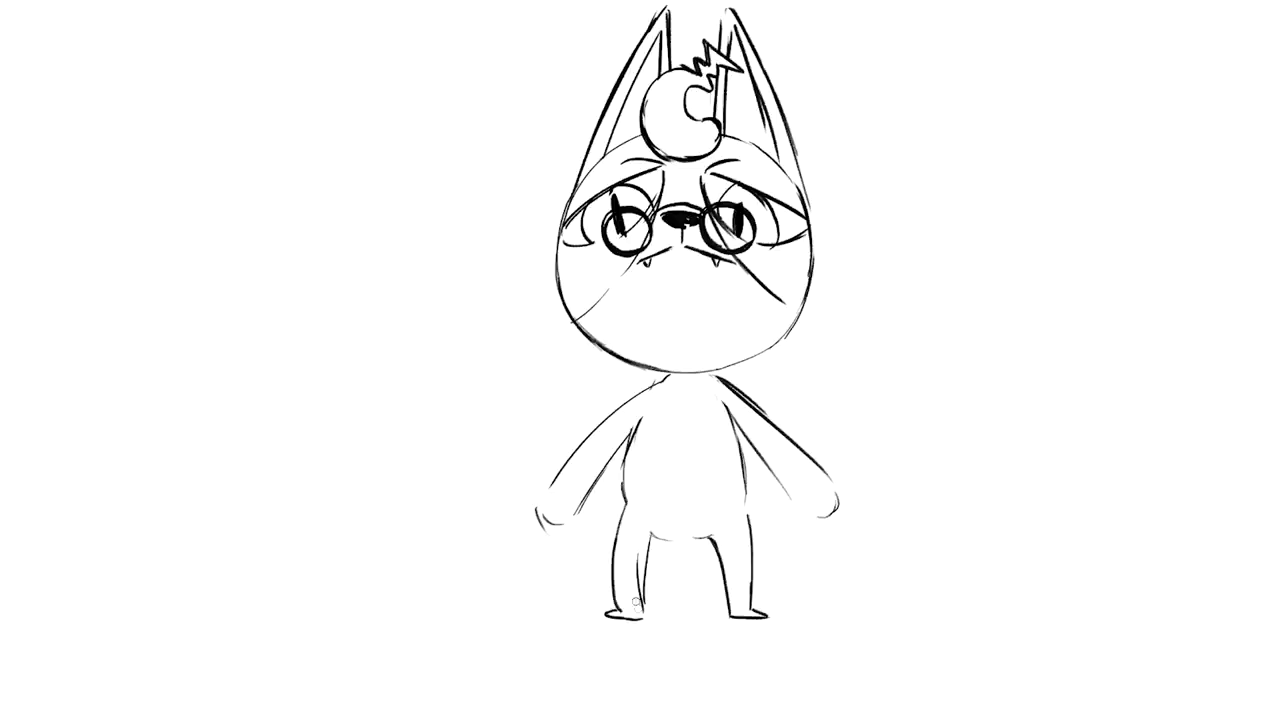
{"action": "left_click_drag", "start_coordinate": [651, 539], "coordinate": [713, 538]}
{"action": "mouse_move", "coordinate": [664, 380]}
{"action": "left_mouse_down"}
{"action": "mouse_move", "coordinate": [676, 400]}
{"action": "mouse_move", "coordinate": [714, 380]}
{"action": "mouse_move", "coordinate": [692, 380]}
{"action": "mouse_move", "coordinate": [675, 428]}
{"action": "mouse_move", "coordinate": [685, 447]}
{"action": "left_mouse_up"}
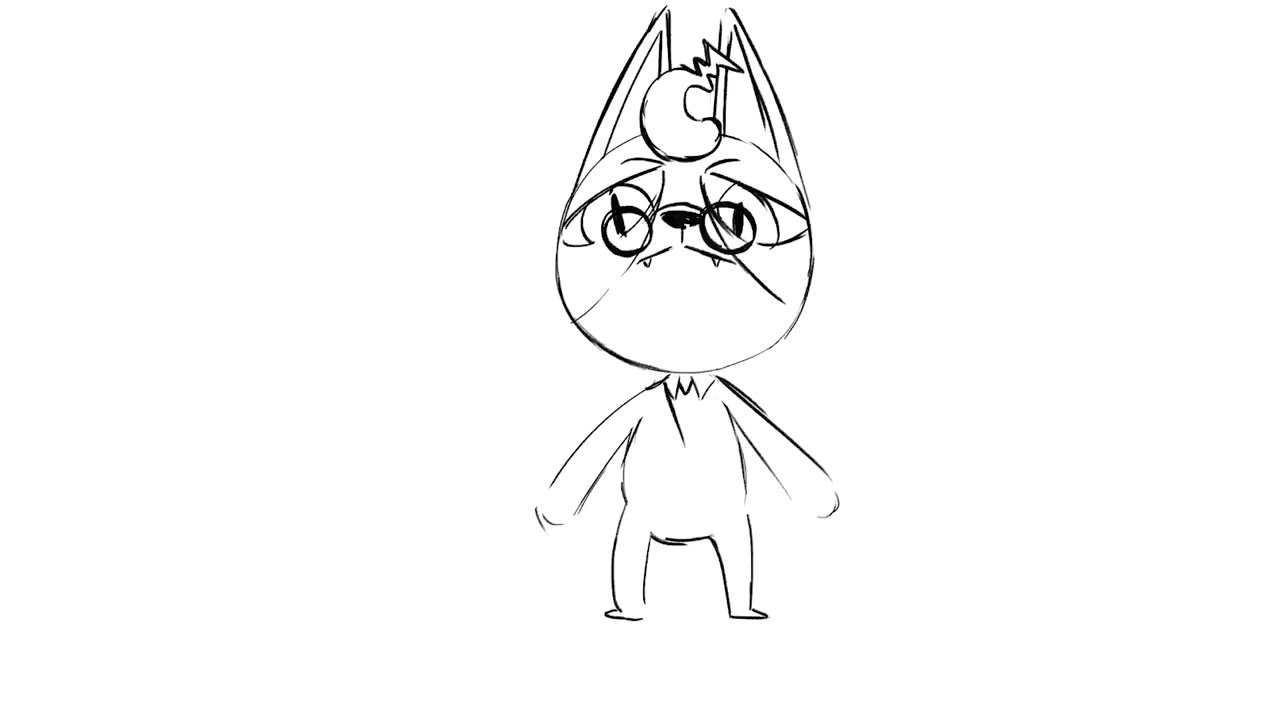
Sketch a bow tie at the neck with a knot and creased loops.
{"action": "mouse_move", "coordinate": [714, 384]}
{"action": "left_mouse_down"}
{"action": "mouse_move", "coordinate": [686, 446]}
{"action": "mouse_move", "coordinate": [688, 434]}
{"action": "left_mouse_up"}
{"action": "left_click_drag", "start_coordinate": [676, 380], "coordinate": [694, 398]}
{"action": "mouse_move", "coordinate": [674, 382]}
{"action": "left_mouse_down"}
{"action": "mouse_move", "coordinate": [700, 376]}
{"action": "mouse_move", "coordinate": [636, 344]}
{"action": "mouse_move", "coordinate": [624, 410]}
{"action": "mouse_move", "coordinate": [746, 348]}
{"action": "mouse_move", "coordinate": [758, 406]}
{"action": "mouse_move", "coordinate": [706, 392]}
{"action": "left_mouse_up"}
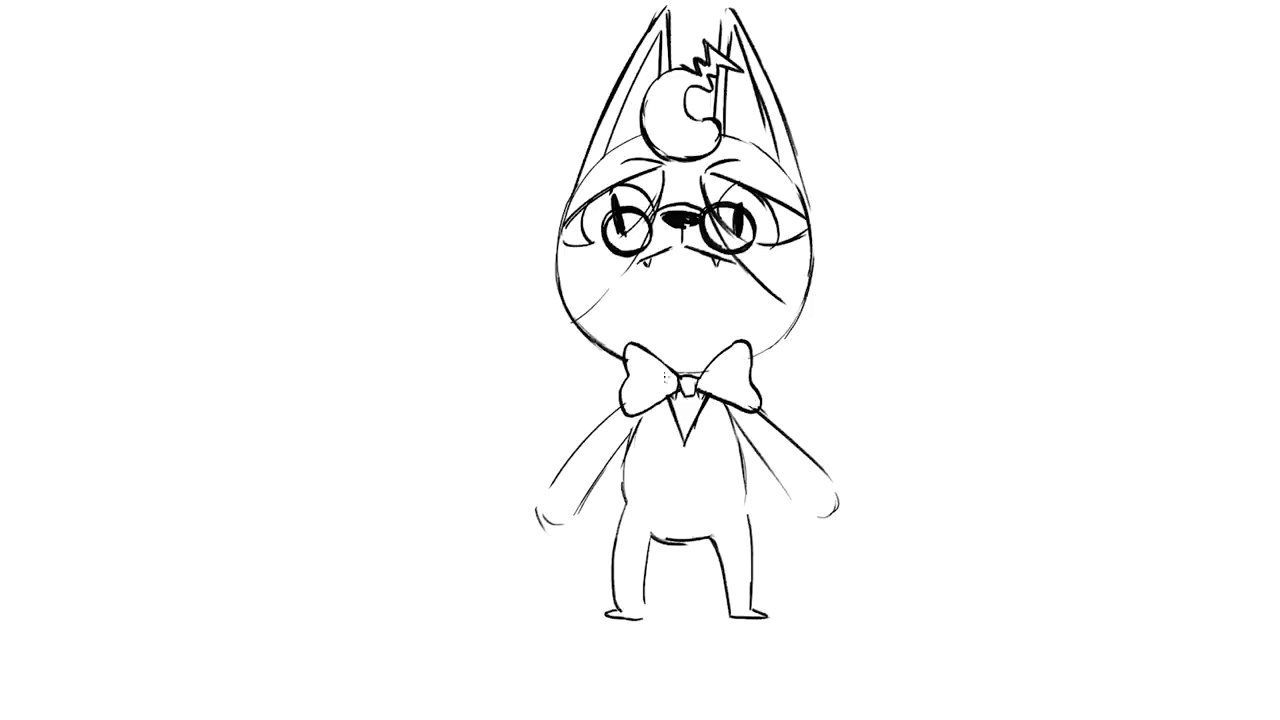
{"action": "left_click_drag", "start_coordinate": [650, 370], "coordinate": [712, 390]}
Hatch the insides of both ears and darken the upper eyelids.
{"action": "left_click_drag", "start_coordinate": [584, 174], "coordinate": [662, 30]}
{"action": "left_click_drag", "start_coordinate": [646, 38], "coordinate": [666, 18]}
{"action": "mouse_move", "coordinate": [720, 118]}
{"action": "left_mouse_down"}
{"action": "mouse_move", "coordinate": [732, 8]}
{"action": "mouse_move", "coordinate": [794, 172]}
{"action": "left_mouse_up"}
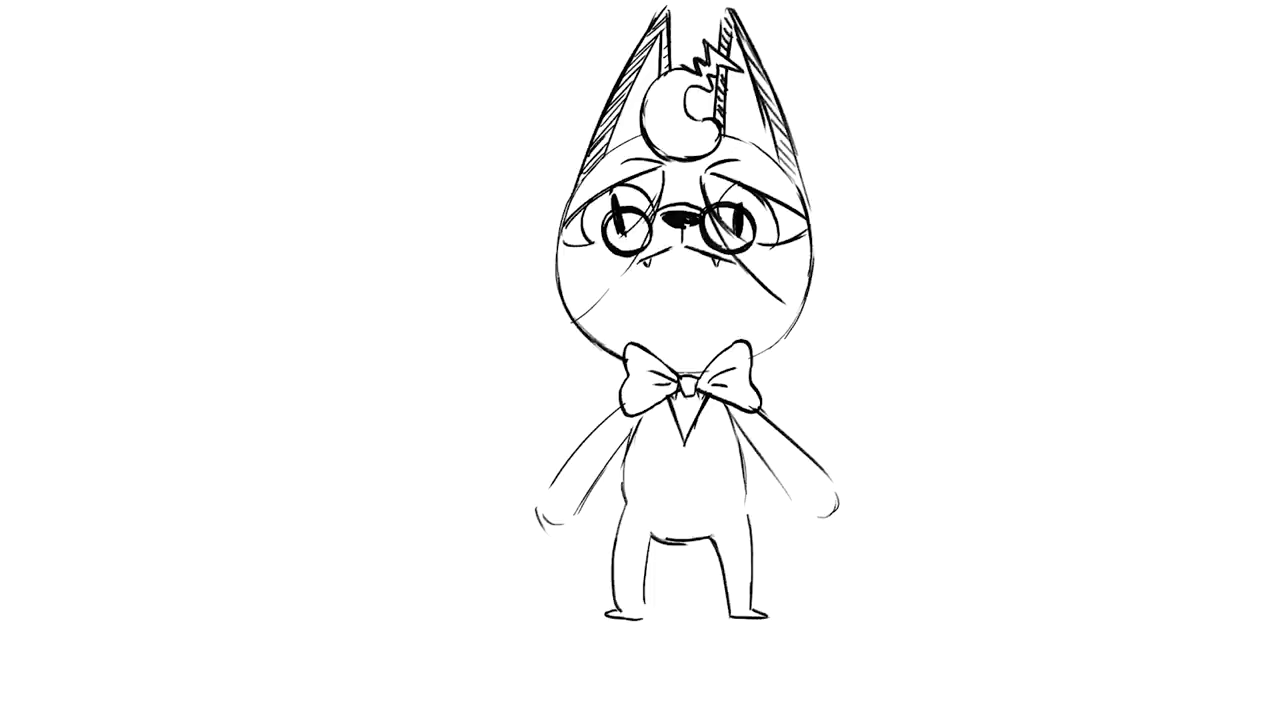
{"action": "mouse_move", "coordinate": [562, 230]}
{"action": "left_mouse_down"}
{"action": "mouse_move", "coordinate": [650, 176]}
{"action": "mouse_move", "coordinate": [782, 206]}
{"action": "mouse_move", "coordinate": [806, 230]}
{"action": "left_mouse_up"}
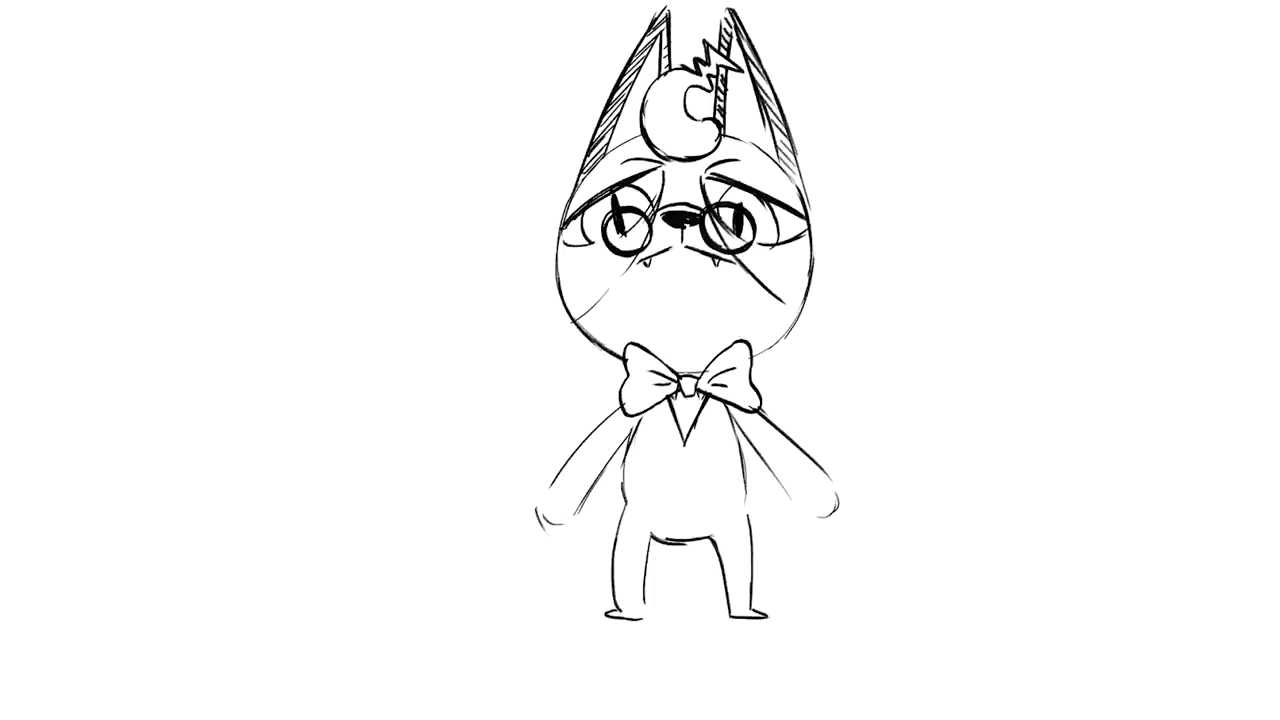
Outline the long coat panels and hem, erasing old leg lines behind them.
{"action": "mouse_move", "coordinate": [656, 410]}
{"action": "left_mouse_down"}
{"action": "mouse_move", "coordinate": [658, 504]}
{"action": "mouse_move", "coordinate": [606, 554]}
{"action": "mouse_move", "coordinate": [612, 456]}
{"action": "left_mouse_up"}
{"action": "left_click_drag", "start_coordinate": [710, 402], "coordinate": [712, 584]}
{"action": "mouse_move", "coordinate": [710, 584]}
{"action": "left_mouse_down"}
{"action": "mouse_move", "coordinate": [766, 544]}
{"action": "mouse_move", "coordinate": [754, 458]}
{"action": "left_mouse_up"}
{"action": "mouse_move", "coordinate": [650, 545]}
{"action": "left_mouse_down"}
{"action": "mouse_move", "coordinate": [645, 568]}
{"action": "mouse_move", "coordinate": [625, 505]}
{"action": "left_mouse_up"}
{"action": "mouse_move", "coordinate": [720, 536]}
{"action": "left_mouse_down"}
{"action": "mouse_move", "coordinate": [716, 574]}
{"action": "mouse_move", "coordinate": [752, 548]}
{"action": "mouse_move", "coordinate": [735, 420]}
{"action": "mouse_move", "coordinate": [748, 448]}
{"action": "mouse_move", "coordinate": [731, 416]}
{"action": "left_mouse_up"}
Add sleeve cuffs, left and right lapels below the bow, and small pocket flaps.
{"action": "left_click_drag", "start_coordinate": [550, 488], "coordinate": [578, 516]}
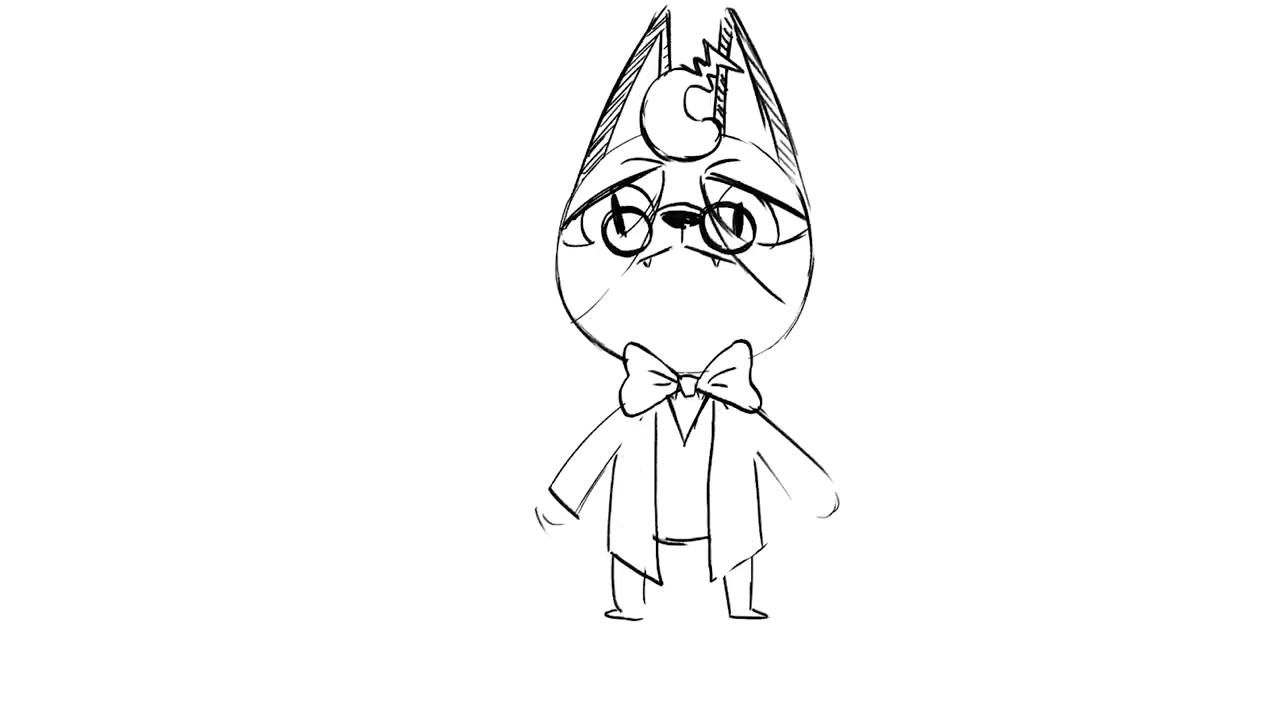
{"action": "left_click_drag", "start_coordinate": [822, 474], "coordinate": [802, 500]}
{"action": "left_click_drag", "start_coordinate": [652, 414], "coordinate": [646, 496]}
{"action": "left_click_drag", "start_coordinate": [732, 432], "coordinate": [710, 494]}
{"action": "mouse_move", "coordinate": [716, 404]}
{"action": "left_mouse_down"}
{"action": "mouse_move", "coordinate": [732, 430]}
{"action": "mouse_move", "coordinate": [686, 448]}
{"action": "left_mouse_up"}
{"action": "left_click_drag", "start_coordinate": [658, 502], "coordinate": [710, 512]}
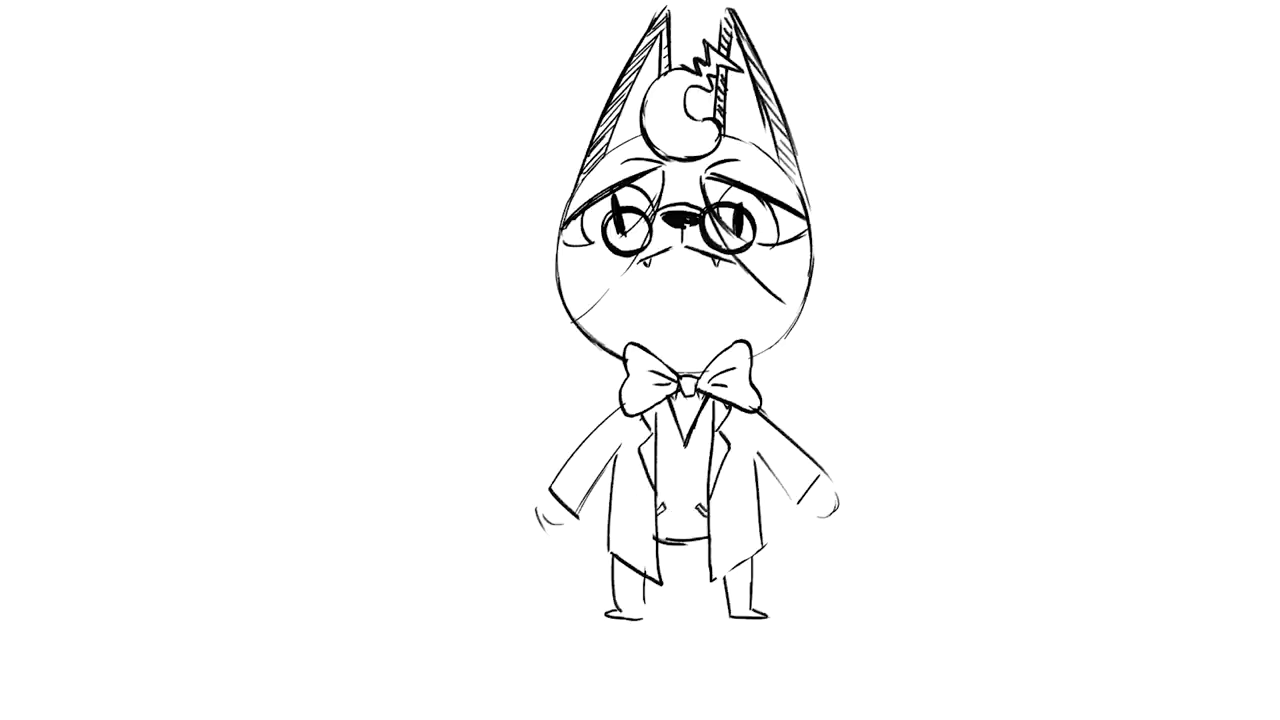
Draw a V-shaped vest bottom with hatching, outline both hands, and add cuff lines.
{"action": "mouse_move", "coordinate": [660, 541]}
{"action": "left_mouse_down"}
{"action": "mouse_move", "coordinate": [686, 558]}
{"action": "mouse_move", "coordinate": [656, 544]}
{"action": "left_mouse_up"}
{"action": "left_click_drag", "start_coordinate": [694, 482], "coordinate": [658, 532]}
{"action": "mouse_move", "coordinate": [704, 424]}
{"action": "left_mouse_down"}
{"action": "mouse_move", "coordinate": [660, 508]}
{"action": "mouse_move", "coordinate": [698, 431]}
{"action": "left_mouse_up"}
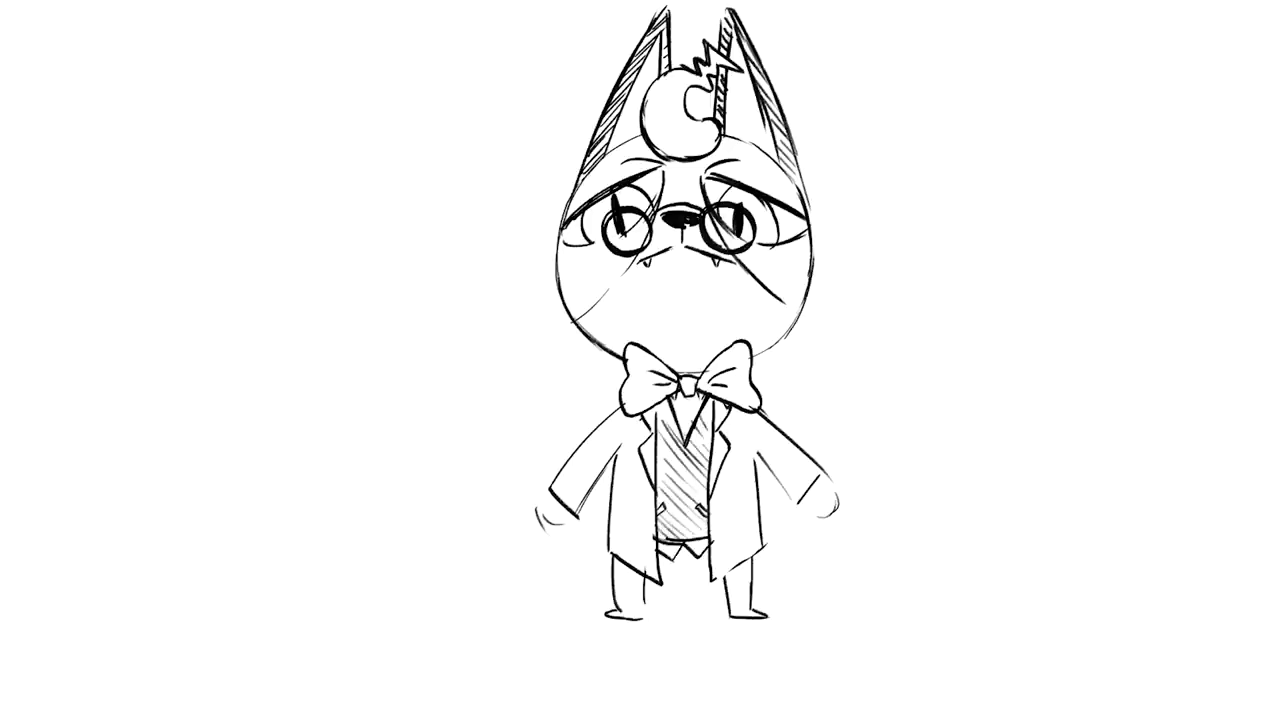
{"action": "left_click_drag", "start_coordinate": [550, 498], "coordinate": [574, 528]}
{"action": "left_click_drag", "start_coordinate": [804, 514], "coordinate": [832, 496]}
{"action": "mouse_move", "coordinate": [584, 486]}
{"action": "left_mouse_down"}
{"action": "mouse_move", "coordinate": [568, 510]}
{"action": "mouse_move", "coordinate": [588, 498]}
{"action": "left_mouse_up"}
{"action": "left_click_drag", "start_coordinate": [798, 476], "coordinate": [784, 502]}
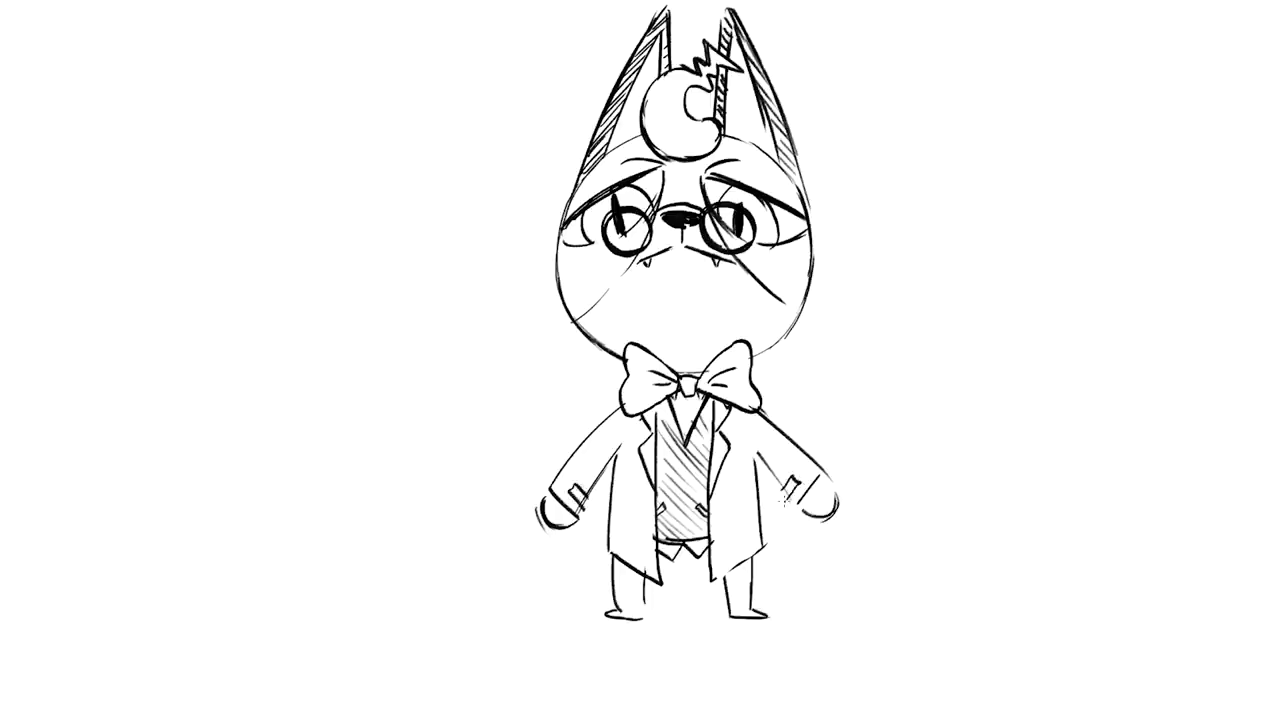
Draw narrow pocket strips on the left and right coat panels.
{"action": "mouse_move", "coordinate": [612, 510]}
{"action": "left_mouse_down"}
{"action": "mouse_move", "coordinate": [628, 502]}
{"action": "mouse_move", "coordinate": [634, 590]}
{"action": "left_mouse_up"}
{"action": "left_click_drag", "start_coordinate": [640, 520], "coordinate": [638, 590]}
{"action": "left_click_drag", "start_coordinate": [738, 502], "coordinate": [762, 498]}
{"action": "mouse_move", "coordinate": [744, 514]}
{"action": "left_mouse_down"}
{"action": "mouse_move", "coordinate": [764, 510]}
{"action": "mouse_move", "coordinate": [732, 564]}
{"action": "mouse_move", "coordinate": [736, 592]}
{"action": "left_mouse_up"}
{"action": "left_click_drag", "start_coordinate": [742, 510], "coordinate": [740, 588]}
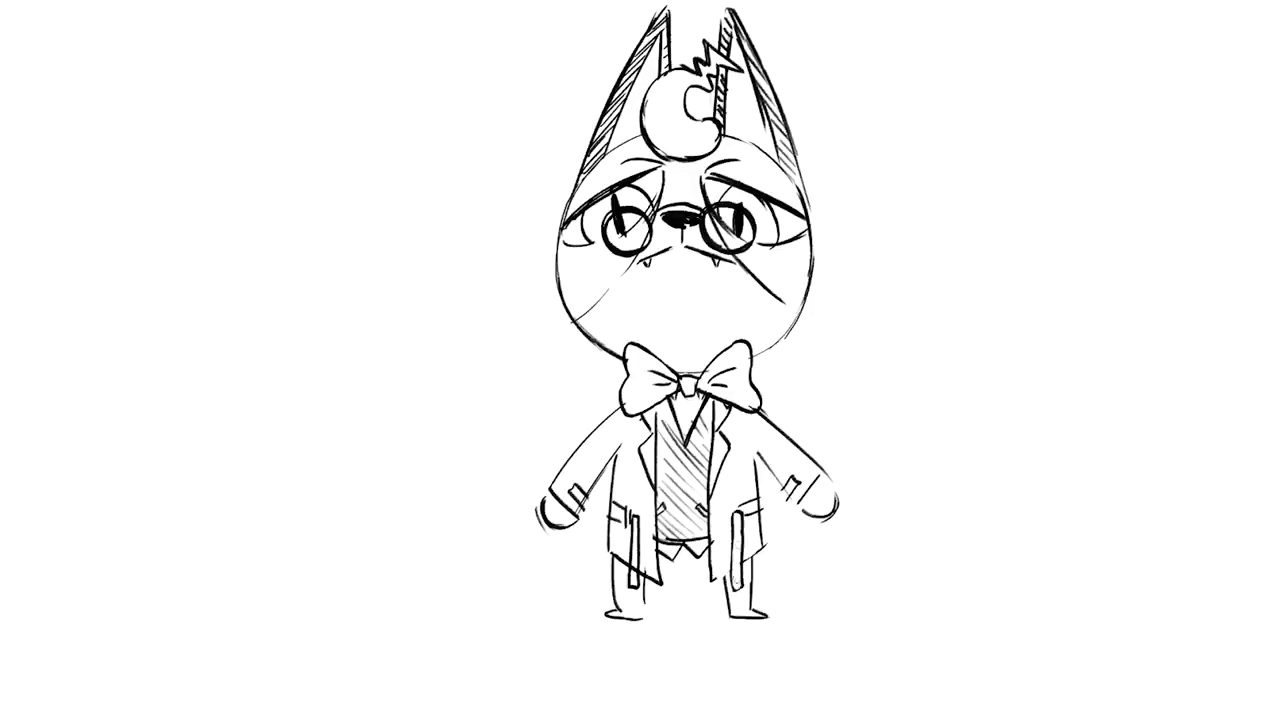
{"action": "key", "text": "ctrl+z"}
{"action": "key", "text": "ctrl+z"}
{"action": "key", "text": "ctrl+z"}
{"action": "key", "text": "ctrl+z"}
{"action": "left_click_drag", "start_coordinate": [630, 587], "coordinate": [641, 514]}
{"action": "left_click_drag", "start_coordinate": [745, 520], "coordinate": [743, 580]}
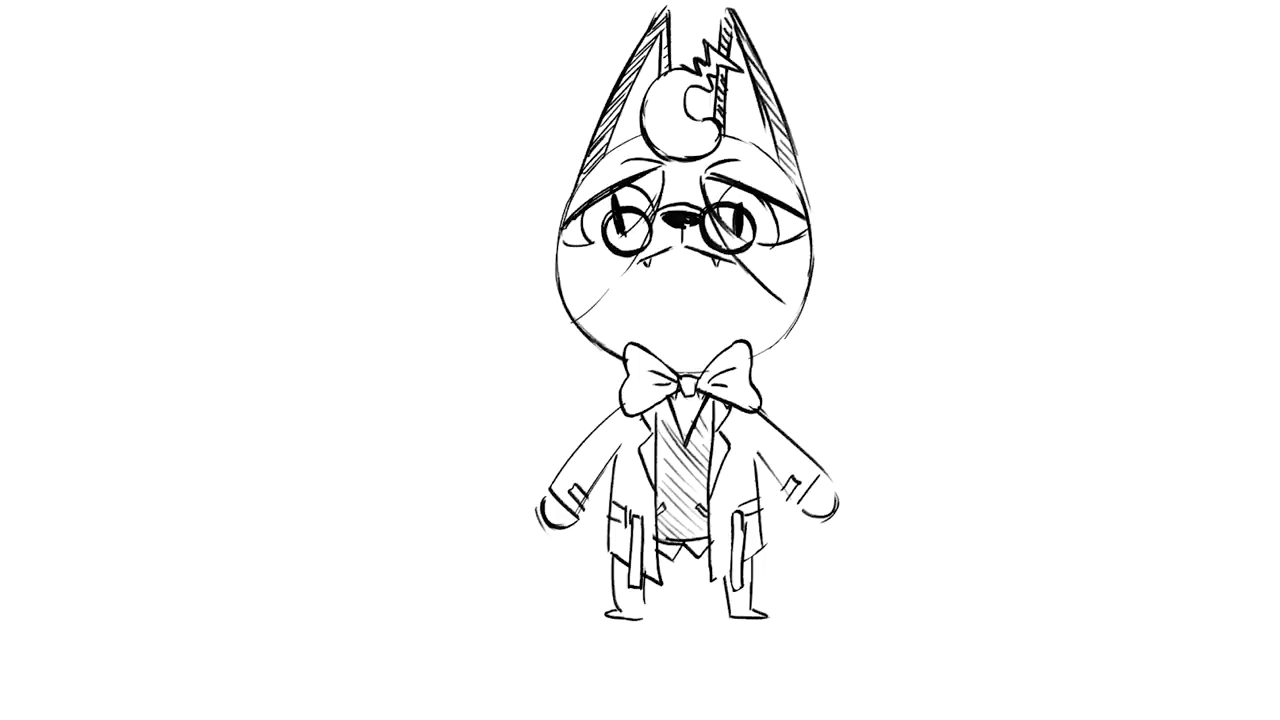
Darken the hands and vest hatching, and sketch a curled tail beside the legs.
{"action": "left_click_drag", "start_coordinate": [546, 512], "coordinate": [572, 522]}
{"action": "left_click_drag", "start_coordinate": [800, 500], "coordinate": [830, 514]}
{"action": "left_click_drag", "start_coordinate": [662, 566], "coordinate": [708, 574]}
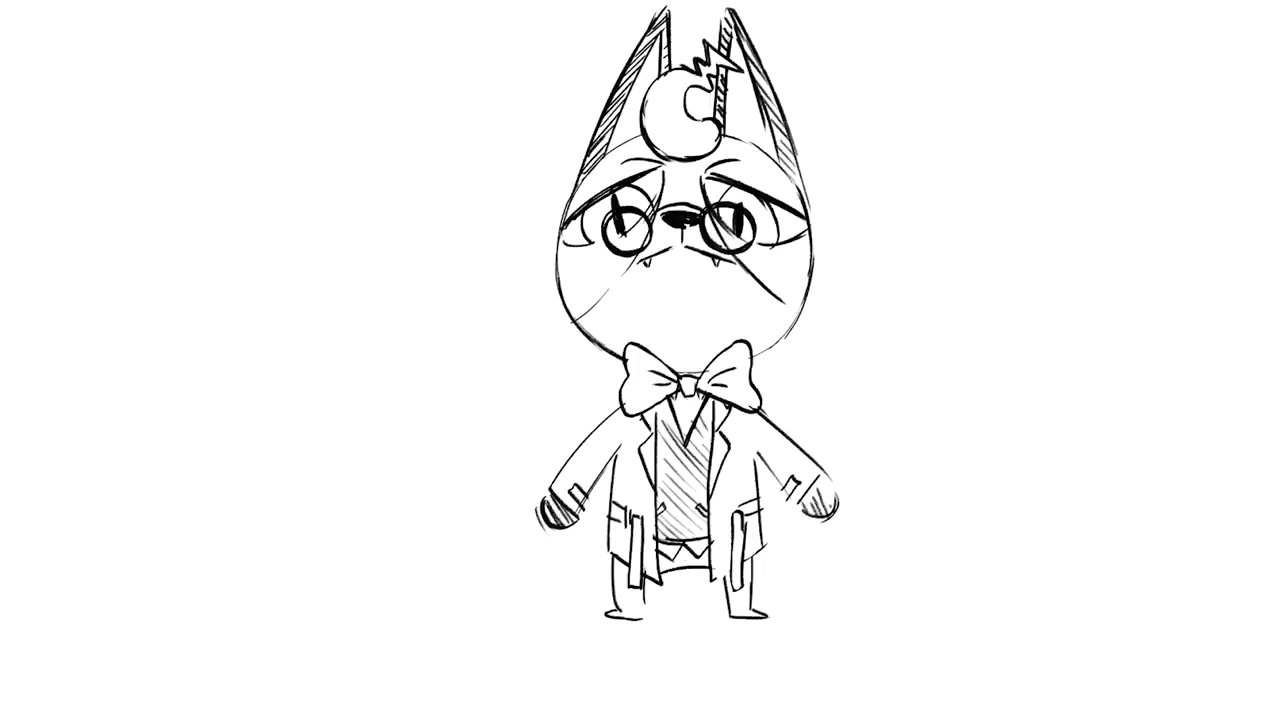
{"action": "left_click_drag", "start_coordinate": [674, 406], "coordinate": [664, 430]}
{"action": "left_click_drag", "start_coordinate": [670, 408], "coordinate": [661, 427]}
{"action": "mouse_move", "coordinate": [755, 580]}
{"action": "left_mouse_down"}
{"action": "mouse_move", "coordinate": [846, 530]}
{"action": "mouse_move", "coordinate": [754, 576]}
{"action": "mouse_move", "coordinate": [766, 560]}
{"action": "mouse_move", "coordinate": [818, 562]}
{"action": "left_mouse_up"}
Sketch the boxy briefcase outline below the left hand.
{"action": "mouse_move", "coordinate": [814, 564]}
{"action": "left_mouse_down"}
{"action": "mouse_move", "coordinate": [832, 546]}
{"action": "mouse_move", "coordinate": [818, 522]}
{"action": "left_mouse_up"}
{"action": "key", "text": "ctrl+z"}
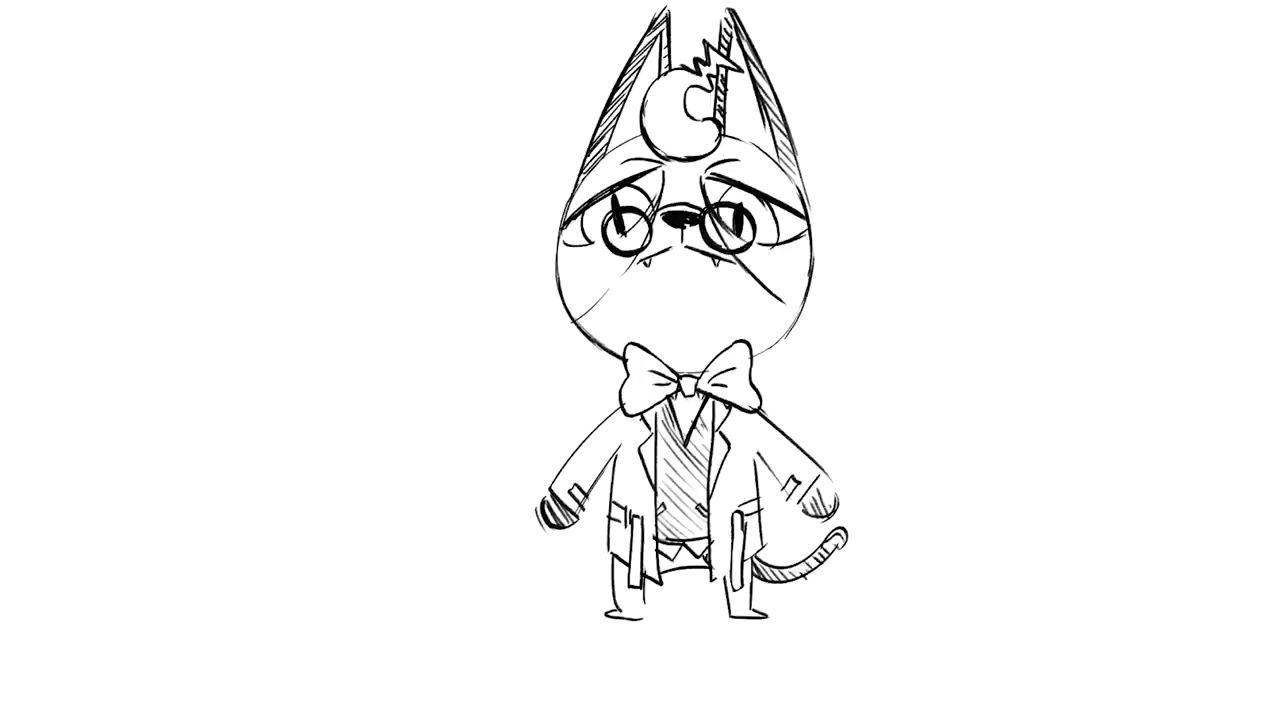
{"action": "left_click_drag", "start_coordinate": [542, 522], "coordinate": [586, 551]}
{"action": "left_click_drag", "start_coordinate": [494, 608], "coordinate": [490, 630]}
{"action": "mouse_move", "coordinate": [500, 537]}
{"action": "left_mouse_down"}
{"action": "mouse_move", "coordinate": [491, 628]}
{"action": "mouse_move", "coordinate": [520, 530]}
{"action": "left_mouse_up"}
{"action": "left_click_drag", "start_coordinate": [490, 630], "coordinate": [524, 620]}
{"action": "left_click_drag", "start_coordinate": [530, 602], "coordinate": [532, 626]}
{"action": "mouse_move", "coordinate": [525, 535]}
{"action": "left_mouse_down"}
{"action": "mouse_move", "coordinate": [527, 606]}
{"action": "mouse_move", "coordinate": [566, 632]}
{"action": "mouse_move", "coordinate": [602, 630]}
{"action": "left_mouse_up"}
Reinforce the briefcase edges, add a lined label, and draw its top handle.
{"action": "left_click_drag", "start_coordinate": [591, 560], "coordinate": [600, 628]}
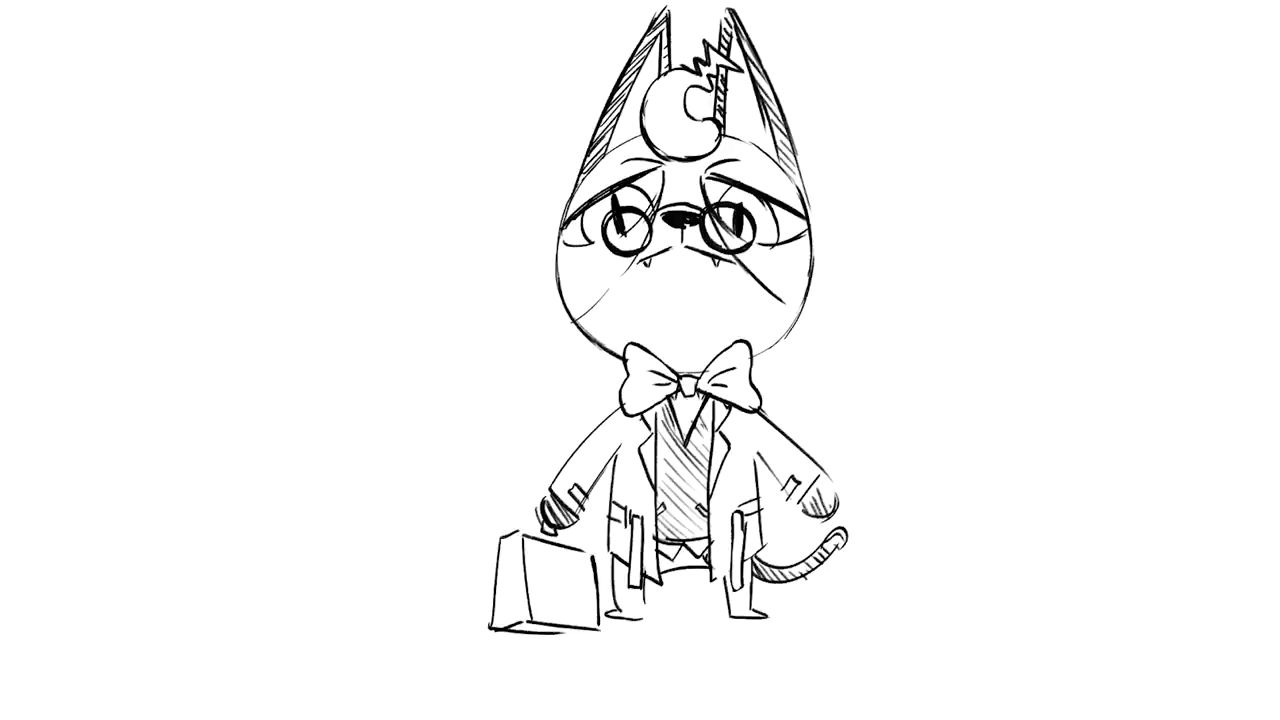
{"action": "mouse_move", "coordinate": [514, 620]}
{"action": "left_mouse_down"}
{"action": "mouse_move", "coordinate": [515, 545]}
{"action": "mouse_move", "coordinate": [516, 616]}
{"action": "left_mouse_up"}
{"action": "mouse_move", "coordinate": [518, 531]}
{"action": "left_mouse_down"}
{"action": "mouse_move", "coordinate": [533, 616]}
{"action": "mouse_move", "coordinate": [556, 614]}
{"action": "mouse_move", "coordinate": [587, 570]}
{"action": "mouse_move", "coordinate": [552, 553]}
{"action": "mouse_move", "coordinate": [586, 567]}
{"action": "mouse_move", "coordinate": [556, 563]}
{"action": "mouse_move", "coordinate": [559, 573]}
{"action": "left_mouse_up"}
{"action": "mouse_move", "coordinate": [541, 579]}
{"action": "left_mouse_down"}
{"action": "mouse_move", "coordinate": [555, 581]}
{"action": "mouse_move", "coordinate": [552, 607]}
{"action": "mouse_move", "coordinate": [582, 611]}
{"action": "left_mouse_up"}
{"action": "mouse_move", "coordinate": [561, 597]}
{"action": "left_mouse_down"}
{"action": "mouse_move", "coordinate": [584, 602]}
{"action": "mouse_move", "coordinate": [576, 569]}
{"action": "left_mouse_up"}
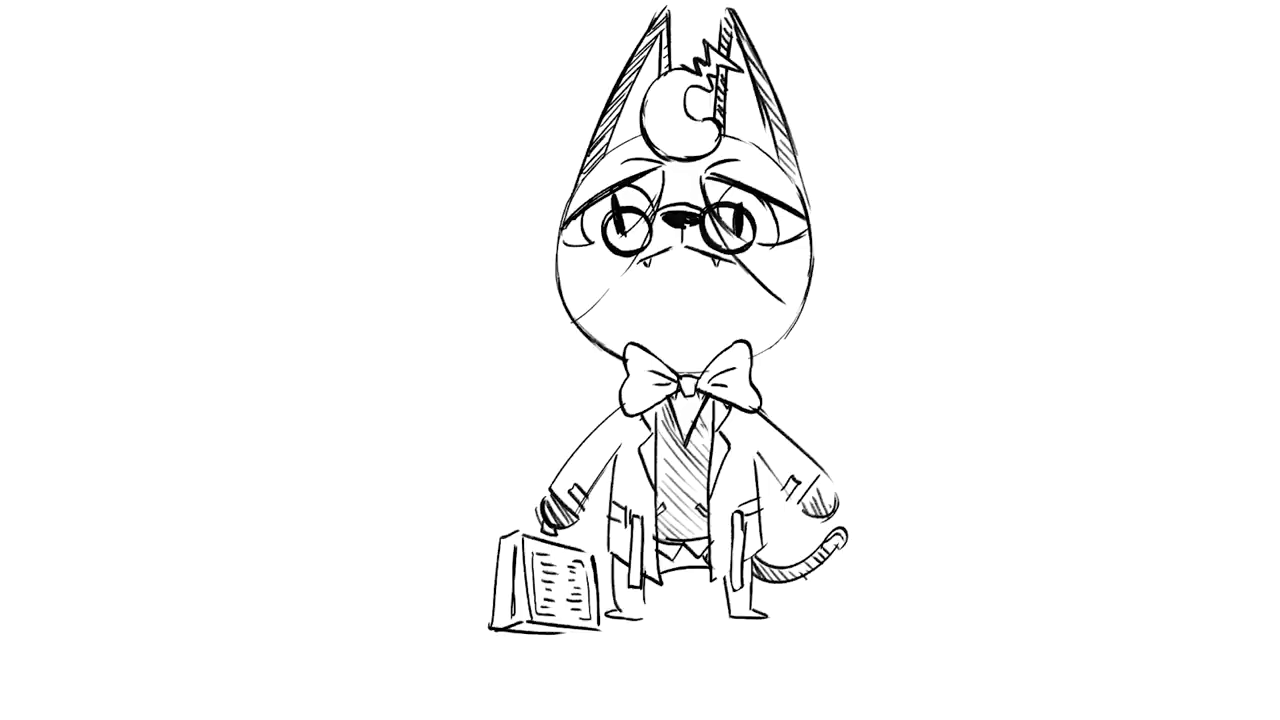
{"action": "mouse_move", "coordinate": [530, 536]}
{"action": "left_mouse_down"}
{"action": "mouse_move", "coordinate": [536, 525]}
{"action": "mouse_move", "coordinate": [568, 544]}
{"action": "mouse_move", "coordinate": [562, 534]}
{"action": "left_mouse_up"}
Darken the bow-tie knot and erase the old foot lines under both legs.
{"action": "left_click_drag", "start_coordinate": [676, 371], "coordinate": [704, 374]}
{"action": "left_click_drag", "start_coordinate": [724, 614], "coordinate": [762, 616]}
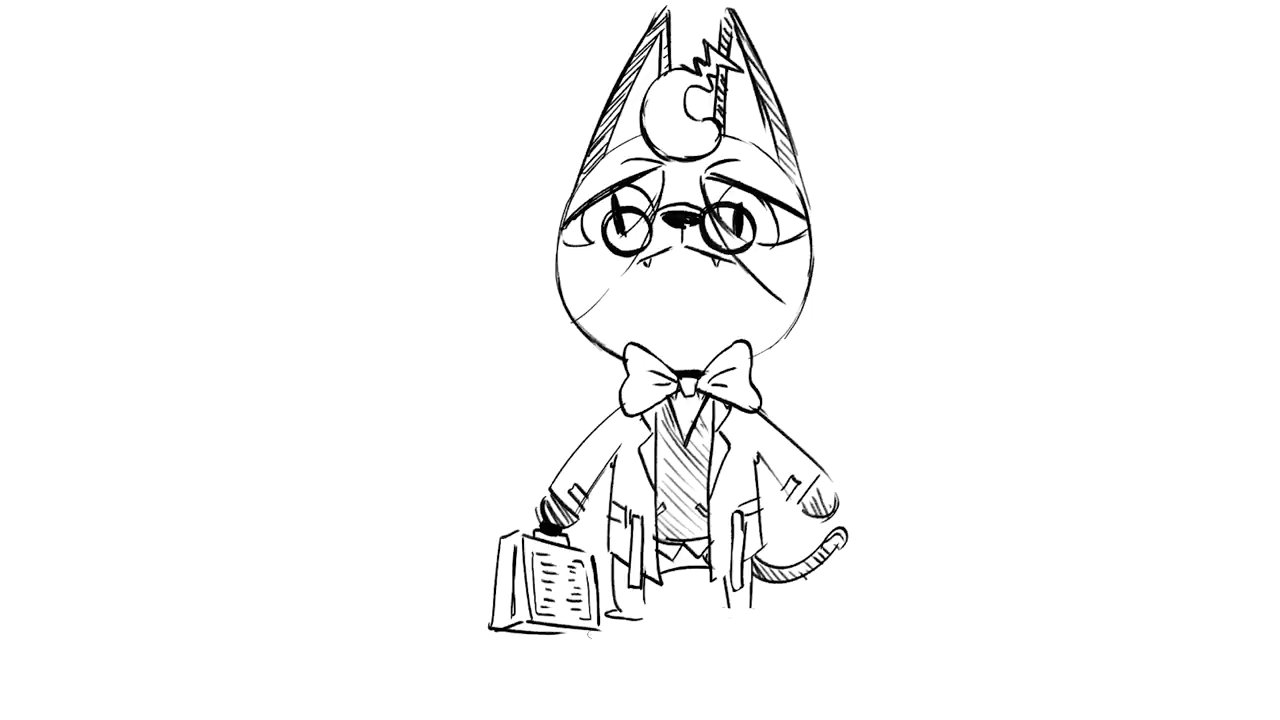
{"action": "left_click_drag", "start_coordinate": [608, 622], "coordinate": [638, 614]}
Draw long trouser legs down to the canvas bottom, hatching their ends.
{"action": "mouse_move", "coordinate": [728, 586]}
{"action": "left_mouse_down"}
{"action": "mouse_move", "coordinate": [732, 718]}
{"action": "mouse_move", "coordinate": [752, 718]}
{"action": "left_mouse_up"}
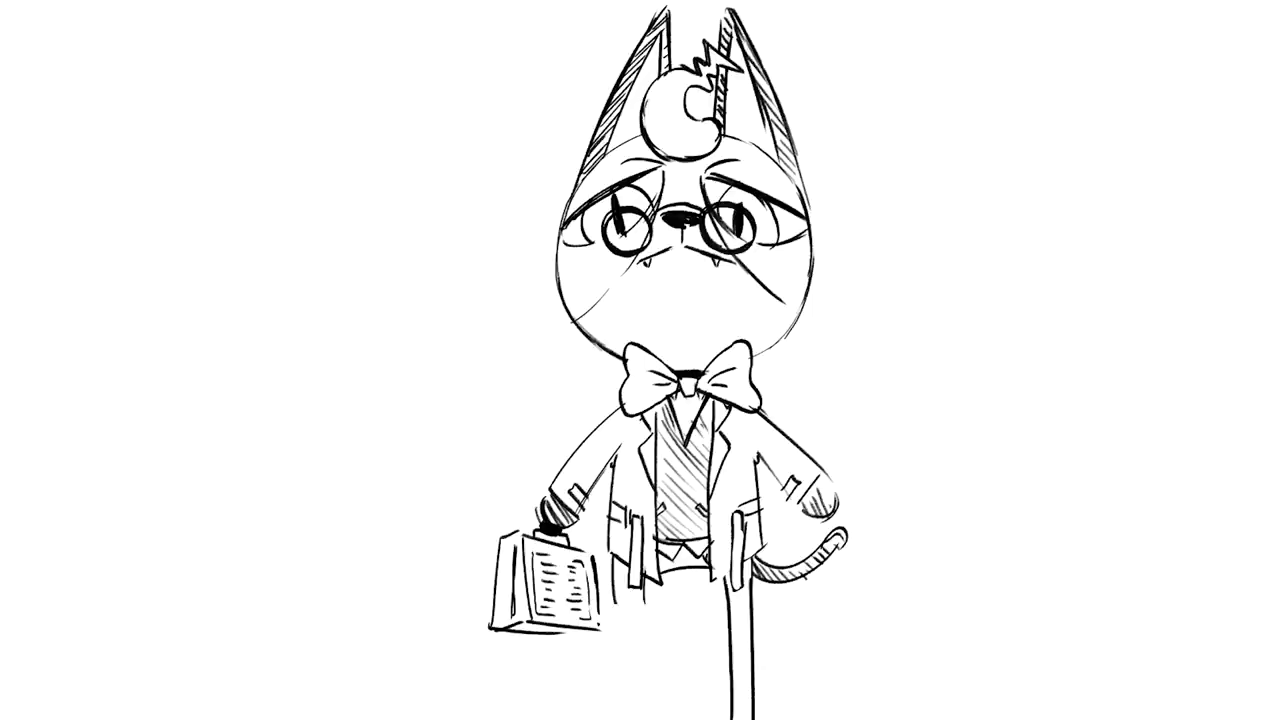
{"action": "left_click_drag", "start_coordinate": [626, 604], "coordinate": [616, 718]}
{"action": "left_click_drag", "start_coordinate": [631, 550], "coordinate": [631, 718]}
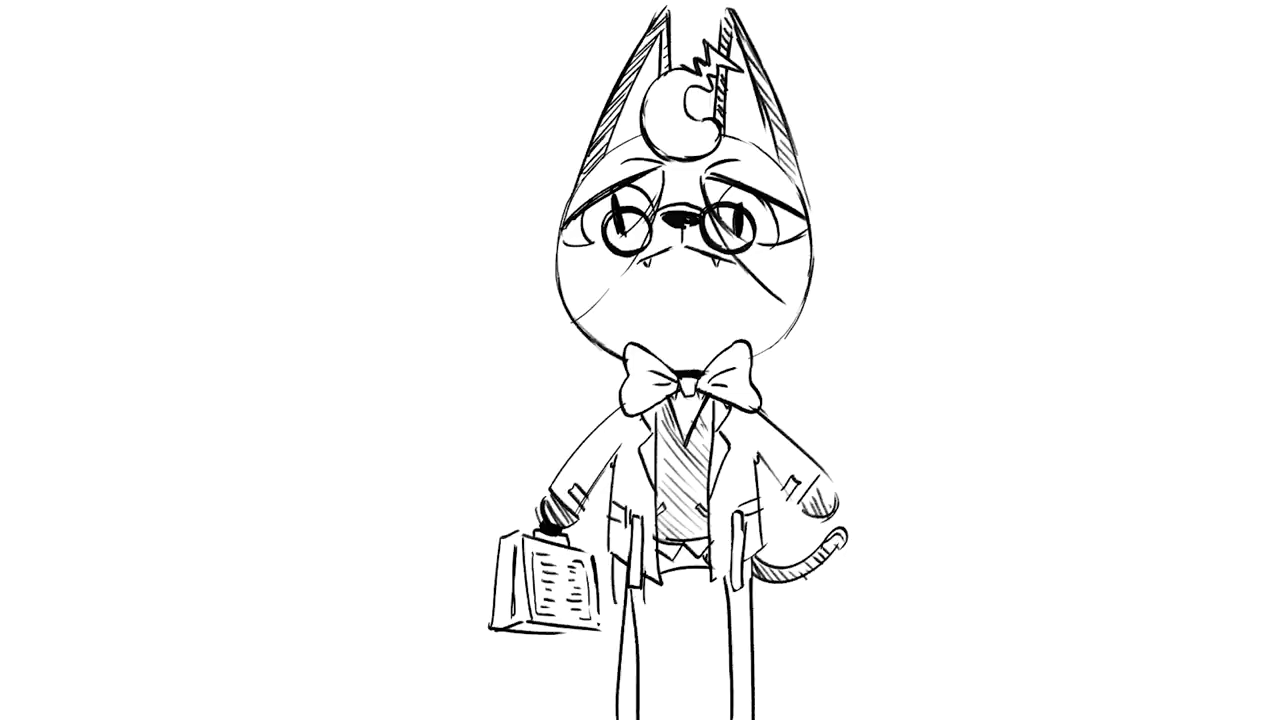
{"action": "mouse_move", "coordinate": [621, 600]}
{"action": "left_mouse_down"}
{"action": "mouse_move", "coordinate": [614, 708]}
{"action": "mouse_move", "coordinate": [617, 604]}
{"action": "left_mouse_up"}
{"action": "left_click_drag", "start_coordinate": [634, 601], "coordinate": [631, 615]}
{"action": "mouse_move", "coordinate": [752, 708]}
{"action": "left_mouse_down"}
{"action": "mouse_move", "coordinate": [742, 719]}
{"action": "mouse_move", "coordinate": [733, 710]}
{"action": "mouse_move", "coordinate": [739, 688]}
{"action": "left_mouse_up"}
{"action": "left_click_drag", "start_coordinate": [636, 702], "coordinate": [620, 717]}
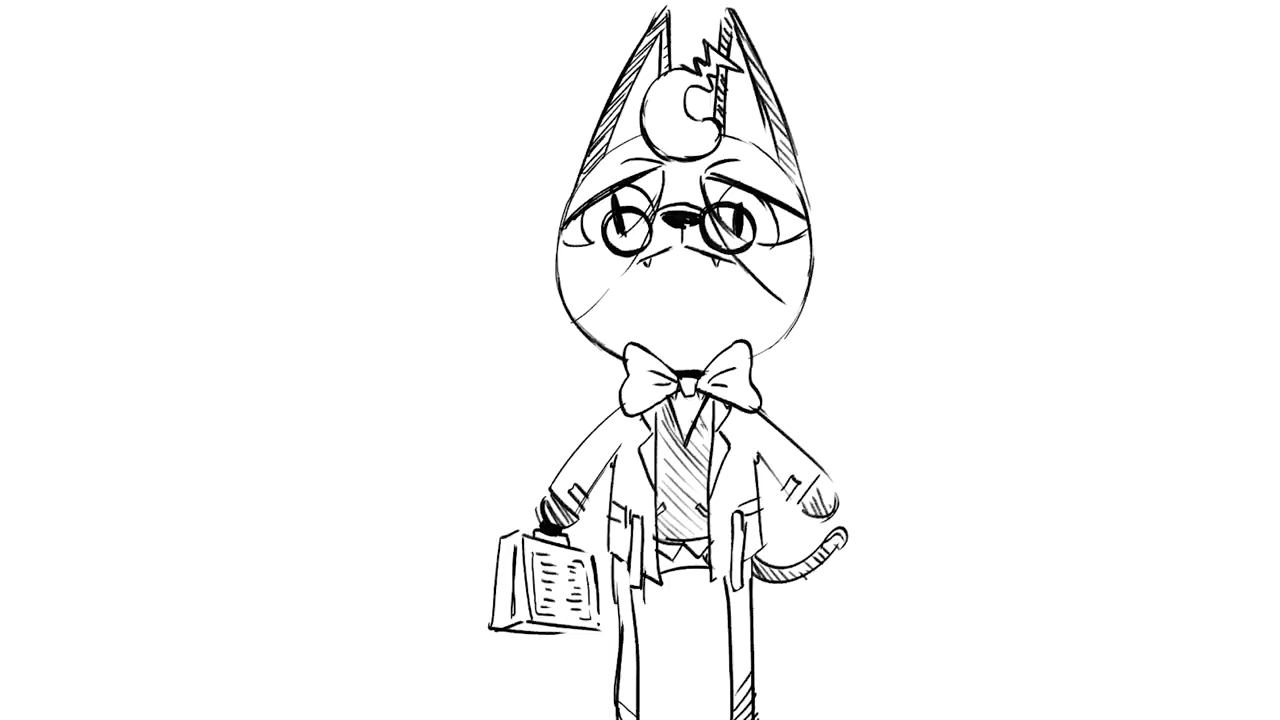
With a soft brush, paint grey shading over the cheek, mouth, chin and nose.
{"action": "right_click", "coordinate": [645, 265]}
{"action": "mouse_move", "coordinate": [640, 260]}
{"action": "left_mouse_down"}
{"action": "mouse_move", "coordinate": [600, 370]}
{"action": "mouse_move", "coordinate": [700, 290]}
{"action": "left_mouse_up"}
{"action": "left_click_drag", "start_coordinate": [640, 230], "coordinate": [700, 370]}
{"action": "mouse_move", "coordinate": [690, 200]}
{"action": "left_mouse_down"}
{"action": "mouse_move", "coordinate": [695, 340]}
{"action": "mouse_move", "coordinate": [660, 300]}
{"action": "mouse_move", "coordinate": [650, 170]}
{"action": "left_mouse_up"}
{"action": "left_click_drag", "start_coordinate": [720, 330], "coordinate": [680, 140]}
{"action": "left_click_drag", "start_coordinate": [710, 360], "coordinate": [670, 110]}
{"action": "mouse_move", "coordinate": [690, 230]}
{"action": "left_mouse_down"}
{"action": "mouse_move", "coordinate": [670, 100]}
{"action": "mouse_move", "coordinate": [690, 90]}
{"action": "mouse_move", "coordinate": [690, 190]}
{"action": "left_mouse_up"}
Shade the forehead emblem and bun area with smooth, even grey.
{"action": "left_click_drag", "start_coordinate": [650, 70], "coordinate": [700, 190]}
{"action": "left_click_drag", "start_coordinate": [700, 60], "coordinate": [720, 200]}
{"action": "left_click_drag", "start_coordinate": [650, 70], "coordinate": [690, 210]}
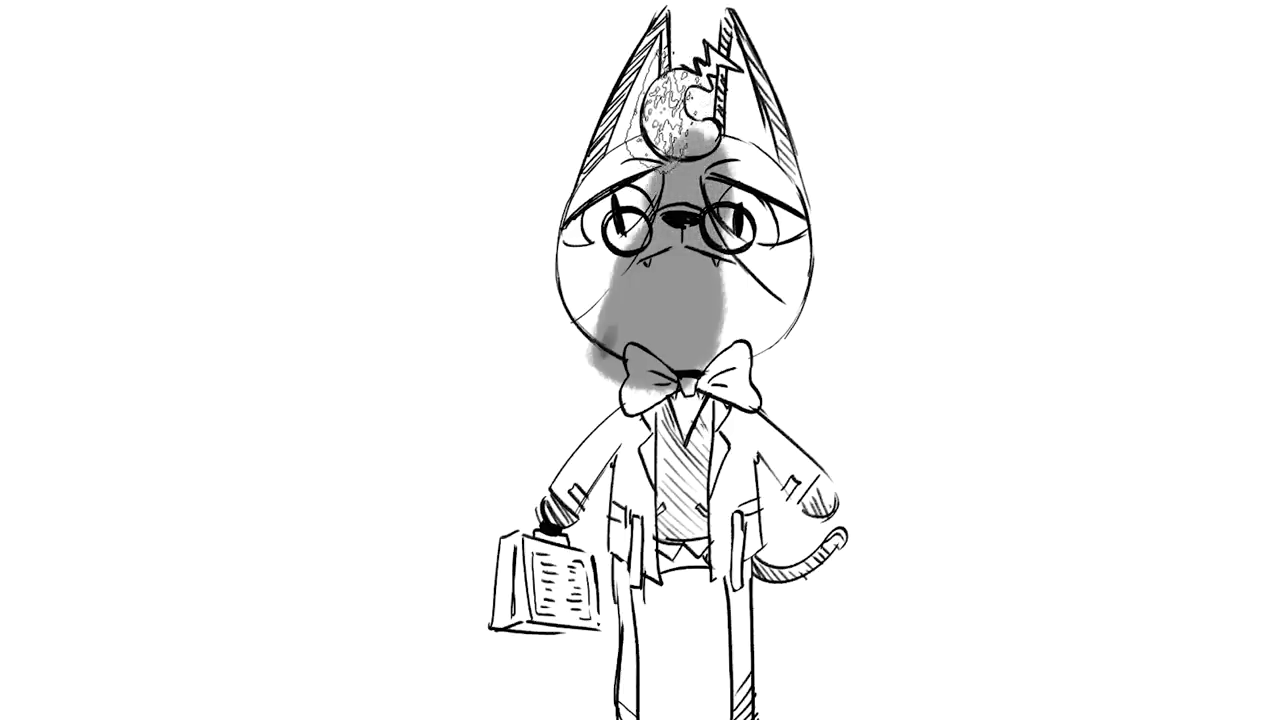
{"action": "left_click_drag", "start_coordinate": [650, 160], "coordinate": [690, 70]}
{"action": "left_click_drag", "start_coordinate": [720, 150], "coordinate": [700, 80]}
{"action": "left_click_drag", "start_coordinate": [640, 160], "coordinate": [690, 80]}
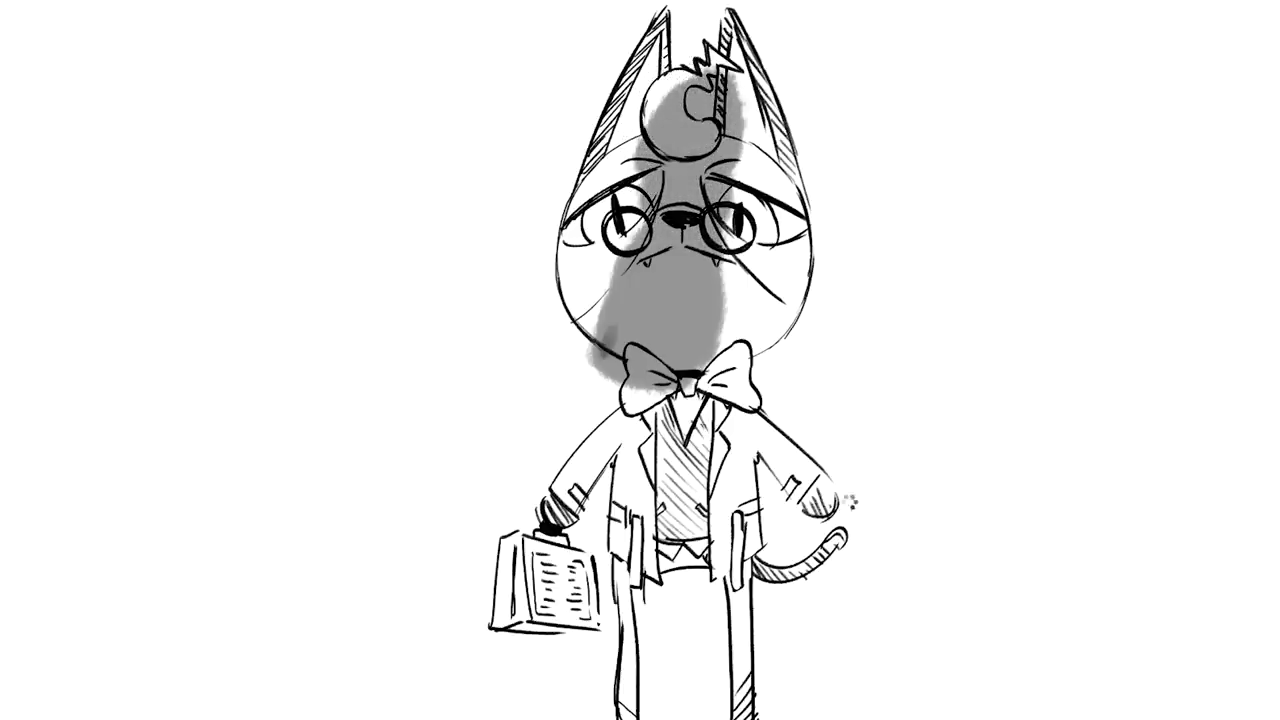
Switch to a textured brush and paint scratchy grey shading across the vest.
{"action": "right_click", "coordinate": [780, 470]}
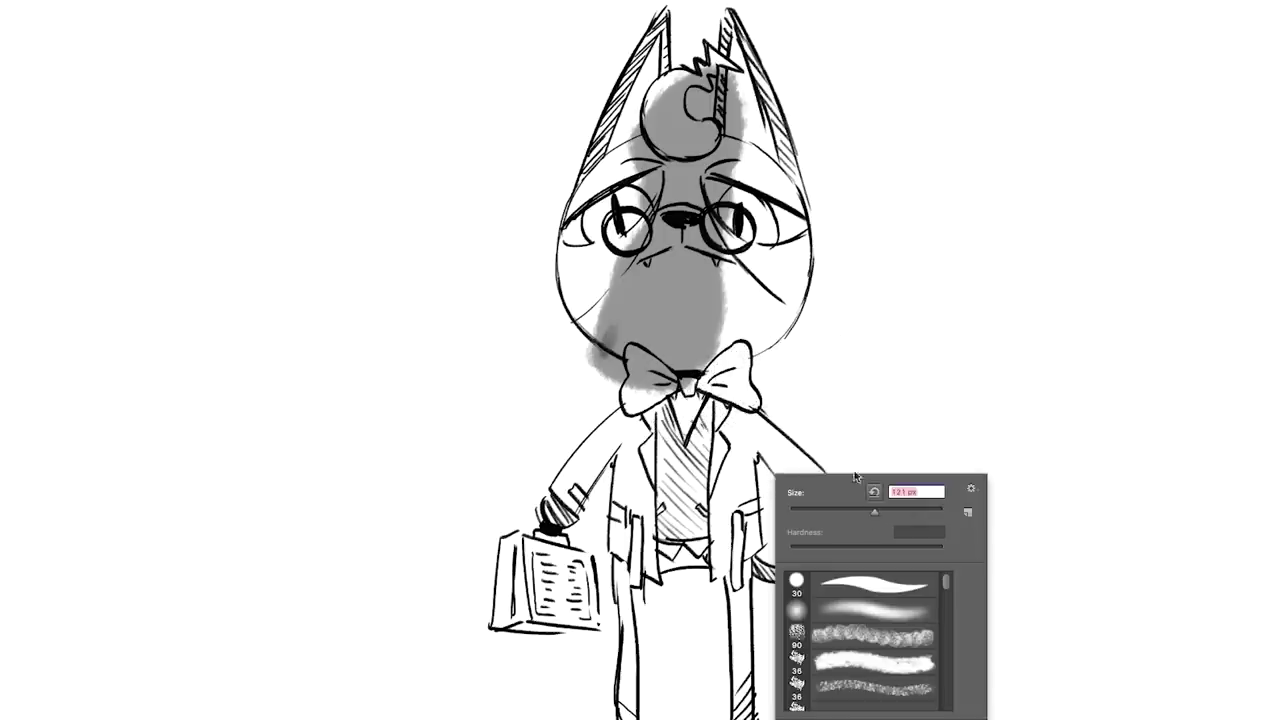
{"action": "left_click", "coordinate": [700, 400]}
{"action": "left_click_drag", "start_coordinate": [690, 440], "coordinate": [690, 530]}
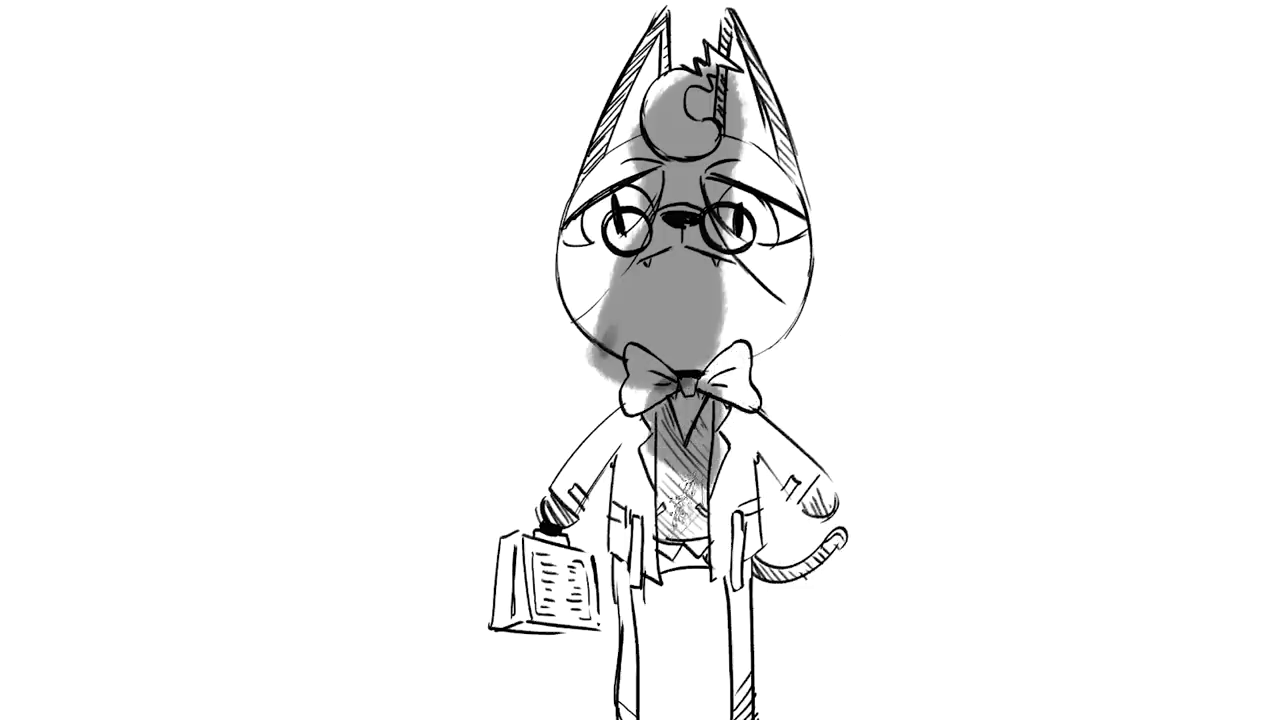
{"action": "left_click_drag", "start_coordinate": [700, 470], "coordinate": [680, 560]}
{"action": "left_click_drag", "start_coordinate": [720, 490], "coordinate": [650, 590]}
{"action": "mouse_move", "coordinate": [700, 520]}
{"action": "left_mouse_down"}
{"action": "mouse_move", "coordinate": [660, 585]}
{"action": "mouse_move", "coordinate": [675, 575]}
{"action": "left_mouse_up"}
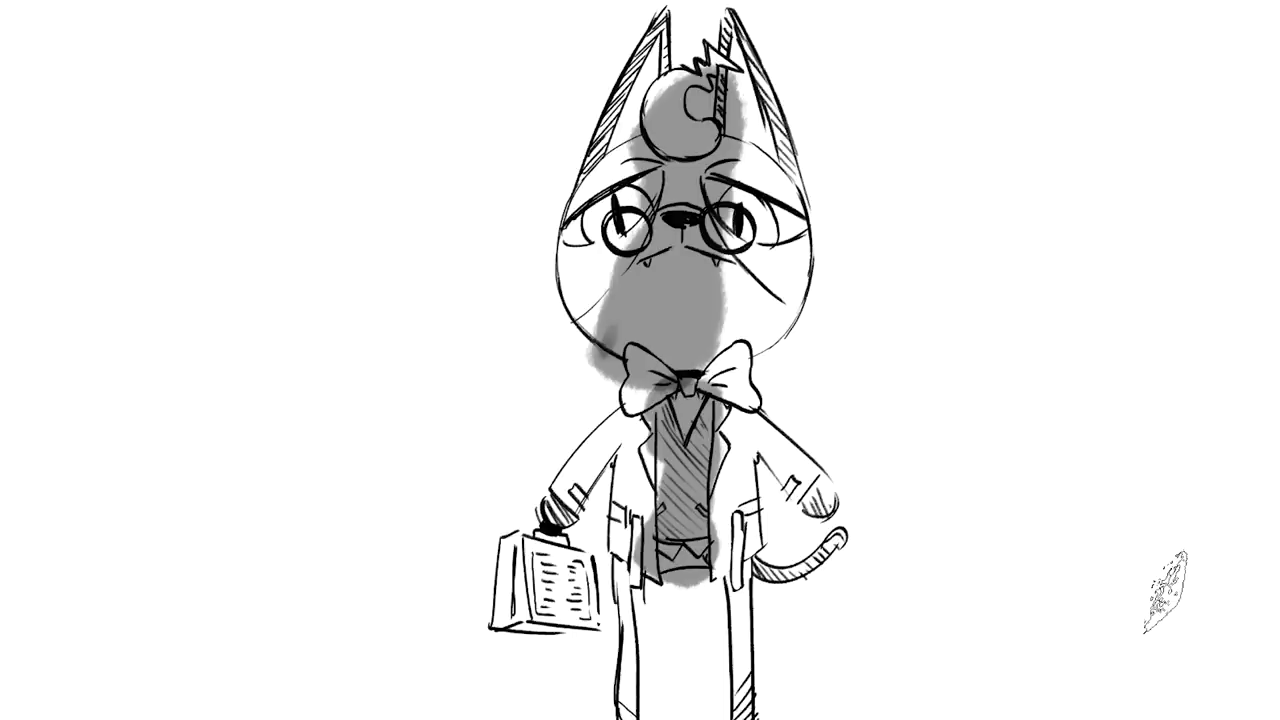
Shade the briefcase side and both trouser legs grey, then clean up the edges.
{"action": "mouse_move", "coordinate": [515, 620]}
{"action": "left_mouse_down"}
{"action": "mouse_move", "coordinate": [545, 585]}
{"action": "mouse_move", "coordinate": [540, 560]}
{"action": "left_mouse_up"}
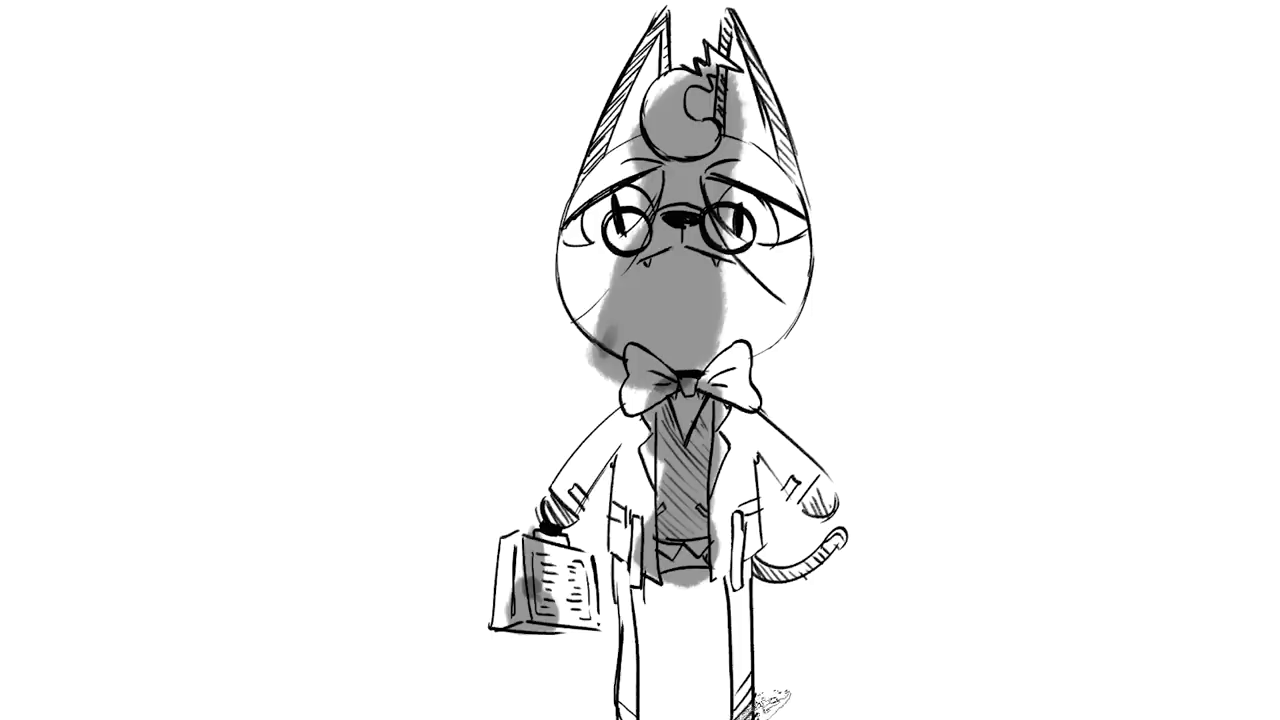
{"action": "left_click_drag", "start_coordinate": [755, 710], "coordinate": [760, 590]}
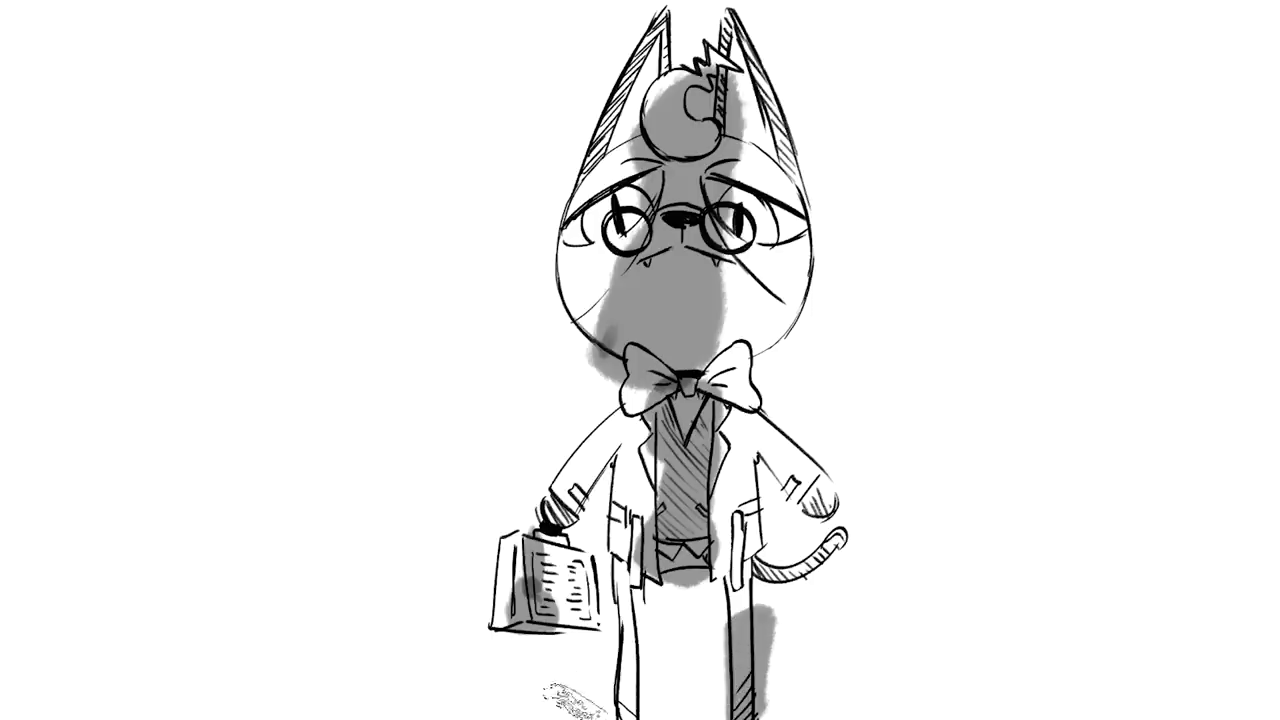
{"action": "left_click_drag", "start_coordinate": [598, 712], "coordinate": [626, 628]}
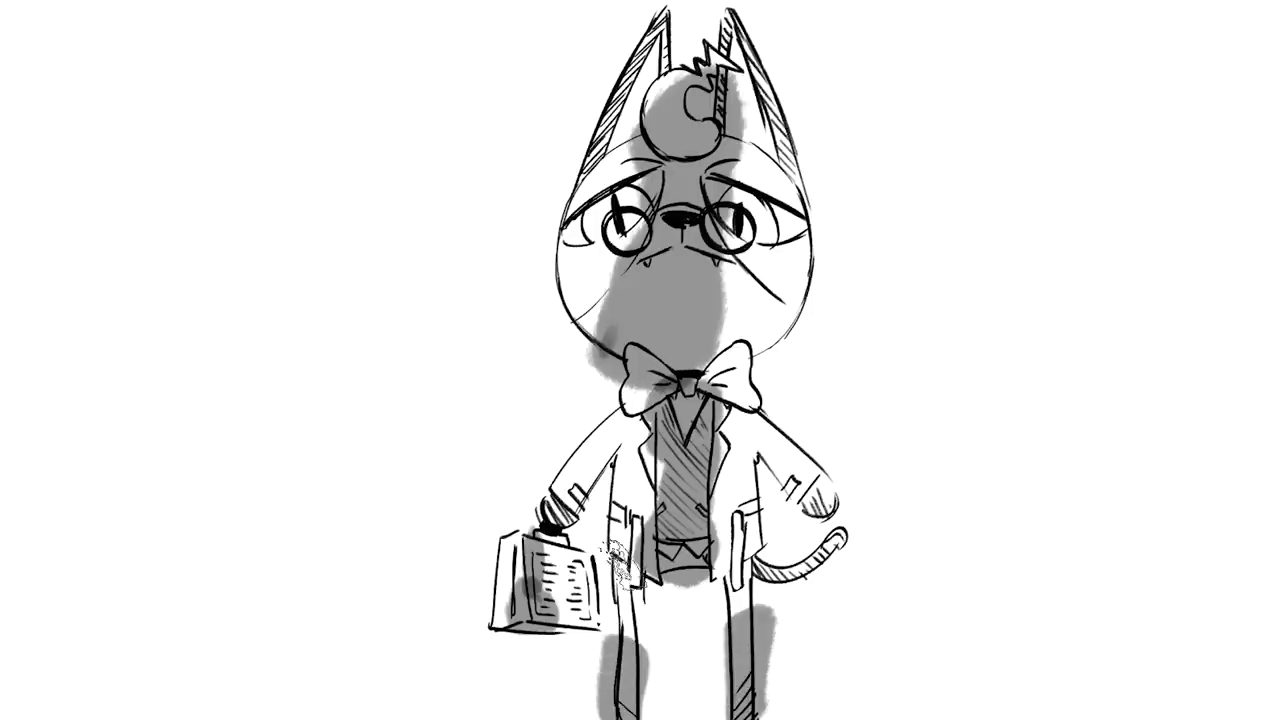
{"action": "mouse_move", "coordinate": [763, 608]}
{"action": "left_mouse_down"}
{"action": "mouse_move", "coordinate": [768, 705]}
{"action": "mouse_move", "coordinate": [765, 600]}
{"action": "left_mouse_up"}
{"action": "left_click_drag", "start_coordinate": [592, 668], "coordinate": [600, 636]}
{"action": "left_click_drag", "start_coordinate": [596, 705], "coordinate": [606, 640]}
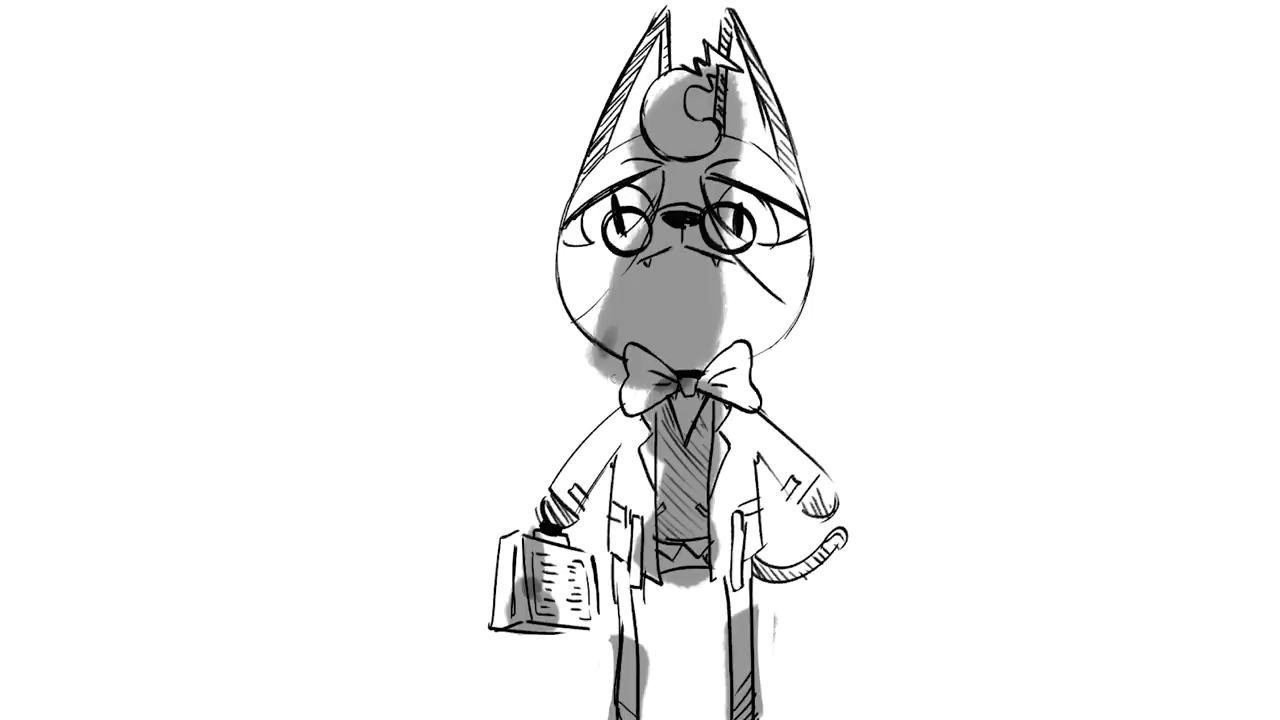
{"action": "left_click_drag", "start_coordinate": [616, 380], "coordinate": [590, 352]}
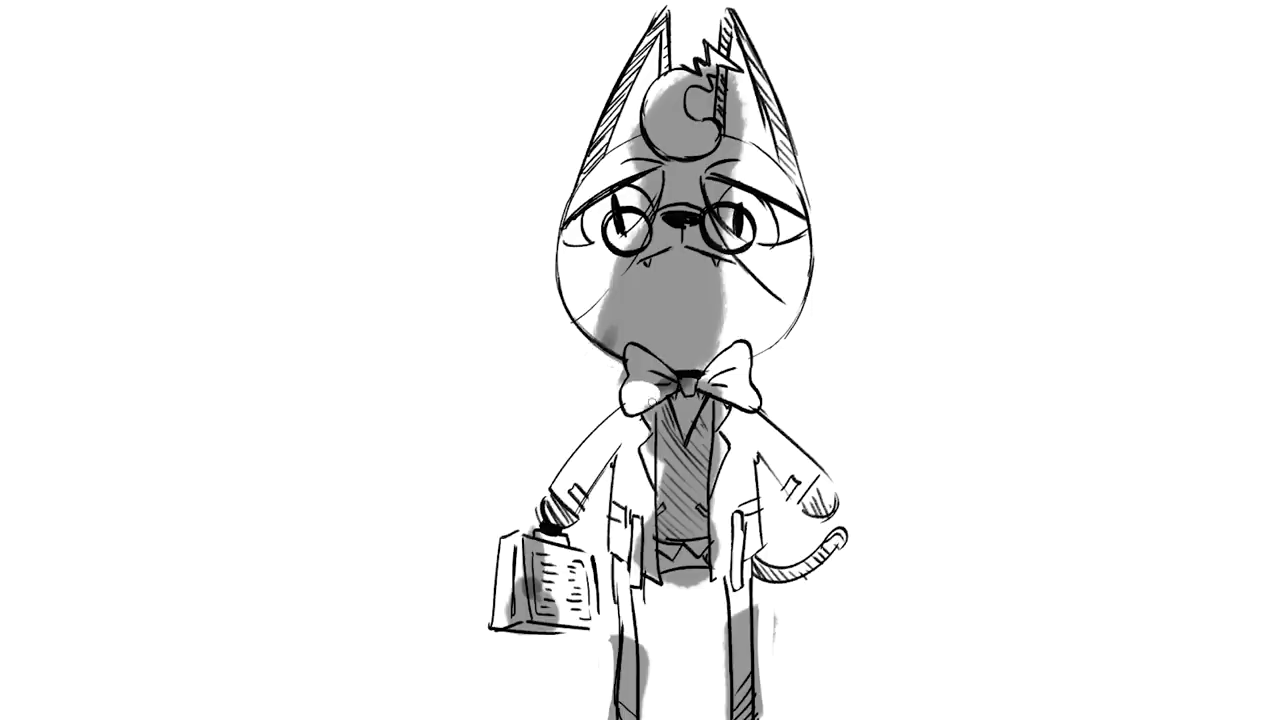
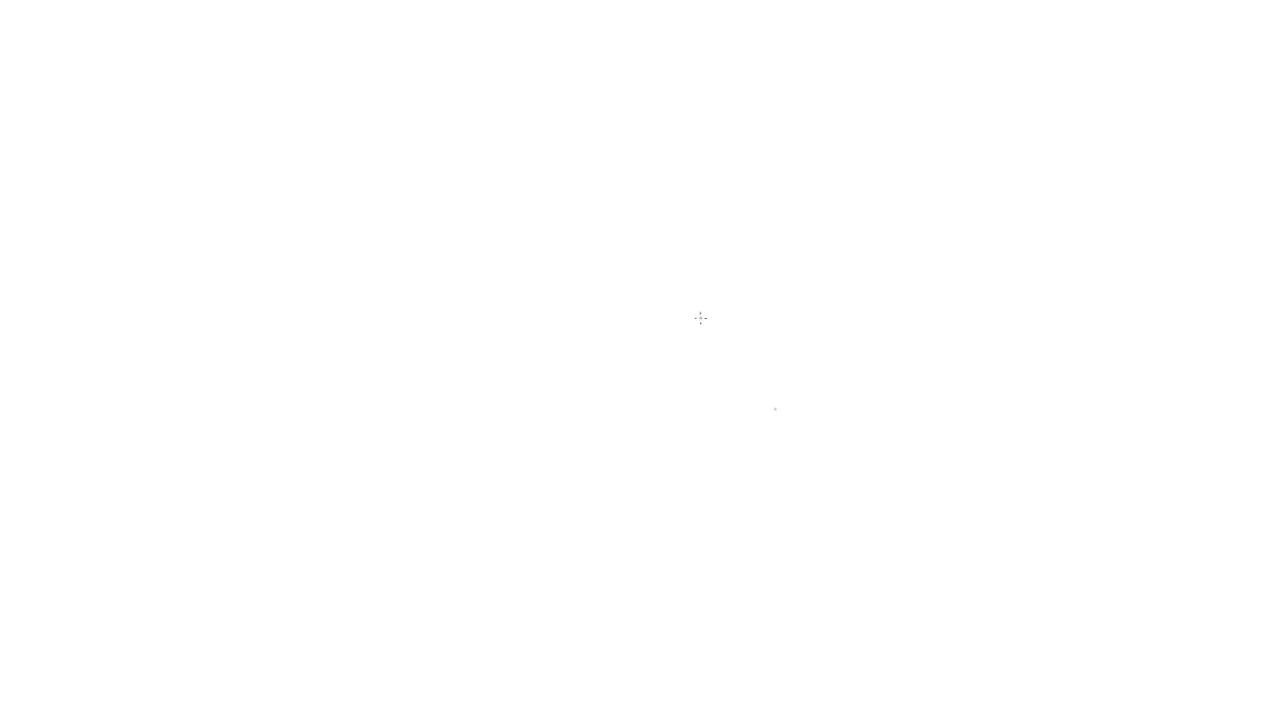
Sketch the wide elliptical top of the cylinder in light grey strokes.
{"action": "left_click_drag", "start_coordinate": [717, 305], "coordinate": [372, 262]}
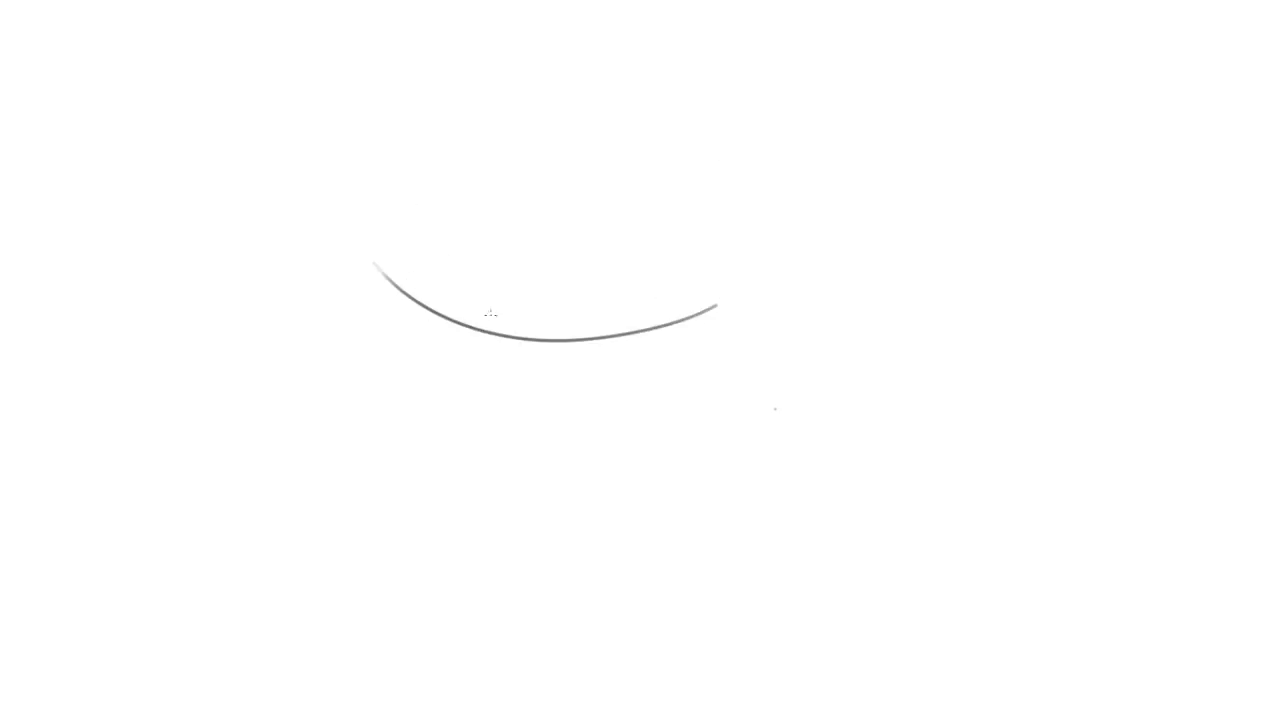
{"action": "key", "text": "ctrl+z"}
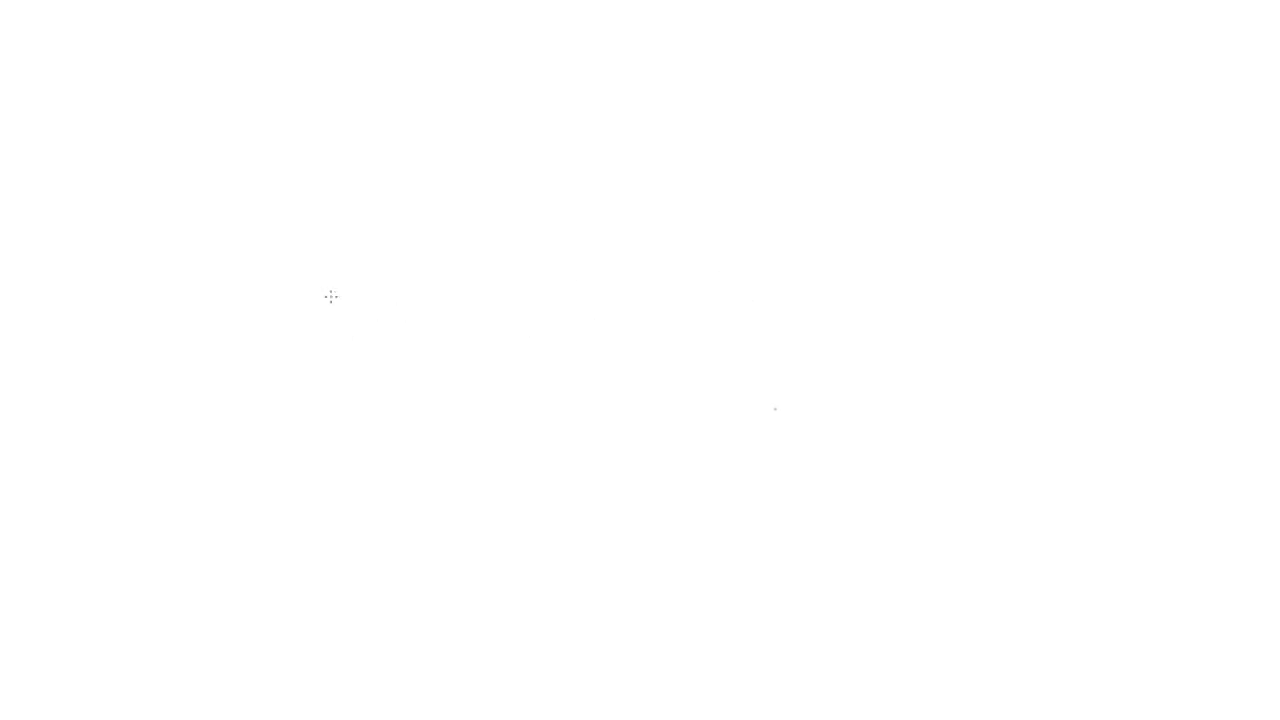
{"action": "left_click_drag", "start_coordinate": [338, 300], "coordinate": [892, 306]}
{"action": "mouse_move", "coordinate": [406, 326]}
{"action": "left_mouse_down"}
{"action": "mouse_move", "coordinate": [895, 312]}
{"action": "mouse_move", "coordinate": [932, 284]}
{"action": "left_mouse_up"}
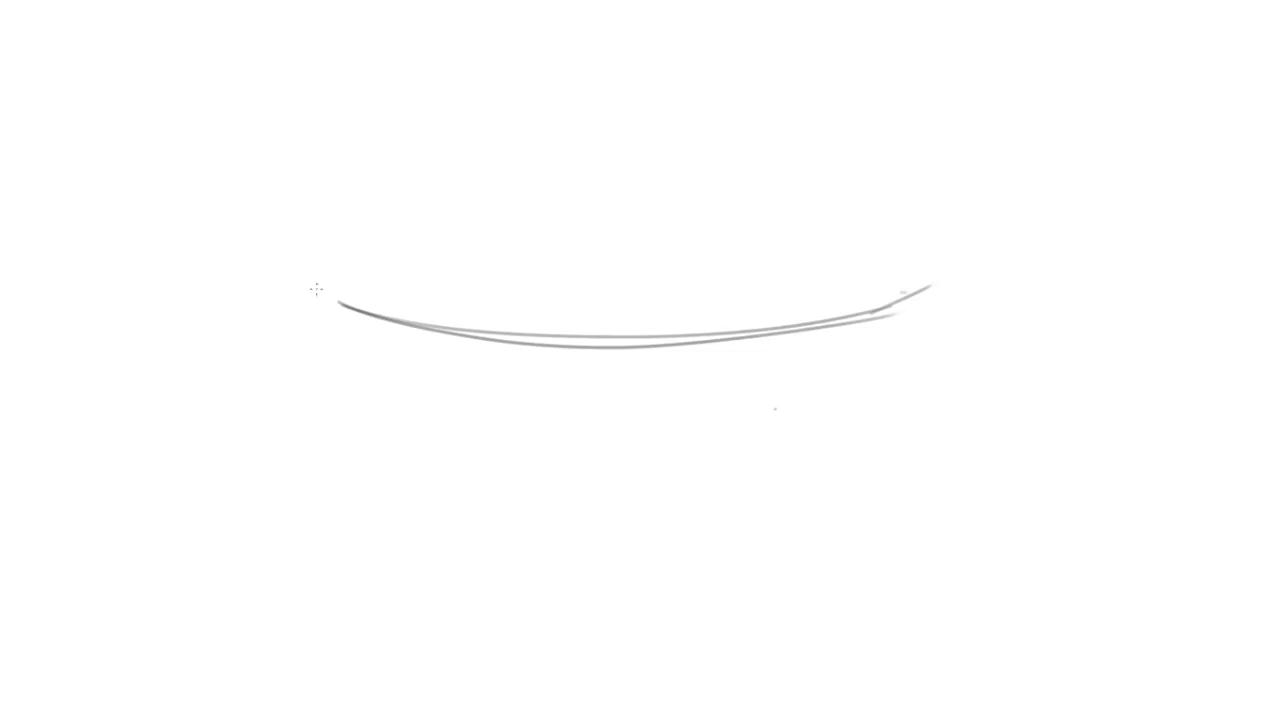
{"action": "mouse_move", "coordinate": [325, 297]}
{"action": "left_mouse_down"}
{"action": "mouse_move", "coordinate": [345, 234]}
{"action": "mouse_move", "coordinate": [443, 186]}
{"action": "left_mouse_up"}
{"action": "mouse_move", "coordinate": [352, 218]}
{"action": "left_mouse_down"}
{"action": "mouse_move", "coordinate": [720, 165]}
{"action": "mouse_move", "coordinate": [886, 208]}
{"action": "mouse_move", "coordinate": [928, 250]}
{"action": "mouse_move", "coordinate": [945, 295]}
{"action": "left_mouse_up"}
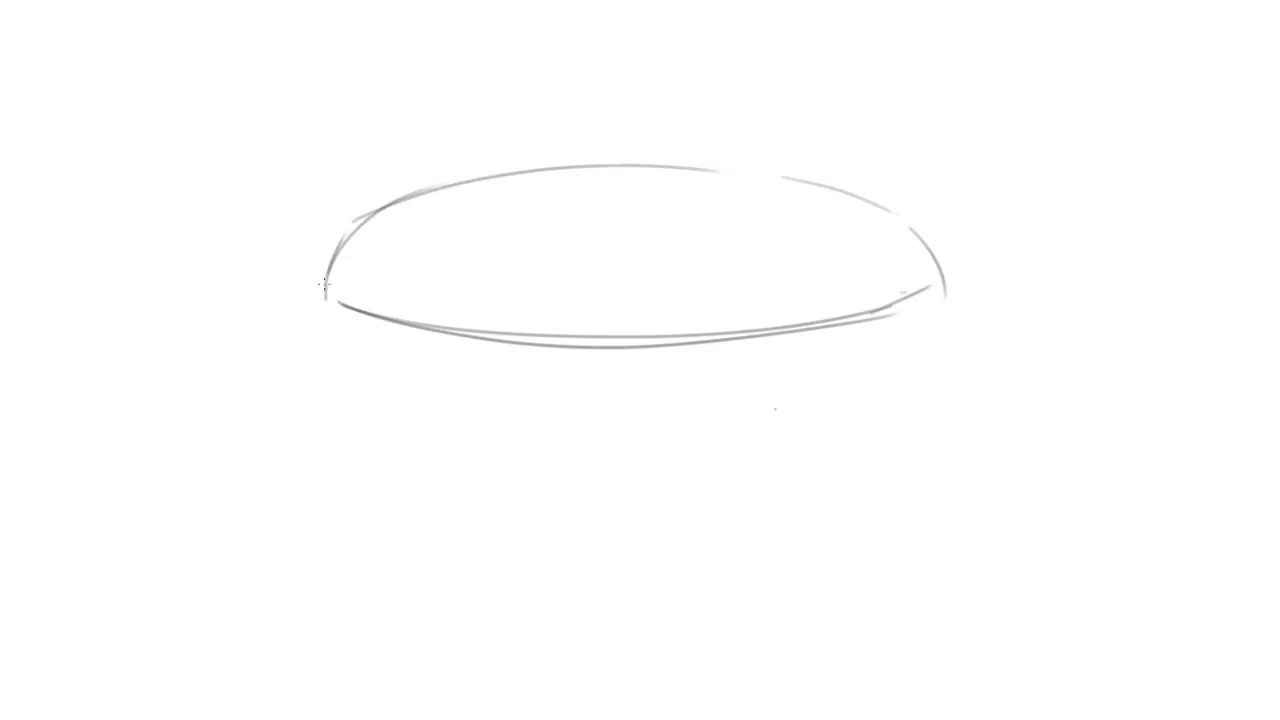
Draw the cylinder's left and right sides and its bottom curve.
{"action": "left_click_drag", "start_coordinate": [321, 292], "coordinate": [292, 452]}
{"action": "key", "text": "ctrl+z"}
{"action": "mouse_move", "coordinate": [328, 272]}
{"action": "left_mouse_down"}
{"action": "mouse_move", "coordinate": [300, 455]}
{"action": "mouse_move", "coordinate": [448, 541]}
{"action": "mouse_move", "coordinate": [776, 524]}
{"action": "left_mouse_up"}
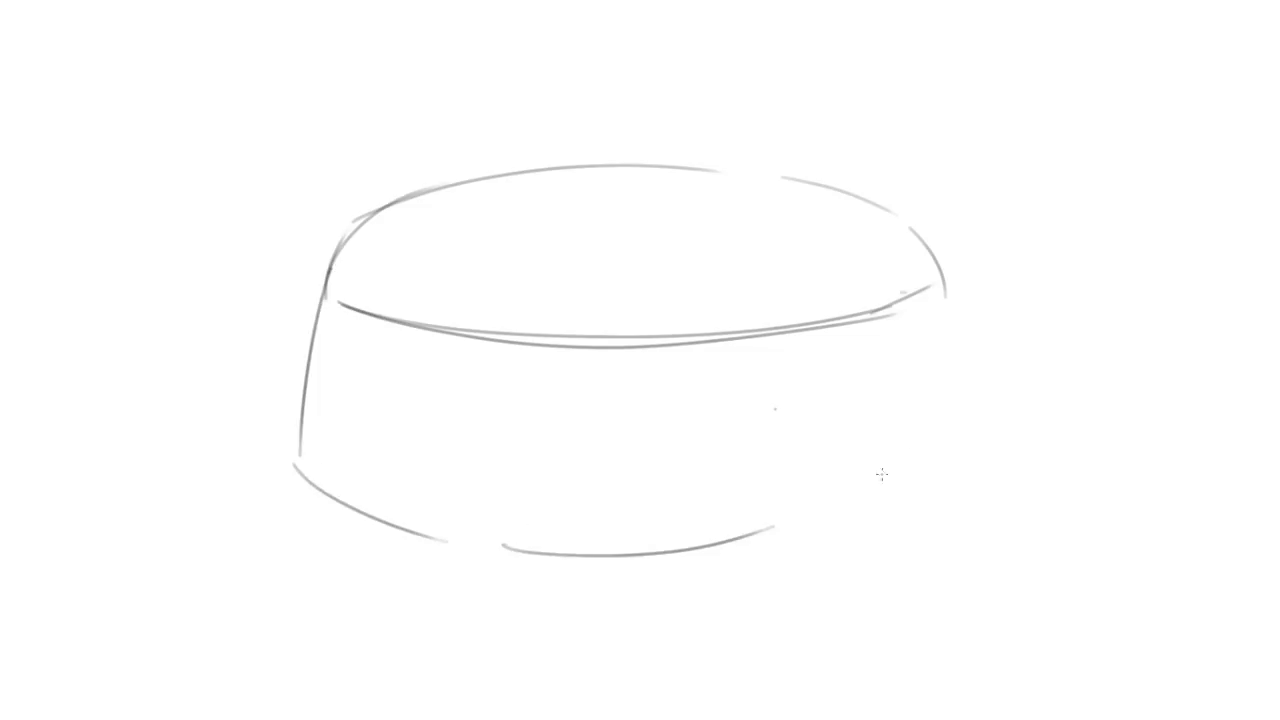
{"action": "left_click_drag", "start_coordinate": [940, 268], "coordinate": [957, 445]}
{"action": "left_click_drag", "start_coordinate": [807, 527], "coordinate": [958, 472]}
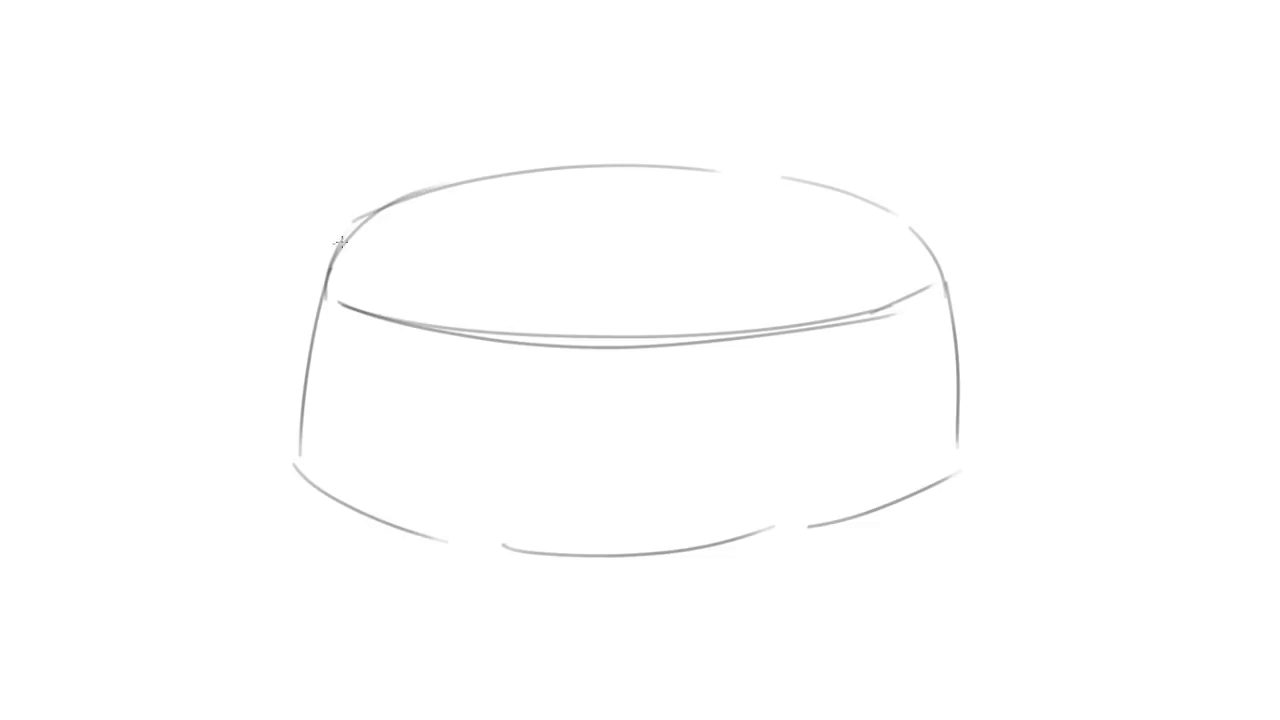
Draw the mouth's lower edge curving across the cylinder's top rim.
{"action": "left_click_drag", "start_coordinate": [328, 246], "coordinate": [510, 208]}
{"action": "key", "text": "ctrl+z"}
{"action": "mouse_move", "coordinate": [340, 236]}
{"action": "left_mouse_down"}
{"action": "mouse_move", "coordinate": [660, 189]}
{"action": "mouse_move", "coordinate": [906, 263]}
{"action": "mouse_move", "coordinate": [829, 283]}
{"action": "mouse_move", "coordinate": [336, 272]}
{"action": "left_mouse_up"}
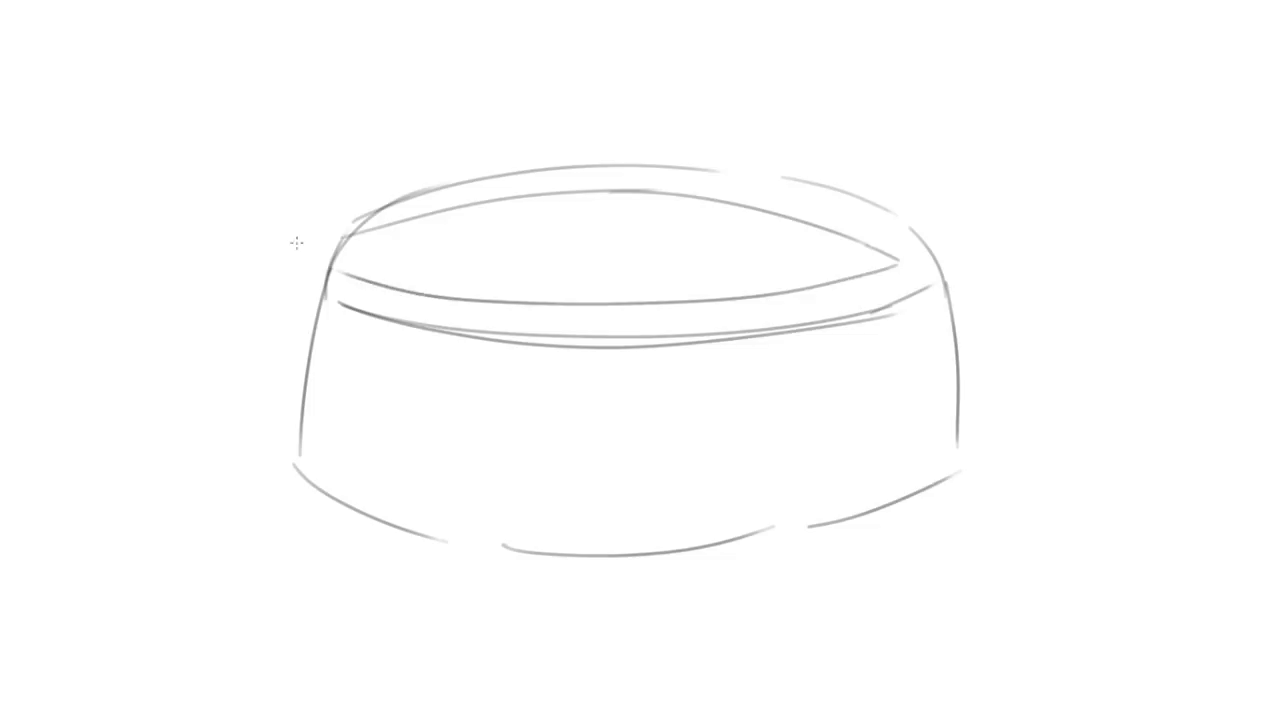
{"action": "key", "text": "ctrl+z"}
{"action": "mouse_move", "coordinate": [900, 261]}
{"action": "left_mouse_down"}
{"action": "mouse_move", "coordinate": [729, 300]}
{"action": "mouse_move", "coordinate": [308, 272]}
{"action": "left_mouse_up"}
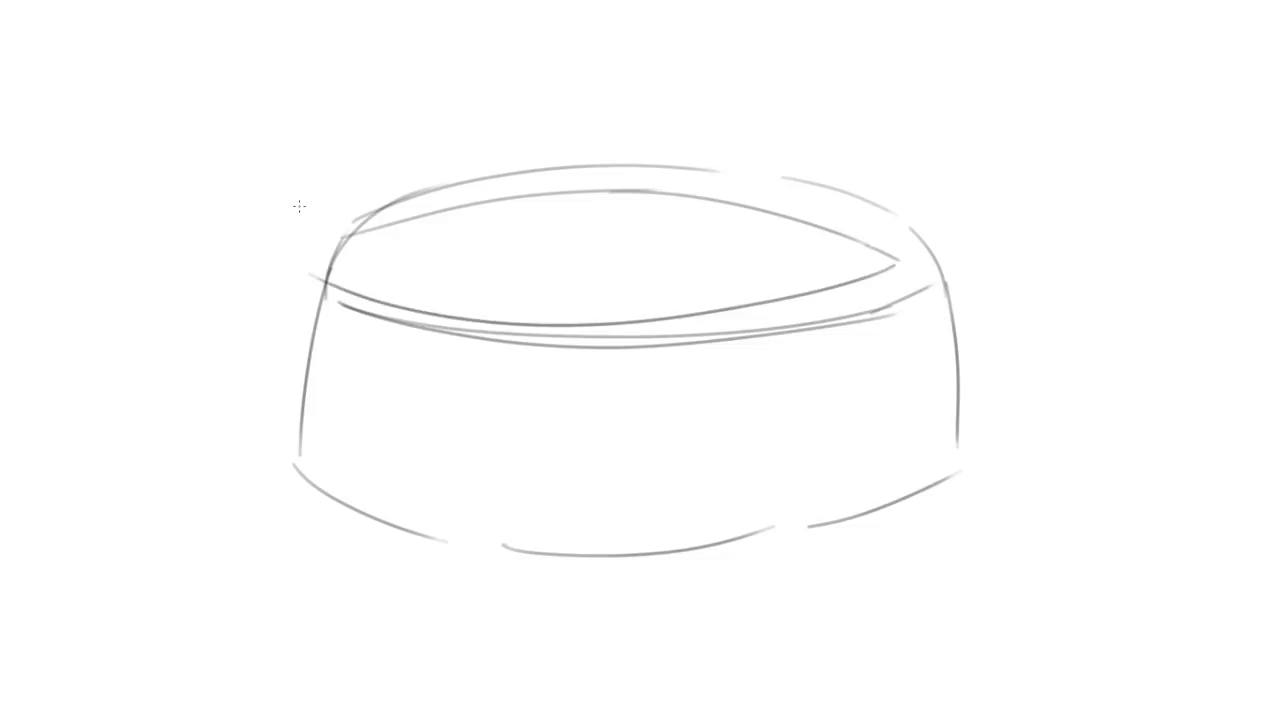
{"action": "key", "text": "ctrl+z"}
{"action": "mouse_move", "coordinate": [900, 262]}
{"action": "left_mouse_down"}
{"action": "mouse_move", "coordinate": [591, 314]}
{"action": "mouse_move", "coordinate": [336, 262]}
{"action": "left_mouse_up"}
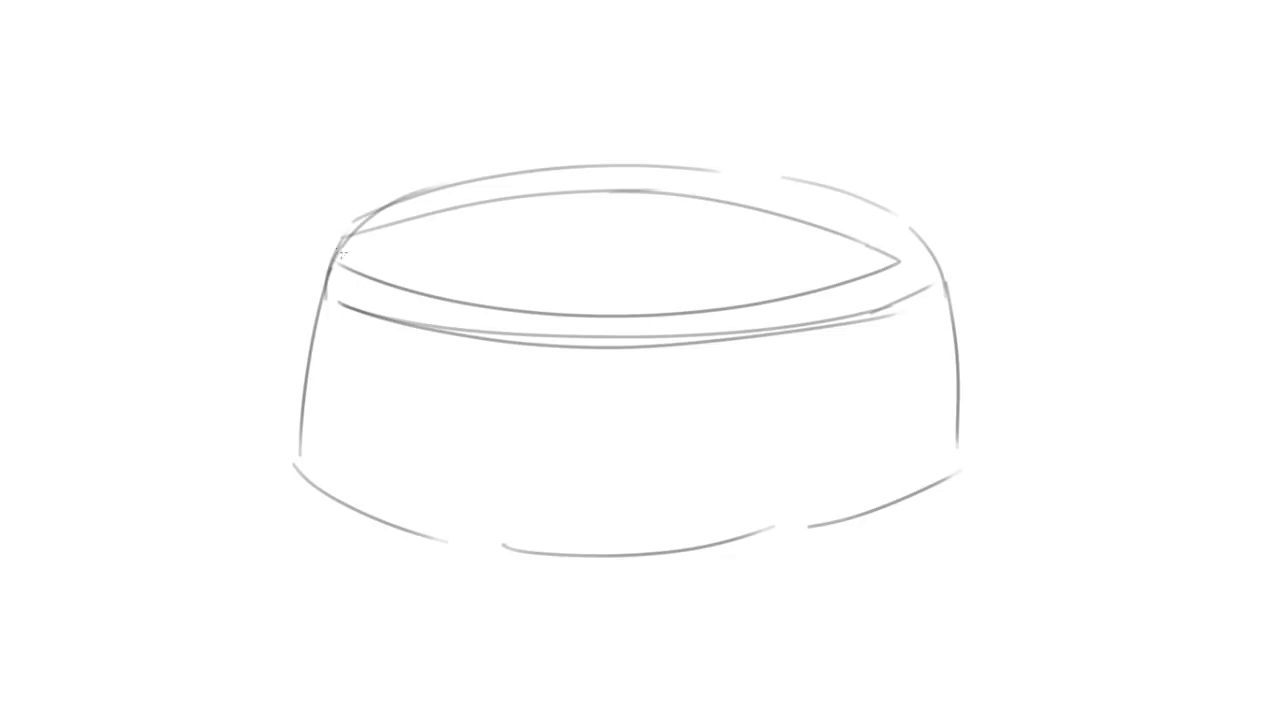
Add the upper lip curves from both corners and begin the first front tooth.
{"action": "left_click_drag", "start_coordinate": [336, 258], "coordinate": [420, 250]}
{"action": "left_click_drag", "start_coordinate": [898, 262], "coordinate": [742, 260]}
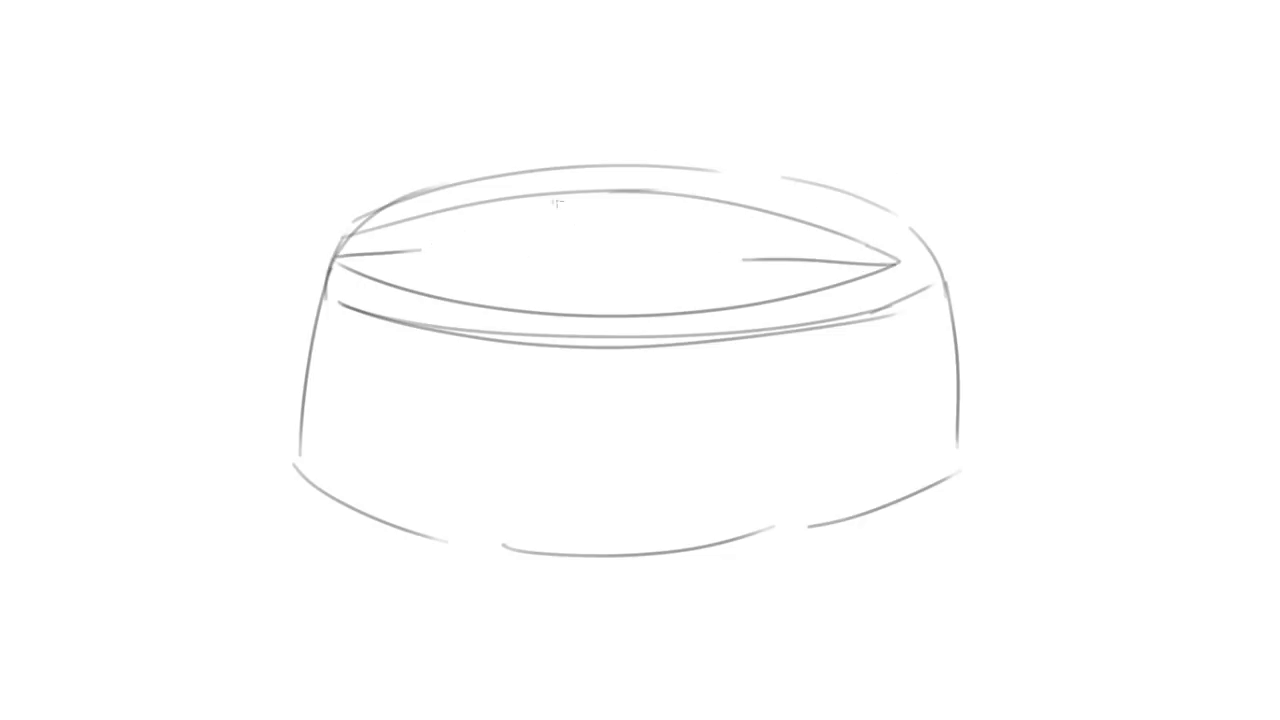
{"action": "mouse_move", "coordinate": [572, 190]}
{"action": "left_mouse_down"}
{"action": "mouse_move", "coordinate": [568, 228]}
{"action": "mouse_move", "coordinate": [571, 202]}
{"action": "mouse_move", "coordinate": [590, 254]}
{"action": "left_mouse_up"}
{"action": "key", "text": "ctrl+z"}
{"action": "mouse_move", "coordinate": [605, 257]}
{"action": "left_mouse_down"}
{"action": "mouse_move", "coordinate": [630, 257]}
{"action": "mouse_move", "coordinate": [510, 252]}
{"action": "mouse_move", "coordinate": [491, 208]}
{"action": "left_mouse_up"}
{"action": "key", "text": "ctrl+z"}
Outline the upper teeth row and sketch a raised block at the mouth's right end.
{"action": "mouse_move", "coordinate": [496, 254]}
{"action": "left_mouse_down"}
{"action": "mouse_move", "coordinate": [446, 252]}
{"action": "mouse_move", "coordinate": [432, 230]}
{"action": "left_mouse_up"}
{"action": "left_click_drag", "start_coordinate": [645, 252], "coordinate": [661, 214]}
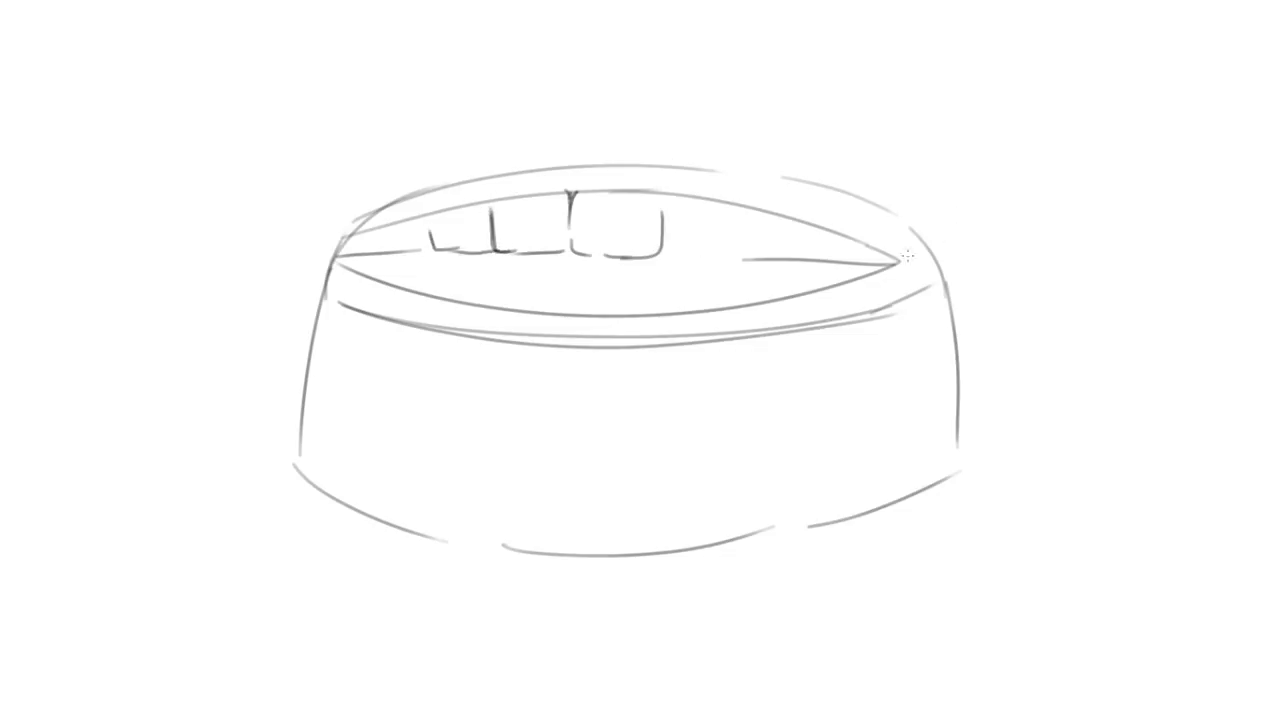
{"action": "mouse_move", "coordinate": [855, 318]}
{"action": "left_mouse_down"}
{"action": "mouse_move", "coordinate": [857, 240]}
{"action": "mouse_move", "coordinate": [930, 236]}
{"action": "mouse_move", "coordinate": [946, 296]}
{"action": "left_mouse_up"}
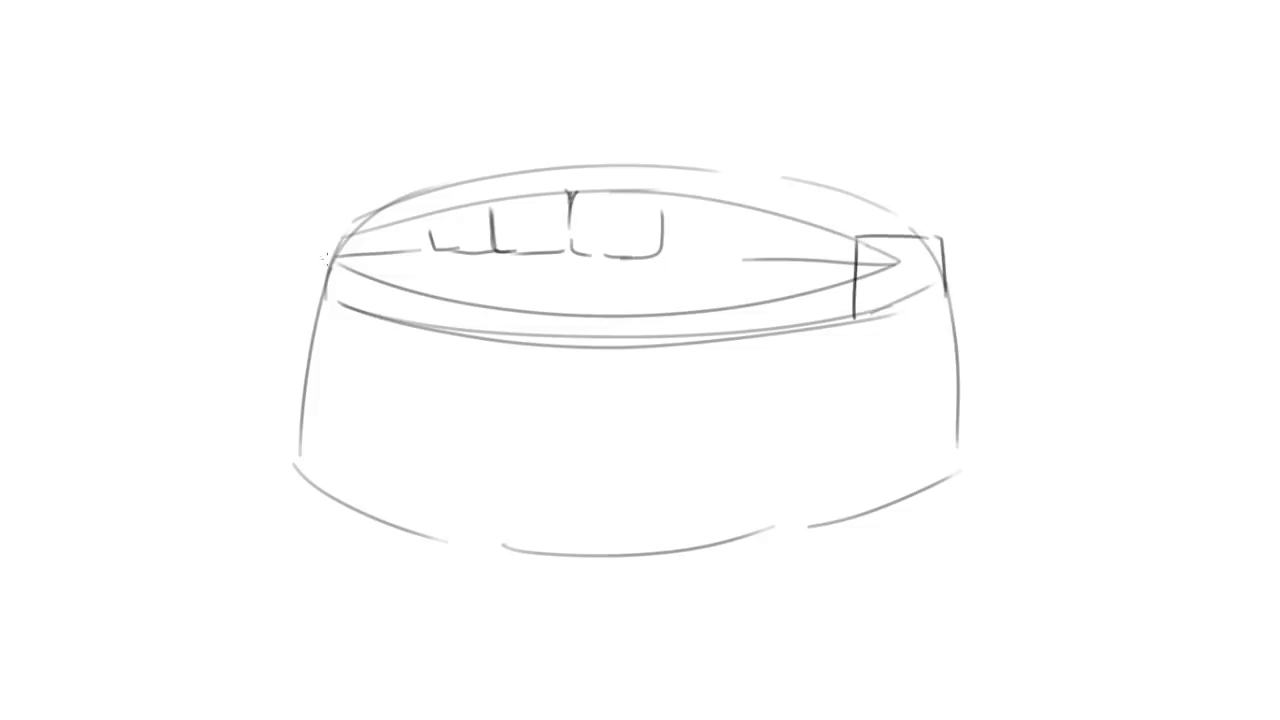
{"action": "mouse_move", "coordinate": [338, 243]}
{"action": "left_mouse_down"}
{"action": "mouse_move", "coordinate": [314, 247]}
{"action": "mouse_move", "coordinate": [284, 492]}
{"action": "left_mouse_up"}
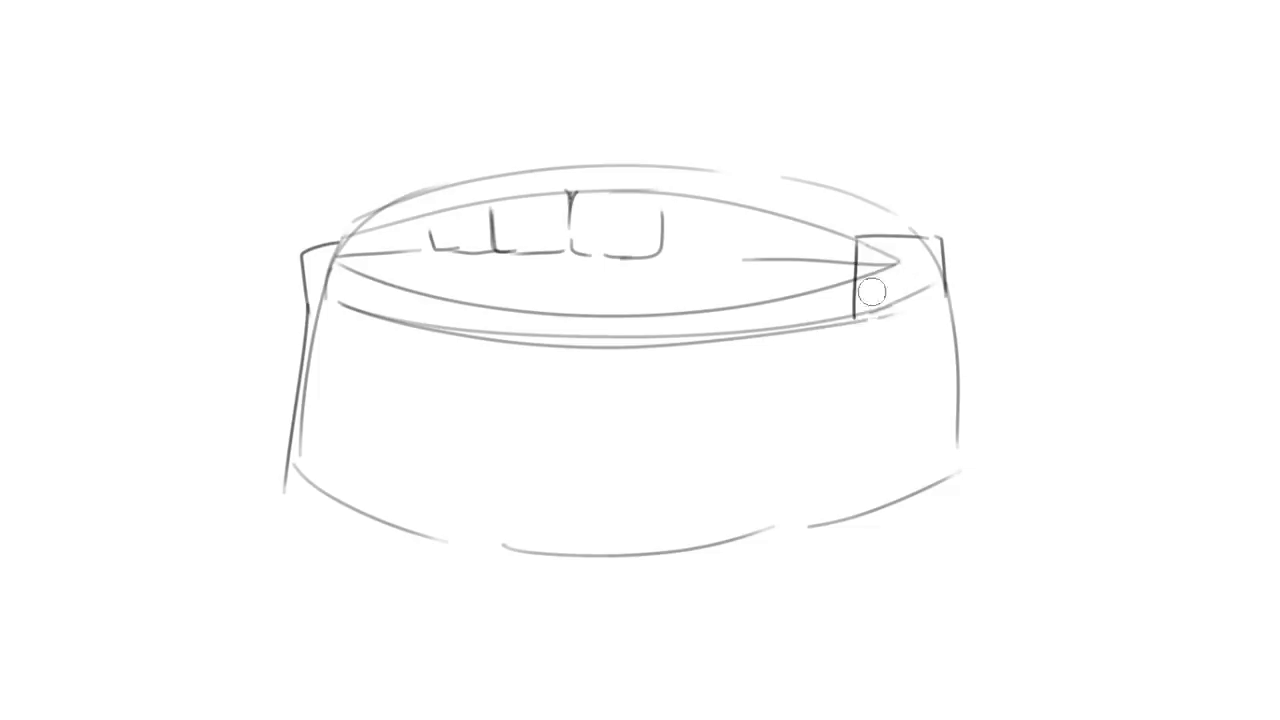
{"action": "mouse_move", "coordinate": [877, 277]}
{"action": "left_mouse_down"}
{"action": "mouse_move", "coordinate": [880, 314]}
{"action": "mouse_move", "coordinate": [933, 287]}
{"action": "left_mouse_up"}
{"action": "mouse_move", "coordinate": [662, 252]}
{"action": "left_mouse_down"}
{"action": "mouse_move", "coordinate": [805, 243]}
{"action": "mouse_move", "coordinate": [803, 256]}
{"action": "left_mouse_up"}
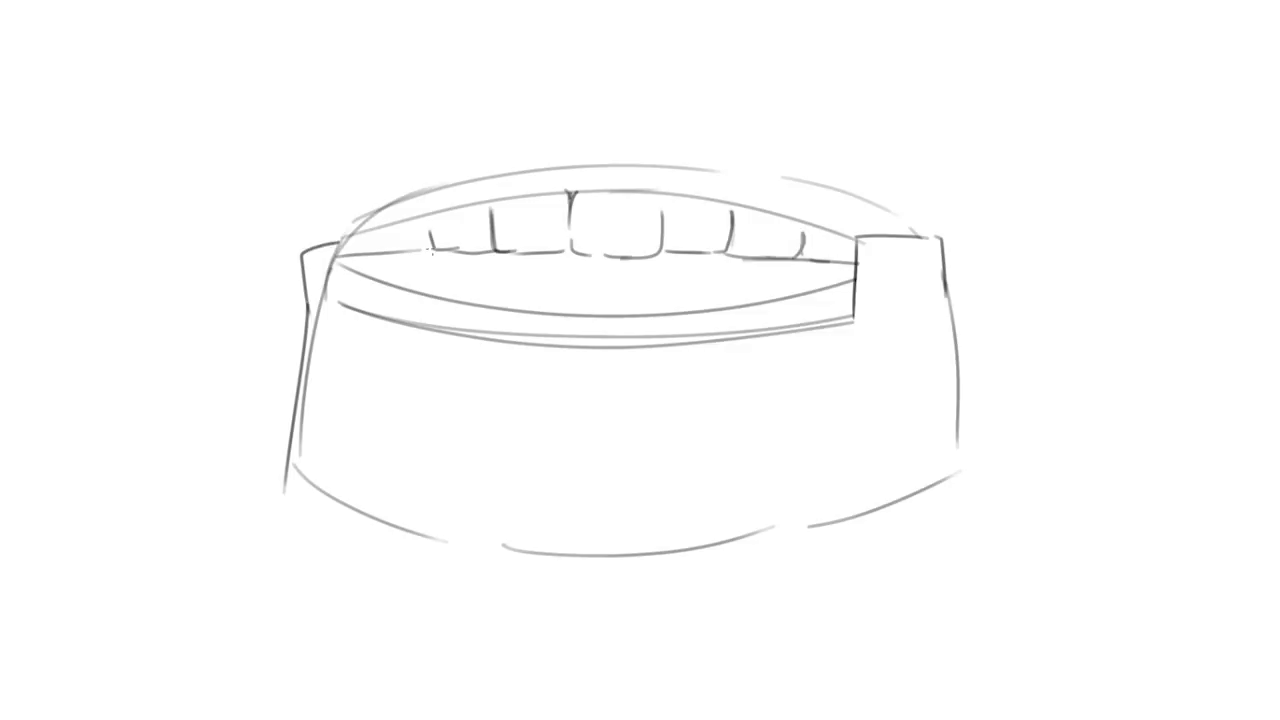
{"action": "mouse_move", "coordinate": [440, 249]}
{"action": "left_mouse_down"}
{"action": "mouse_move", "coordinate": [386, 252]}
{"action": "mouse_move", "coordinate": [391, 225]}
{"action": "left_mouse_up"}
{"action": "left_click_drag", "start_coordinate": [333, 258], "coordinate": [388, 228]}
Draw the lower teeth row, erasing the doubled dividers between teeth.
{"action": "mouse_move", "coordinate": [493, 302]}
{"action": "left_mouse_down"}
{"action": "mouse_move", "coordinate": [502, 266]}
{"action": "mouse_move", "coordinate": [560, 262]}
{"action": "mouse_move", "coordinate": [573, 311]}
{"action": "left_mouse_up"}
{"action": "mouse_move", "coordinate": [569, 265]}
{"action": "left_mouse_down"}
{"action": "mouse_move", "coordinate": [571, 311]}
{"action": "mouse_move", "coordinate": [646, 264]}
{"action": "mouse_move", "coordinate": [662, 270]}
{"action": "mouse_move", "coordinate": [662, 312]}
{"action": "left_mouse_up"}
{"action": "key", "text": "e"}
{"action": "left_click_drag", "start_coordinate": [577, 268], "coordinate": [578, 312]}
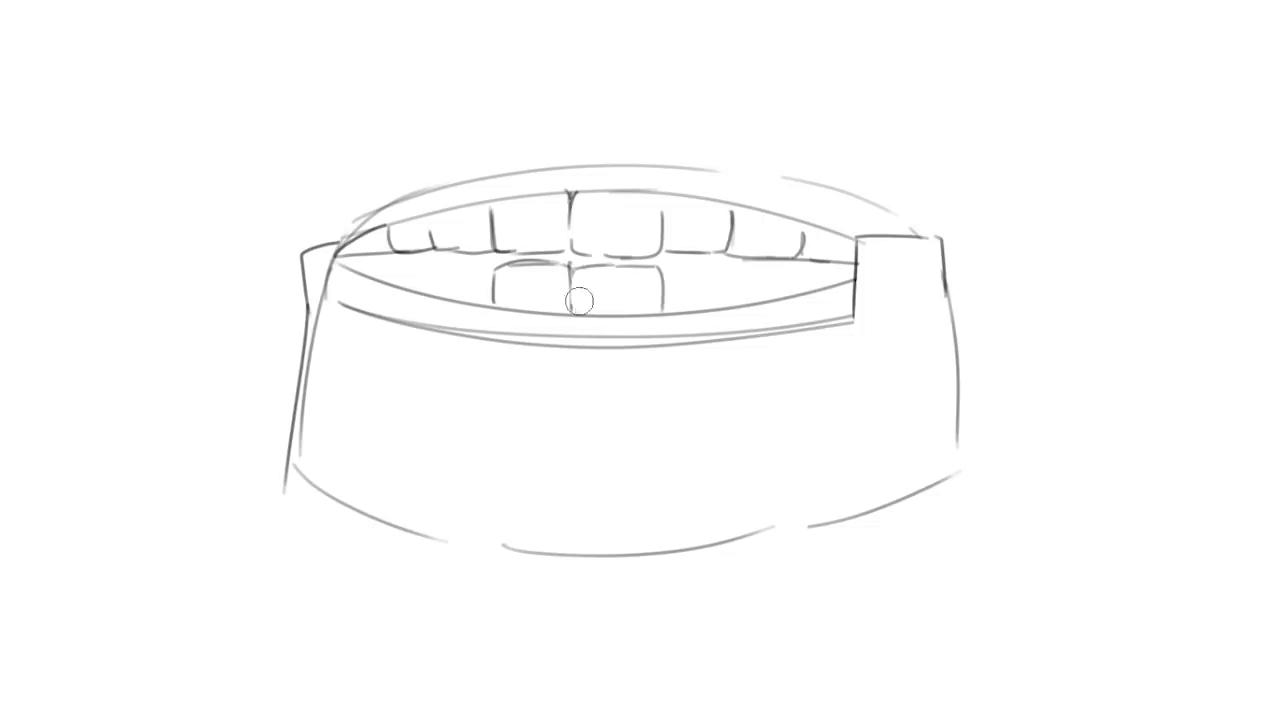
{"action": "key", "text": "e"}
{"action": "mouse_move", "coordinate": [663, 267]}
{"action": "left_mouse_down"}
{"action": "mouse_move", "coordinate": [706, 272]}
{"action": "mouse_move", "coordinate": [662, 312]}
{"action": "mouse_move", "coordinate": [731, 268]}
{"action": "left_mouse_up"}
{"action": "key", "text": "e"}
{"action": "key", "text": "e"}
{"action": "mouse_move", "coordinate": [661, 288]}
{"action": "left_mouse_down"}
{"action": "mouse_move", "coordinate": [733, 302]}
{"action": "mouse_move", "coordinate": [732, 268]}
{"action": "mouse_move", "coordinate": [795, 297]}
{"action": "left_mouse_up"}
{"action": "key", "text": "e"}
{"action": "key", "text": "e"}
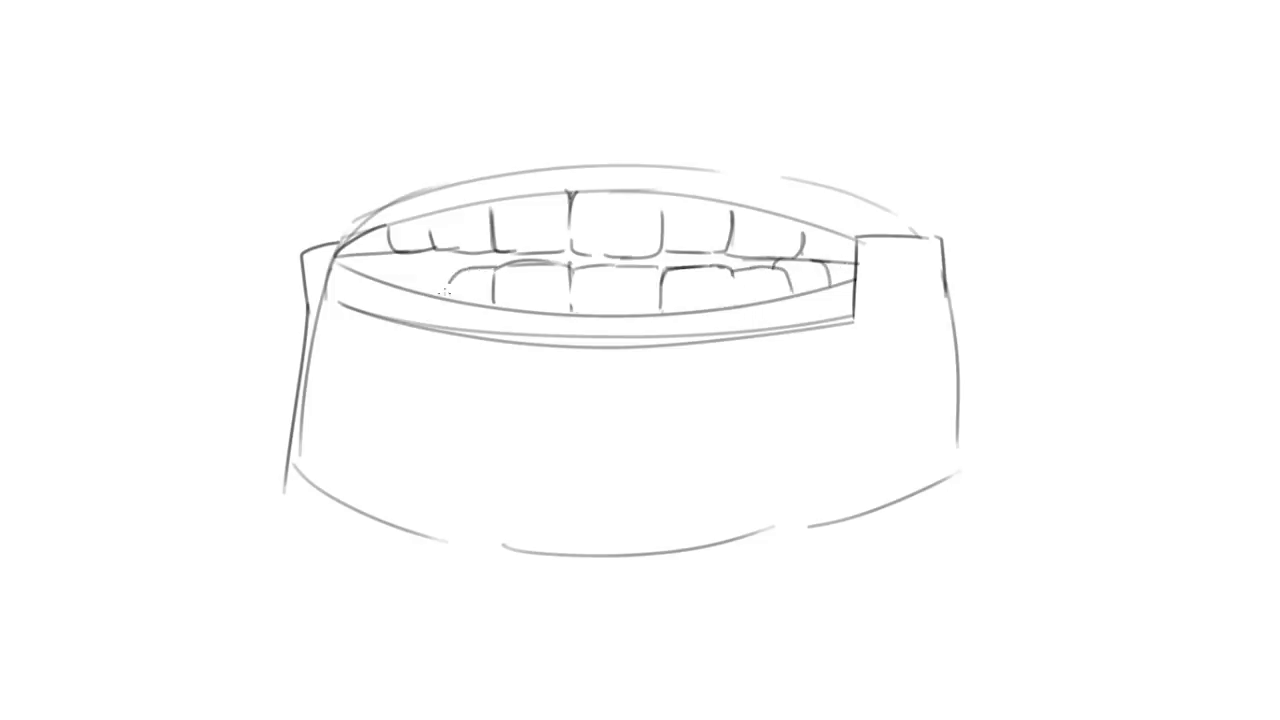
{"action": "mouse_move", "coordinate": [500, 265]}
{"action": "left_mouse_down"}
{"action": "mouse_move", "coordinate": [420, 293]}
{"action": "mouse_move", "coordinate": [400, 264]}
{"action": "mouse_move", "coordinate": [374, 280]}
{"action": "left_mouse_up"}
{"action": "mouse_move", "coordinate": [428, 246]}
{"action": "left_mouse_down"}
{"action": "mouse_move", "coordinate": [420, 268]}
{"action": "mouse_move", "coordinate": [362, 268]}
{"action": "left_mouse_up"}
Hatch dark shading into the mouth corners and round off the left corner.
{"action": "mouse_move", "coordinate": [824, 270]}
{"action": "left_mouse_down"}
{"action": "mouse_move", "coordinate": [856, 262]}
{"action": "mouse_move", "coordinate": [848, 236]}
{"action": "left_mouse_up"}
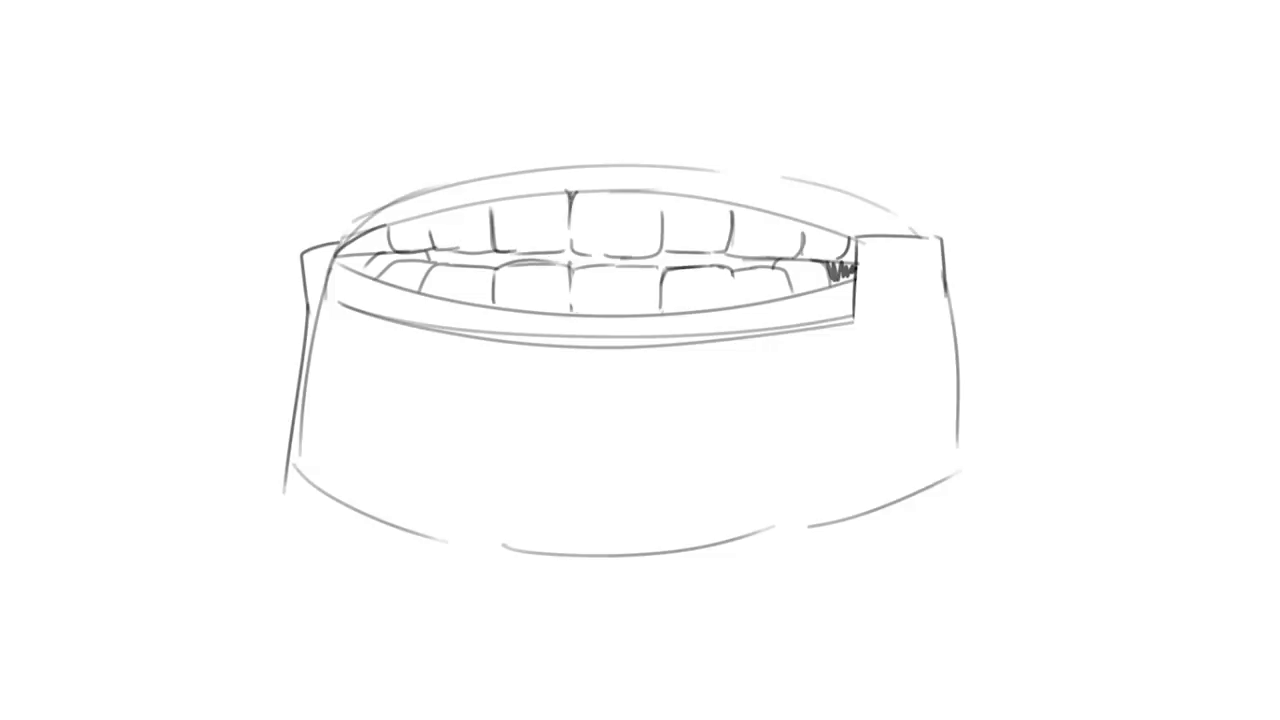
{"action": "left_click_drag", "start_coordinate": [530, 258], "coordinate": [548, 250]}
{"action": "left_click_drag", "start_coordinate": [428, 258], "coordinate": [530, 256]}
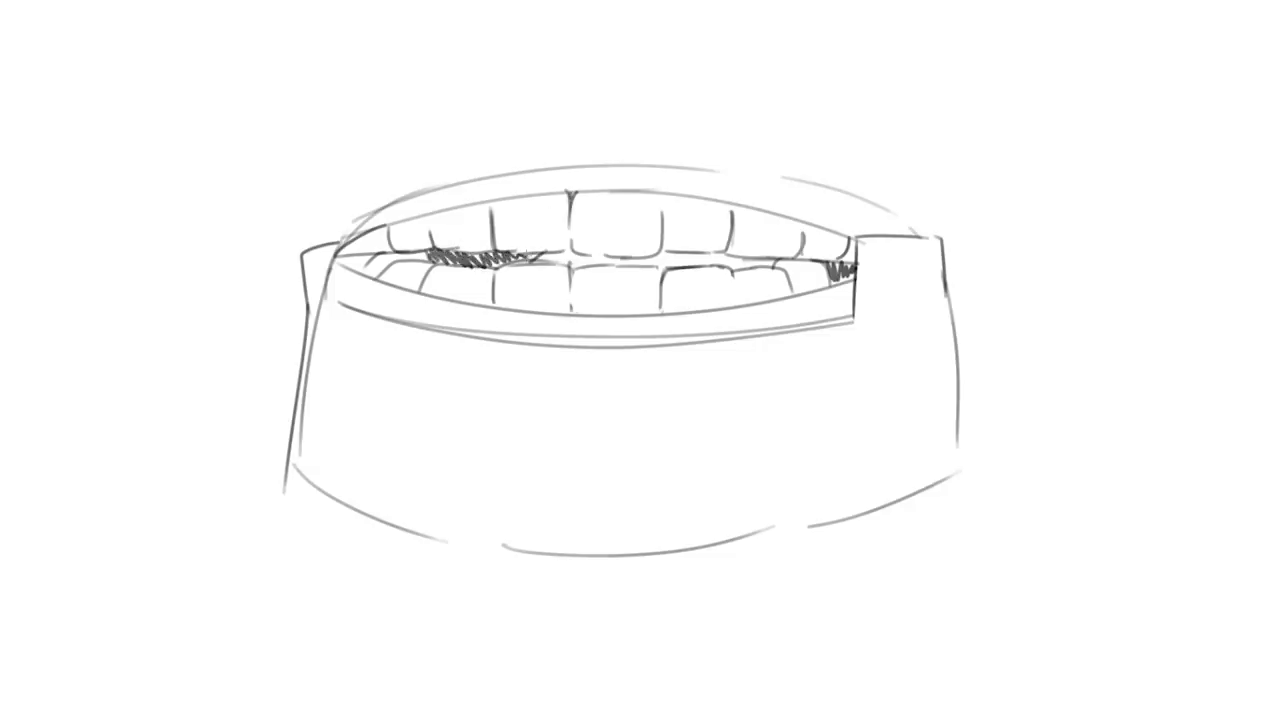
{"action": "mouse_move", "coordinate": [350, 268]}
{"action": "left_mouse_down"}
{"action": "mouse_move", "coordinate": [340, 262]}
{"action": "mouse_move", "coordinate": [378, 258]}
{"action": "left_mouse_up"}
{"action": "mouse_move", "coordinate": [360, 218]}
{"action": "left_mouse_down"}
{"action": "mouse_move", "coordinate": [330, 290]}
{"action": "mouse_move", "coordinate": [322, 255]}
{"action": "mouse_move", "coordinate": [345, 228]}
{"action": "mouse_move", "coordinate": [400, 205]}
{"action": "mouse_move", "coordinate": [314, 248]}
{"action": "mouse_move", "coordinate": [340, 298]}
{"action": "left_mouse_up"}
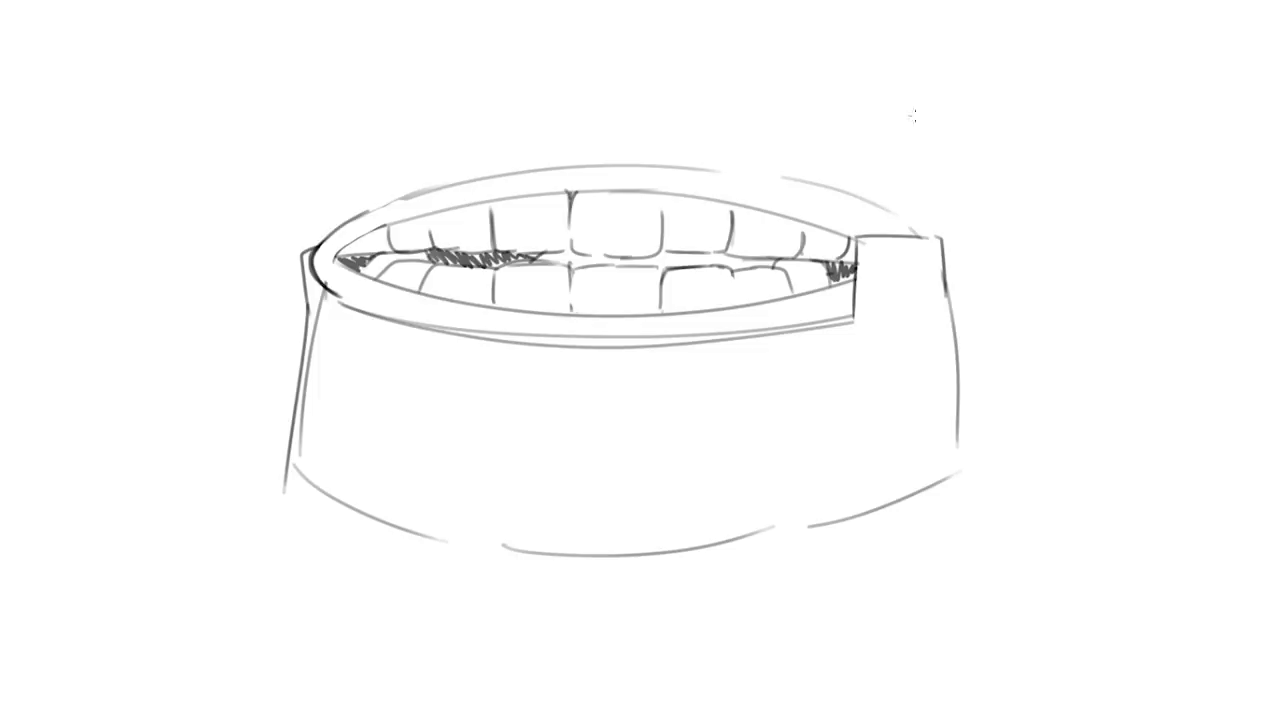
Draw two small ring-shaped eyes with inner rings above the rim's corners.
{"action": "left_click_drag", "start_coordinate": [386, 208], "coordinate": [400, 200]}
{"action": "mouse_move", "coordinate": [849, 202]}
{"action": "left_mouse_down"}
{"action": "mouse_move", "coordinate": [865, 153]}
{"action": "mouse_move", "coordinate": [831, 182]}
{"action": "left_mouse_up"}
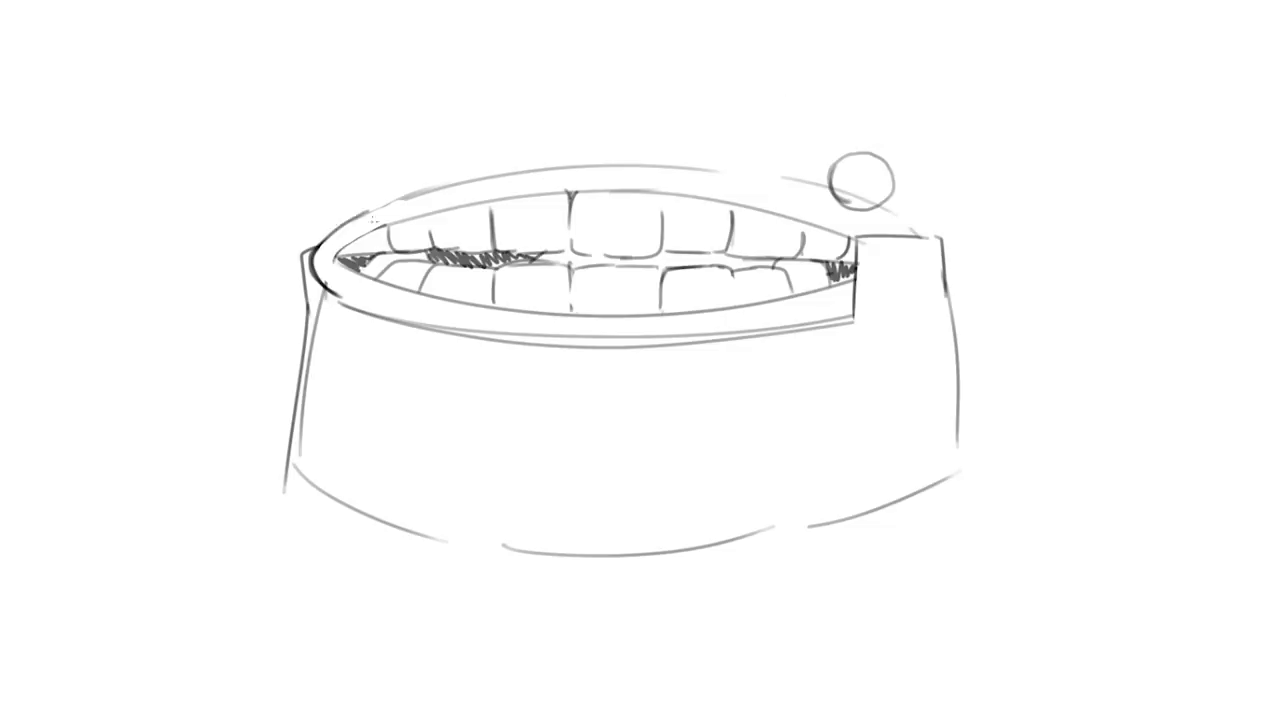
{"action": "mouse_move", "coordinate": [357, 219]}
{"action": "left_mouse_down"}
{"action": "mouse_move", "coordinate": [322, 204]}
{"action": "mouse_move", "coordinate": [368, 172]}
{"action": "mouse_move", "coordinate": [386, 204]}
{"action": "mouse_move", "coordinate": [337, 184]}
{"action": "mouse_move", "coordinate": [338, 221]}
{"action": "left_mouse_up"}
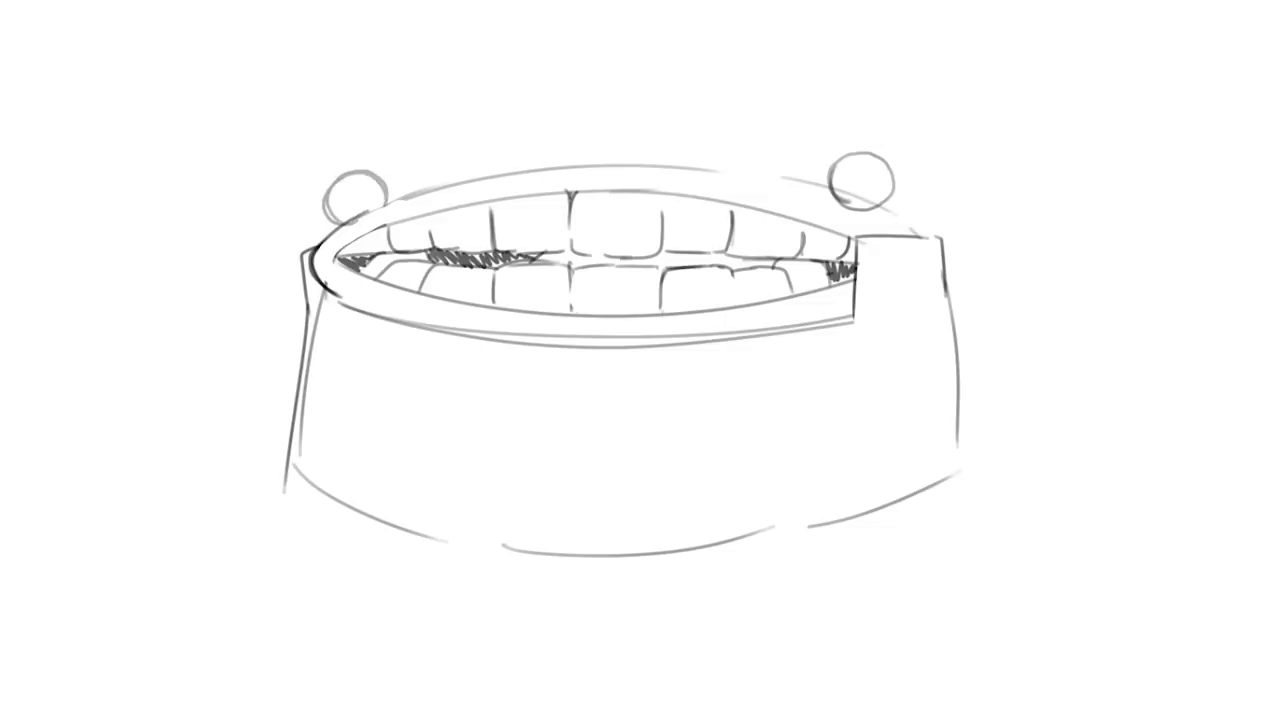
{"action": "mouse_move", "coordinate": [822, 191]}
{"action": "left_mouse_down"}
{"action": "mouse_move", "coordinate": [817, 163]}
{"action": "mouse_move", "coordinate": [845, 144]}
{"action": "mouse_move", "coordinate": [893, 152]}
{"action": "mouse_move", "coordinate": [912, 190]}
{"action": "mouse_move", "coordinate": [904, 214]}
{"action": "left_mouse_up"}
{"action": "mouse_move", "coordinate": [342, 226]}
{"action": "left_mouse_down"}
{"action": "mouse_move", "coordinate": [318, 220]}
{"action": "mouse_move", "coordinate": [312, 200]}
{"action": "mouse_move", "coordinate": [356, 159]}
{"action": "mouse_move", "coordinate": [398, 162]}
{"action": "mouse_move", "coordinate": [408, 196]}
{"action": "left_mouse_up"}
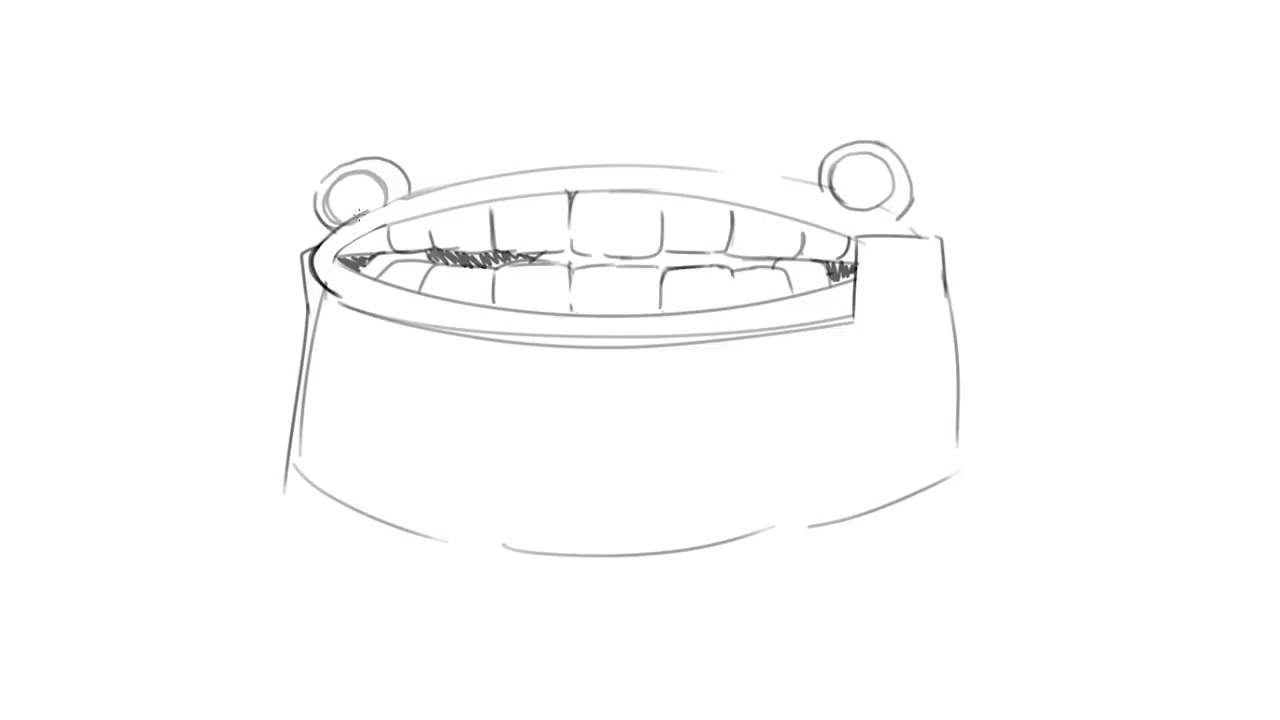
{"action": "left_click_drag", "start_coordinate": [343, 183], "coordinate": [380, 211]}
{"action": "mouse_move", "coordinate": [860, 202]}
{"action": "left_mouse_down"}
{"action": "mouse_move", "coordinate": [884, 186]}
{"action": "mouse_move", "coordinate": [846, 160]}
{"action": "left_mouse_up"}
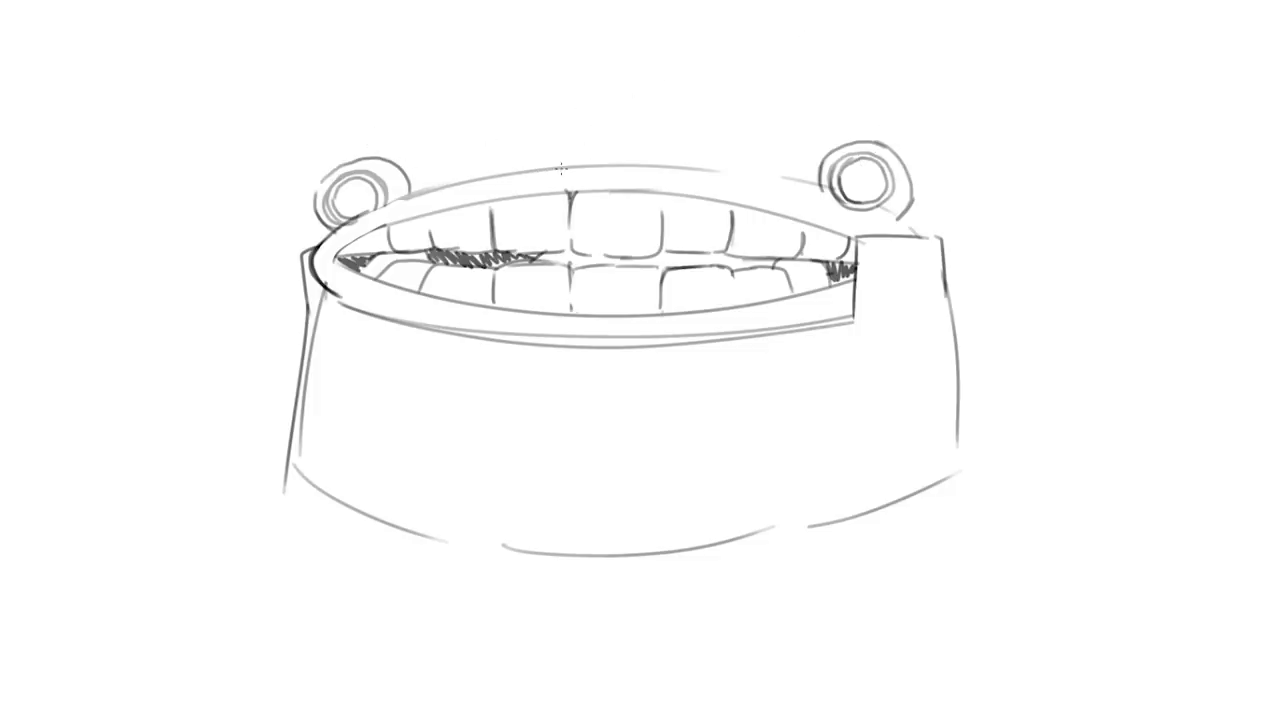
Add an arched bump between two peaks above the middle of the rim.
{"action": "mouse_move", "coordinate": [562, 166]}
{"action": "left_mouse_down"}
{"action": "mouse_move", "coordinate": [530, 157]}
{"action": "mouse_move", "coordinate": [524, 172]}
{"action": "mouse_move", "coordinate": [656, 158]}
{"action": "mouse_move", "coordinate": [818, 186]}
{"action": "left_mouse_up"}
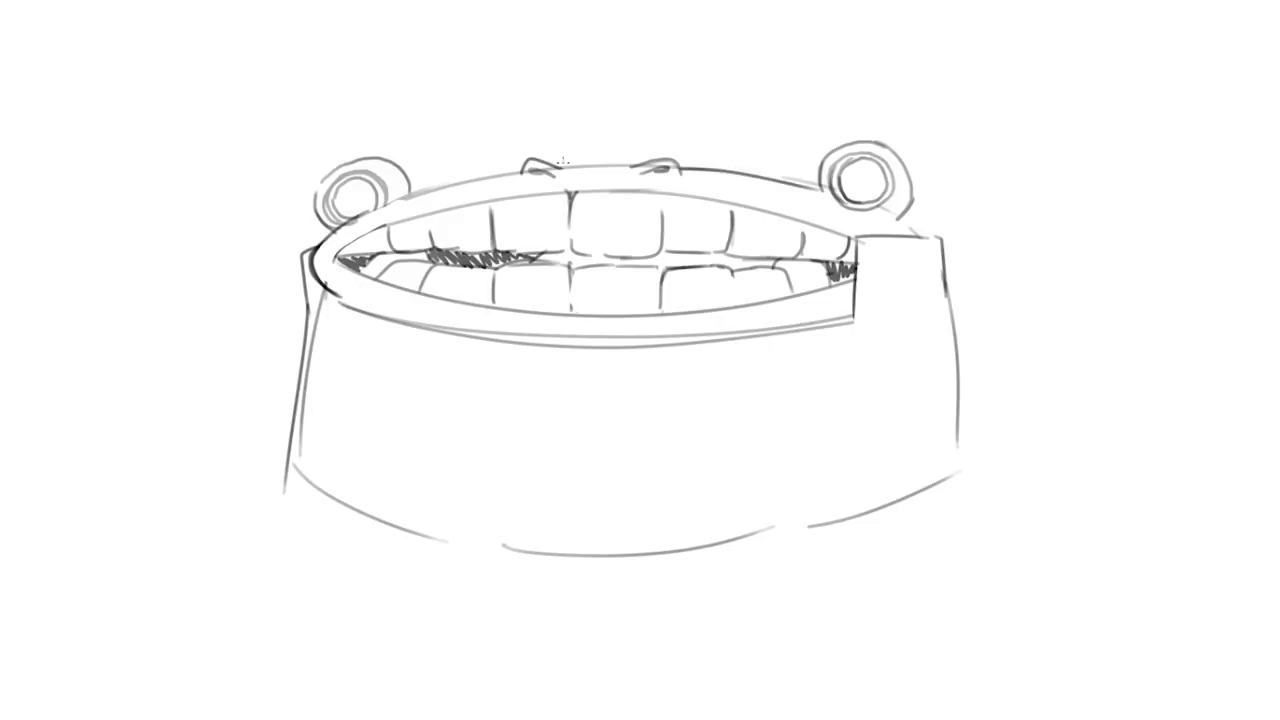
{"action": "left_click_drag", "start_coordinate": [562, 162], "coordinate": [652, 166]}
{"action": "left_click_drag", "start_coordinate": [398, 192], "coordinate": [528, 172]}
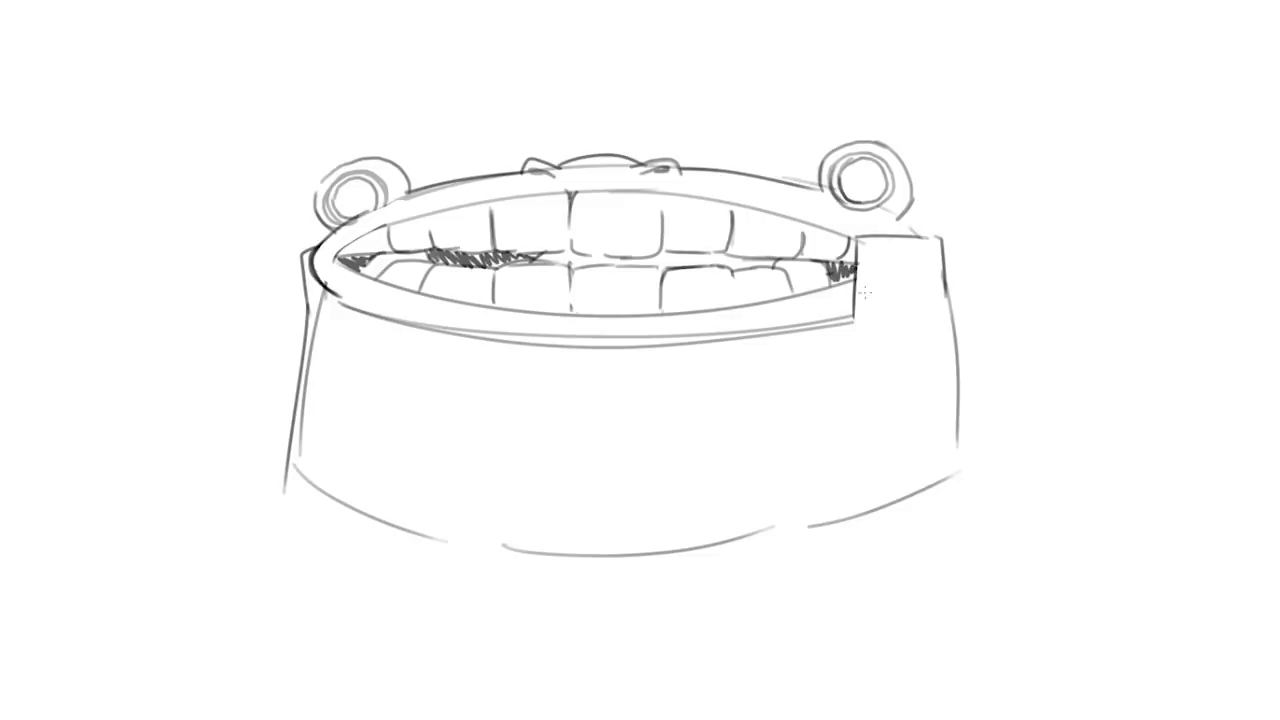
Draw vertical bands down the body's left and right sides with closed bottoms.
{"action": "left_click_drag", "start_coordinate": [856, 290], "coordinate": [858, 494]}
{"action": "key", "text": "ctrl+z"}
{"action": "left_click_drag", "start_coordinate": [852, 292], "coordinate": [862, 520]}
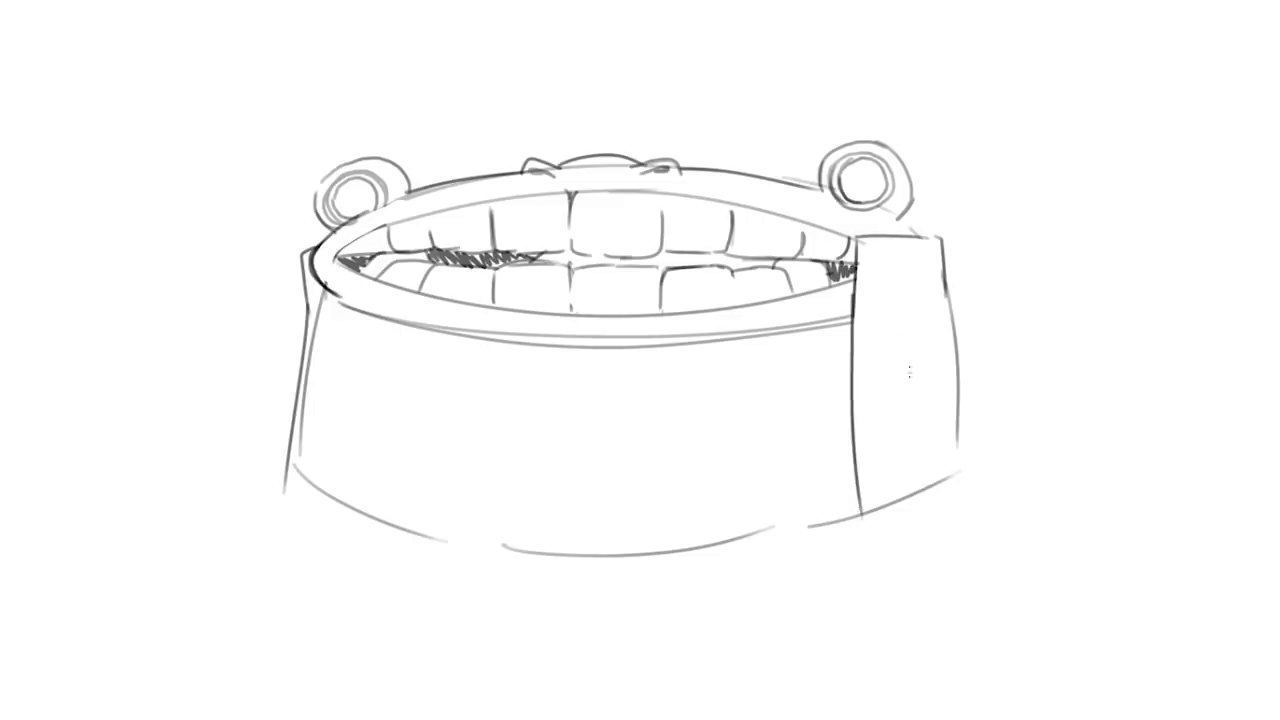
{"action": "mouse_move", "coordinate": [856, 462]}
{"action": "left_mouse_down"}
{"action": "mouse_move", "coordinate": [862, 550]}
{"action": "mouse_move", "coordinate": [858, 516]}
{"action": "left_mouse_up"}
{"action": "left_click_drag", "start_coordinate": [354, 303], "coordinate": [340, 515]}
{"action": "key", "text": "ctrl+z"}
{"action": "left_click_drag", "start_coordinate": [355, 305], "coordinate": [330, 537]}
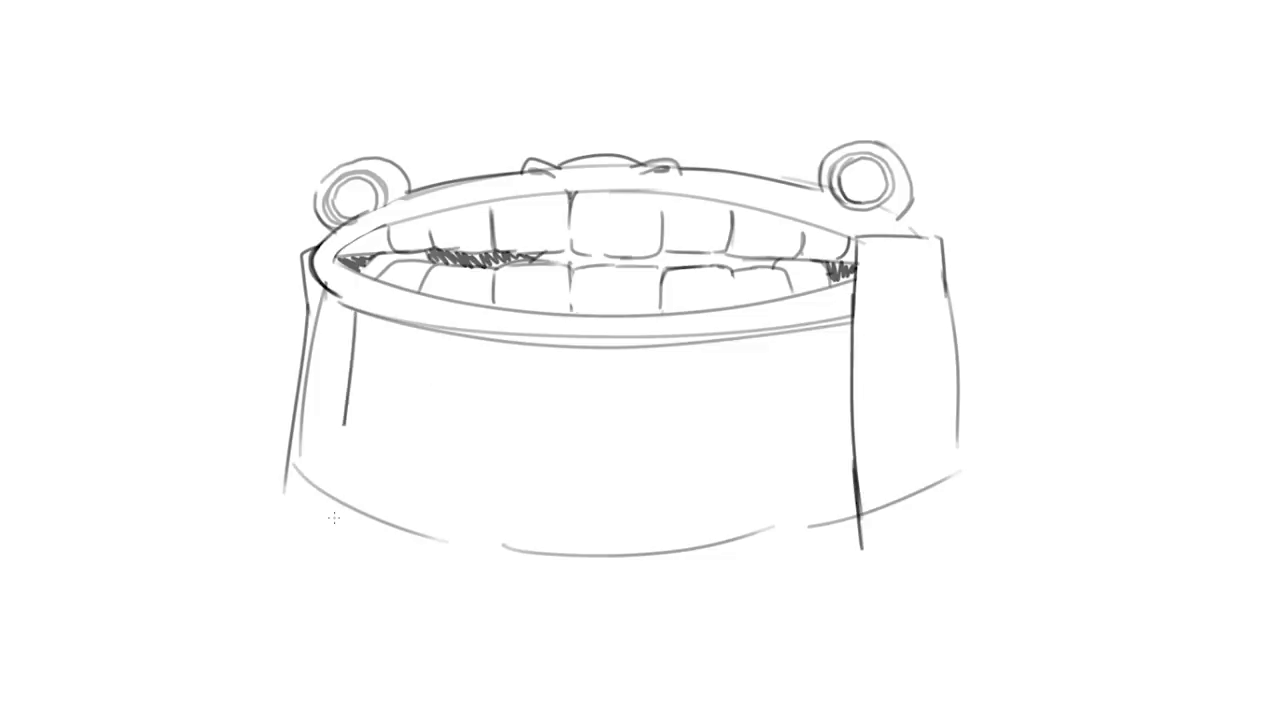
{"action": "left_click_drag", "start_coordinate": [280, 488], "coordinate": [330, 538]}
{"action": "left_click_drag", "start_coordinate": [862, 550], "coordinate": [962, 490]}
{"action": "left_click_drag", "start_coordinate": [954, 362], "coordinate": [958, 494]}
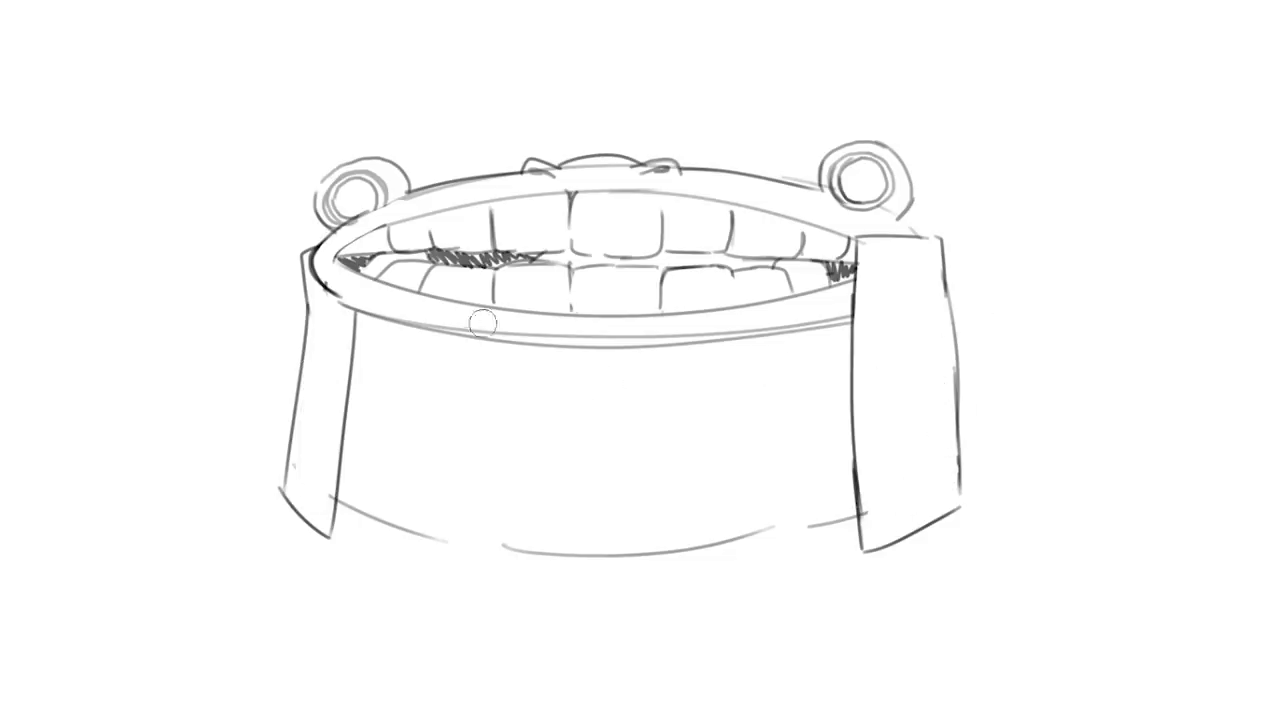
Erase part of the rim's lower line and try a curve beneath it.
{"action": "left_click_drag", "start_coordinate": [457, 326], "coordinate": [644, 341]}
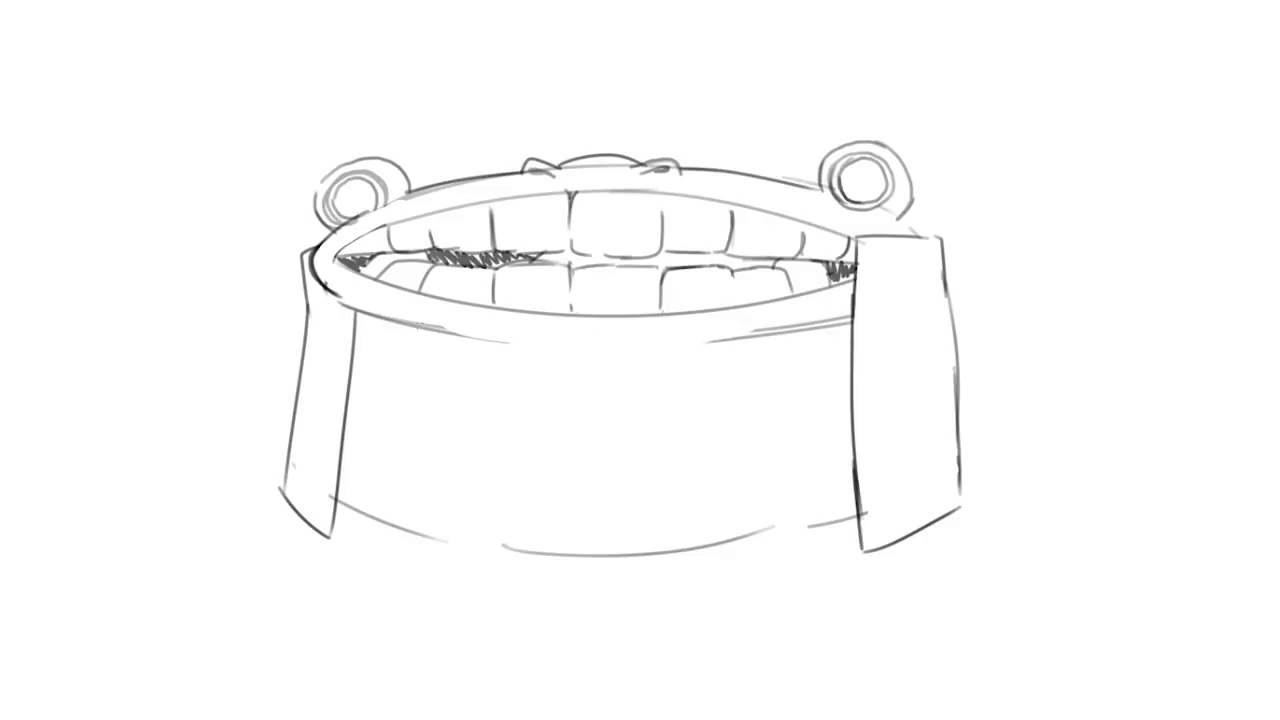
{"action": "left_click_drag", "start_coordinate": [328, 290], "coordinate": [588, 368]}
{"action": "key", "text": "ctrl+z"}
{"action": "left_click_drag", "start_coordinate": [440, 330], "coordinate": [614, 358]}
{"action": "key", "text": "ctrl+z"}
Draw a curve under the rim and a wavy chest line across the belly.
{"action": "left_click_drag", "start_coordinate": [446, 334], "coordinate": [658, 370]}
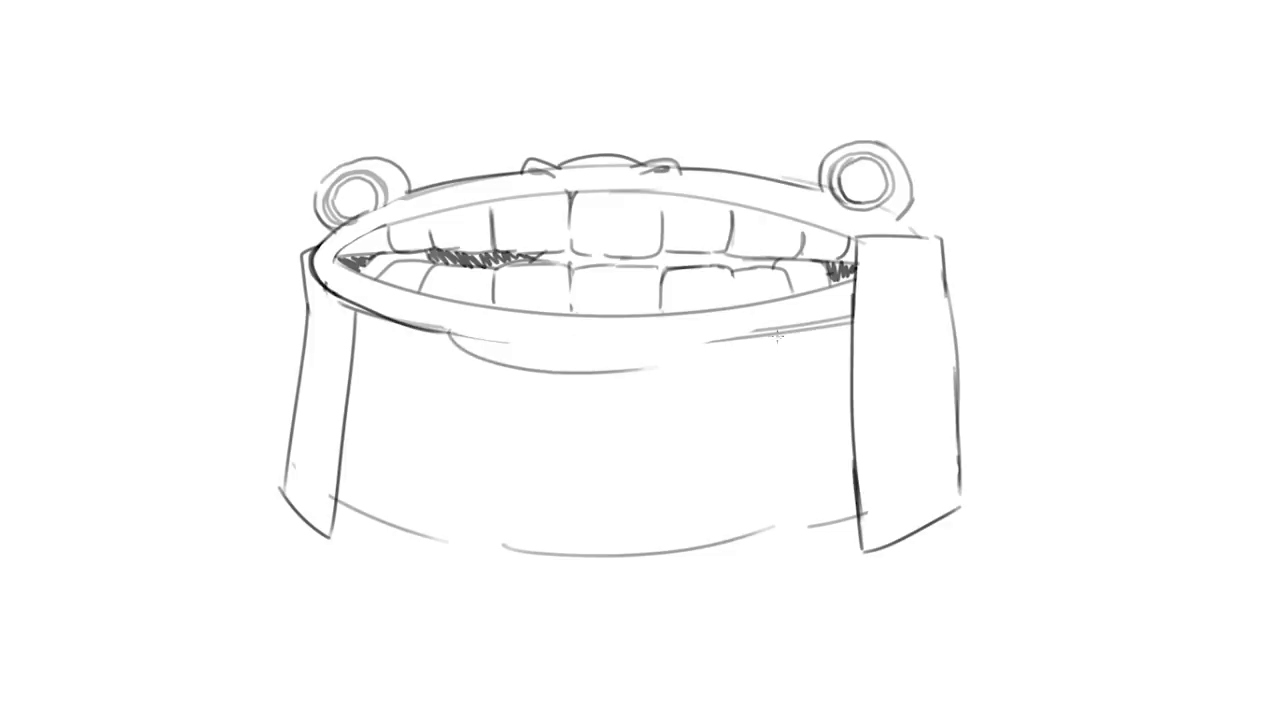
{"action": "key", "text": "ctrl+z"}
{"action": "mouse_move", "coordinate": [380, 322]}
{"action": "left_mouse_down"}
{"action": "mouse_move", "coordinate": [640, 368]}
{"action": "mouse_move", "coordinate": [776, 338]}
{"action": "left_mouse_up"}
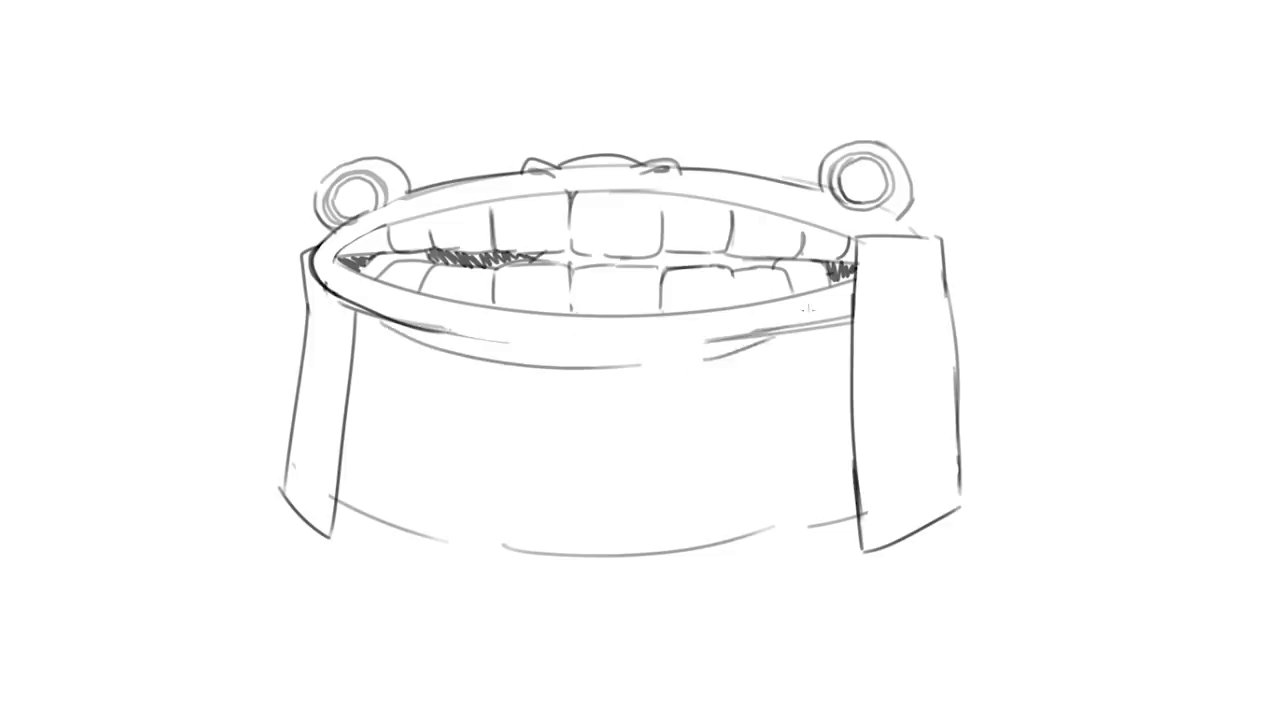
{"action": "left_click_drag", "start_coordinate": [353, 388], "coordinate": [550, 405]}
{"action": "key", "text": "ctrl+z"}
{"action": "left_click_drag", "start_coordinate": [346, 390], "coordinate": [852, 436]}
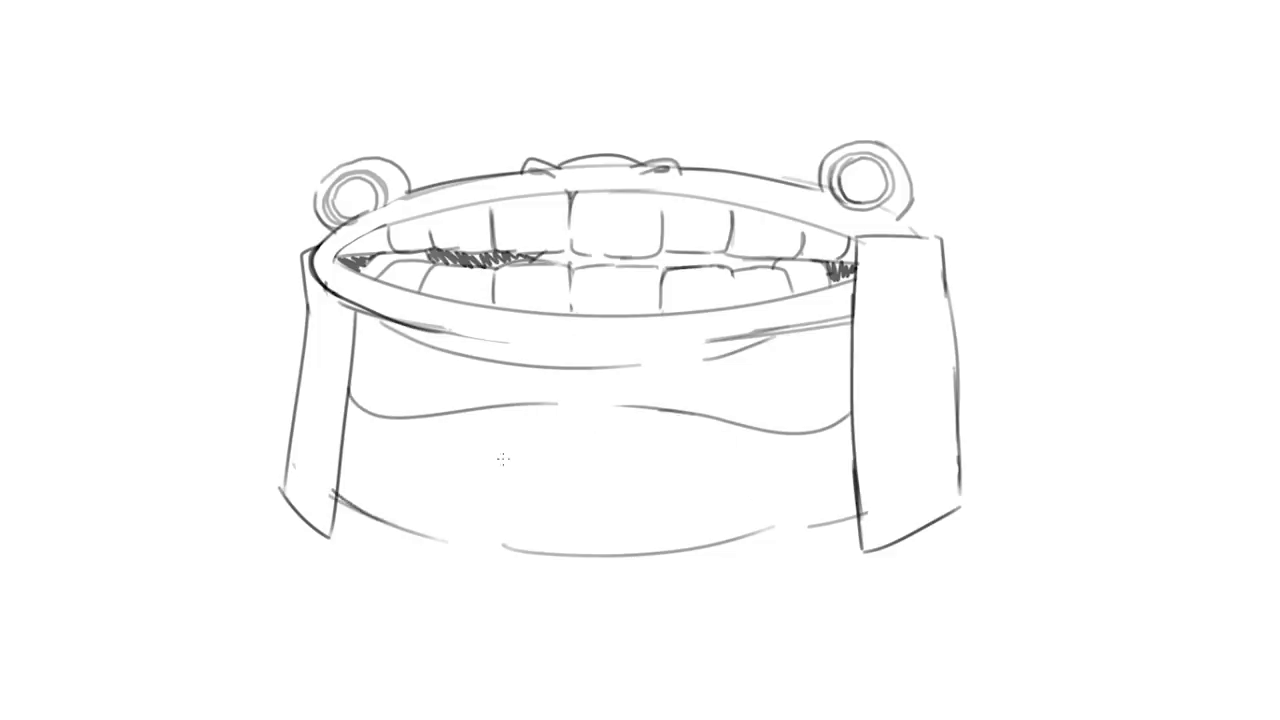
Firm up the belly's lower curves and add the navel and a nipple mark.
{"action": "left_click_drag", "start_coordinate": [334, 490], "coordinate": [414, 528]}
{"action": "key", "text": "ctrl+z"}
{"action": "left_click_drag", "start_coordinate": [336, 494], "coordinate": [515, 553]}
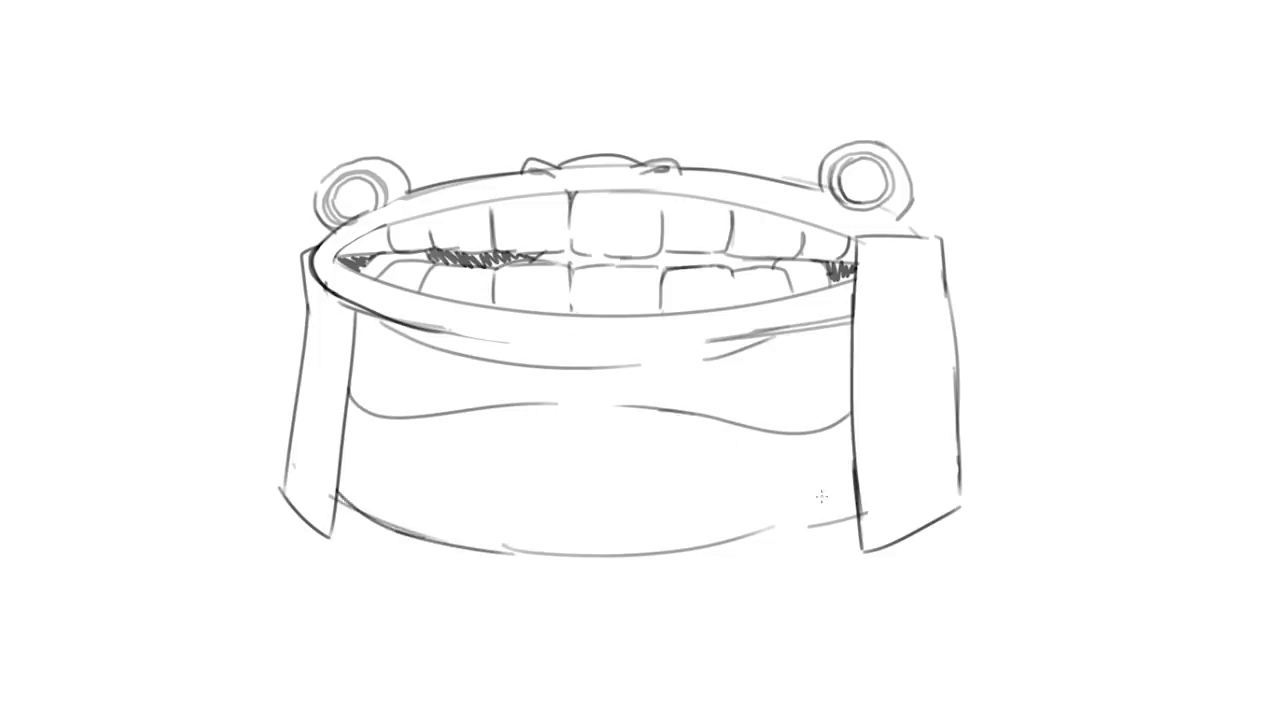
{"action": "left_click_drag", "start_coordinate": [773, 533], "coordinate": [860, 510]}
{"action": "left_click_drag", "start_coordinate": [581, 552], "coordinate": [576, 520]}
{"action": "left_click_drag", "start_coordinate": [824, 408], "coordinate": [826, 406]}
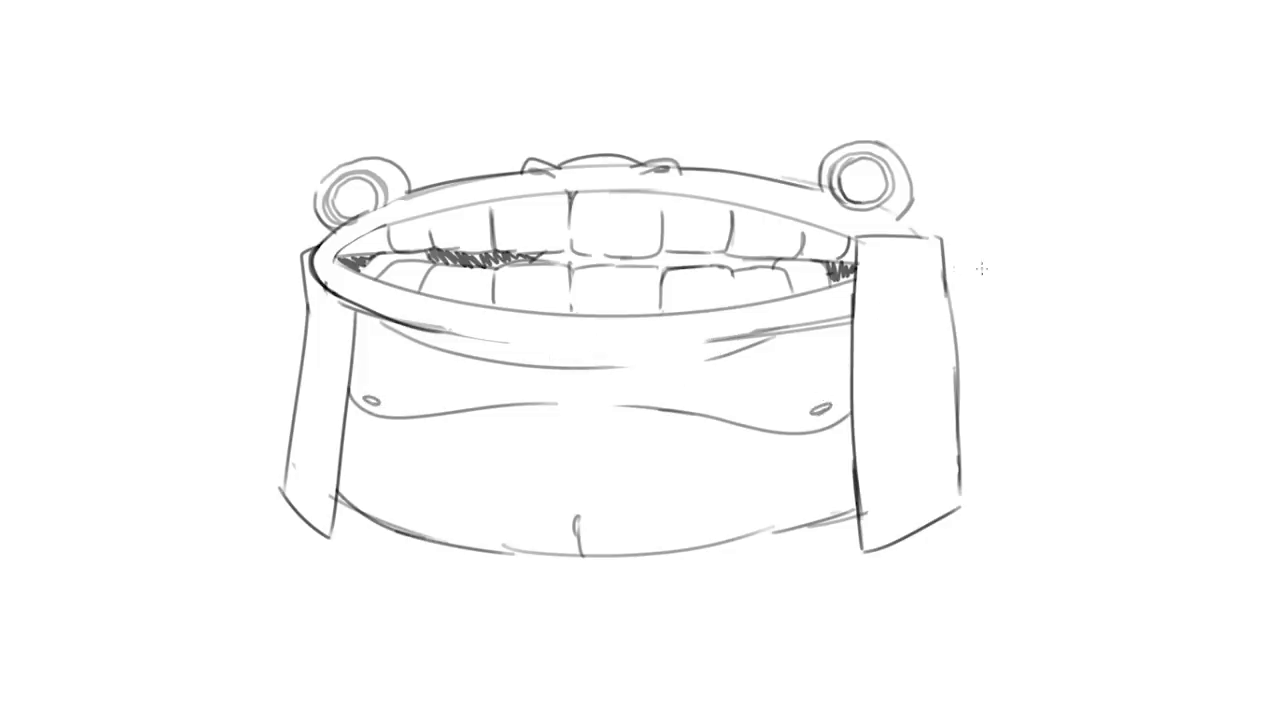
Touch up the top edges of the right and left straps.
{"action": "mouse_move", "coordinate": [866, 238]}
{"action": "left_mouse_down"}
{"action": "mouse_move", "coordinate": [875, 289]}
{"action": "mouse_move", "coordinate": [948, 289]}
{"action": "left_mouse_up"}
{"action": "mouse_move", "coordinate": [320, 250]}
{"action": "left_mouse_down"}
{"action": "mouse_move", "coordinate": [302, 256]}
{"action": "mouse_move", "coordinate": [296, 332]}
{"action": "left_mouse_up"}
{"action": "key", "text": "ctrl+z"}
{"action": "left_click_drag", "start_coordinate": [310, 246], "coordinate": [294, 316]}
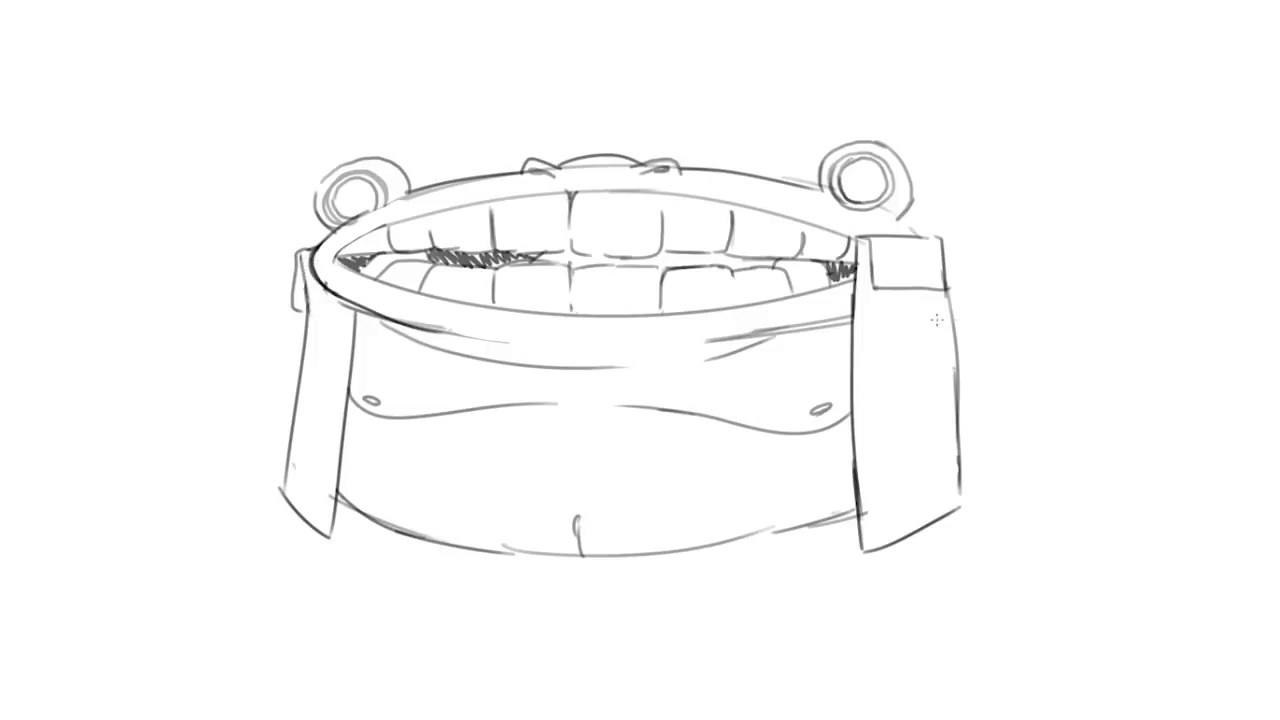
Draw both stubby arms and the right fist with a thumb loop.
{"action": "left_click_drag", "start_coordinate": [930, 306], "coordinate": [1012, 340]}
{"action": "mouse_move", "coordinate": [926, 367]}
{"action": "left_mouse_down"}
{"action": "mouse_move", "coordinate": [995, 360]}
{"action": "mouse_move", "coordinate": [955, 365]}
{"action": "mouse_move", "coordinate": [958, 310]}
{"action": "mouse_move", "coordinate": [930, 305]}
{"action": "left_mouse_up"}
{"action": "mouse_move", "coordinate": [305, 317]}
{"action": "left_mouse_down"}
{"action": "mouse_move", "coordinate": [249, 344]}
{"action": "mouse_move", "coordinate": [298, 384]}
{"action": "left_mouse_up"}
{"action": "key", "text": "ctrl"}
{"action": "key", "text": "ctrl+z"}
{"action": "key", "text": "ctrl+z"}
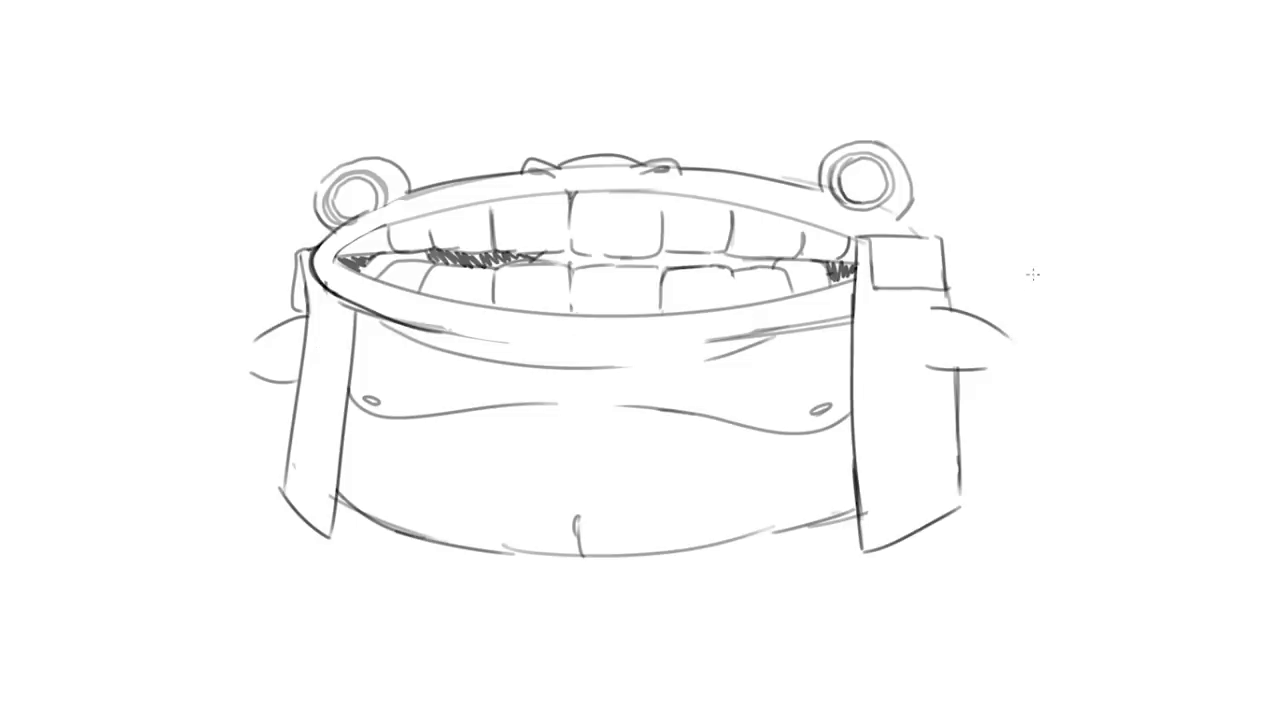
{"action": "mouse_move", "coordinate": [1004, 342]}
{"action": "left_mouse_down"}
{"action": "mouse_move", "coordinate": [1014, 336]}
{"action": "mouse_move", "coordinate": [986, 370]}
{"action": "mouse_move", "coordinate": [1006, 388]}
{"action": "mouse_move", "coordinate": [1026, 342]}
{"action": "mouse_move", "coordinate": [1000, 380]}
{"action": "mouse_move", "coordinate": [1054, 374]}
{"action": "left_mouse_up"}
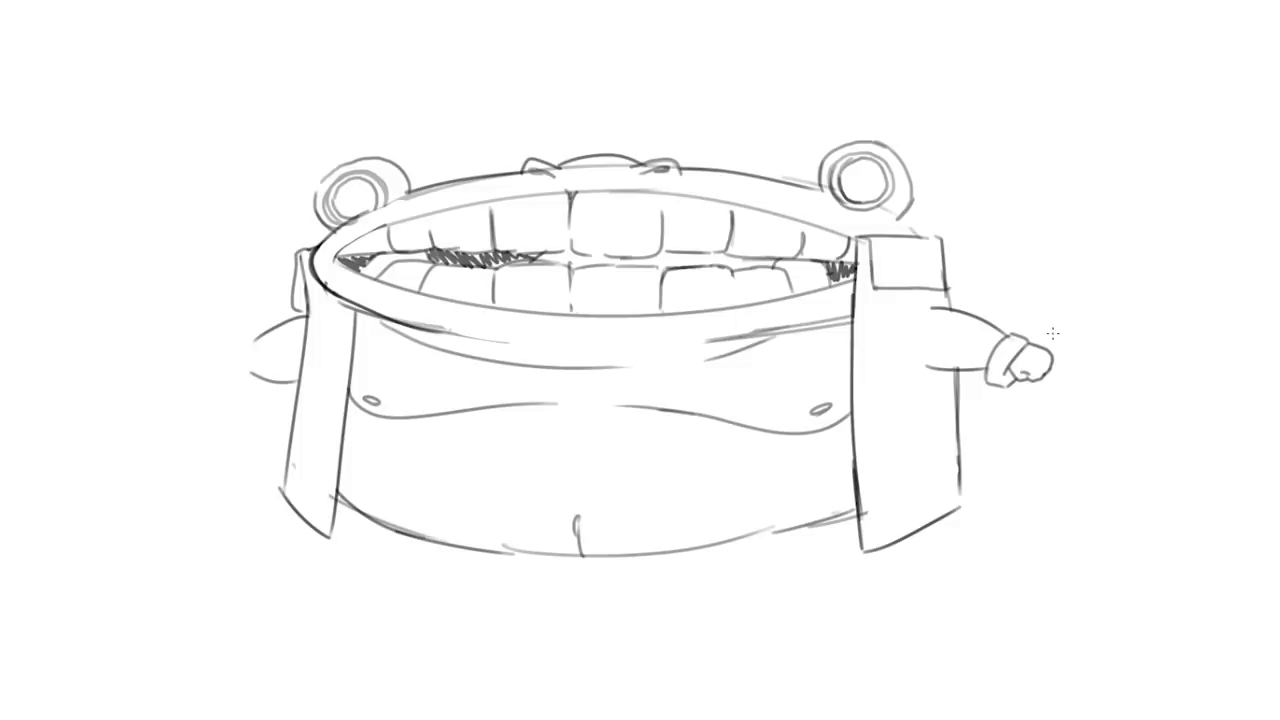
Add a cuff at the left wrist and a clenched left fist.
{"action": "left_click_drag", "start_coordinate": [256, 336], "coordinate": [254, 378]}
{"action": "left_click_drag", "start_coordinate": [250, 334], "coordinate": [236, 388]}
{"action": "key", "text": "ctrl+z"}
{"action": "mouse_move", "coordinate": [256, 334]}
{"action": "left_mouse_down"}
{"action": "mouse_move", "coordinate": [234, 340]}
{"action": "mouse_move", "coordinate": [228, 400]}
{"action": "mouse_move", "coordinate": [259, 391]}
{"action": "left_mouse_up"}
{"action": "key", "text": "ctrl+z"}
{"action": "mouse_move", "coordinate": [220, 378]}
{"action": "left_mouse_down"}
{"action": "mouse_move", "coordinate": [208, 394]}
{"action": "mouse_move", "coordinate": [196, 356]}
{"action": "mouse_move", "coordinate": [229, 336]}
{"action": "left_mouse_up"}
Lasso the left fist and scale it slightly smaller with Free Transform to match the right.
{"action": "mouse_move", "coordinate": [222, 414]}
{"action": "left_mouse_down"}
{"action": "mouse_move", "coordinate": [212, 315]}
{"action": "mouse_move", "coordinate": [236, 362]}
{"action": "mouse_move", "coordinate": [231, 388]}
{"action": "left_mouse_up"}
{"action": "key", "text": "ctrl+t"}
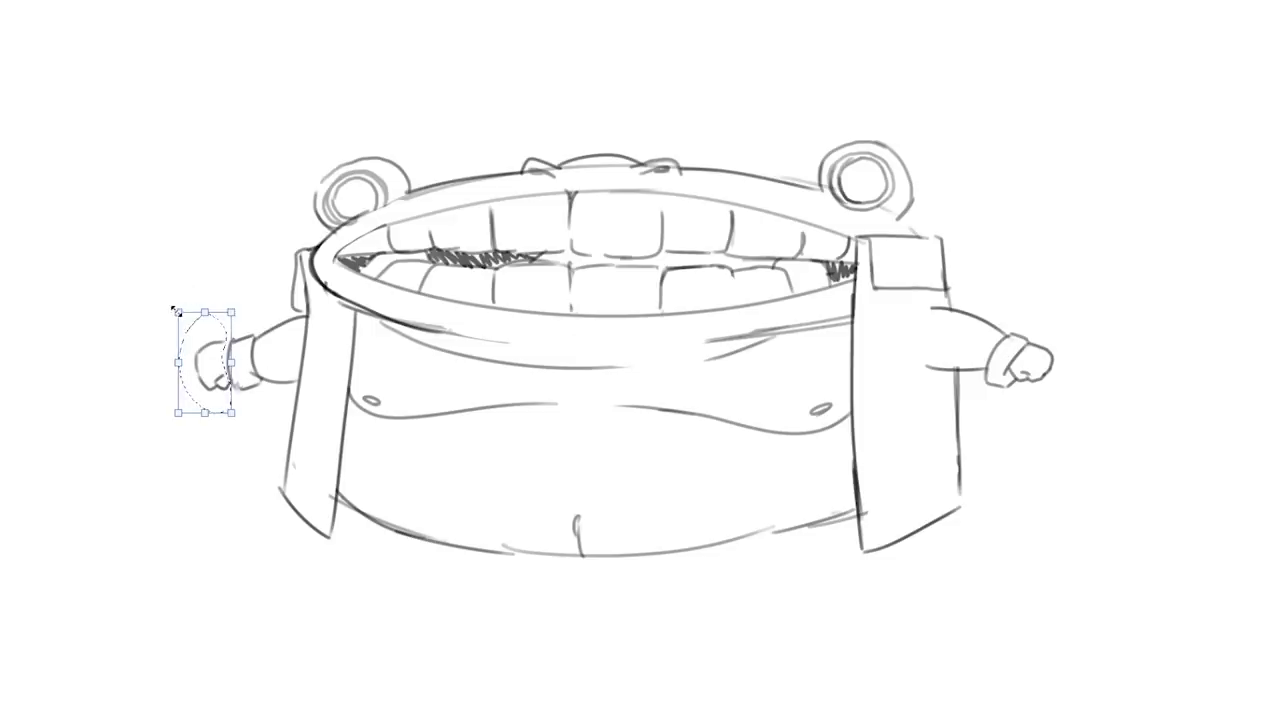
{"action": "left_click_drag", "start_coordinate": [180, 308], "coordinate": [199, 341]}
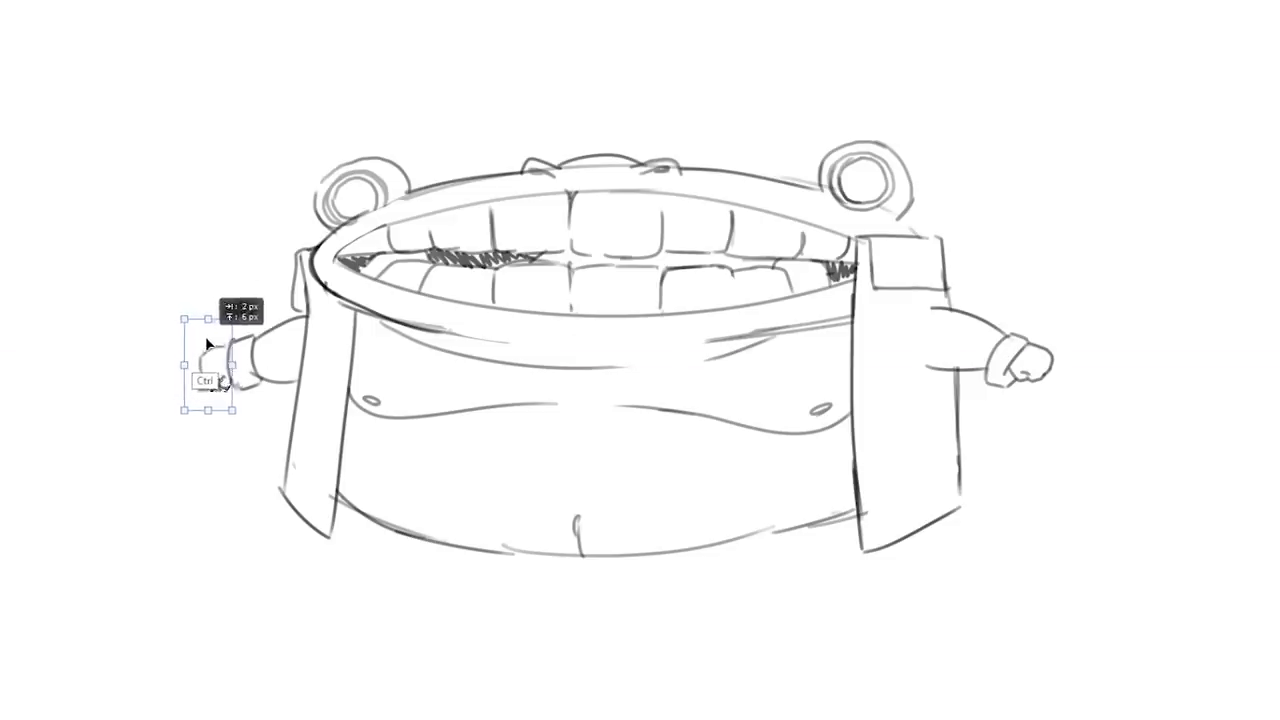
{"action": "key", "text": "Return"}
{"action": "key", "text": "ctrl+d"}
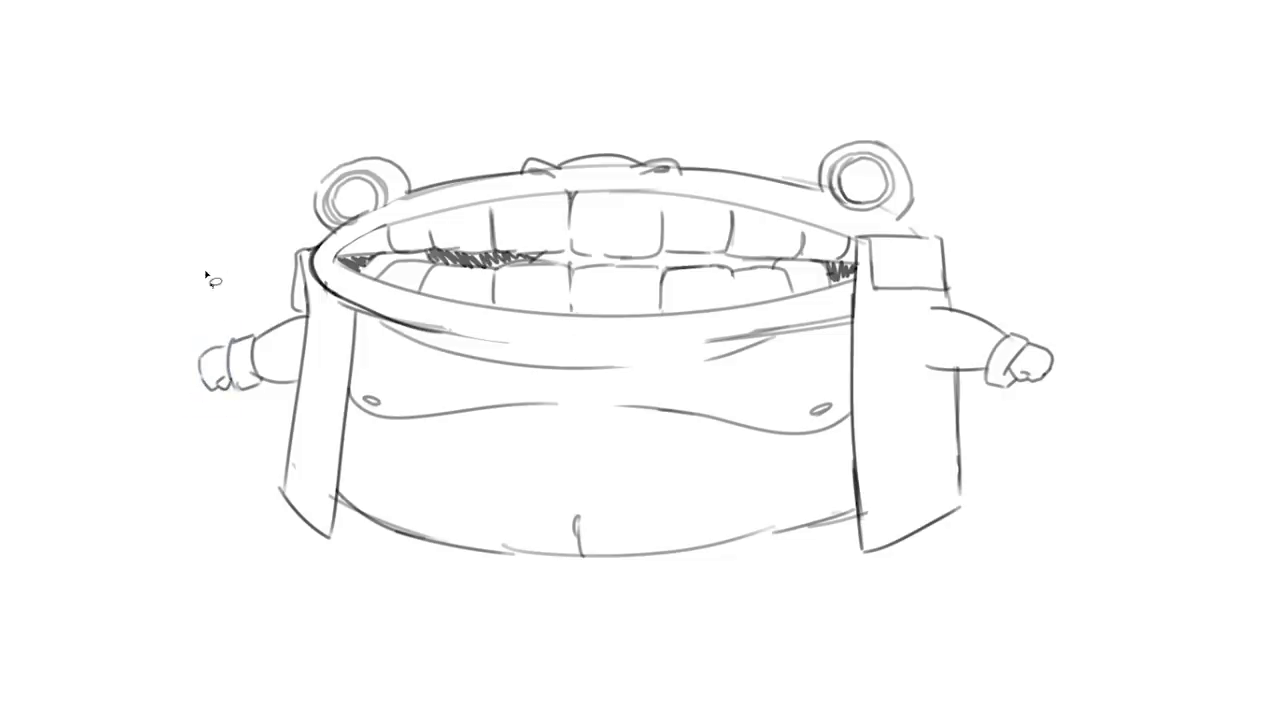
{"action": "key", "text": "b"}
Sketch two short legs under the belly, with the left one ending in a boot.
{"action": "mouse_move", "coordinate": [420, 543]}
{"action": "left_mouse_down"}
{"action": "mouse_move", "coordinate": [487, 577]}
{"action": "mouse_move", "coordinate": [476, 622]}
{"action": "left_mouse_up"}
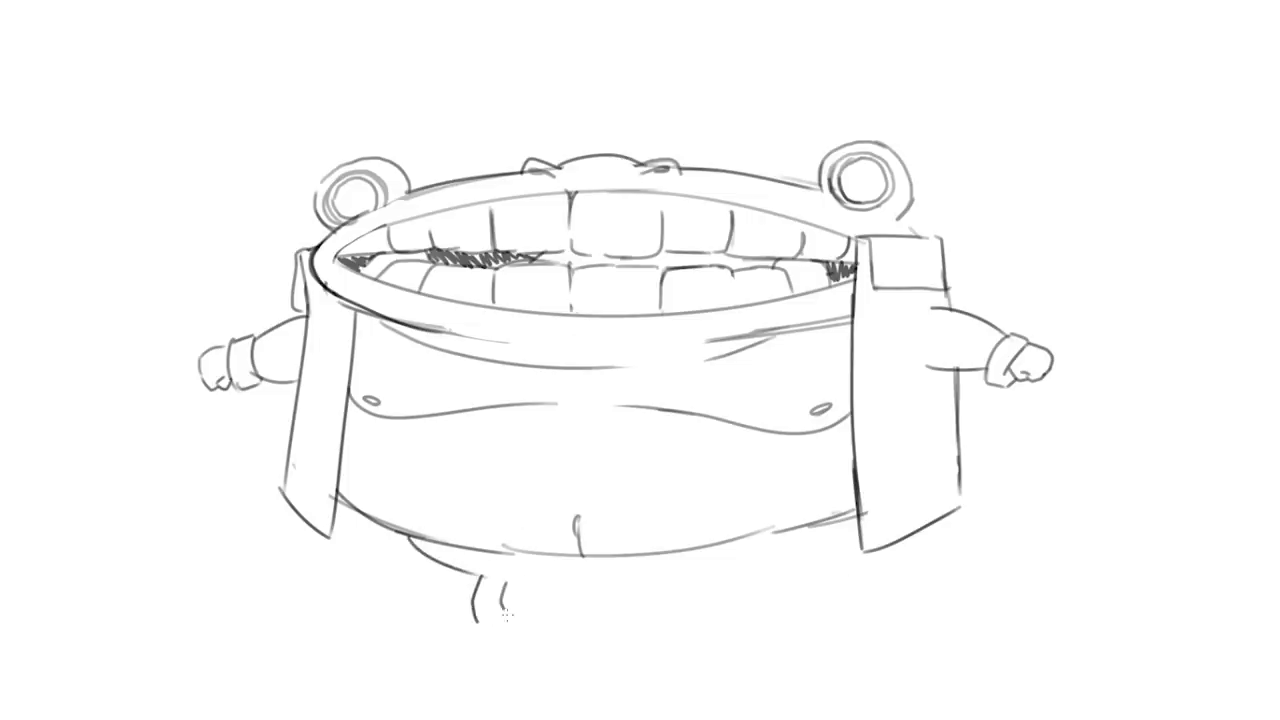
{"action": "key", "text": "ctrl+z"}
{"action": "mouse_move", "coordinate": [474, 567]}
{"action": "left_mouse_down"}
{"action": "mouse_move", "coordinate": [464, 603]}
{"action": "mouse_move", "coordinate": [709, 587]}
{"action": "mouse_move", "coordinate": [707, 608]}
{"action": "left_mouse_up"}
{"action": "key", "text": "ctrl+z"}
{"action": "mouse_move", "coordinate": [760, 572]}
{"action": "left_mouse_down"}
{"action": "mouse_move", "coordinate": [766, 606]}
{"action": "mouse_move", "coordinate": [828, 518]}
{"action": "left_mouse_up"}
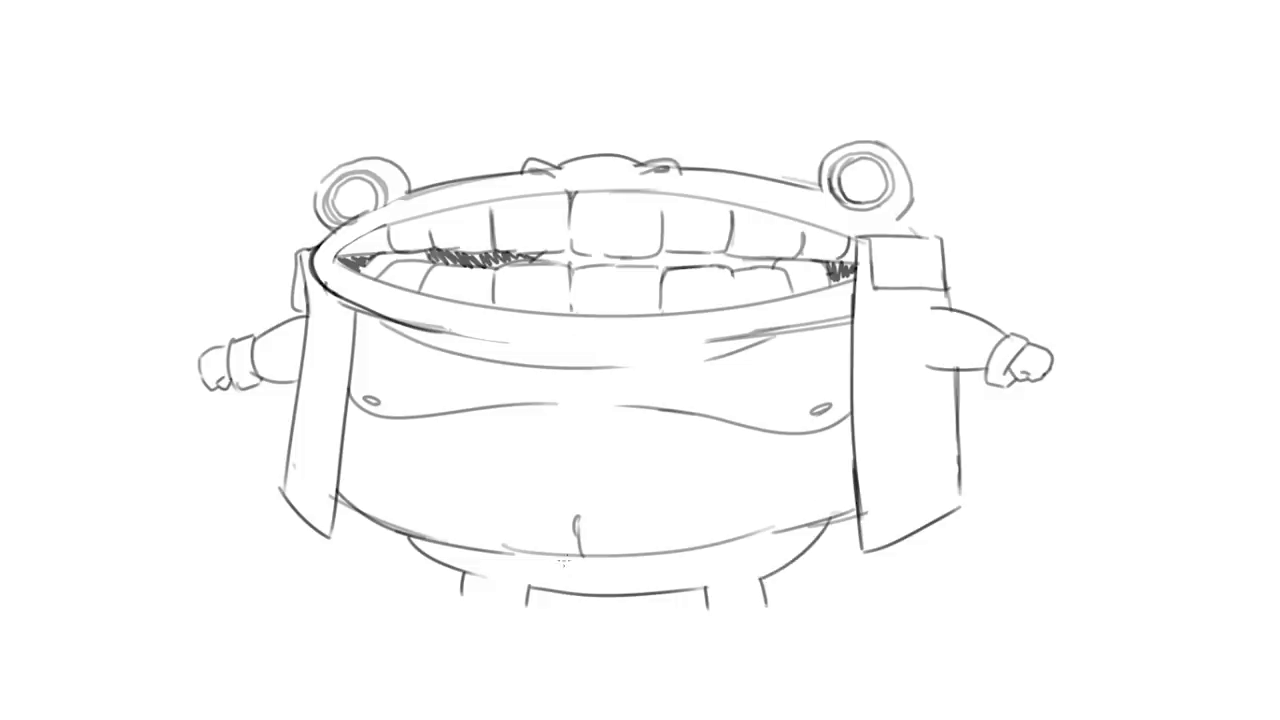
{"action": "mouse_move", "coordinate": [562, 553]}
{"action": "left_mouse_down"}
{"action": "mouse_move", "coordinate": [574, 590]}
{"action": "mouse_move", "coordinate": [607, 590]}
{"action": "left_mouse_up"}
{"action": "mouse_move", "coordinate": [462, 578]}
{"action": "left_mouse_down"}
{"action": "mouse_move", "coordinate": [463, 610]}
{"action": "mouse_move", "coordinate": [440, 620]}
{"action": "mouse_move", "coordinate": [505, 633]}
{"action": "mouse_move", "coordinate": [522, 588]}
{"action": "mouse_move", "coordinate": [500, 626]}
{"action": "mouse_move", "coordinate": [512, 614]}
{"action": "mouse_move", "coordinate": [522, 636]}
{"action": "mouse_move", "coordinate": [518, 614]}
{"action": "left_mouse_up"}
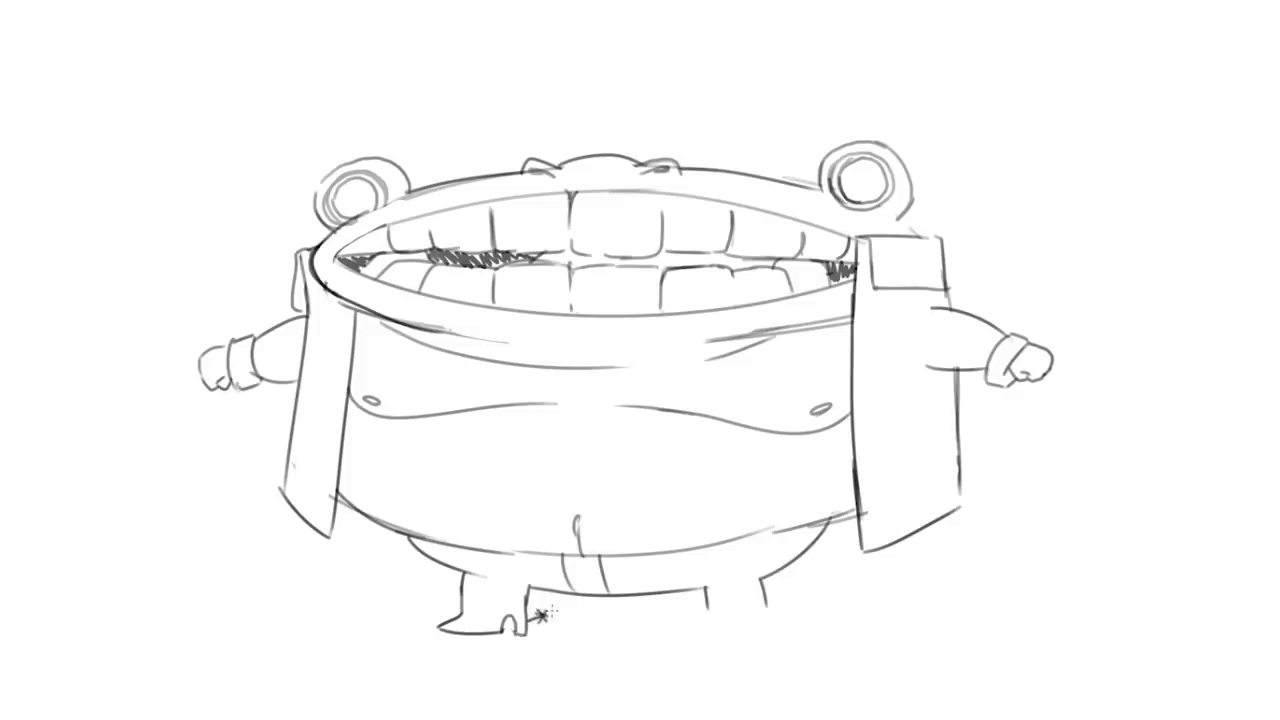
{"action": "left_click_drag", "start_coordinate": [463, 581], "coordinate": [528, 610]}
Draw the right leg's boot with a star-shaped spur and detail both boot tops.
{"action": "left_click_drag", "start_coordinate": [705, 591], "coordinate": [708, 643]}
{"action": "key", "text": "ctrl+z"}
{"action": "left_click_drag", "start_coordinate": [706, 592], "coordinate": [709, 648]}
{"action": "left_click_drag", "start_coordinate": [763, 585], "coordinate": [799, 656]}
{"action": "left_click_drag", "start_coordinate": [706, 636], "coordinate": [795, 659]}
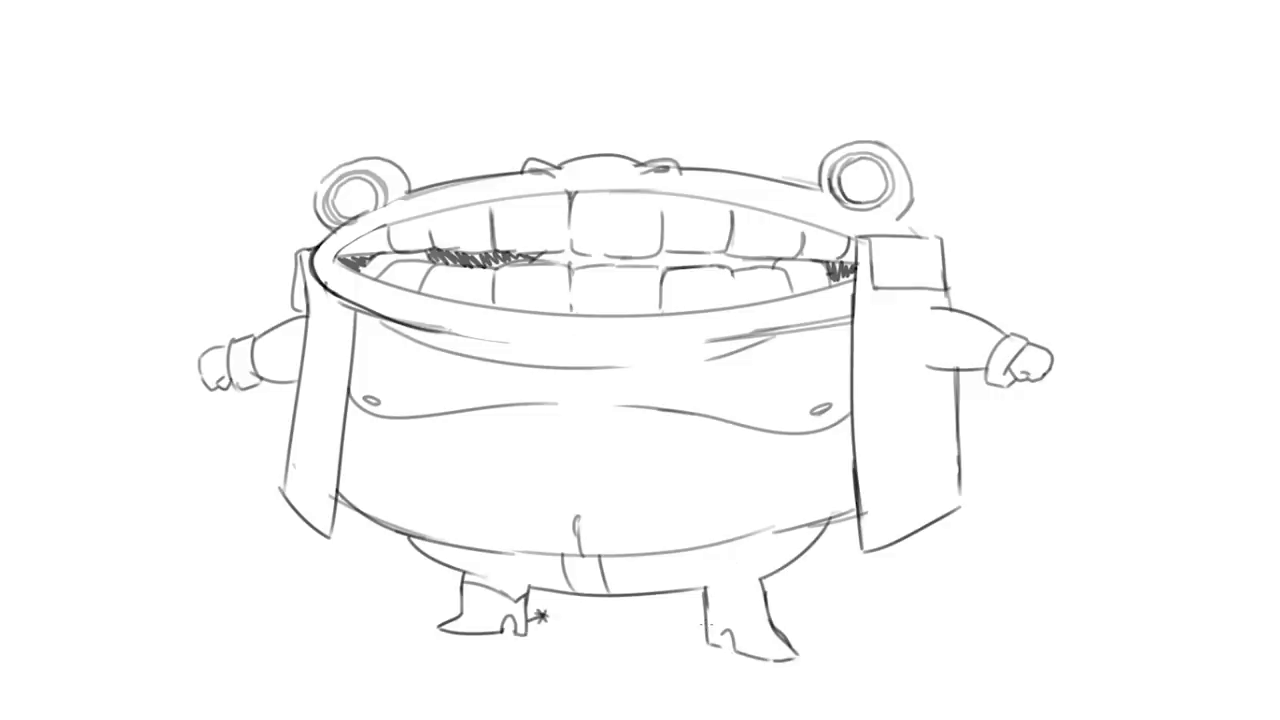
{"action": "left_click_drag", "start_coordinate": [695, 614], "coordinate": [701, 626]}
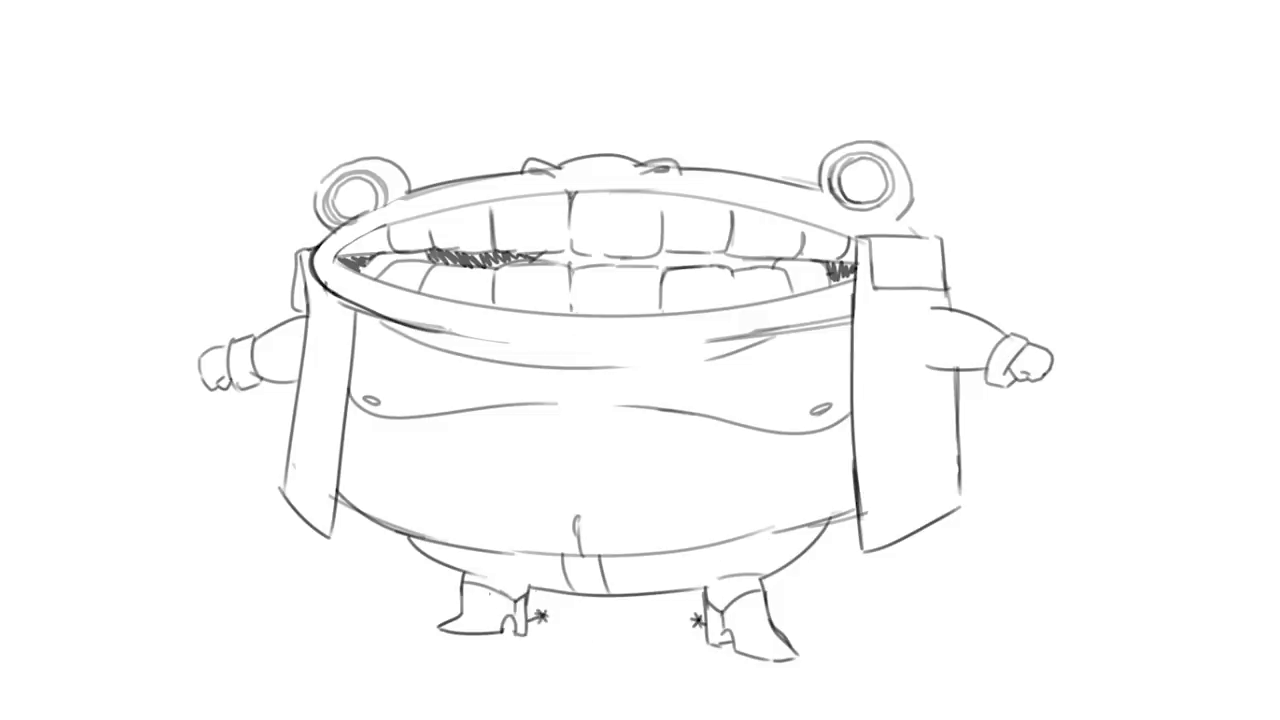
{"action": "left_click_drag", "start_coordinate": [462, 586], "coordinate": [528, 608]}
{"action": "left_click_drag", "start_coordinate": [726, 612], "coordinate": [768, 590]}
Draw pocket outlines on the right and left straps.
{"action": "left_click_drag", "start_coordinate": [916, 304], "coordinate": [944, 312]}
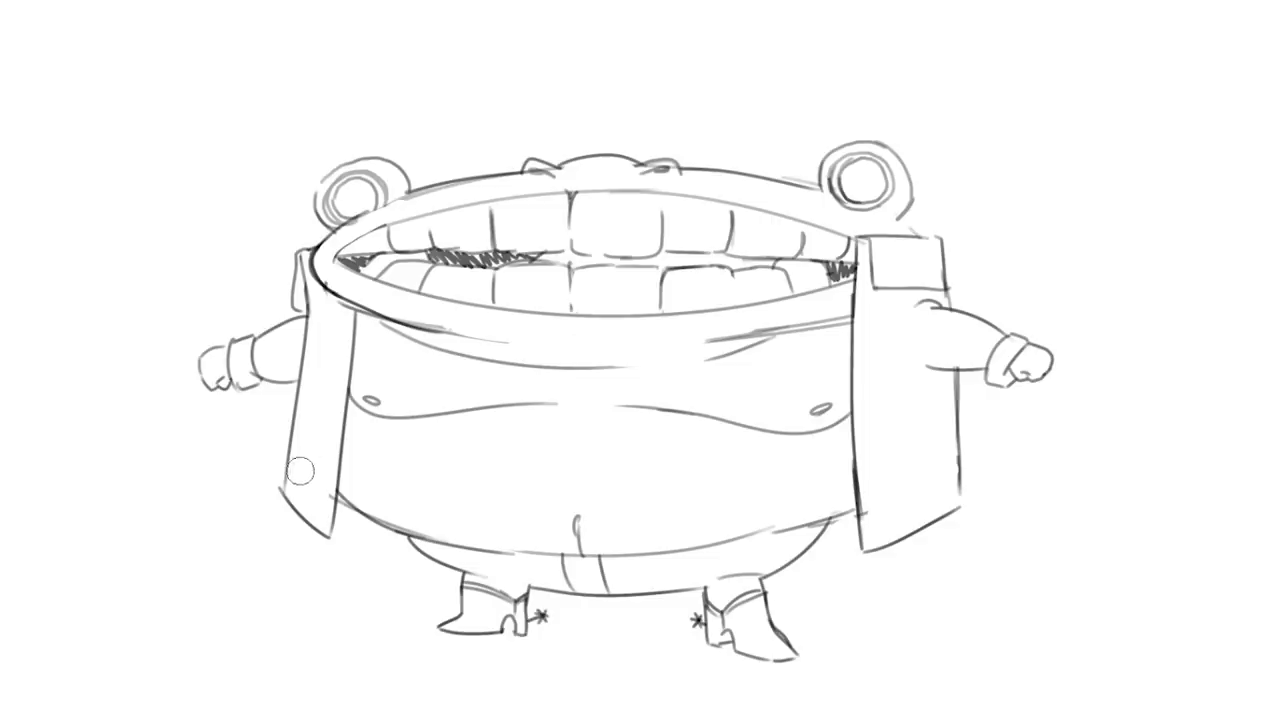
{"action": "mouse_move", "coordinate": [880, 502]}
{"action": "left_mouse_down"}
{"action": "mouse_move", "coordinate": [880, 418]}
{"action": "mouse_move", "coordinate": [914, 410]}
{"action": "mouse_move", "coordinate": [940, 408]}
{"action": "mouse_move", "coordinate": [940, 490]}
{"action": "left_mouse_up"}
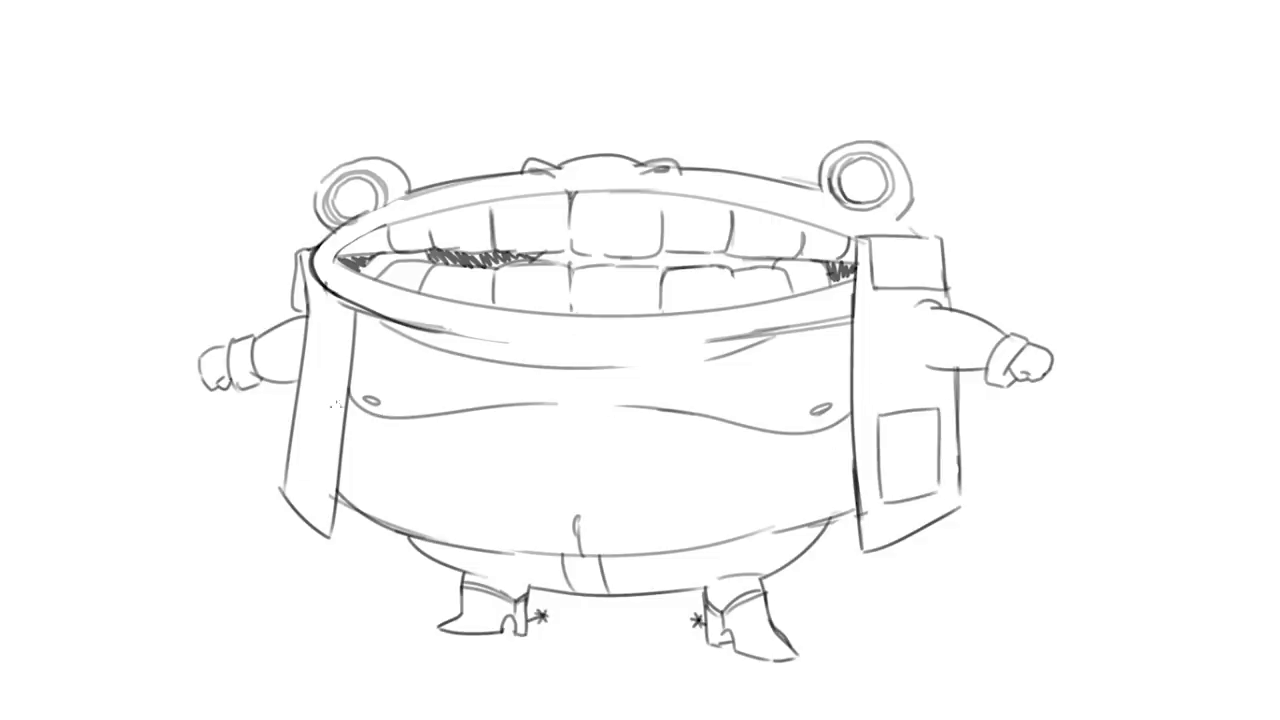
{"action": "mouse_move", "coordinate": [320, 394]}
{"action": "left_mouse_down"}
{"action": "mouse_move", "coordinate": [308, 472]}
{"action": "mouse_move", "coordinate": [288, 478]}
{"action": "left_mouse_up"}
Draw and hatch a lightning bolt above each ear.
{"action": "mouse_move", "coordinate": [821, 121]}
{"action": "left_mouse_down"}
{"action": "mouse_move", "coordinate": [824, 139]}
{"action": "mouse_move", "coordinate": [840, 110]}
{"action": "mouse_move", "coordinate": [870, 98]}
{"action": "mouse_move", "coordinate": [877, 116]}
{"action": "mouse_move", "coordinate": [910, 104]}
{"action": "mouse_move", "coordinate": [846, 128]}
{"action": "mouse_move", "coordinate": [912, 108]}
{"action": "left_mouse_up"}
{"action": "mouse_move", "coordinate": [822, 136]}
{"action": "left_mouse_down"}
{"action": "mouse_move", "coordinate": [856, 102]}
{"action": "mouse_move", "coordinate": [910, 106]}
{"action": "left_mouse_up"}
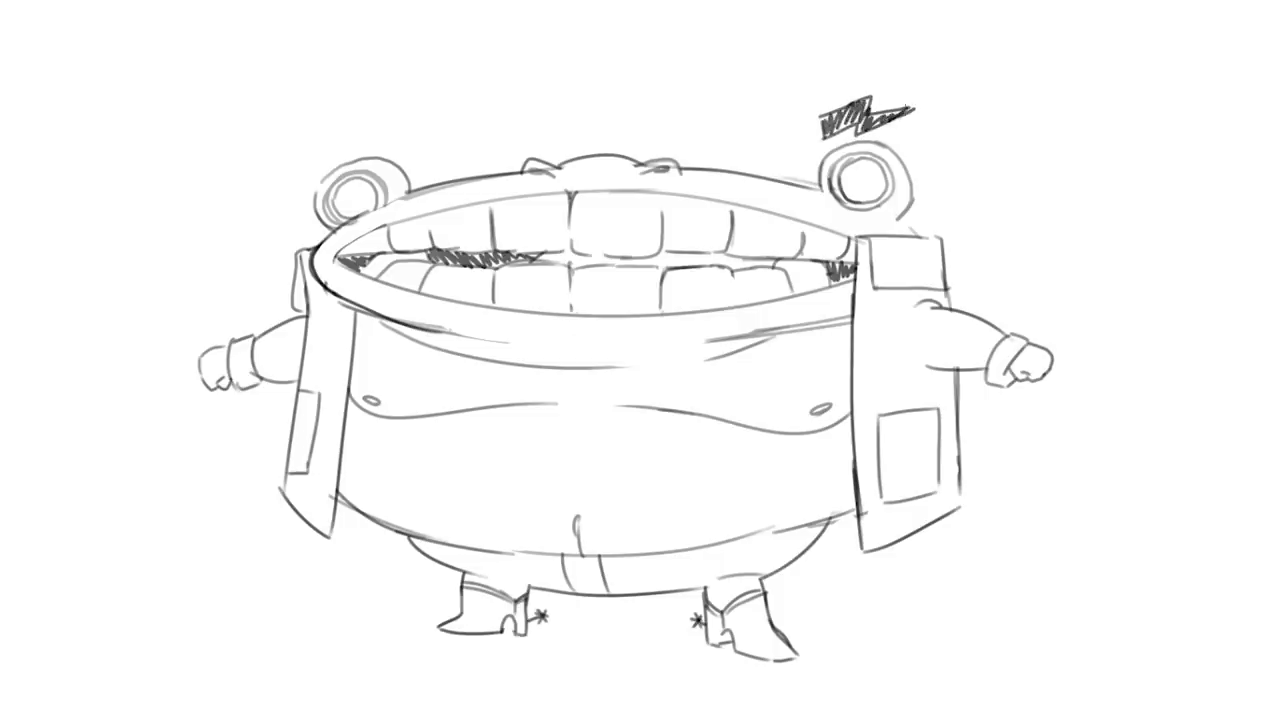
{"action": "mouse_move", "coordinate": [390, 146]}
{"action": "left_mouse_down"}
{"action": "mouse_move", "coordinate": [400, 126]}
{"action": "mouse_move", "coordinate": [350, 131]}
{"action": "mouse_move", "coordinate": [308, 104]}
{"action": "mouse_move", "coordinate": [398, 128]}
{"action": "left_mouse_up"}
{"action": "mouse_move", "coordinate": [308, 104]}
{"action": "left_mouse_down"}
{"action": "mouse_move", "coordinate": [362, 122]}
{"action": "mouse_move", "coordinate": [376, 110]}
{"action": "mouse_move", "coordinate": [372, 132]}
{"action": "mouse_move", "coordinate": [398, 140]}
{"action": "left_mouse_up"}
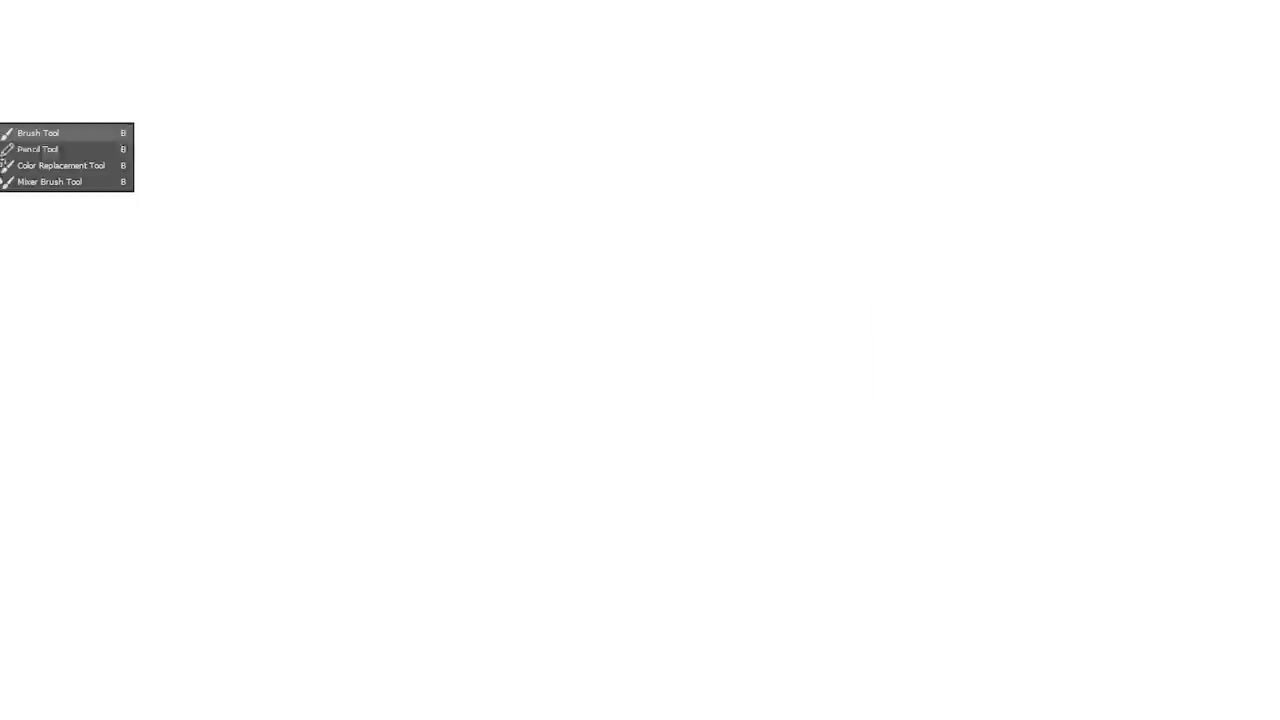
Draw a lumpy nose and zigzag moustache with the ink brush, filling the moustache solid black.
{"action": "left_click", "coordinate": [11, 151]}
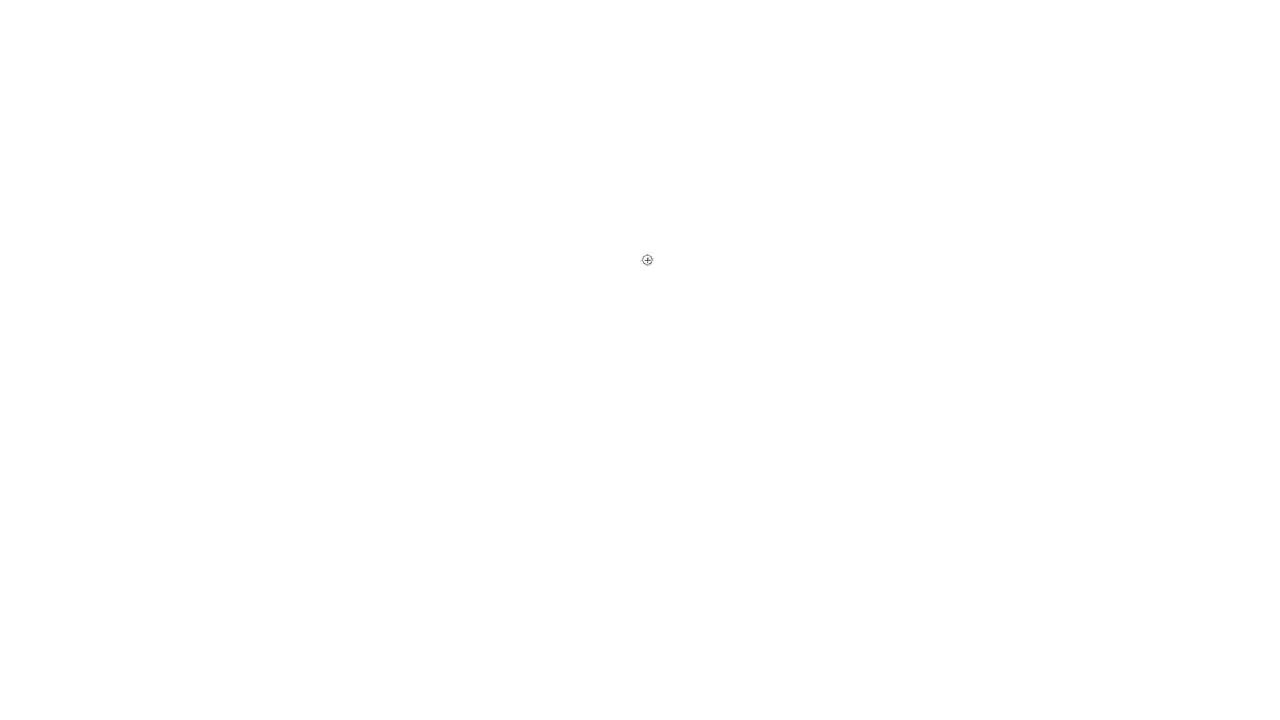
{"action": "mouse_move", "coordinate": [652, 297]}
{"action": "left_mouse_down"}
{"action": "mouse_move", "coordinate": [617, 309]}
{"action": "mouse_move", "coordinate": [669, 334]}
{"action": "mouse_move", "coordinate": [613, 318]}
{"action": "mouse_move", "coordinate": [686, 346]}
{"action": "left_mouse_up"}
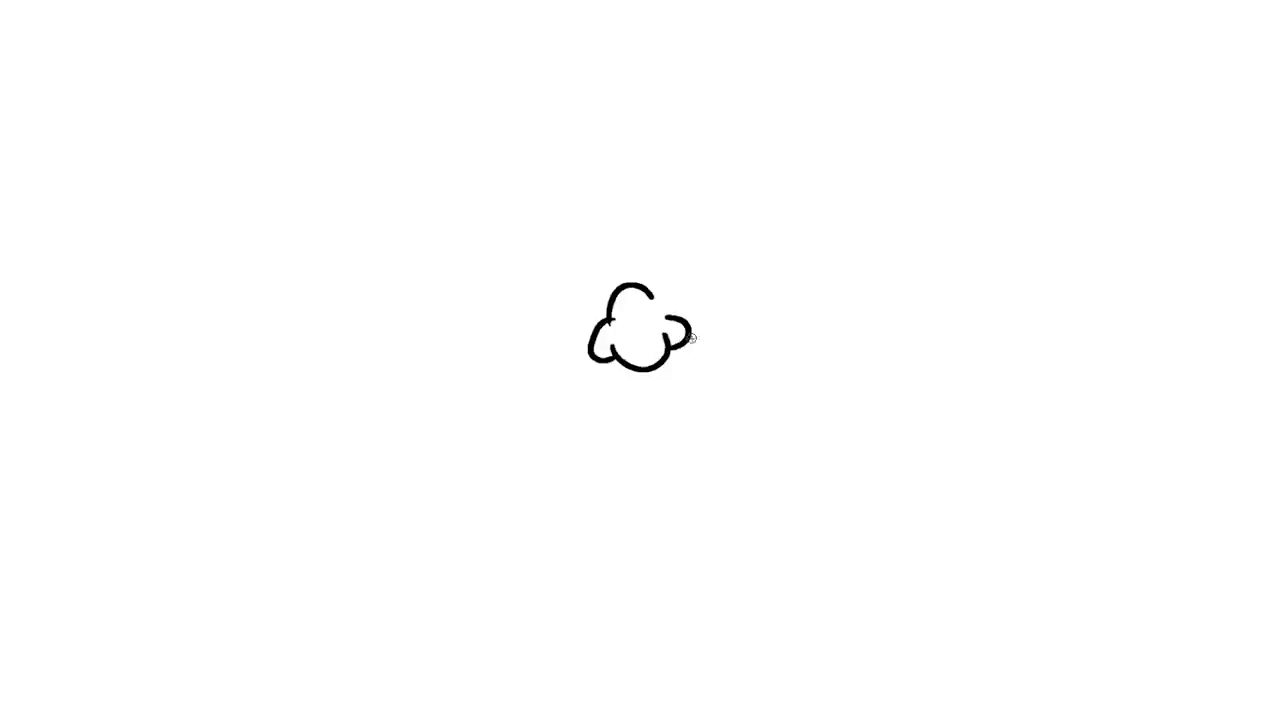
{"action": "mouse_move", "coordinate": [590, 356]}
{"action": "left_mouse_down"}
{"action": "mouse_move", "coordinate": [555, 380]}
{"action": "mouse_move", "coordinate": [474, 389]}
{"action": "mouse_move", "coordinate": [508, 411]}
{"action": "mouse_move", "coordinate": [646, 394]}
{"action": "left_mouse_up"}
{"action": "mouse_move", "coordinate": [683, 352]}
{"action": "left_mouse_down"}
{"action": "mouse_move", "coordinate": [771, 366]}
{"action": "mouse_move", "coordinate": [803, 353]}
{"action": "mouse_move", "coordinate": [780, 393]}
{"action": "mouse_move", "coordinate": [712, 402]}
{"action": "mouse_move", "coordinate": [657, 383]}
{"action": "mouse_move", "coordinate": [708, 403]}
{"action": "mouse_move", "coordinate": [632, 402]}
{"action": "left_mouse_up"}
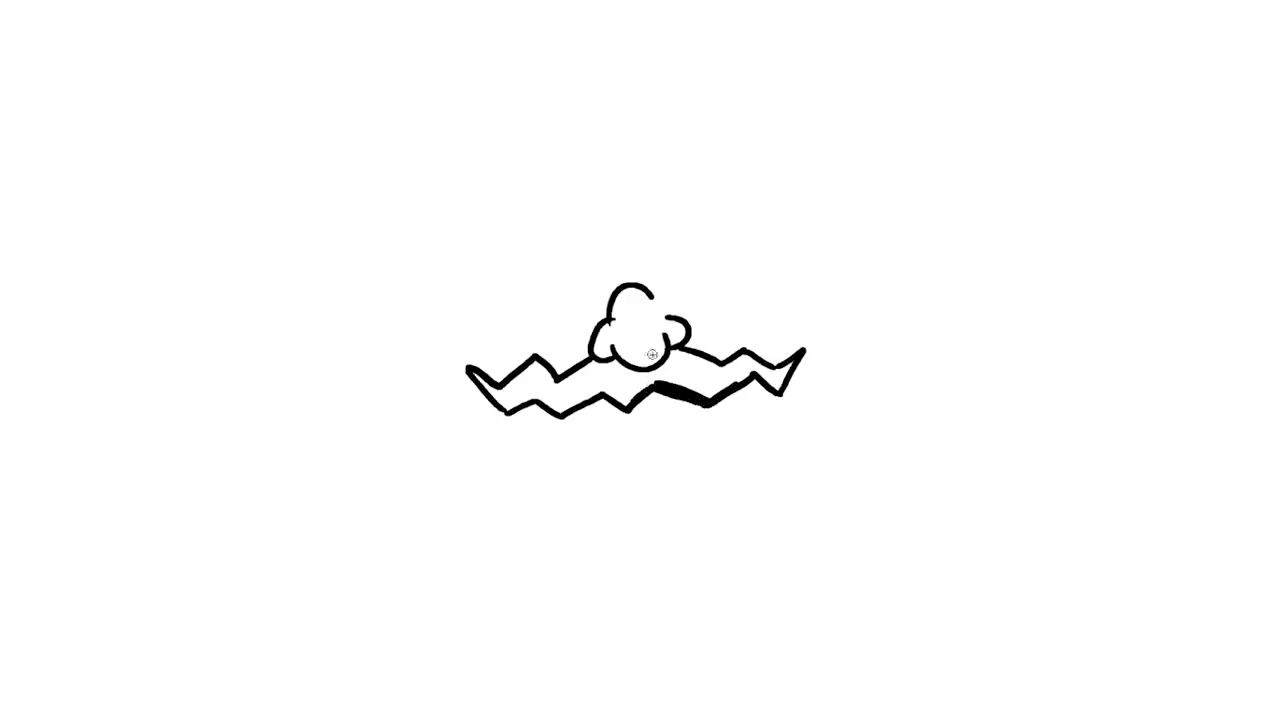
{"action": "left_click", "coordinate": [714, 391]}
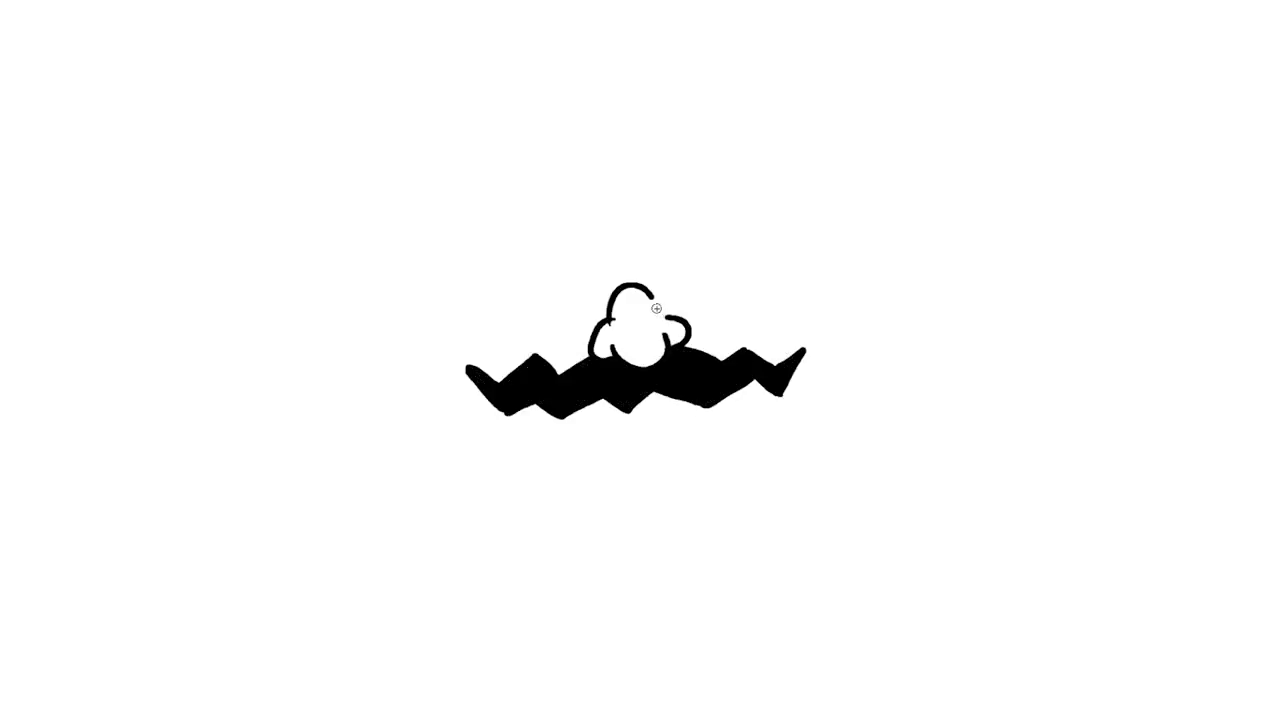
Ink the scowling eyes with heavy arched brows and start the chin curve.
{"action": "mouse_move", "coordinate": [650, 286]}
{"action": "left_mouse_down"}
{"action": "mouse_move", "coordinate": [660, 316]}
{"action": "mouse_move", "coordinate": [475, 286]}
{"action": "mouse_move", "coordinate": [527, 335]}
{"action": "mouse_move", "coordinate": [592, 305]}
{"action": "left_mouse_up"}
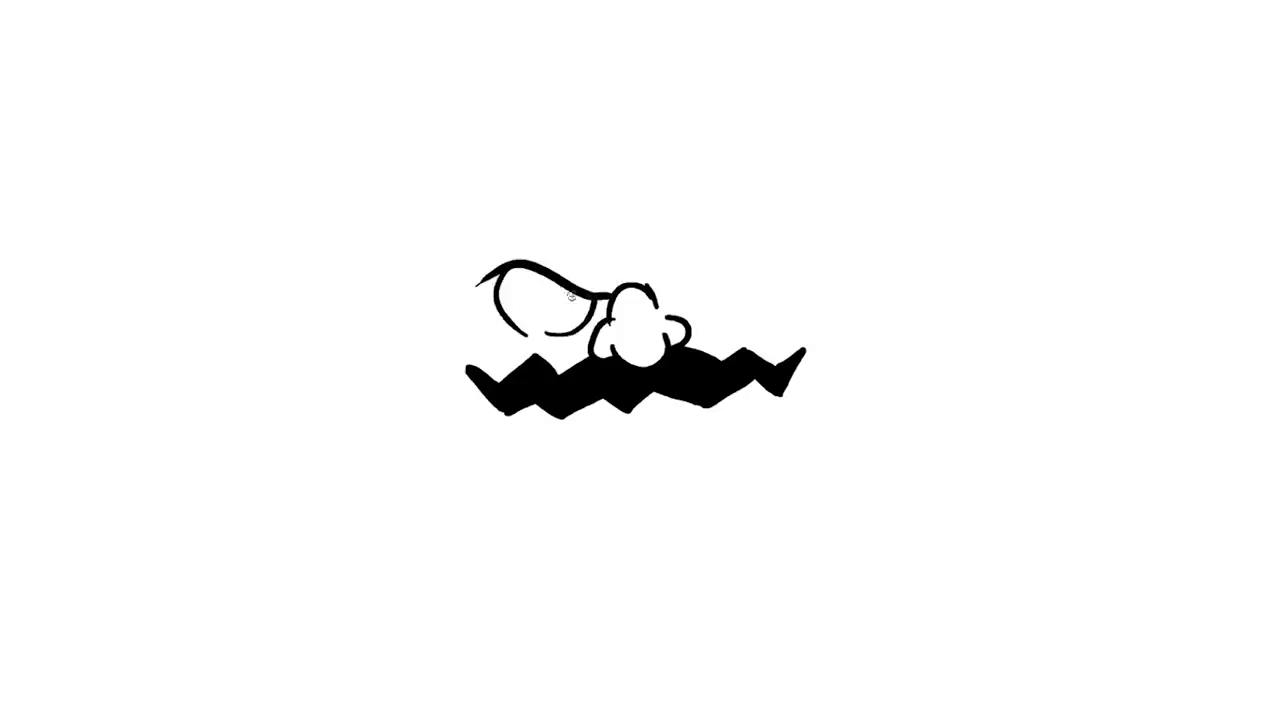
{"action": "mouse_move", "coordinate": [508, 289]}
{"action": "left_mouse_down"}
{"action": "mouse_move", "coordinate": [545, 320]}
{"action": "mouse_move", "coordinate": [585, 292]}
{"action": "mouse_move", "coordinate": [524, 236]}
{"action": "mouse_move", "coordinate": [481, 280]}
{"action": "left_mouse_up"}
{"action": "left_click_drag", "start_coordinate": [660, 296], "coordinate": [775, 255]}
{"action": "mouse_move", "coordinate": [688, 284]}
{"action": "left_mouse_down"}
{"action": "mouse_move", "coordinate": [702, 258]}
{"action": "mouse_move", "coordinate": [768, 234]}
{"action": "mouse_move", "coordinate": [785, 262]}
{"action": "left_mouse_up"}
{"action": "mouse_move", "coordinate": [702, 319]}
{"action": "left_mouse_down"}
{"action": "mouse_move", "coordinate": [770, 285]}
{"action": "mouse_move", "coordinate": [758, 252]}
{"action": "left_mouse_up"}
{"action": "mouse_move", "coordinate": [706, 330]}
{"action": "left_mouse_down"}
{"action": "mouse_move", "coordinate": [724, 334]}
{"action": "mouse_move", "coordinate": [780, 296]}
{"action": "mouse_move", "coordinate": [753, 243]}
{"action": "left_mouse_up"}
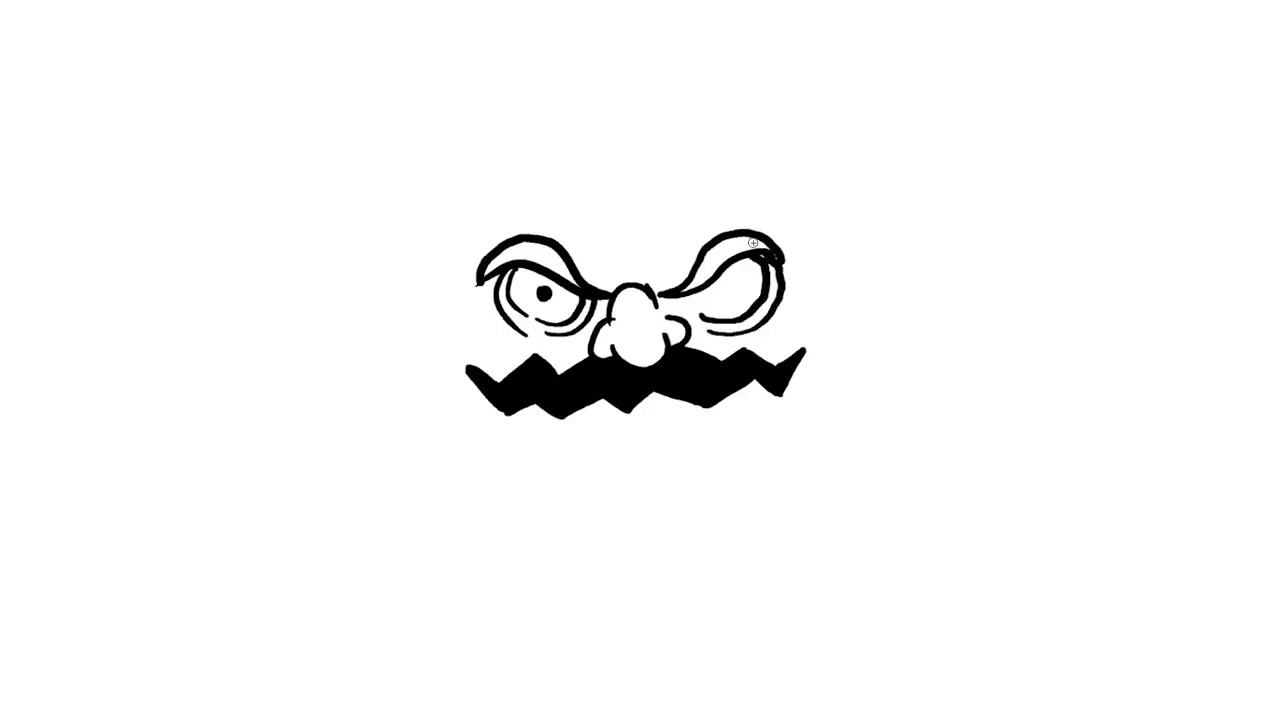
{"action": "mouse_move", "coordinate": [515, 410]}
{"action": "left_mouse_down"}
{"action": "mouse_move", "coordinate": [535, 488]}
{"action": "mouse_move", "coordinate": [663, 497]}
{"action": "mouse_move", "coordinate": [694, 489]}
{"action": "mouse_move", "coordinate": [772, 394]}
{"action": "left_mouse_up"}
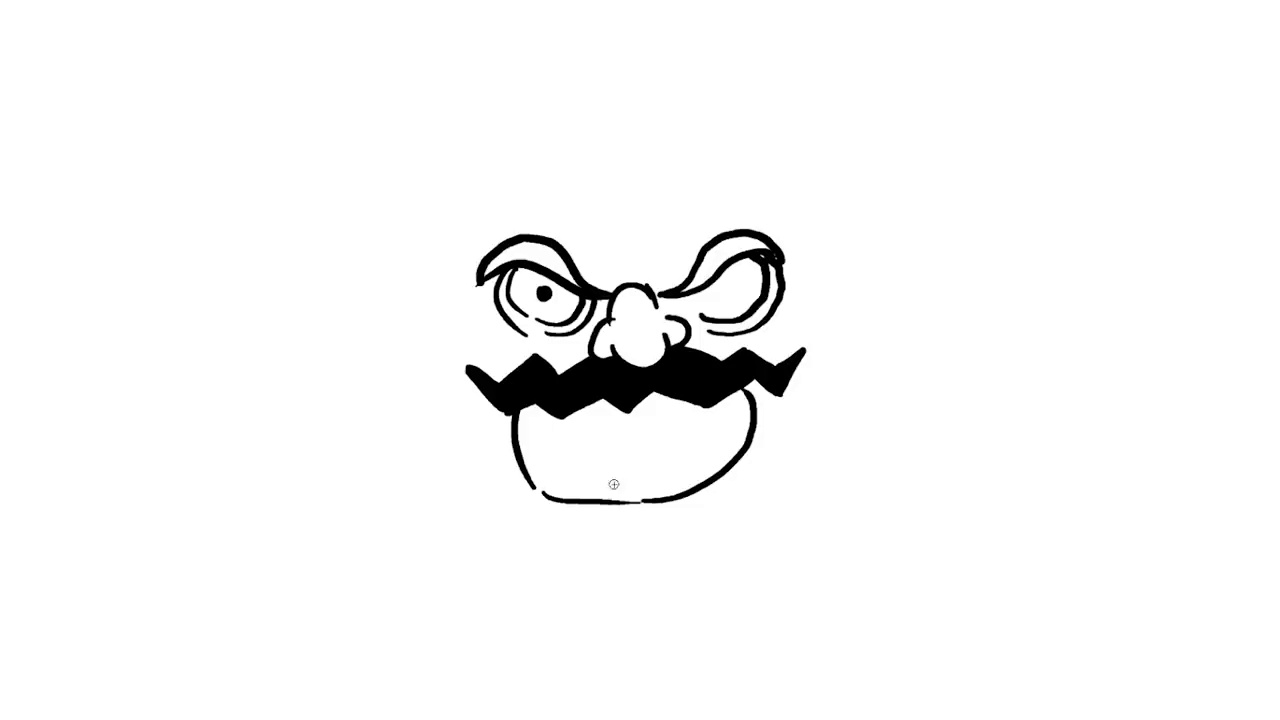
Rework the chin into cheek lines and add strokes along the face's left side and right eye.
{"action": "mouse_move", "coordinate": [648, 499]}
{"action": "left_mouse_down"}
{"action": "mouse_move", "coordinate": [531, 483]}
{"action": "mouse_move", "coordinate": [620, 508]}
{"action": "left_mouse_up"}
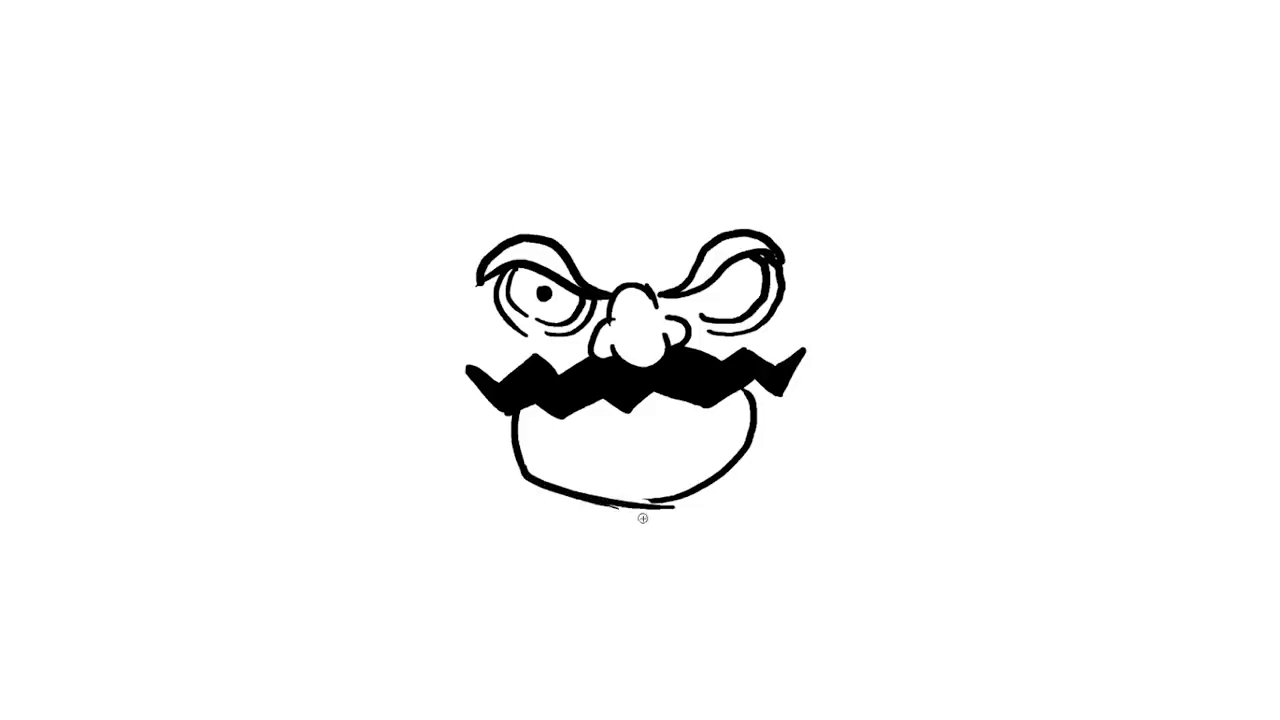
{"action": "key", "text": "ctrl+z"}
{"action": "left_click_drag", "start_coordinate": [500, 471], "coordinate": [708, 495]}
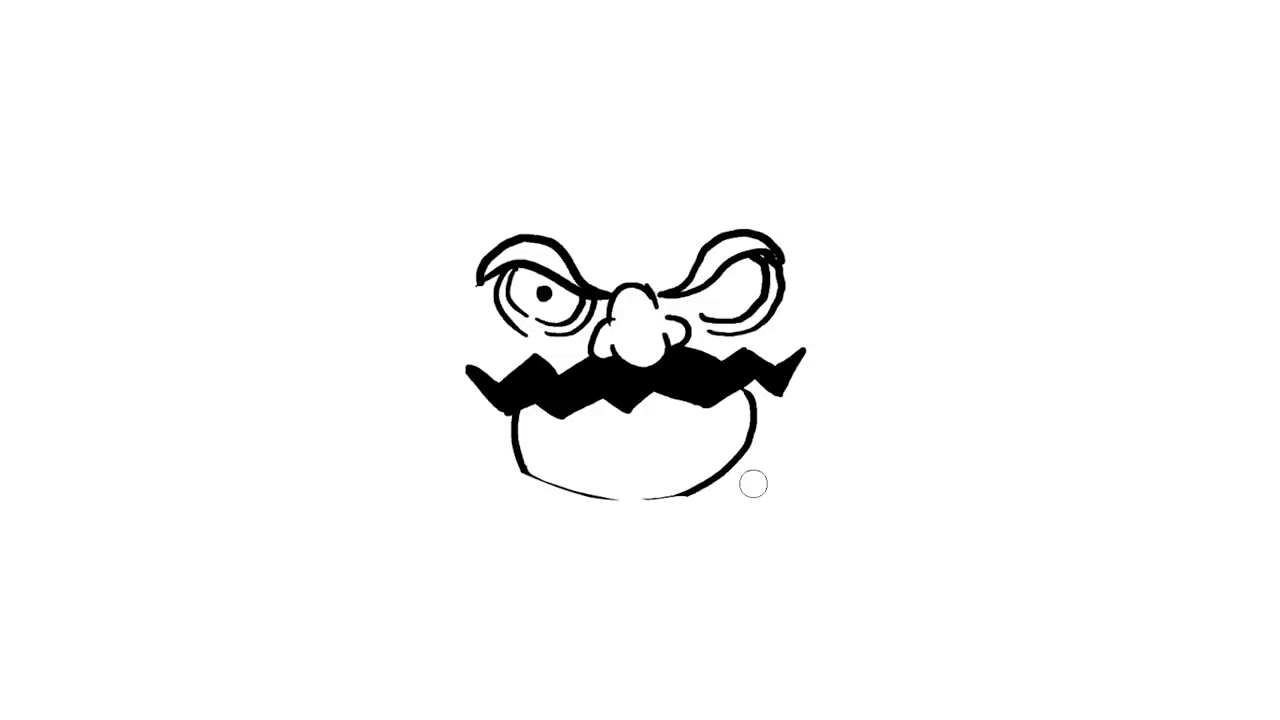
{"action": "mouse_move", "coordinate": [753, 484]}
{"action": "left_mouse_down"}
{"action": "mouse_move", "coordinate": [551, 491]}
{"action": "mouse_move", "coordinate": [482, 431]}
{"action": "left_mouse_up"}
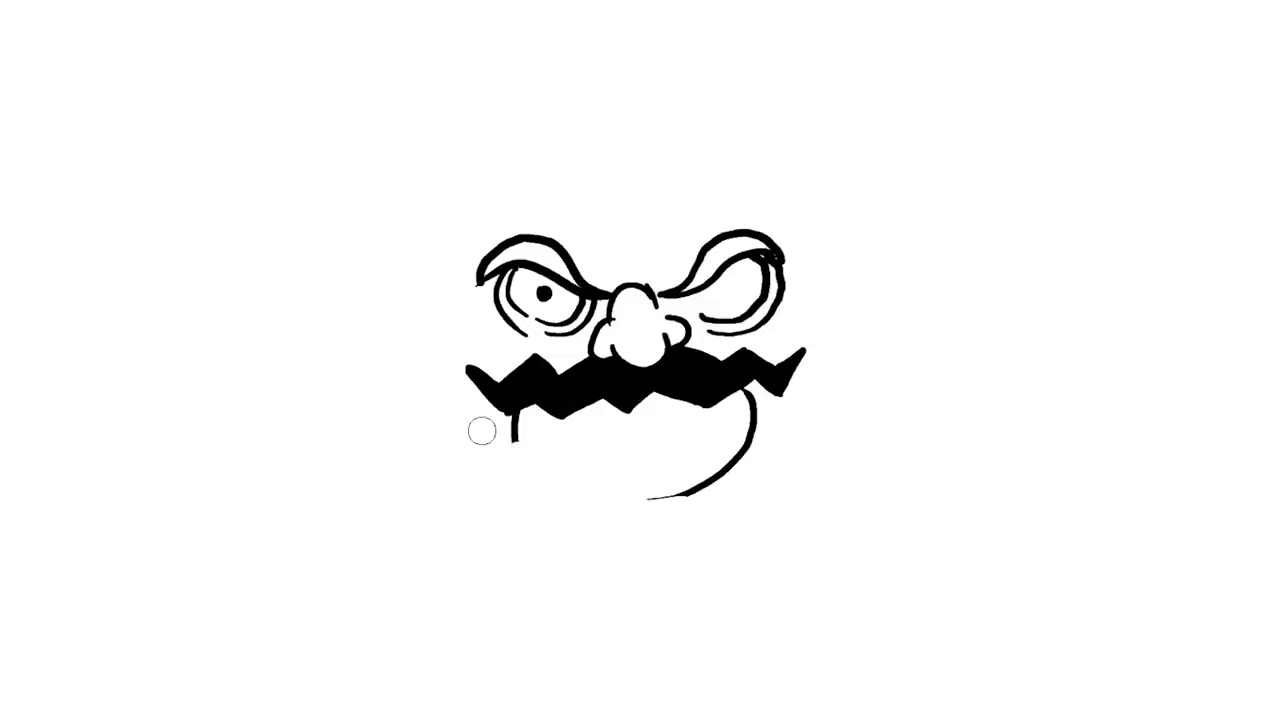
{"action": "mouse_move", "coordinate": [720, 423]}
{"action": "left_mouse_down"}
{"action": "mouse_move", "coordinate": [750, 400]}
{"action": "mouse_move", "coordinate": [736, 468]}
{"action": "mouse_move", "coordinate": [609, 504]}
{"action": "left_mouse_up"}
{"action": "left_click_drag", "start_coordinate": [745, 390], "coordinate": [742, 470]}
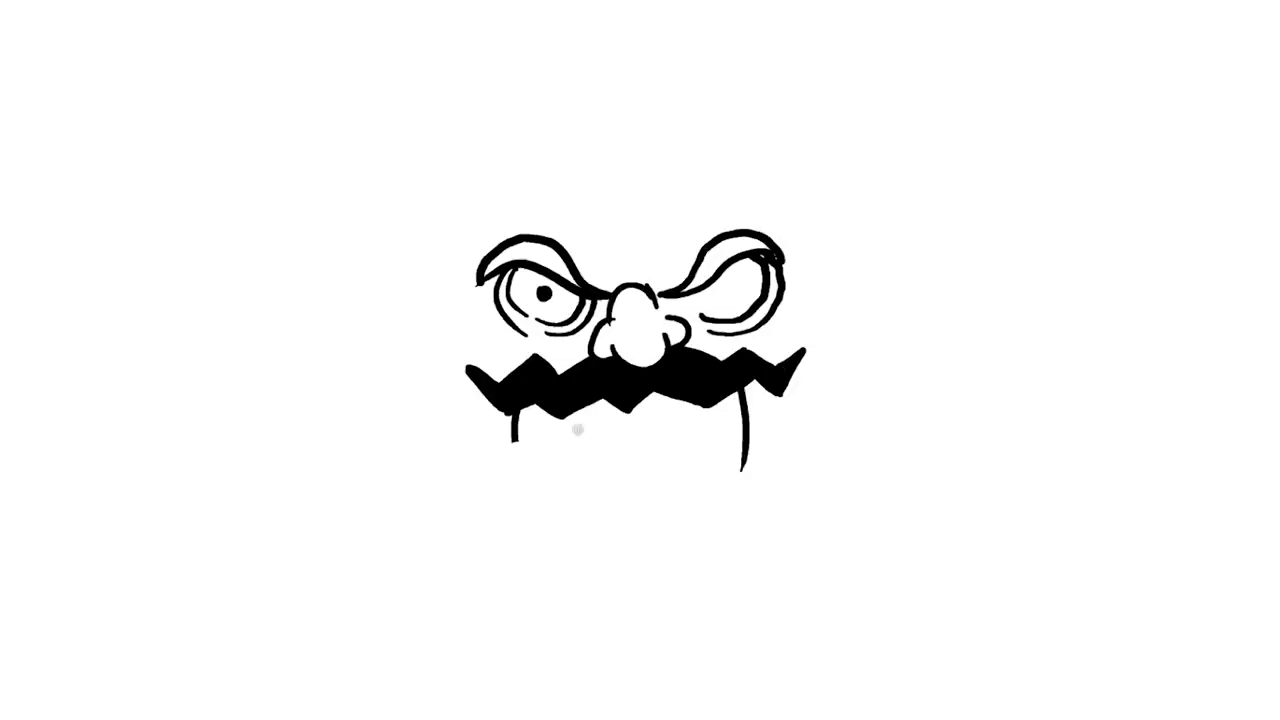
{"action": "left_click_drag", "start_coordinate": [513, 438], "coordinate": [528, 478]}
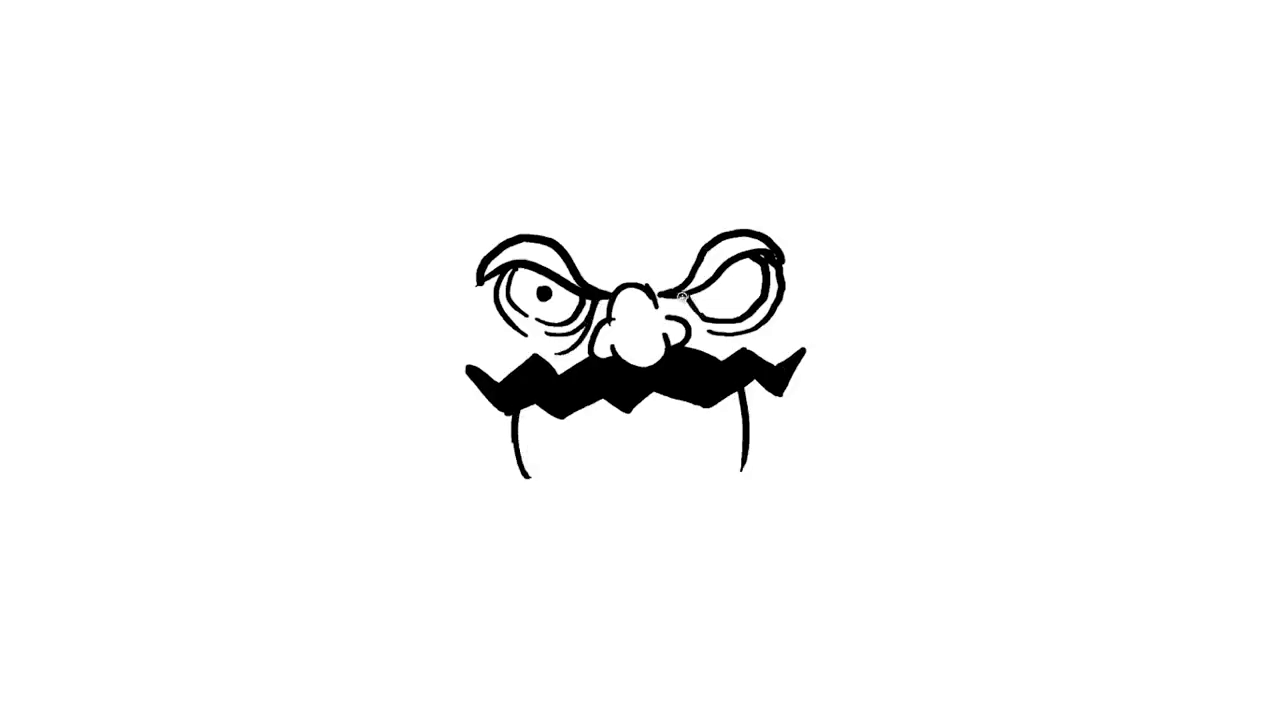
{"action": "left_click_drag", "start_coordinate": [678, 288], "coordinate": [710, 330]}
{"action": "left_click_drag", "start_coordinate": [462, 250], "coordinate": [482, 338]}
{"action": "mouse_move", "coordinate": [434, 296]}
{"action": "left_mouse_down"}
{"action": "mouse_move", "coordinate": [441, 434]}
{"action": "mouse_move", "coordinate": [540, 522]}
{"action": "mouse_move", "coordinate": [580, 548]}
{"action": "mouse_move", "coordinate": [718, 522]}
{"action": "left_mouse_up"}
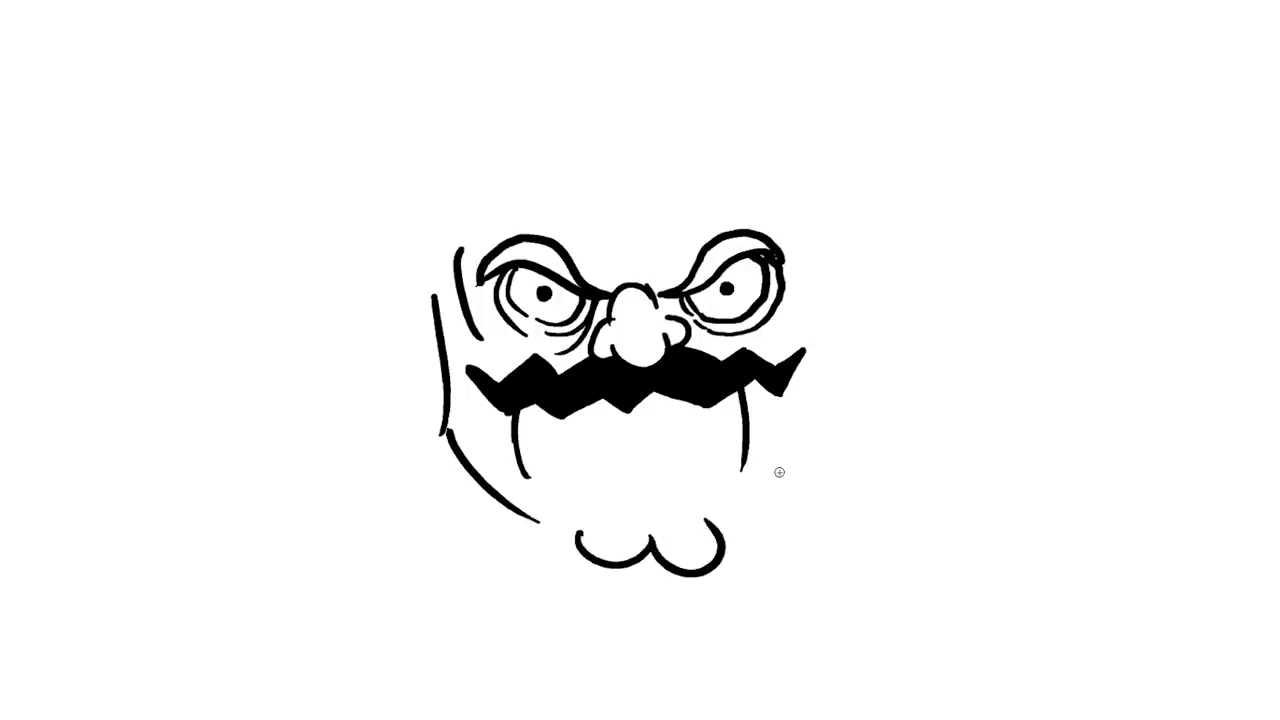
Erase the old lower-lip stroke and draw a new lower lip joining both mouth lines.
{"action": "key", "text": "e"}
{"action": "mouse_move", "coordinate": [445, 408]}
{"action": "left_mouse_down"}
{"action": "mouse_move", "coordinate": [455, 458]}
{"action": "mouse_move", "coordinate": [530, 476]}
{"action": "mouse_move", "coordinate": [645, 481]}
{"action": "mouse_move", "coordinate": [738, 444]}
{"action": "left_mouse_up"}
{"action": "key", "text": "b"}
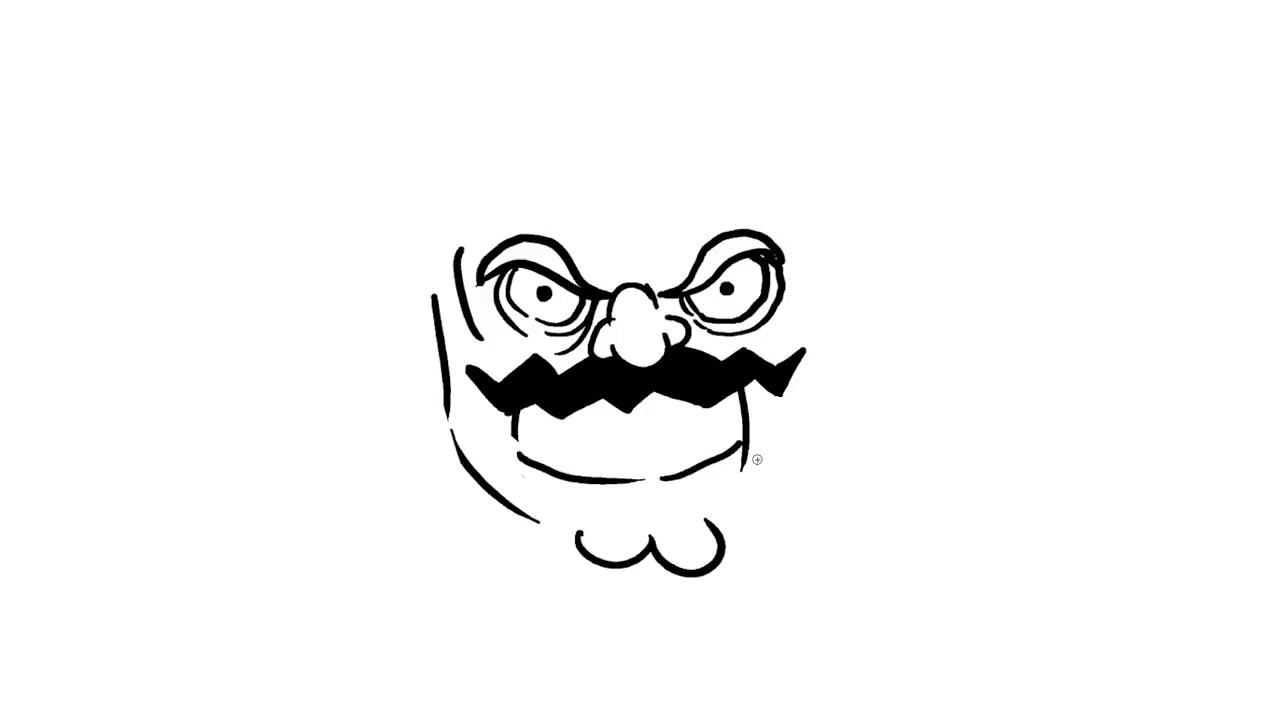
{"action": "key", "text": "e"}
{"action": "left_click_drag", "start_coordinate": [748, 472], "coordinate": [754, 457]}
{"action": "left_click_drag", "start_coordinate": [511, 452], "coordinate": [600, 480]}
{"action": "key", "text": "e"}
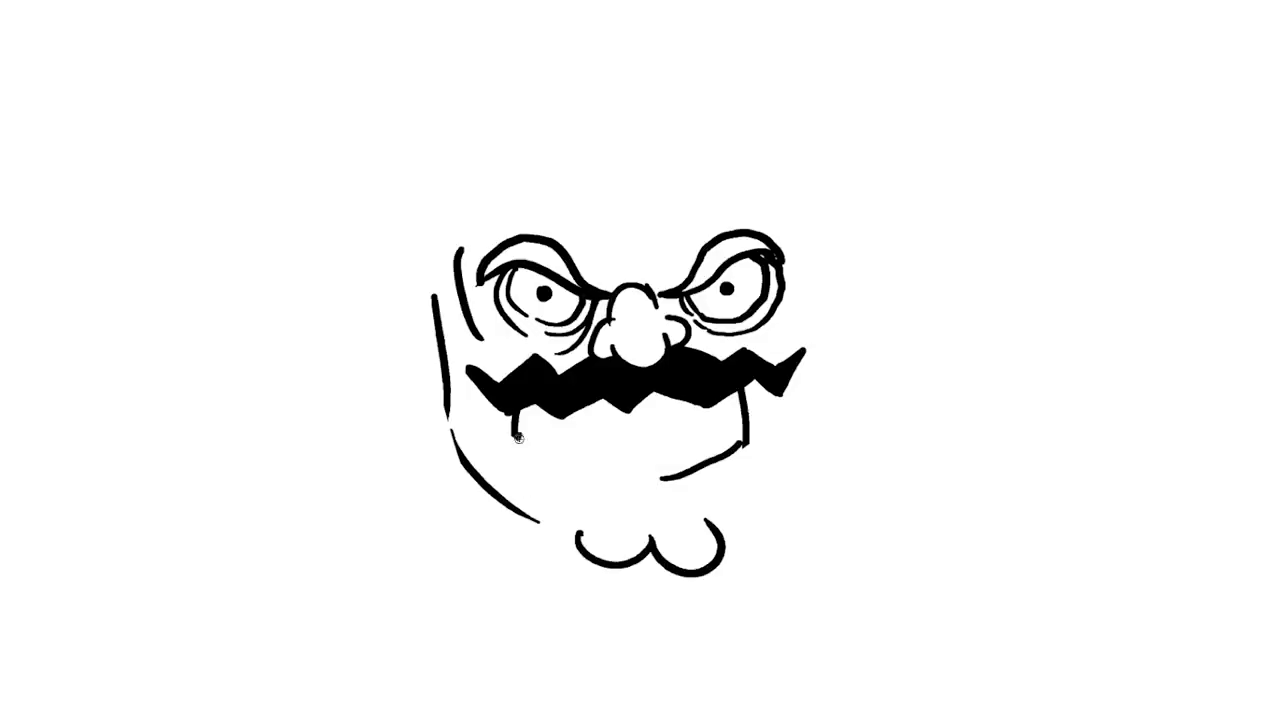
{"action": "mouse_move", "coordinate": [518, 438]}
{"action": "left_mouse_down"}
{"action": "mouse_move", "coordinate": [549, 463]}
{"action": "mouse_move", "coordinate": [650, 484]}
{"action": "left_mouse_up"}
{"action": "key", "text": "e"}
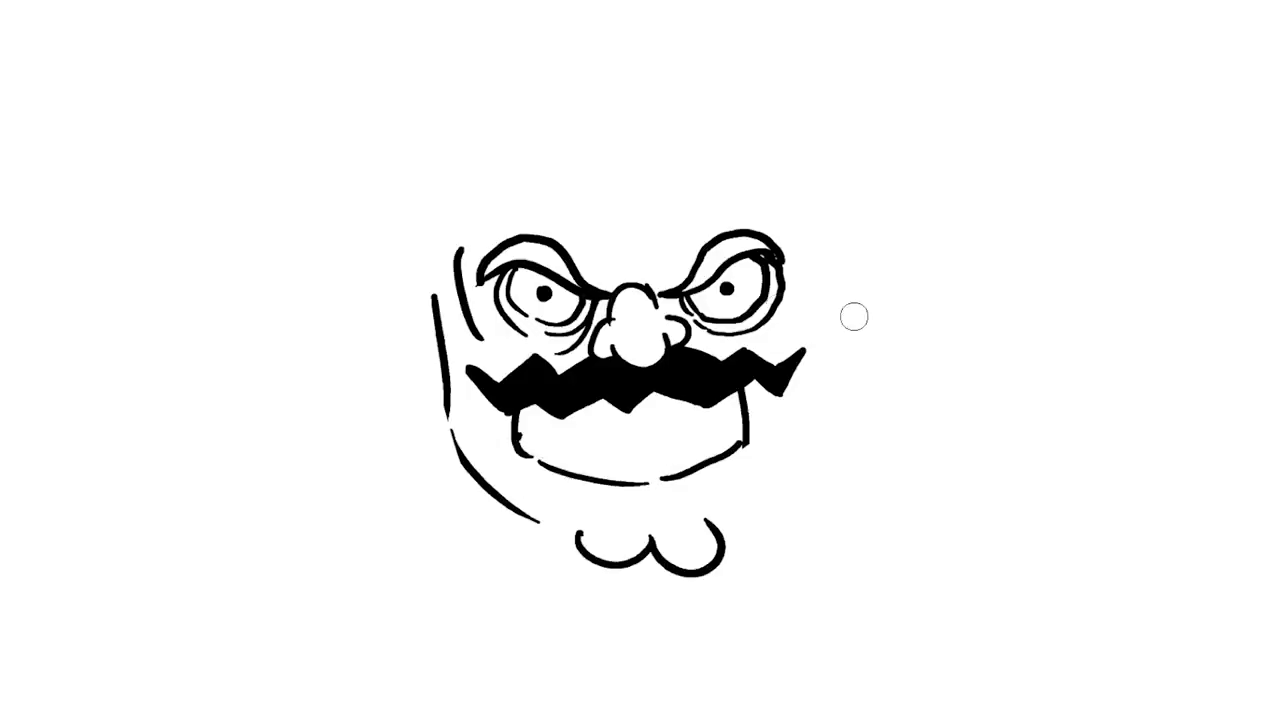
{"action": "key", "text": "e"}
Fill both eyebrows solid black, then draw the left ear and curved right jawline.
{"action": "left_click_drag", "start_coordinate": [658, 297], "coordinate": [655, 276]}
{"action": "left_click", "coordinate": [729, 262]}
{"action": "left_click", "coordinate": [541, 257]}
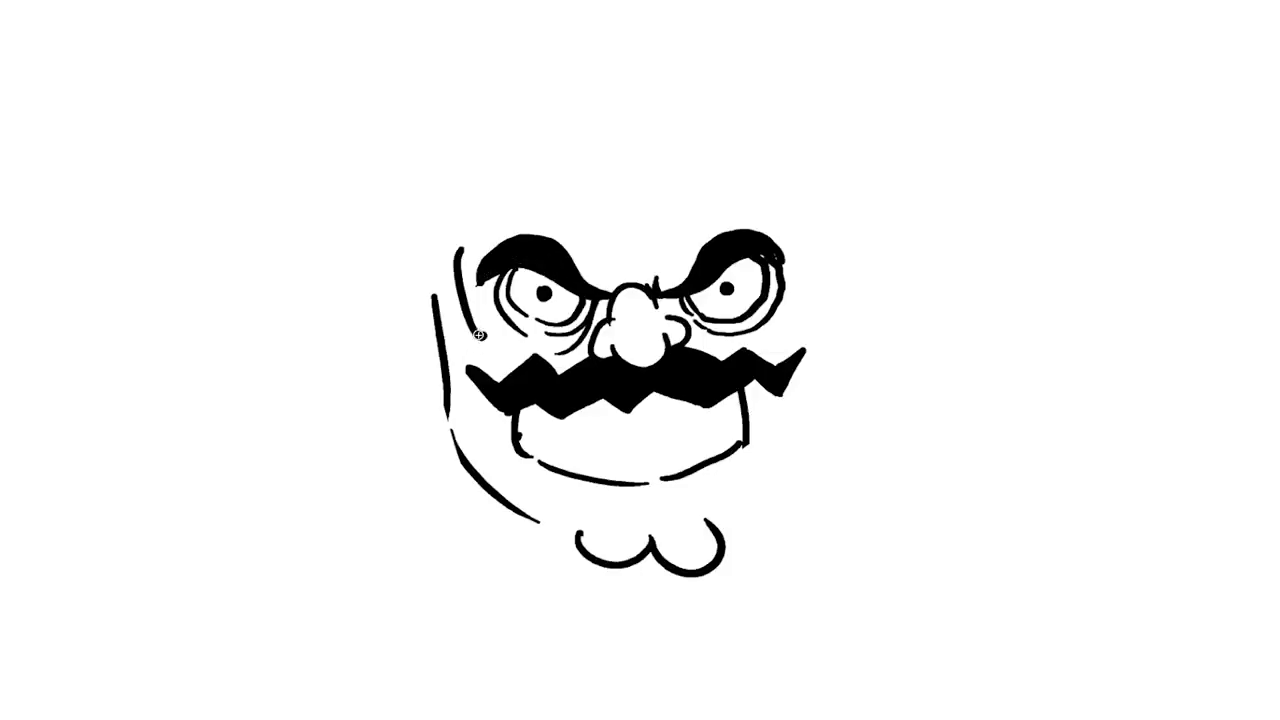
{"action": "left_click_drag", "start_coordinate": [479, 335], "coordinate": [447, 383]}
{"action": "mouse_move", "coordinate": [432, 298]}
{"action": "left_mouse_down"}
{"action": "mouse_move", "coordinate": [430, 278]}
{"action": "mouse_move", "coordinate": [397, 302]}
{"action": "mouse_move", "coordinate": [418, 376]}
{"action": "mouse_move", "coordinate": [443, 396]}
{"action": "left_mouse_up"}
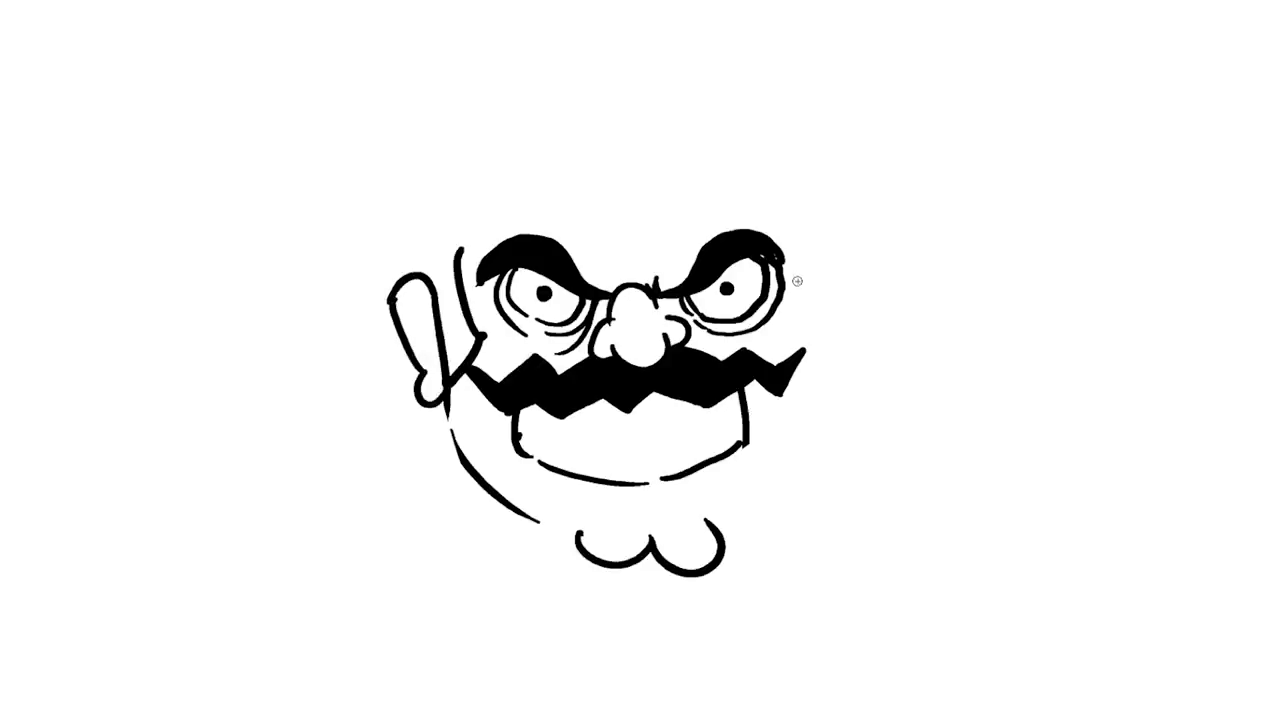
{"action": "mouse_move", "coordinate": [816, 256]}
{"action": "left_mouse_down"}
{"action": "mouse_move", "coordinate": [800, 455]}
{"action": "mouse_move", "coordinate": [716, 528]}
{"action": "left_mouse_up"}
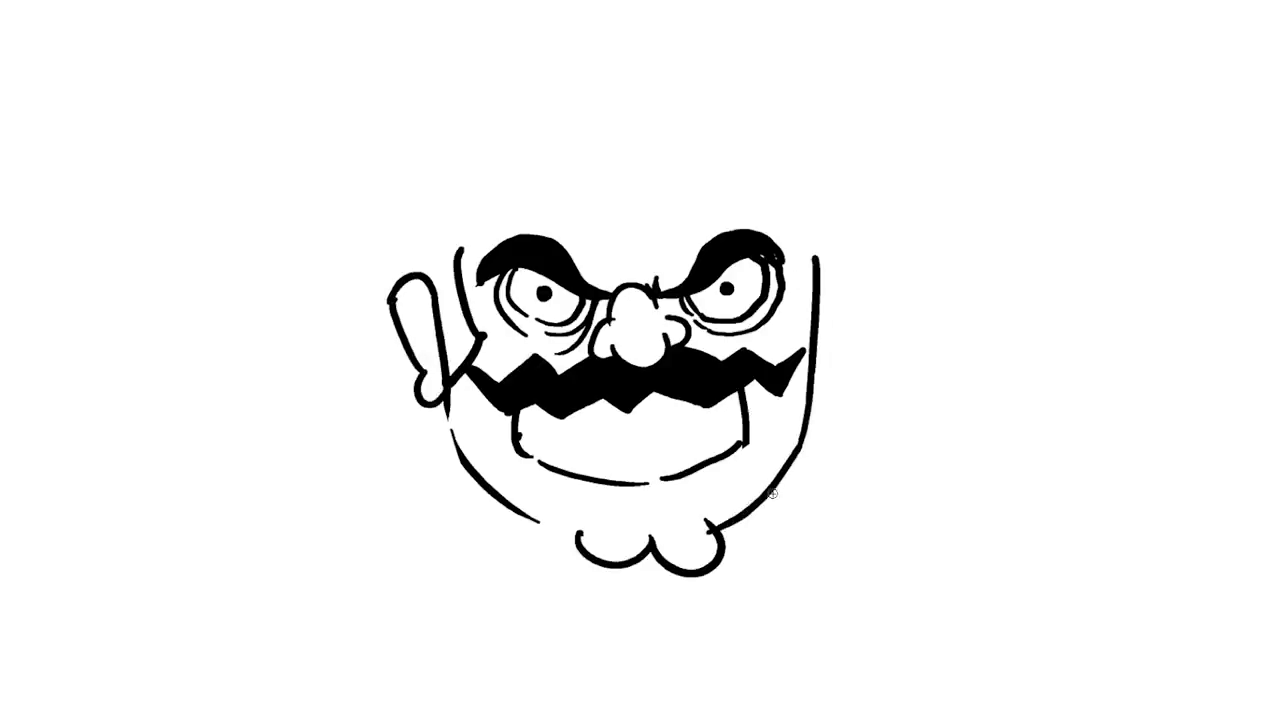
Shrink the whole drawing with Free Transform and move it up and right.
{"action": "key", "text": "ctrl+t"}
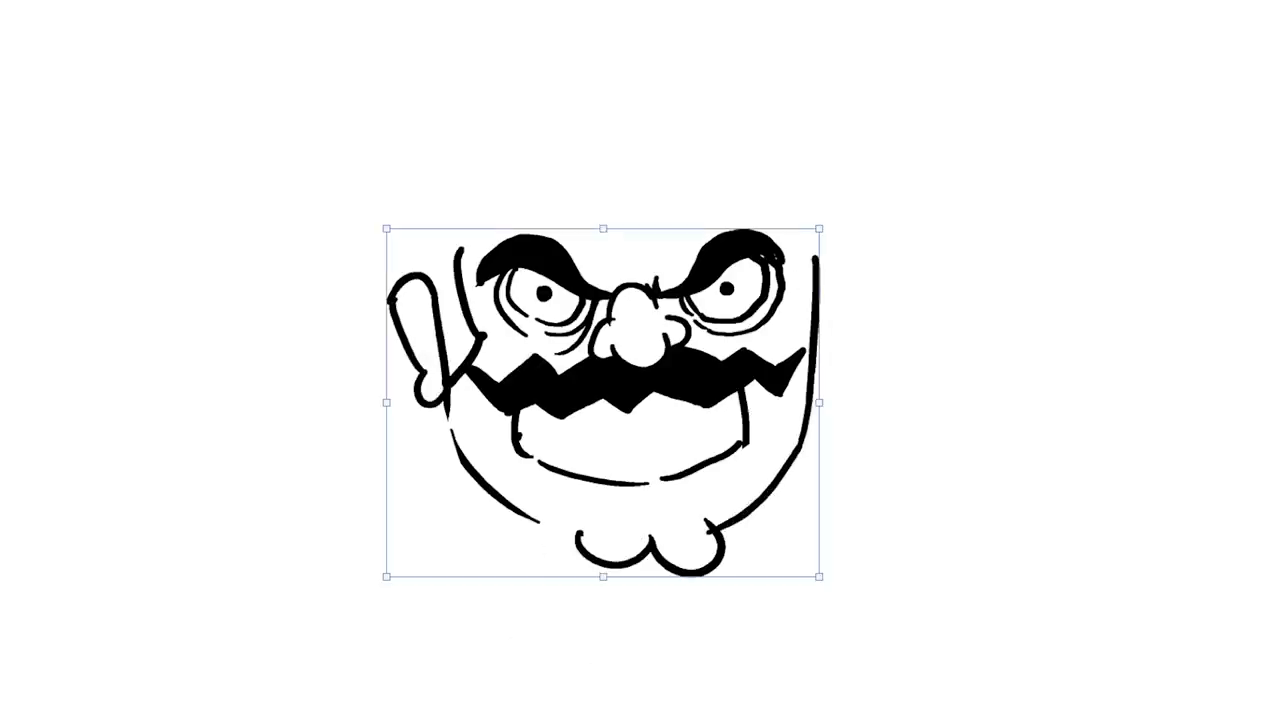
{"action": "left_click_drag", "start_coordinate": [822, 577], "coordinate": [774, 526]}
{"action": "left_click_drag", "start_coordinate": [657, 366], "coordinate": [723, 396]}
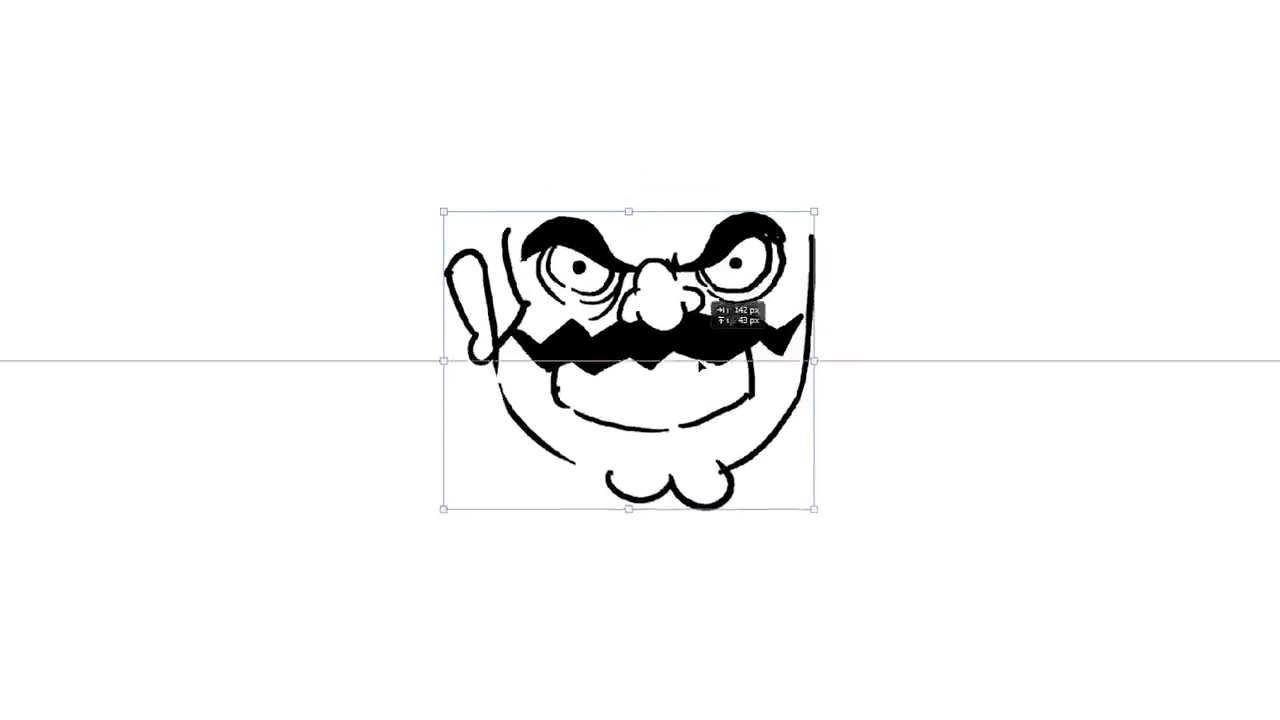
{"action": "left_click_drag", "start_coordinate": [826, 571], "coordinate": [760, 508]}
{"action": "left_click_drag", "start_coordinate": [665, 366], "coordinate": [712, 336]}
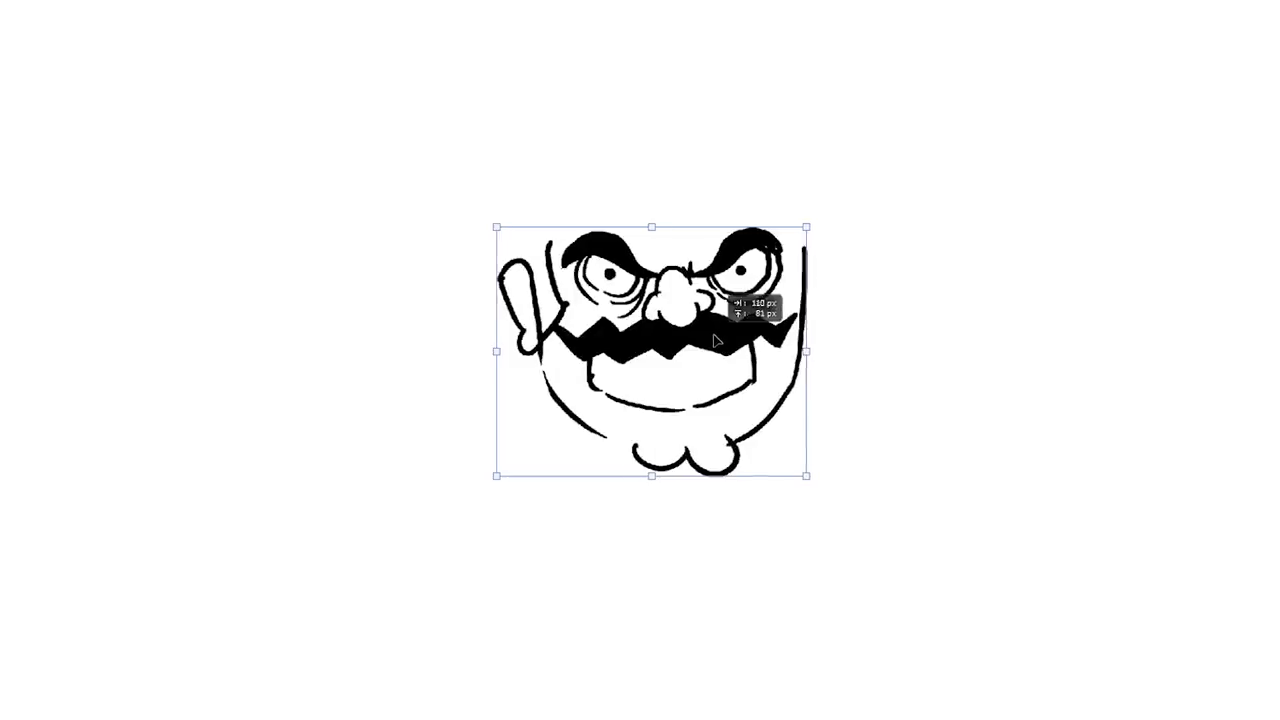
{"action": "key", "text": "Return"}
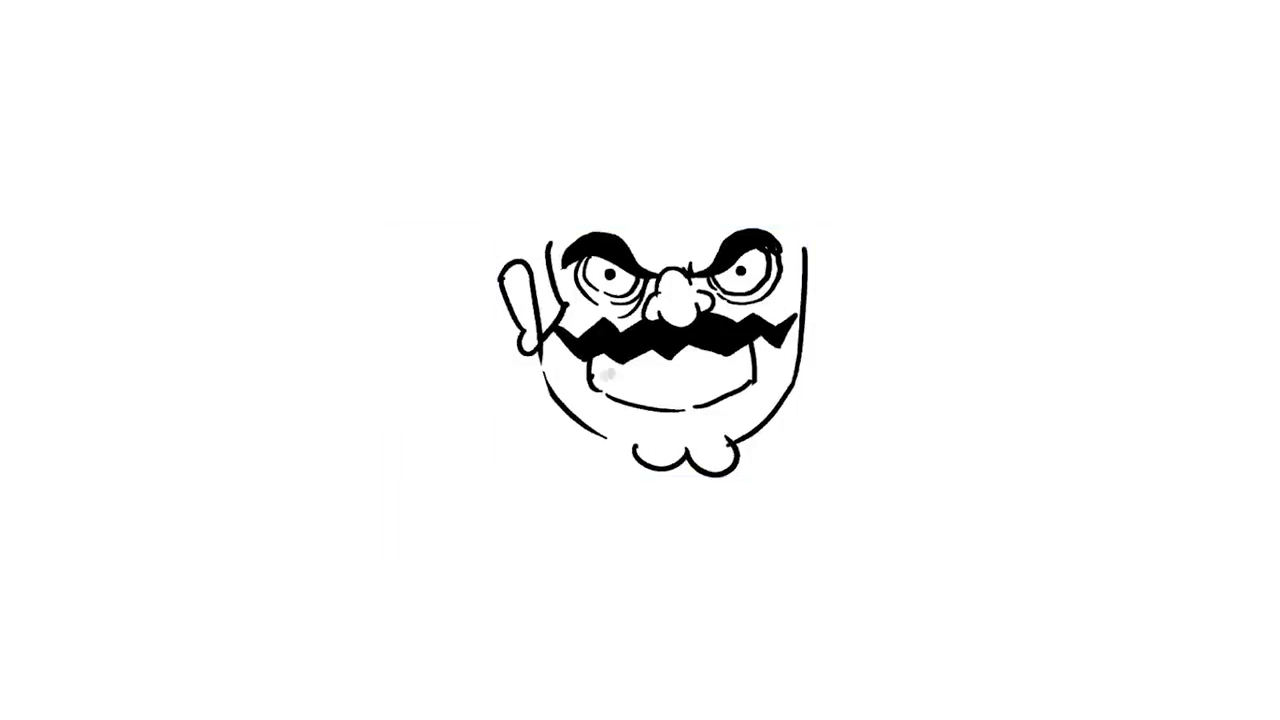
Draw a teeth line across the mouth, the right ear and a line along the head's right side.
{"action": "mouse_move", "coordinate": [598, 373]}
{"action": "left_mouse_down"}
{"action": "mouse_move", "coordinate": [714, 377]}
{"action": "mouse_move", "coordinate": [758, 362]}
{"action": "left_mouse_up"}
{"action": "mouse_move", "coordinate": [808, 273]}
{"action": "left_mouse_down"}
{"action": "mouse_move", "coordinate": [829, 257]}
{"action": "mouse_move", "coordinate": [837, 289]}
{"action": "mouse_move", "coordinate": [806, 344]}
{"action": "left_mouse_up"}
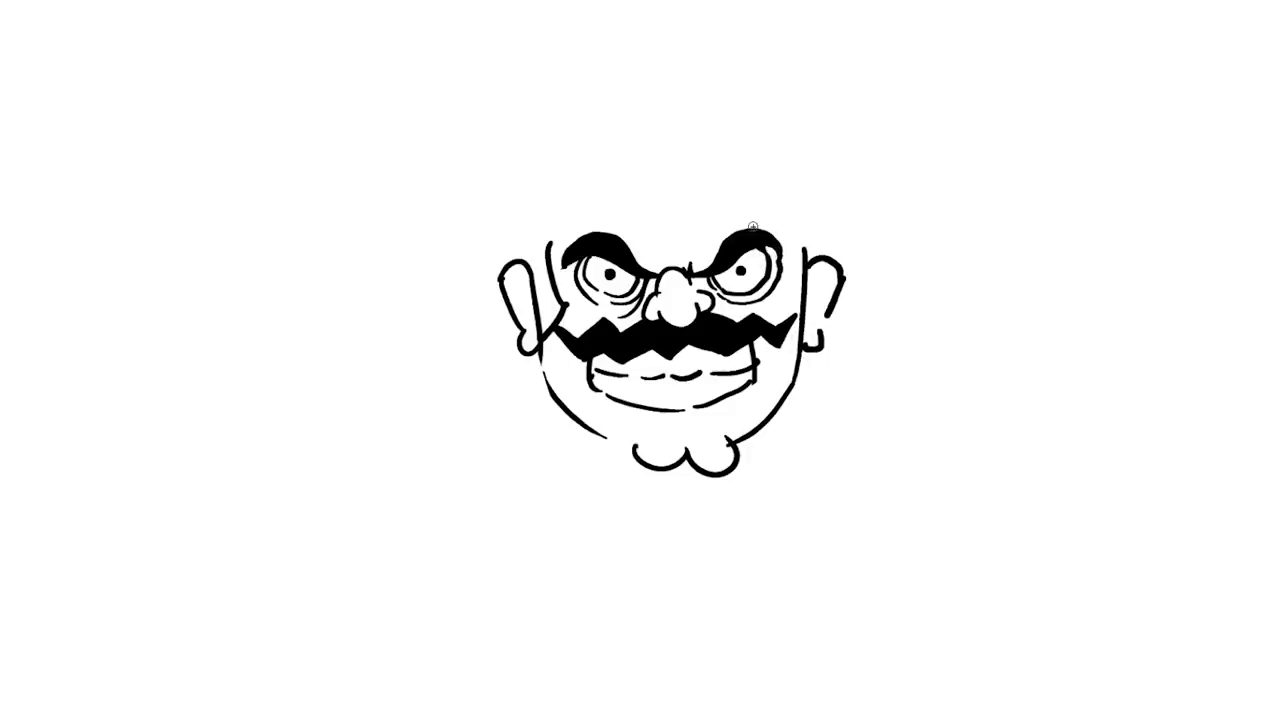
{"action": "mouse_move", "coordinate": [801, 230]}
{"action": "left_mouse_down"}
{"action": "mouse_move", "coordinate": [800, 298]}
{"action": "mouse_move", "coordinate": [815, 236]}
{"action": "left_mouse_up"}
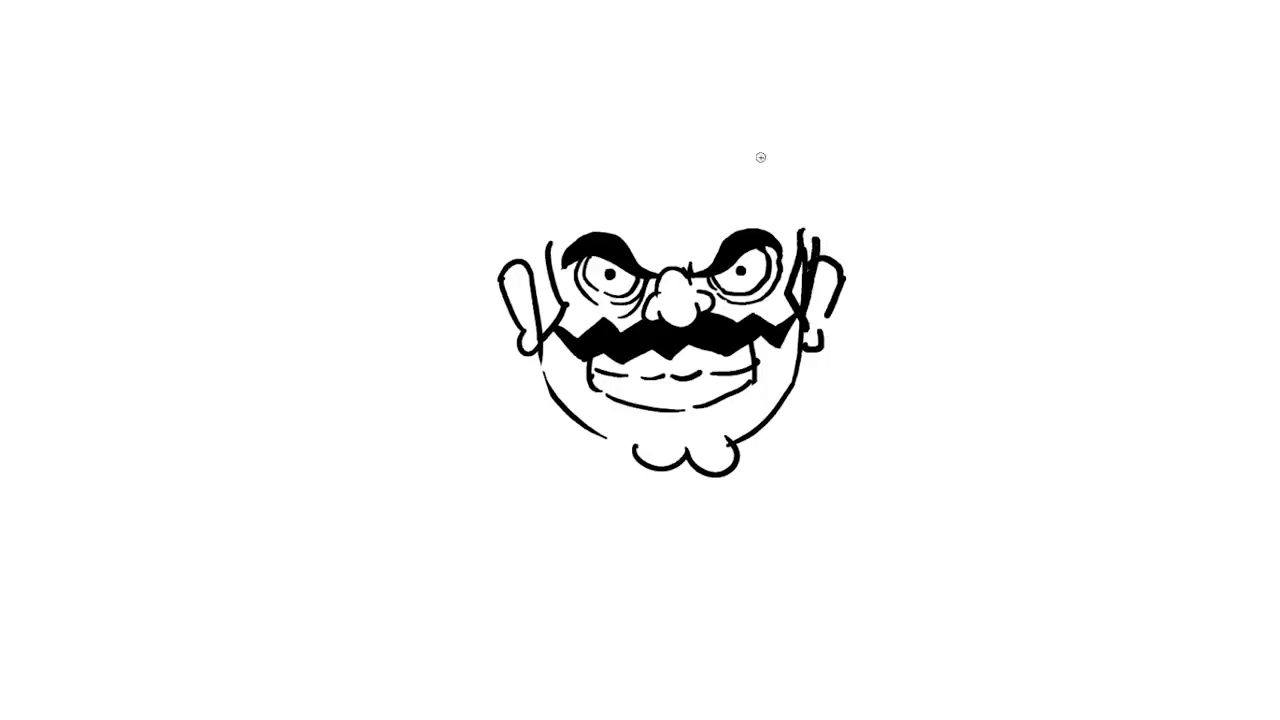
{"action": "mouse_move", "coordinate": [735, 162]}
{"action": "left_mouse_down"}
{"action": "mouse_move", "coordinate": [597, 171]}
{"action": "mouse_move", "coordinate": [522, 250]}
{"action": "left_mouse_up"}
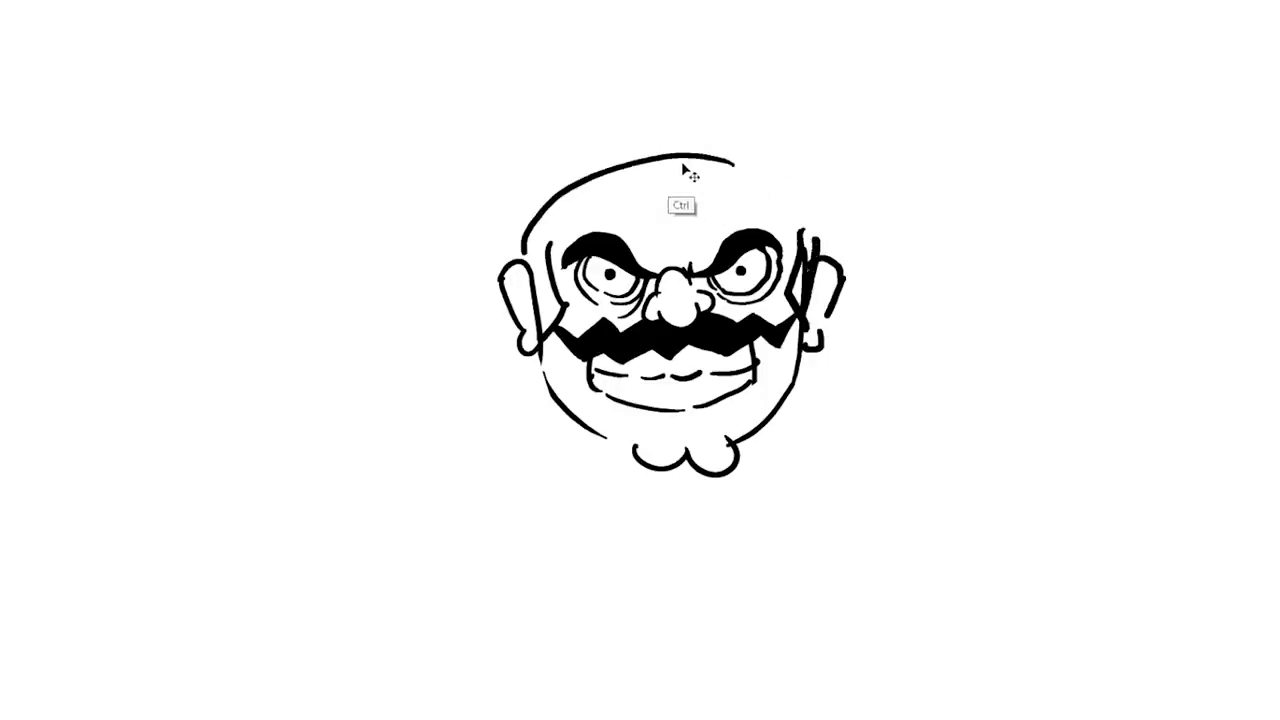
{"action": "key", "text": "ctrl+z"}
Draw the cap brim and dome, then fill in both black sideburns.
{"action": "mouse_move", "coordinate": [677, 155]}
{"action": "left_mouse_down"}
{"action": "mouse_move", "coordinate": [522, 230]}
{"action": "mouse_move", "coordinate": [805, 232]}
{"action": "mouse_move", "coordinate": [778, 188]}
{"action": "mouse_move", "coordinate": [625, 168]}
{"action": "left_mouse_up"}
{"action": "mouse_move", "coordinate": [526, 222]}
{"action": "left_mouse_down"}
{"action": "mouse_move", "coordinate": [518, 152]}
{"action": "mouse_move", "coordinate": [634, 17]}
{"action": "mouse_move", "coordinate": [777, 51]}
{"action": "mouse_move", "coordinate": [806, 190]}
{"action": "mouse_move", "coordinate": [803, 177]}
{"action": "mouse_move", "coordinate": [553, 99]}
{"action": "mouse_move", "coordinate": [538, 191]}
{"action": "left_mouse_up"}
{"action": "key", "text": "ctrl+z"}
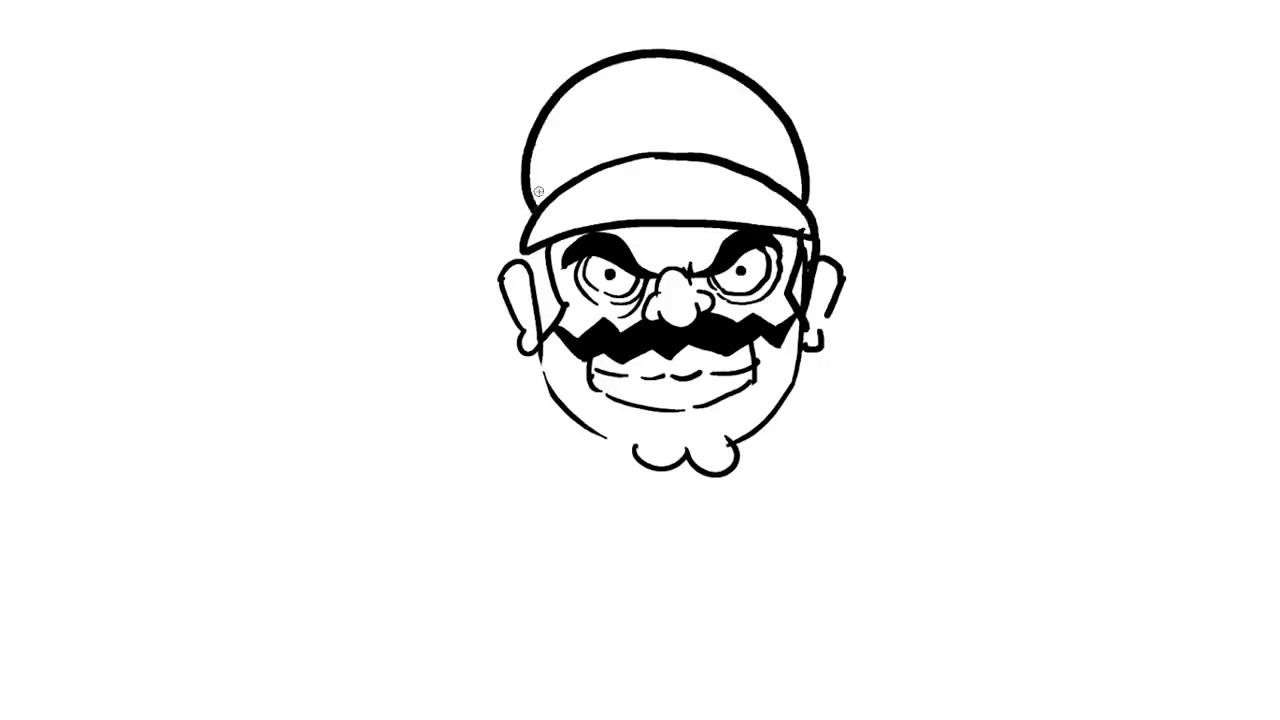
{"action": "left_click_drag", "start_coordinate": [527, 251], "coordinate": [556, 330]}
{"action": "mouse_move", "coordinate": [812, 278]}
{"action": "left_mouse_down"}
{"action": "mouse_move", "coordinate": [800, 302]}
{"action": "mouse_move", "coordinate": [832, 256]}
{"action": "mouse_move", "coordinate": [820, 246]}
{"action": "mouse_move", "coordinate": [826, 262]}
{"action": "left_mouse_up"}
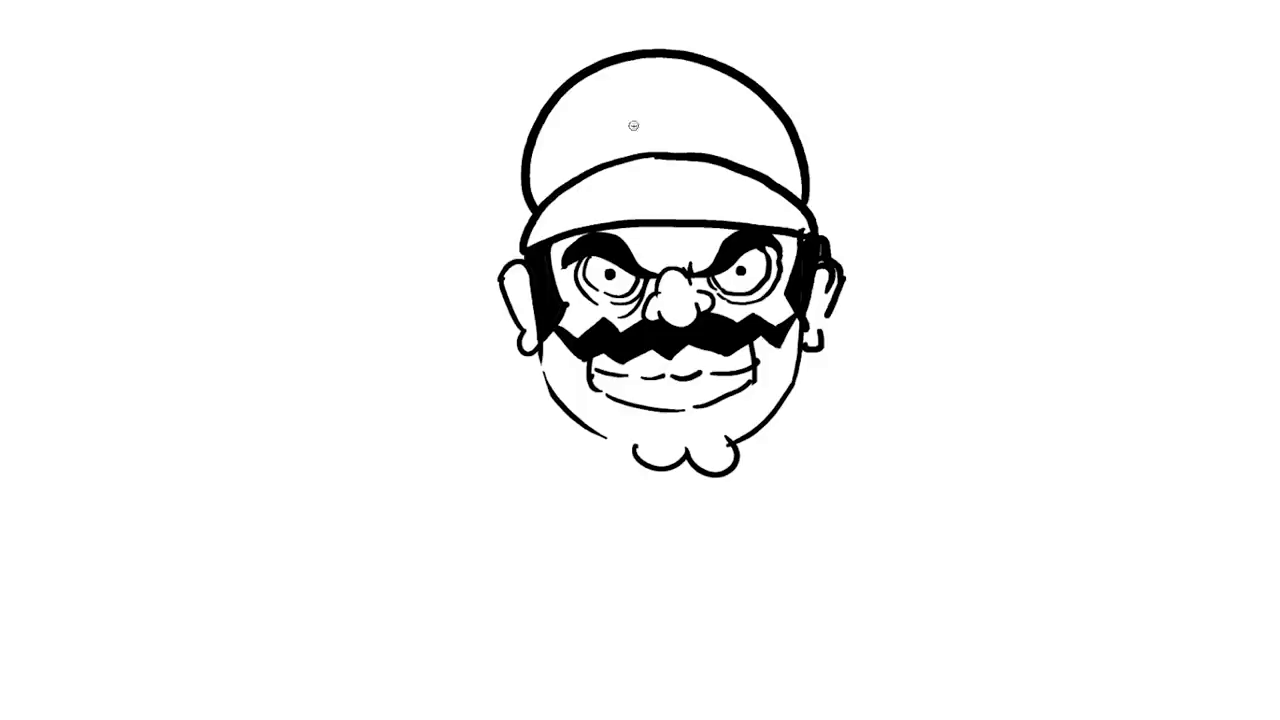
Add inner-ear details and sketch a trial shoulder, arm and torso line.
{"action": "left_click_drag", "start_coordinate": [527, 270], "coordinate": [530, 334]}
{"action": "left_click_drag", "start_coordinate": [810, 295], "coordinate": [810, 335]}
{"action": "mouse_move", "coordinate": [544, 396]}
{"action": "left_mouse_down"}
{"action": "mouse_move", "coordinate": [409, 448]}
{"action": "mouse_move", "coordinate": [410, 498]}
{"action": "mouse_move", "coordinate": [322, 508]}
{"action": "mouse_move", "coordinate": [353, 518]}
{"action": "mouse_move", "coordinate": [322, 485]}
{"action": "mouse_move", "coordinate": [352, 522]}
{"action": "left_mouse_up"}
{"action": "key", "text": "e"}
{"action": "mouse_move", "coordinate": [442, 489]}
{"action": "left_mouse_down"}
{"action": "mouse_move", "coordinate": [522, 496]}
{"action": "mouse_move", "coordinate": [463, 669]}
{"action": "left_mouse_up"}
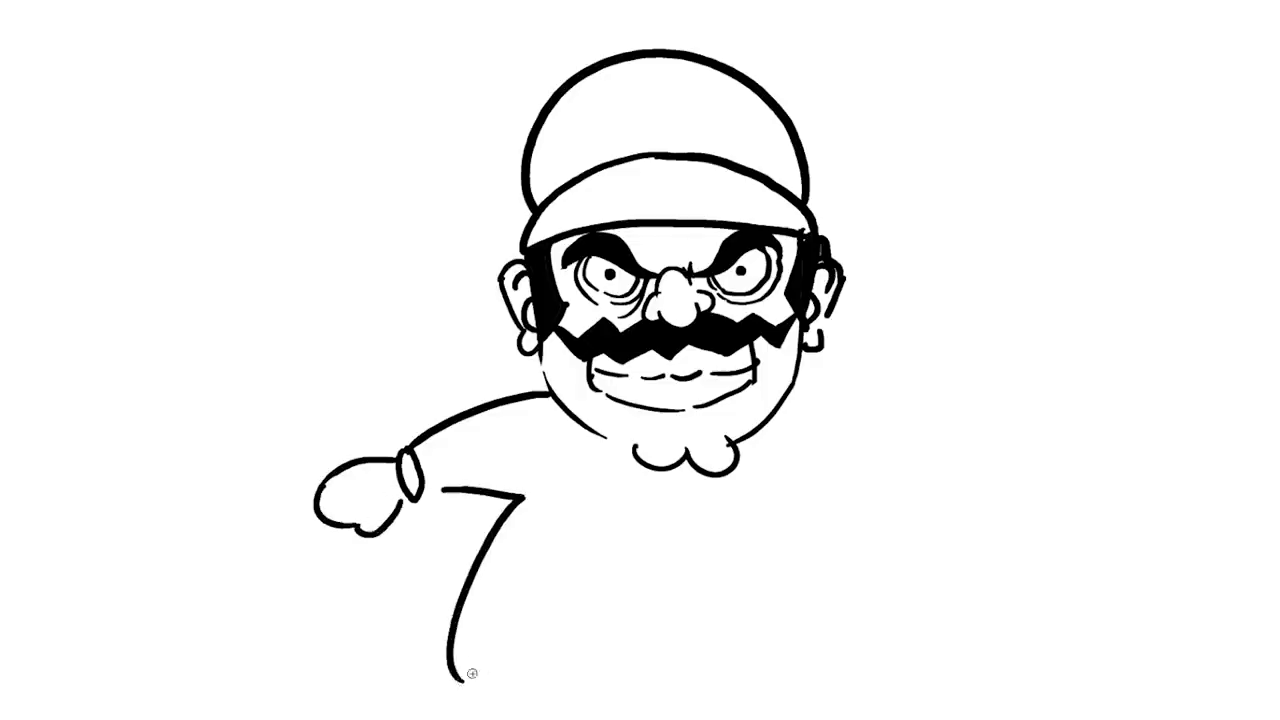
{"action": "key", "text": "e"}
{"action": "mouse_move", "coordinate": [531, 509]}
{"action": "left_mouse_down"}
{"action": "mouse_move", "coordinate": [451, 686]}
{"action": "mouse_move", "coordinate": [455, 619]}
{"action": "left_mouse_up"}
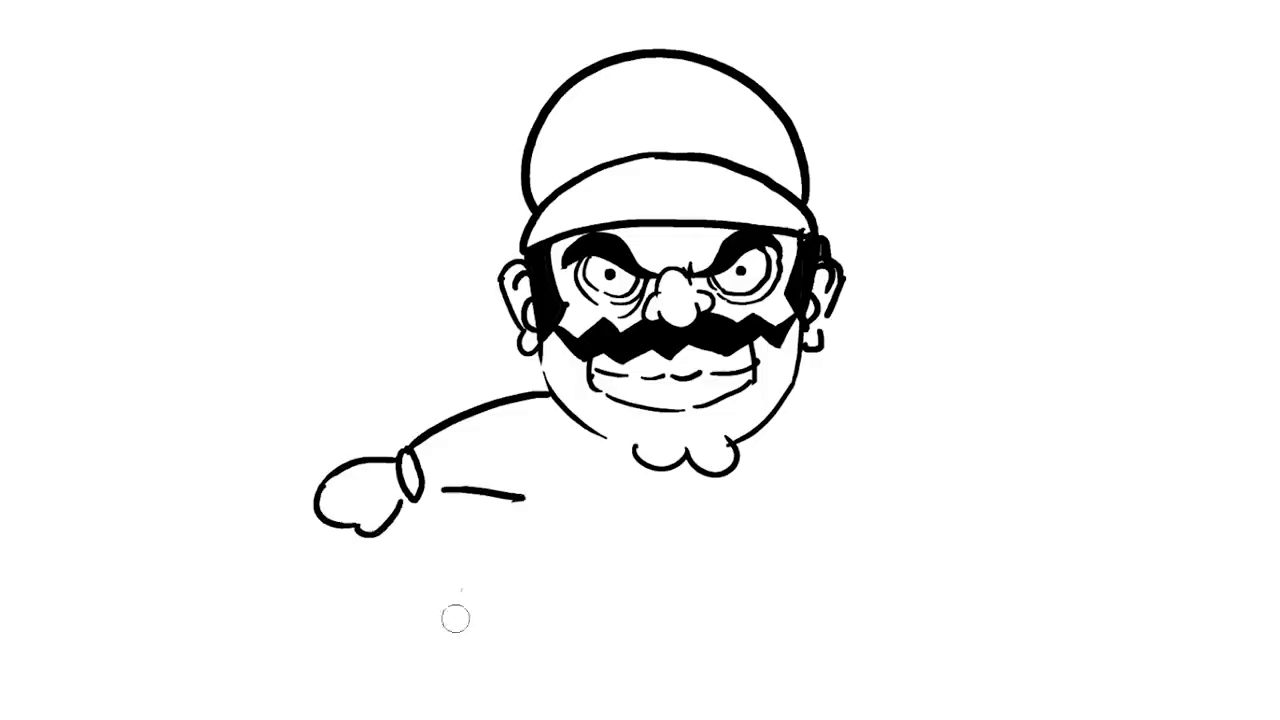
{"action": "key", "text": "e"}
{"action": "left_click_drag", "start_coordinate": [521, 497], "coordinate": [530, 599]}
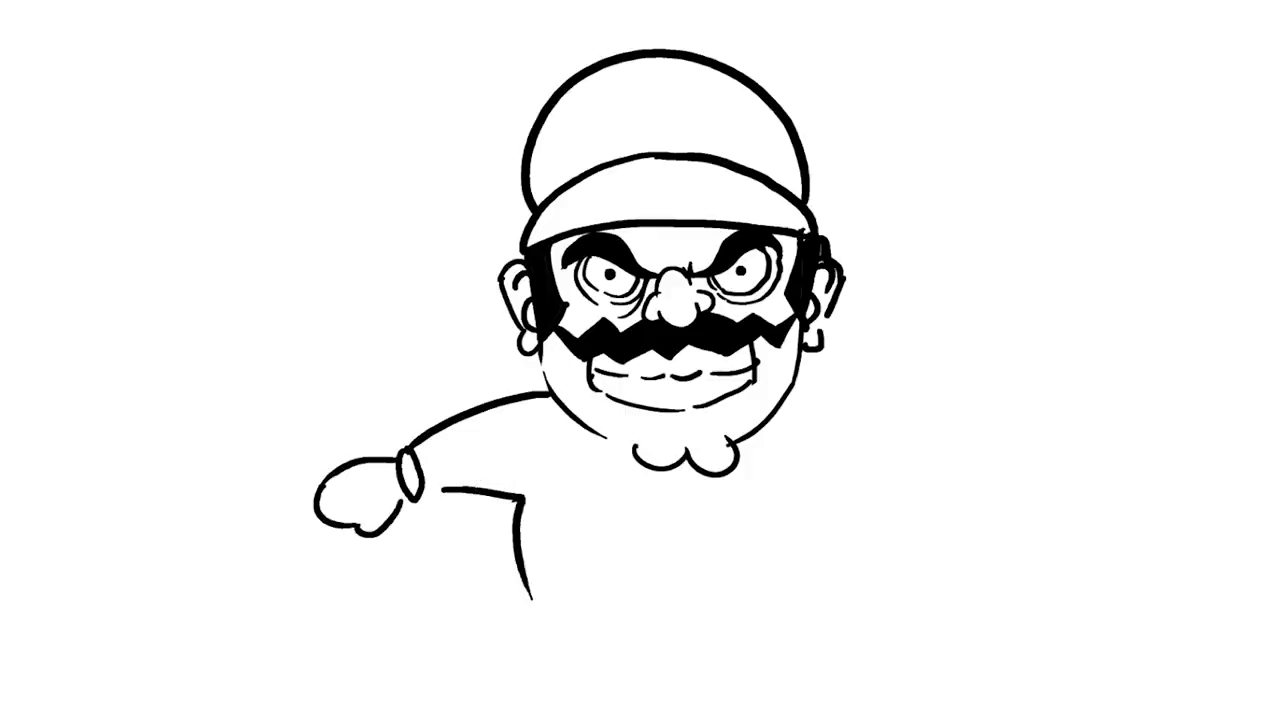
Shrink the whole drawing with Free Transform and shift it down and right.
{"action": "key", "text": "ctrl+t"}
{"action": "left_click_drag", "start_coordinate": [845, 600], "coordinate": [789, 537]}
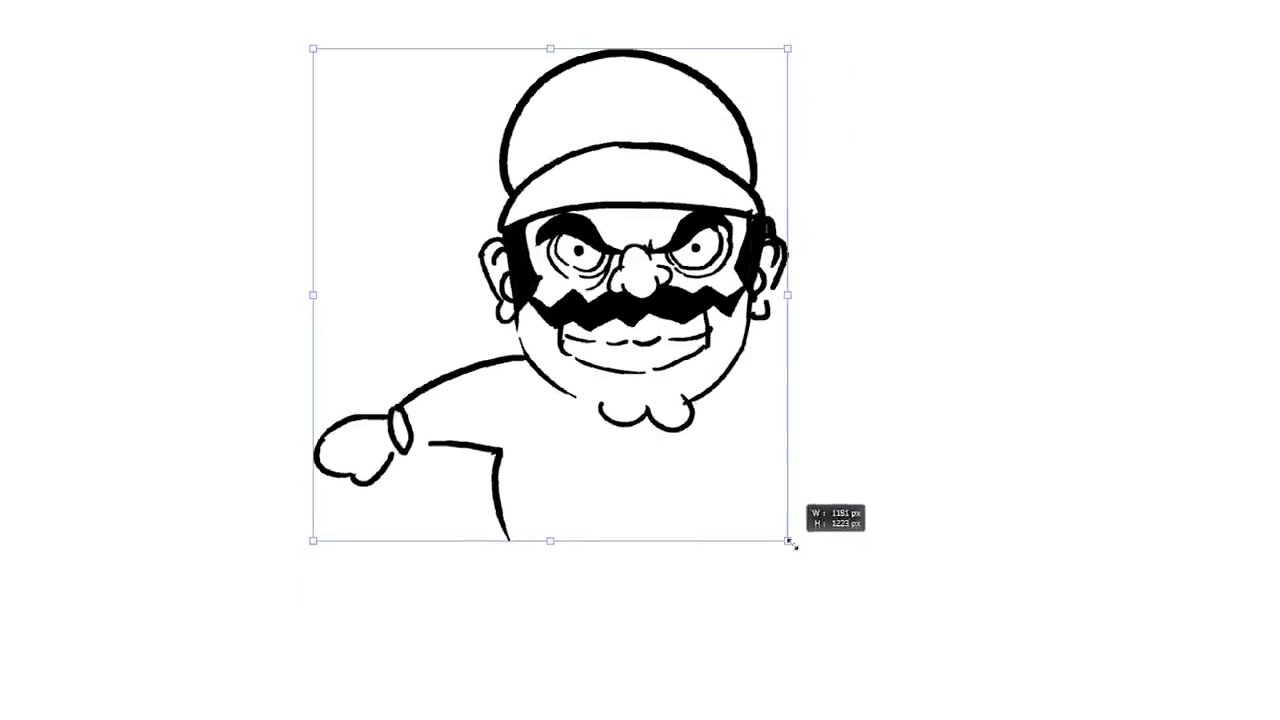
{"action": "mouse_move", "coordinate": [668, 304]}
{"action": "left_mouse_down"}
{"action": "mouse_move", "coordinate": [736, 381]}
{"action": "mouse_move", "coordinate": [743, 362]}
{"action": "left_mouse_up"}
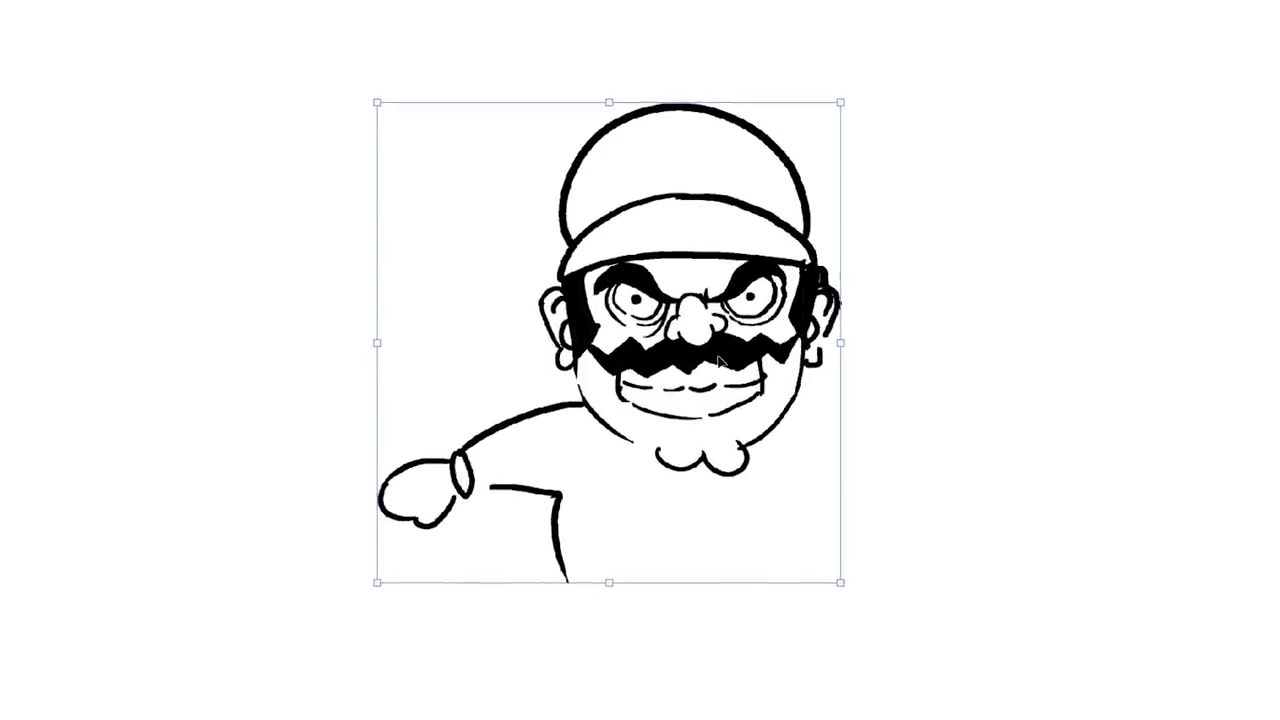
{"action": "key", "text": "Return"}
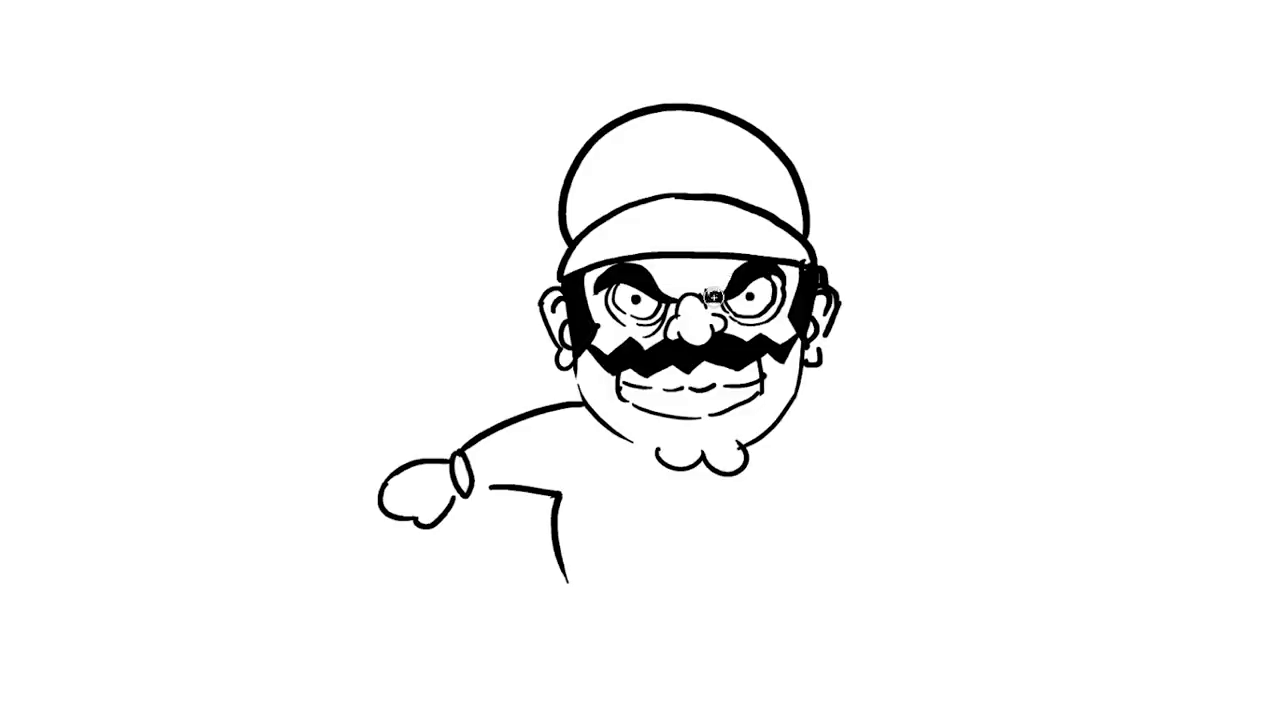
Thicken both eyebrows and erase the scalloped chin beard and the trial arm.
{"action": "left_click_drag", "start_coordinate": [713, 296], "coordinate": [747, 257]}
{"action": "left_click_drag", "start_coordinate": [676, 300], "coordinate": [620, 263]}
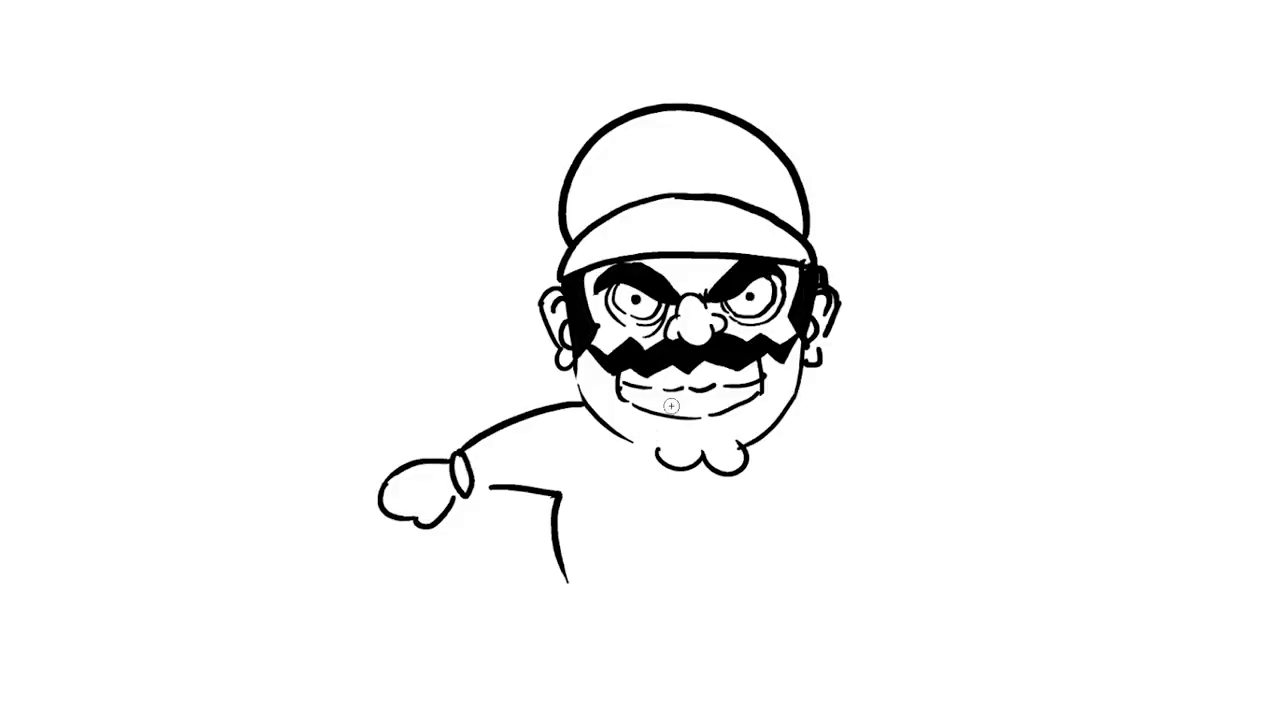
{"action": "key", "text": "e"}
{"action": "mouse_move", "coordinate": [649, 477]}
{"action": "left_mouse_down"}
{"action": "mouse_move", "coordinate": [663, 449]}
{"action": "mouse_move", "coordinate": [737, 457]}
{"action": "mouse_move", "coordinate": [681, 446]}
{"action": "mouse_move", "coordinate": [690, 464]}
{"action": "mouse_move", "coordinate": [752, 445]}
{"action": "mouse_move", "coordinate": [738, 428]}
{"action": "left_mouse_up"}
{"action": "key", "text": "b"}
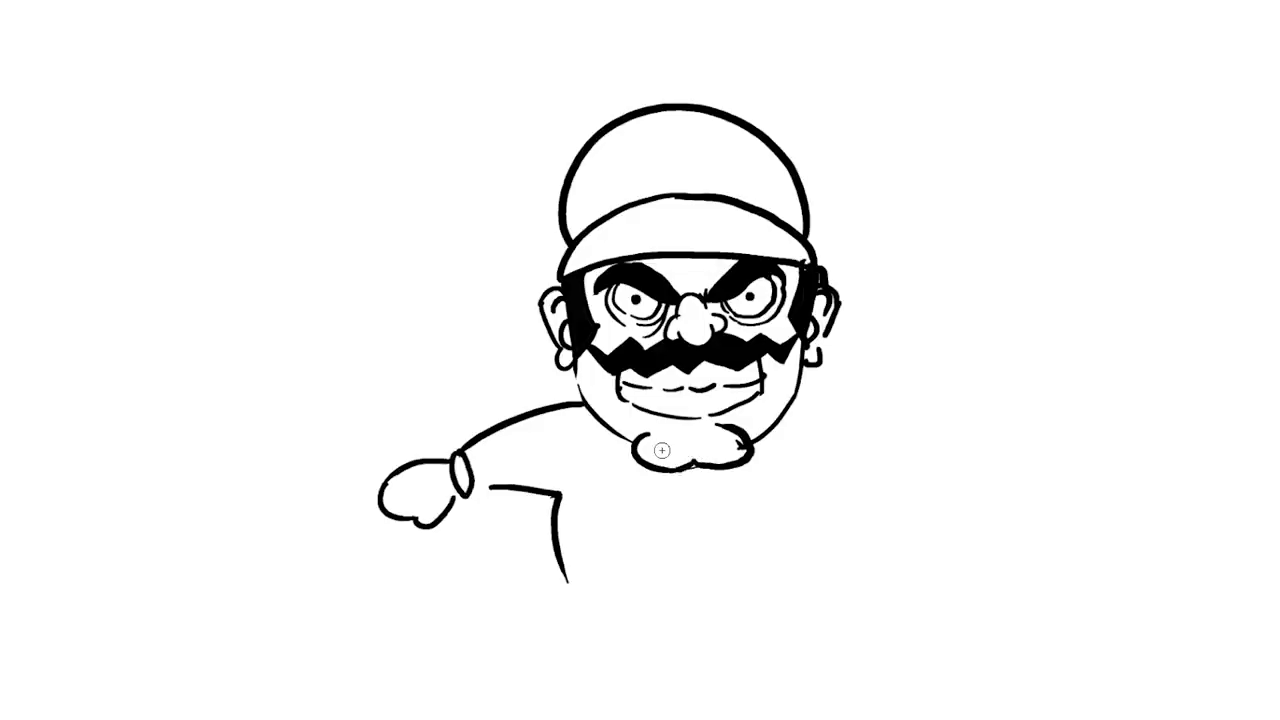
{"action": "key", "text": "e"}
{"action": "mouse_move", "coordinate": [569, 509]}
{"action": "left_mouse_down"}
{"action": "mouse_move", "coordinate": [468, 499]}
{"action": "mouse_move", "coordinate": [485, 462]}
{"action": "mouse_move", "coordinate": [449, 454]}
{"action": "mouse_move", "coordinate": [529, 423]}
{"action": "mouse_move", "coordinate": [577, 434]}
{"action": "mouse_move", "coordinate": [566, 407]}
{"action": "mouse_move", "coordinate": [469, 431]}
{"action": "mouse_move", "coordinate": [574, 614]}
{"action": "left_mouse_up"}
{"action": "key", "text": "b"}
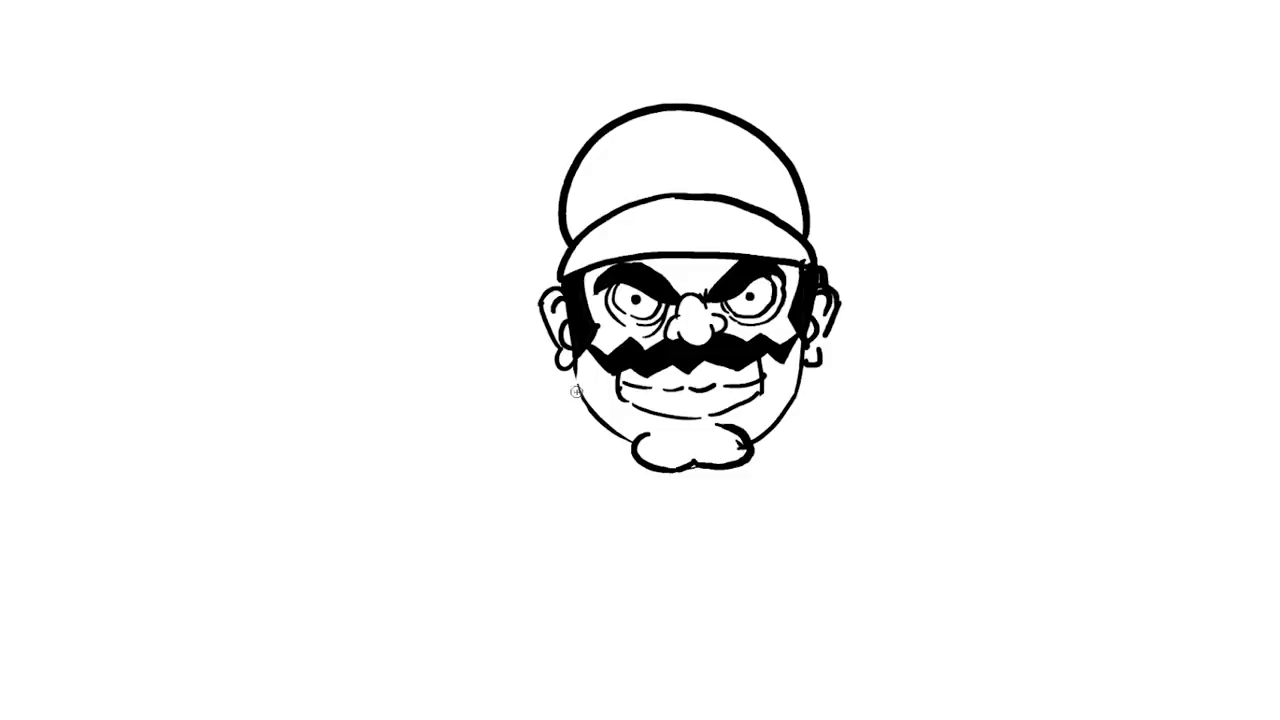
Draw a shoulder curve and torso line, shrink the drawing slightly, and outline a pointed left ear.
{"action": "mouse_move", "coordinate": [576, 392]}
{"action": "left_mouse_down"}
{"action": "mouse_move", "coordinate": [443, 443]}
{"action": "mouse_move", "coordinate": [335, 461]}
{"action": "mouse_move", "coordinate": [337, 530]}
{"action": "mouse_move", "coordinate": [318, 462]}
{"action": "mouse_move", "coordinate": [257, 437]}
{"action": "mouse_move", "coordinate": [275, 458]}
{"action": "mouse_move", "coordinate": [256, 508]}
{"action": "mouse_move", "coordinate": [262, 562]}
{"action": "mouse_move", "coordinate": [312, 534]}
{"action": "mouse_move", "coordinate": [540, 502]}
{"action": "mouse_move", "coordinate": [571, 522]}
{"action": "left_mouse_up"}
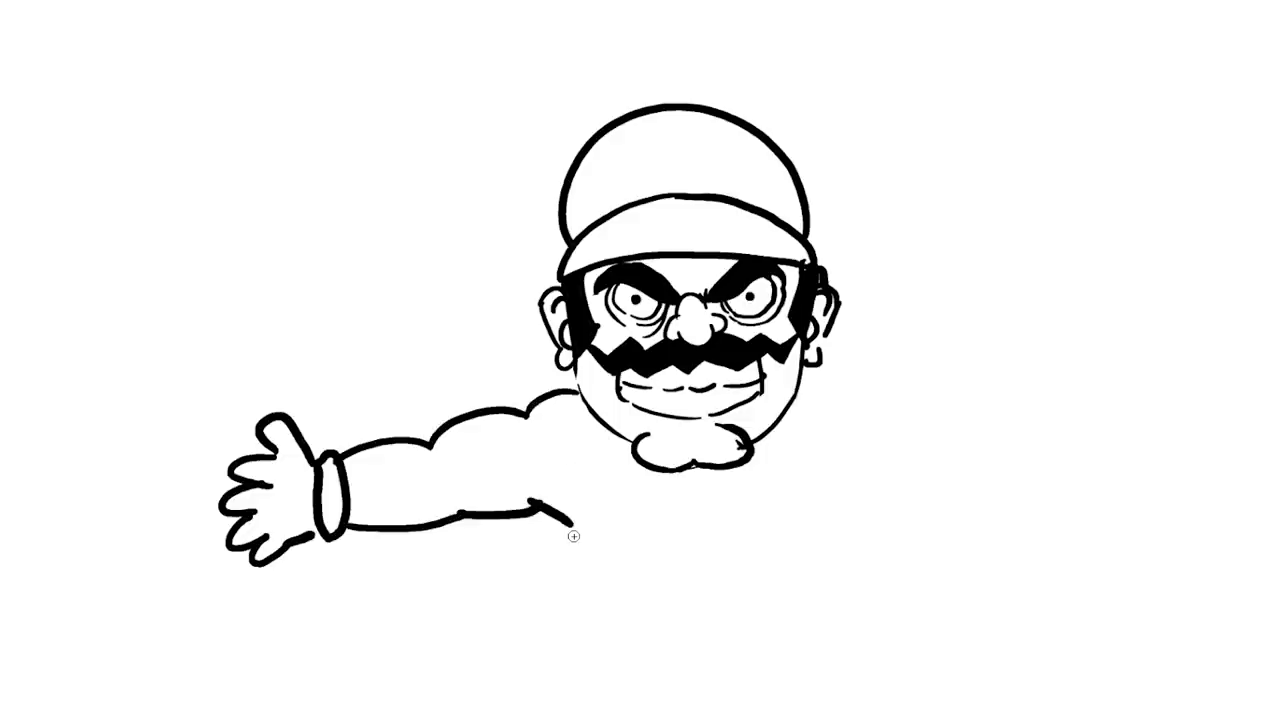
{"action": "left_click_drag", "start_coordinate": [569, 492], "coordinate": [528, 655]}
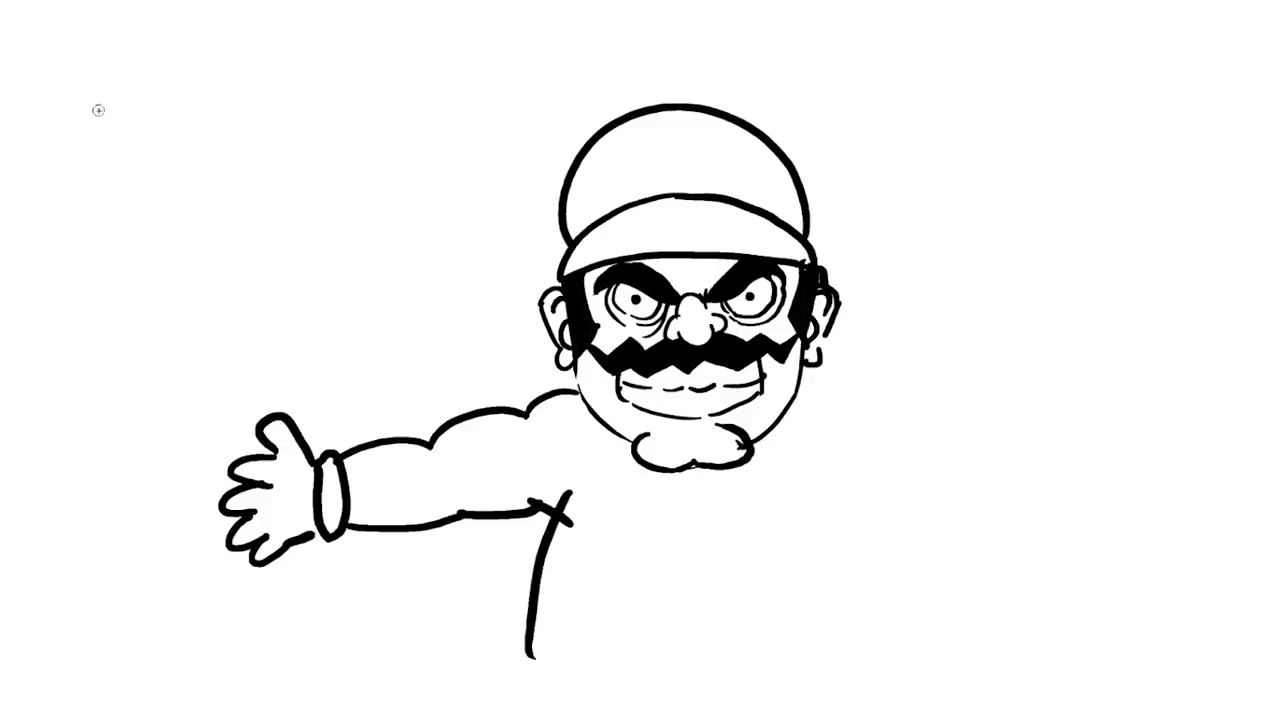
{"action": "key", "text": "ctrl+t"}
{"action": "left_click_drag", "start_coordinate": [820, 645], "coordinate": [768, 548]}
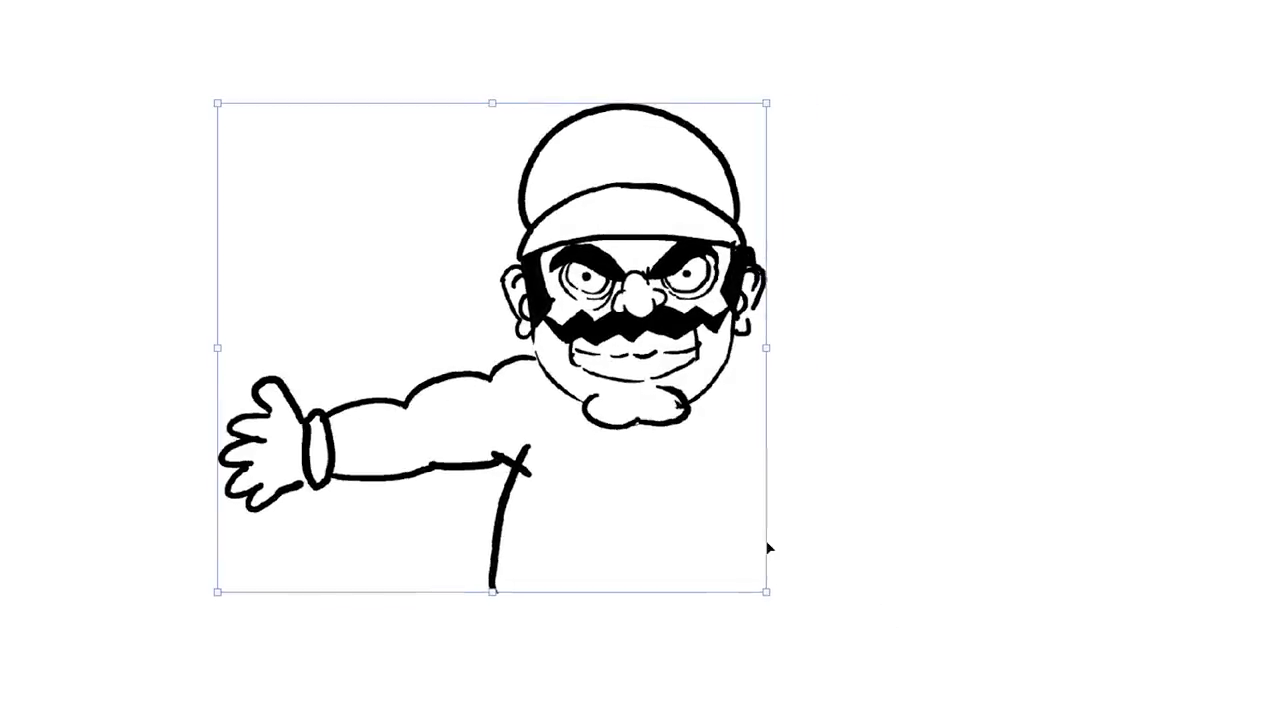
{"action": "left_click_drag", "start_coordinate": [636, 336], "coordinate": [649, 346]}
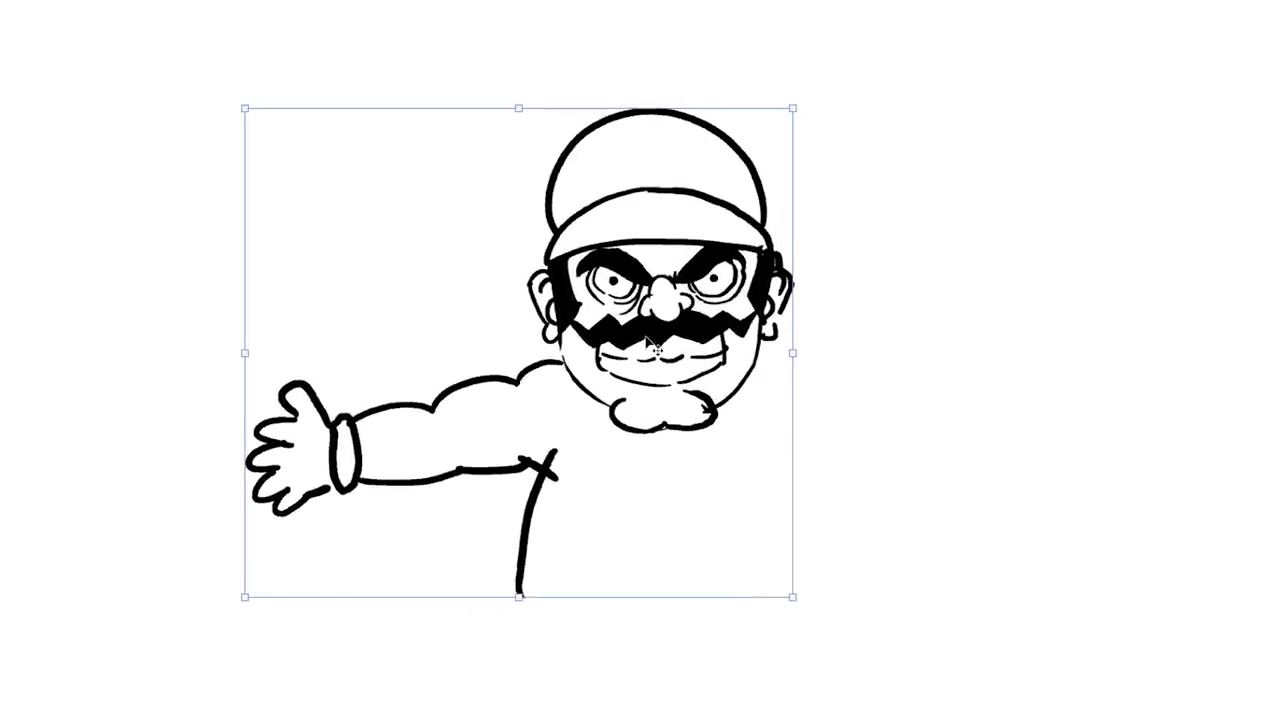
{"action": "key", "text": "Return"}
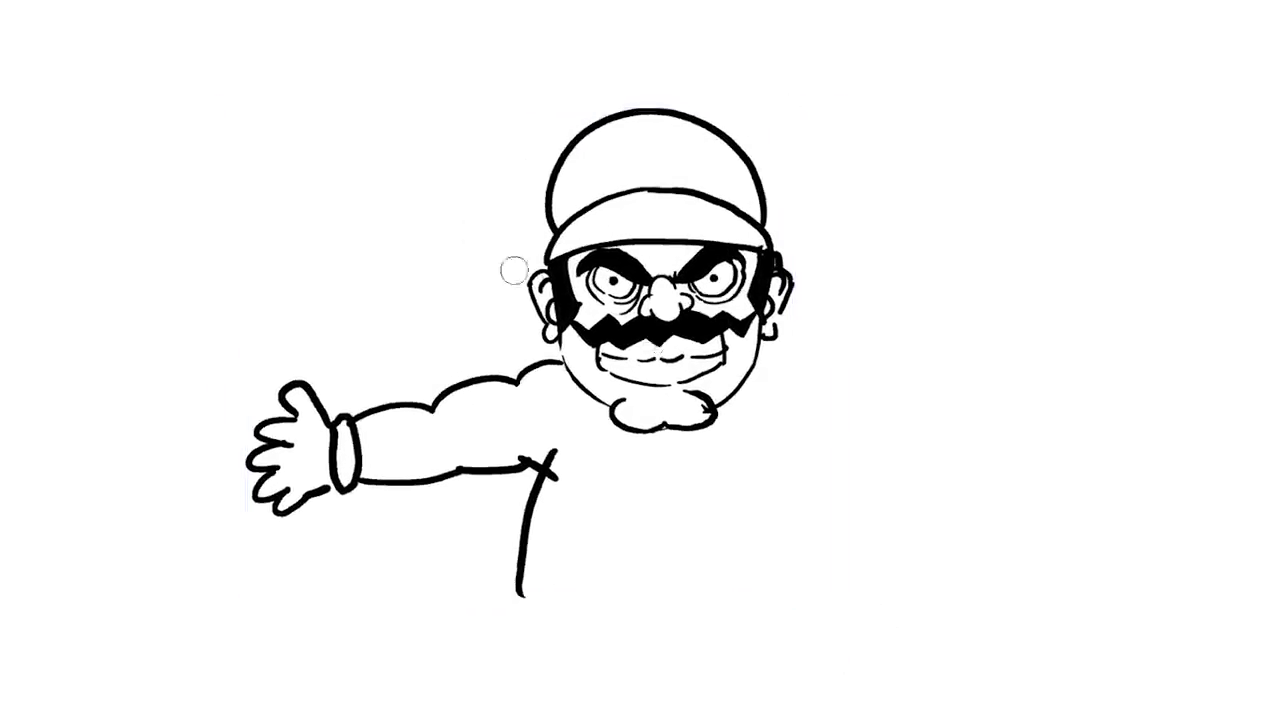
{"action": "mouse_move", "coordinate": [536, 306]}
{"action": "left_mouse_down"}
{"action": "mouse_move", "coordinate": [516, 254]}
{"action": "mouse_move", "coordinate": [530, 288]}
{"action": "left_mouse_up"}
{"action": "left_click_drag", "start_coordinate": [520, 236], "coordinate": [550, 266]}
Redraw both ears and draw the body sides, overall strap and a leg line.
{"action": "mouse_move", "coordinate": [767, 248]}
{"action": "left_mouse_down"}
{"action": "mouse_move", "coordinate": [790, 295]}
{"action": "mouse_move", "coordinate": [770, 305]}
{"action": "mouse_move", "coordinate": [795, 244]}
{"action": "mouse_move", "coordinate": [782, 316]}
{"action": "left_mouse_up"}
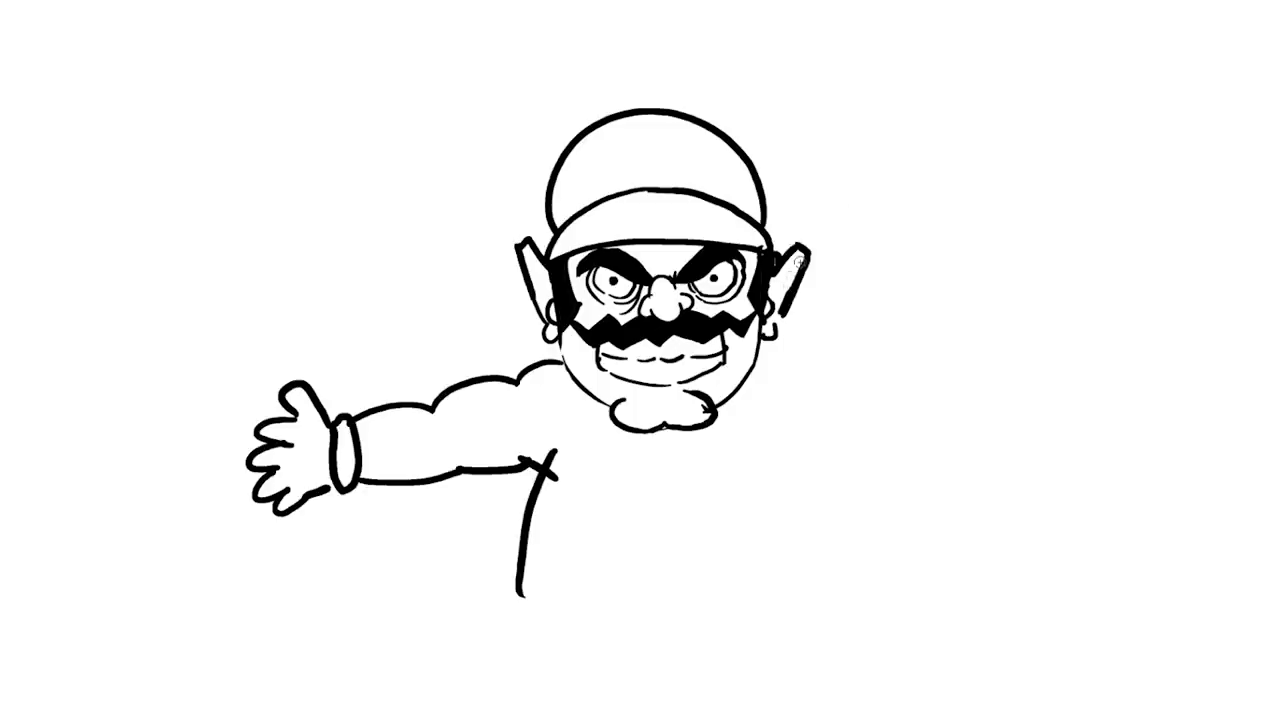
{"action": "left_click_drag", "start_coordinate": [531, 260], "coordinate": [550, 290]}
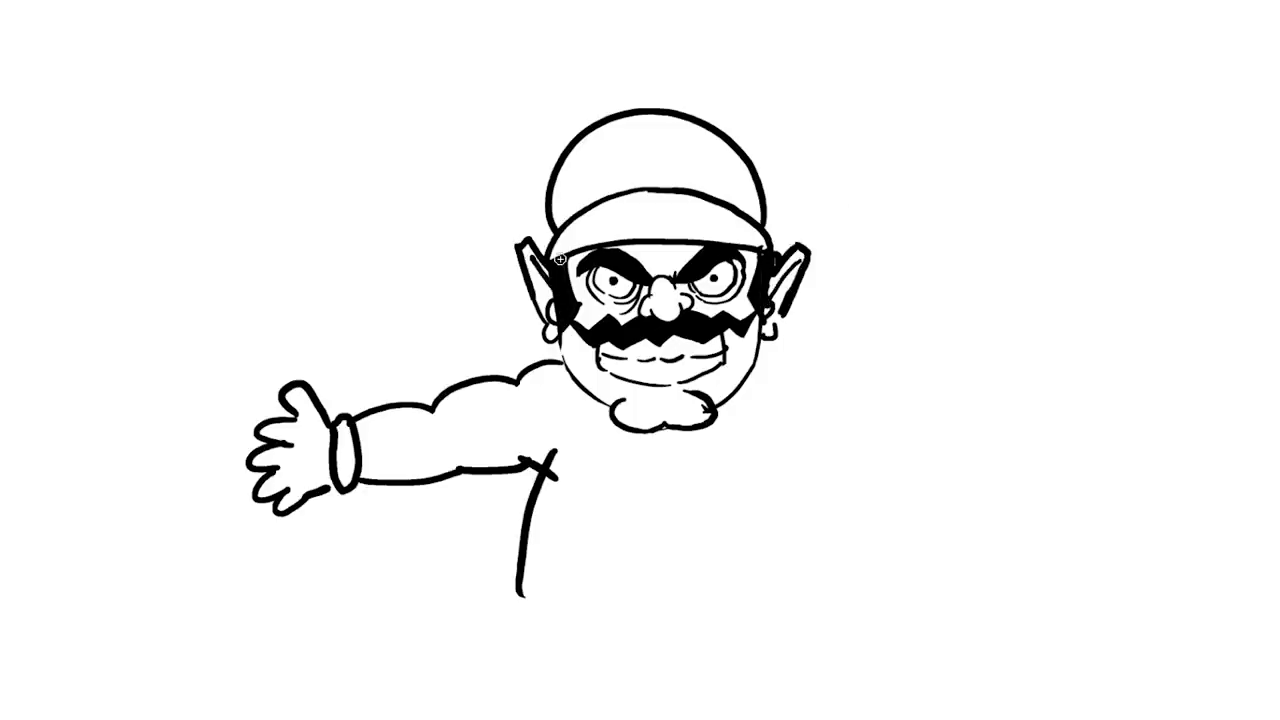
{"action": "mouse_move", "coordinate": [578, 392]}
{"action": "left_mouse_down"}
{"action": "mouse_move", "coordinate": [548, 484]}
{"action": "mouse_move", "coordinate": [608, 414]}
{"action": "left_mouse_up"}
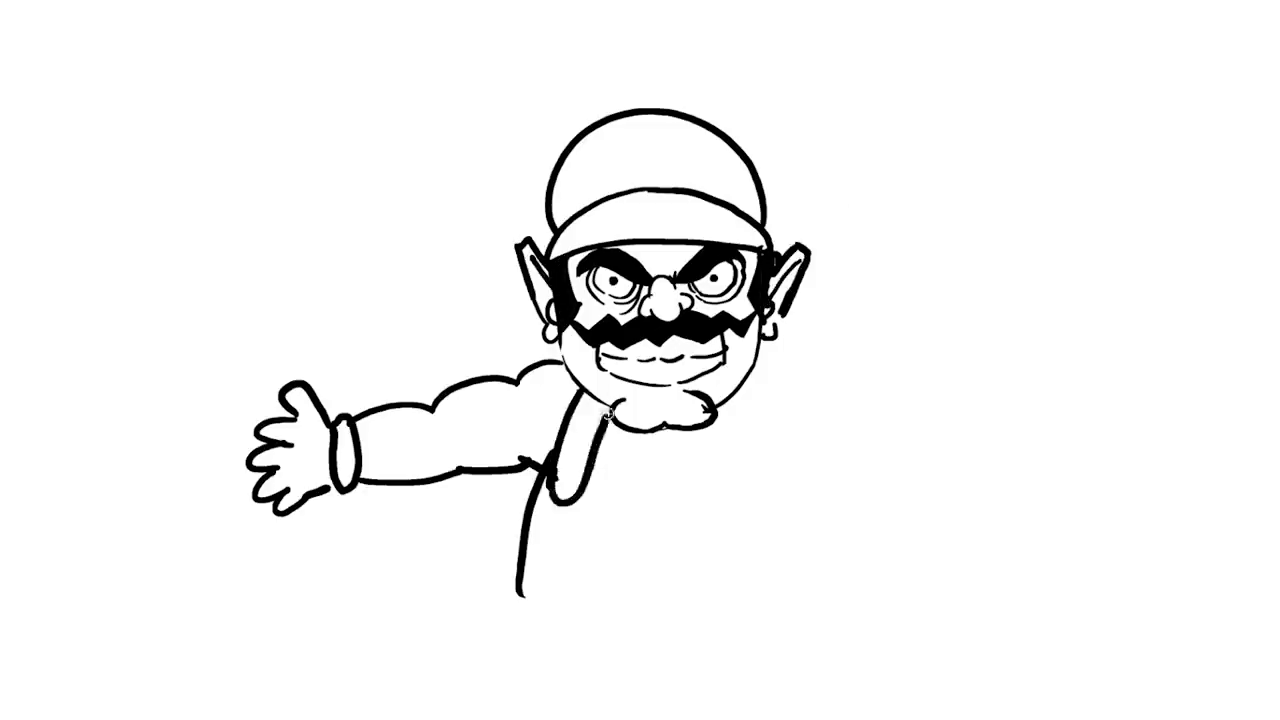
{"action": "left_click_drag", "start_coordinate": [570, 463], "coordinate": [573, 447]}
{"action": "mouse_move", "coordinate": [533, 513]}
{"action": "left_mouse_down"}
{"action": "mouse_move", "coordinate": [549, 626]}
{"action": "mouse_move", "coordinate": [658, 642]}
{"action": "left_mouse_up"}
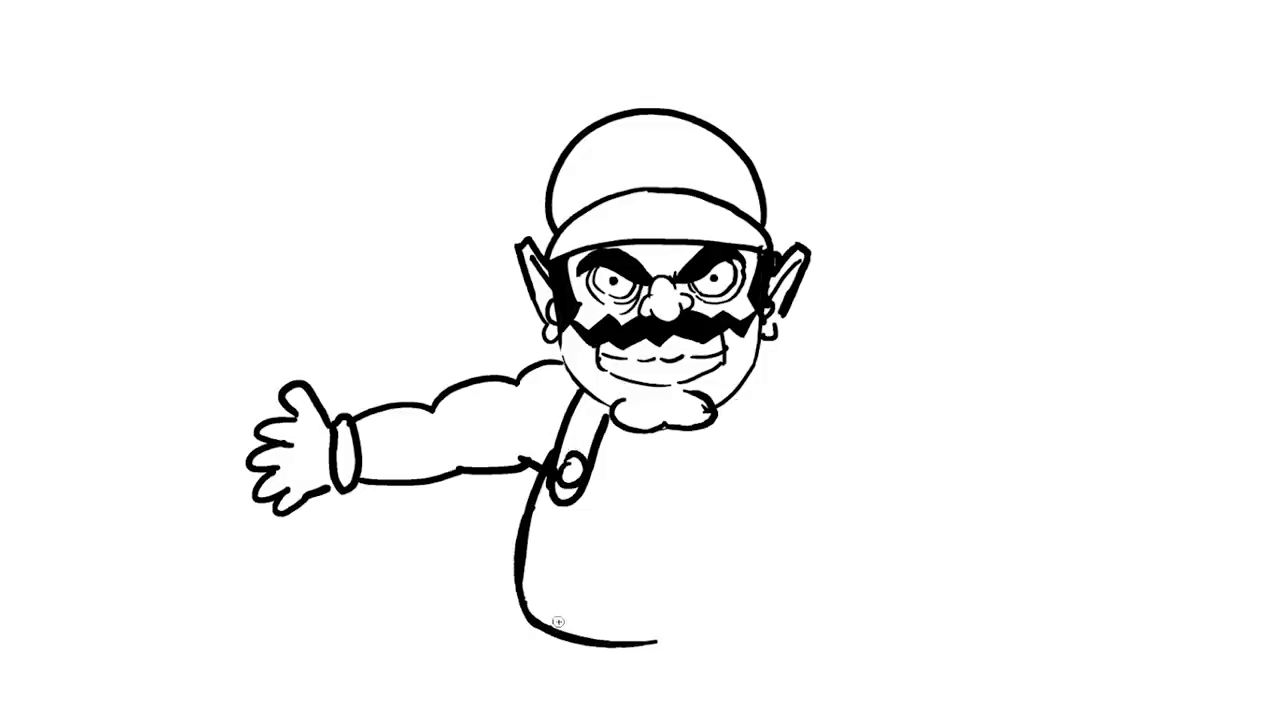
{"action": "left_click_drag", "start_coordinate": [558, 636], "coordinate": [585, 705]}
Shrink the drawing with Free Transform and shift it right and down.
{"action": "key", "text": "ctrl+t"}
{"action": "left_click_drag", "start_coordinate": [745, 638], "coordinate": [714, 580]}
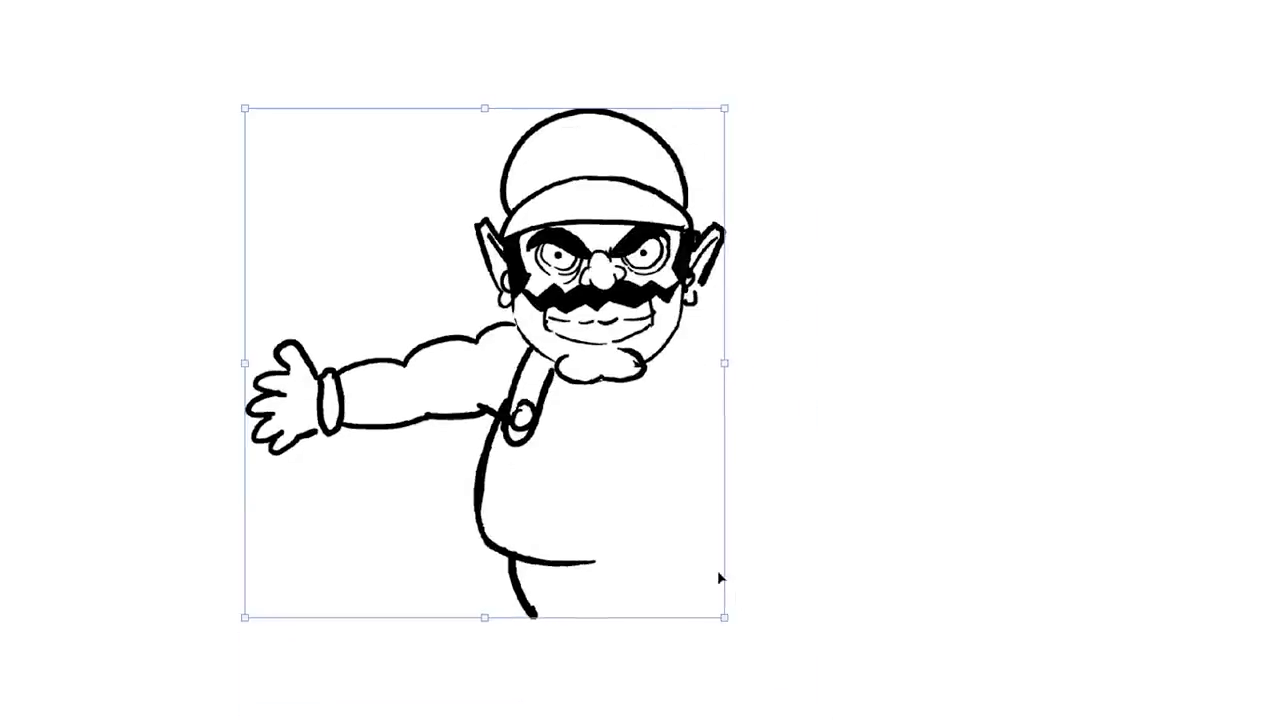
{"action": "left_click_drag", "start_coordinate": [597, 337], "coordinate": [677, 383]}
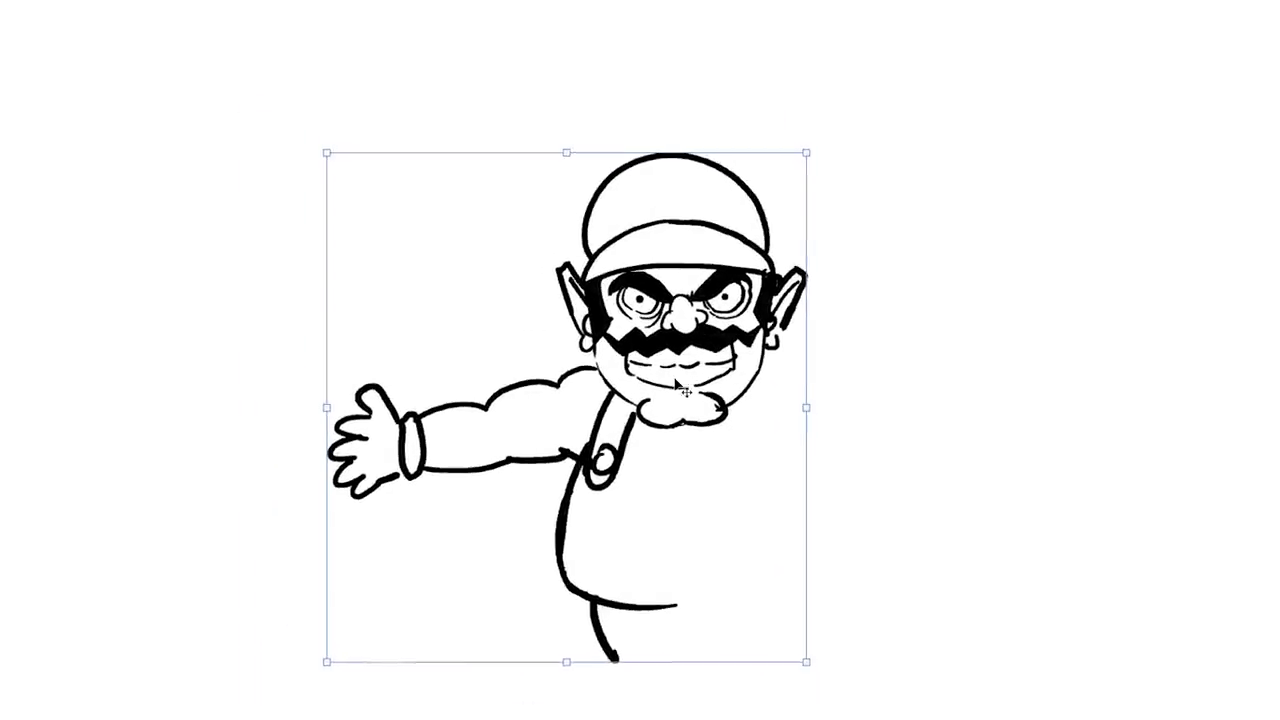
{"action": "key", "text": "Return"}
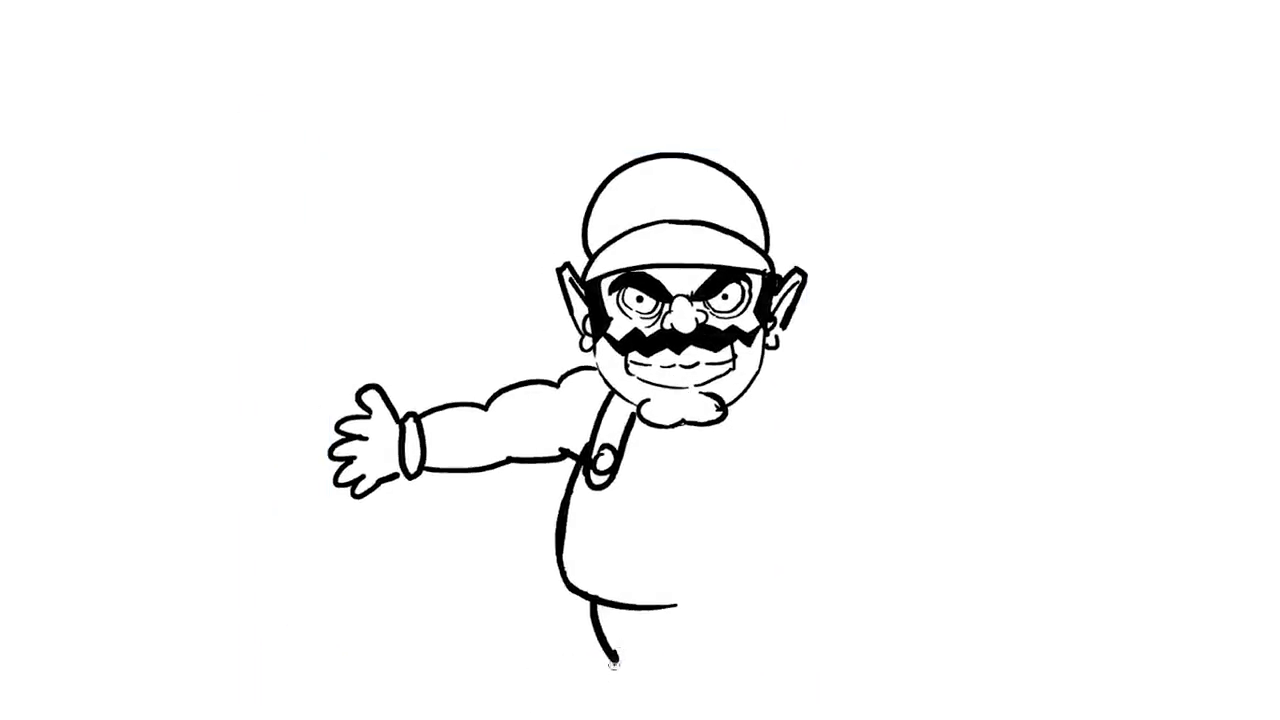
Draw a pointed shoe at the leg's end and erase the old lower body curve.
{"action": "mouse_move", "coordinate": [615, 659]}
{"action": "left_mouse_down"}
{"action": "mouse_move", "coordinate": [612, 675]}
{"action": "mouse_move", "coordinate": [645, 655]}
{"action": "mouse_move", "coordinate": [557, 692]}
{"action": "mouse_move", "coordinate": [535, 679]}
{"action": "mouse_move", "coordinate": [546, 706]}
{"action": "mouse_move", "coordinate": [672, 684]}
{"action": "mouse_move", "coordinate": [664, 665]}
{"action": "mouse_move", "coordinate": [686, 610]}
{"action": "left_mouse_up"}
{"action": "key", "text": "e"}
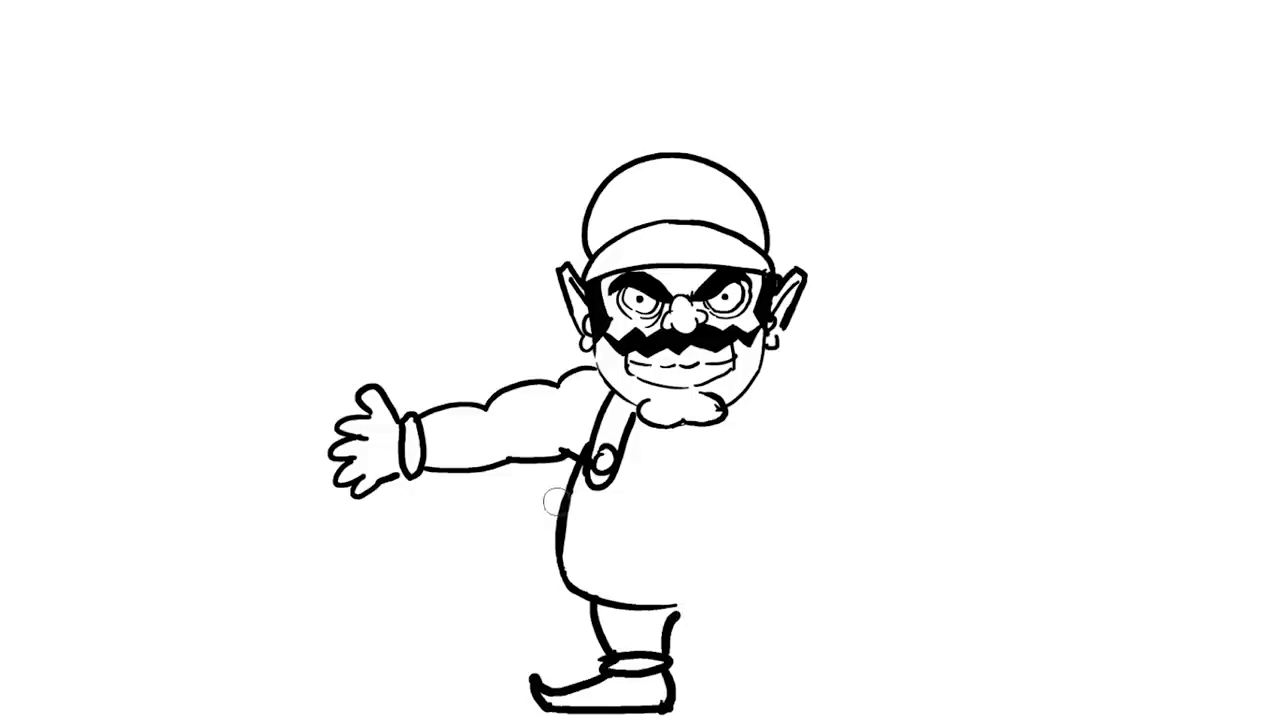
{"action": "mouse_move", "coordinate": [543, 494]}
{"action": "left_mouse_down"}
{"action": "mouse_move", "coordinate": [580, 590]}
{"action": "mouse_move", "coordinate": [620, 606]}
{"action": "left_mouse_up"}
{"action": "key", "text": "b"}
Darken the body outline, add a sleeve line, and lasso-select the arm and body.
{"action": "mouse_move", "coordinate": [591, 440]}
{"action": "left_mouse_down"}
{"action": "mouse_move", "coordinate": [566, 490]}
{"action": "mouse_move", "coordinate": [563, 554]}
{"action": "left_mouse_up"}
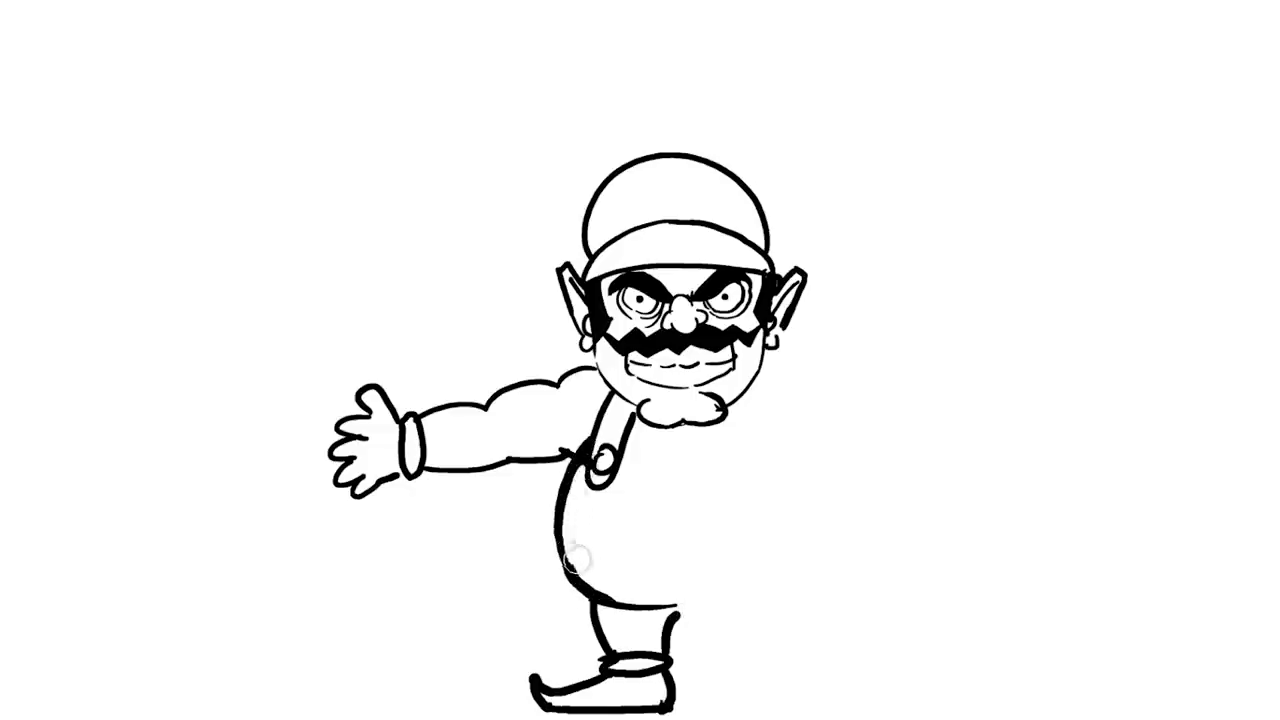
{"action": "left_click_drag", "start_coordinate": [580, 475], "coordinate": [602, 586]}
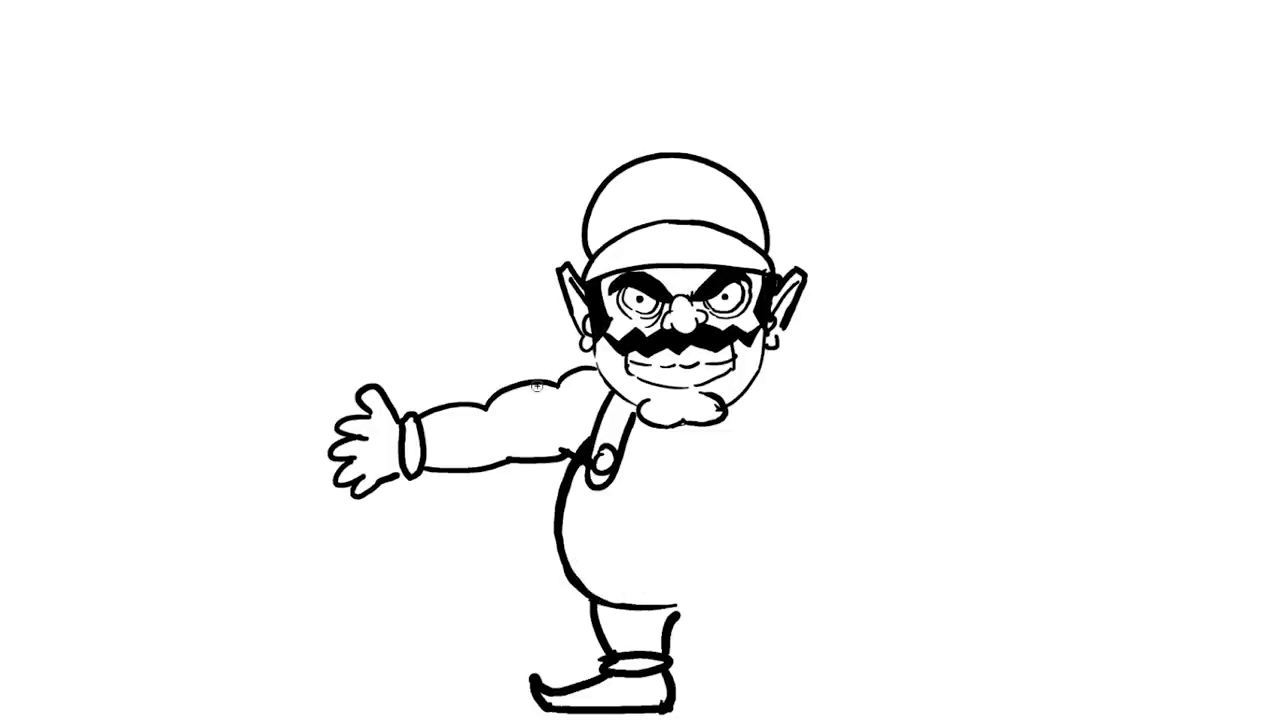
{"action": "left_click_drag", "start_coordinate": [536, 386], "coordinate": [542, 452]}
{"action": "mouse_move", "coordinate": [488, 677]}
{"action": "left_mouse_down"}
{"action": "mouse_move", "coordinate": [790, 650]}
{"action": "mouse_move", "coordinate": [658, 452]}
{"action": "left_mouse_up"}
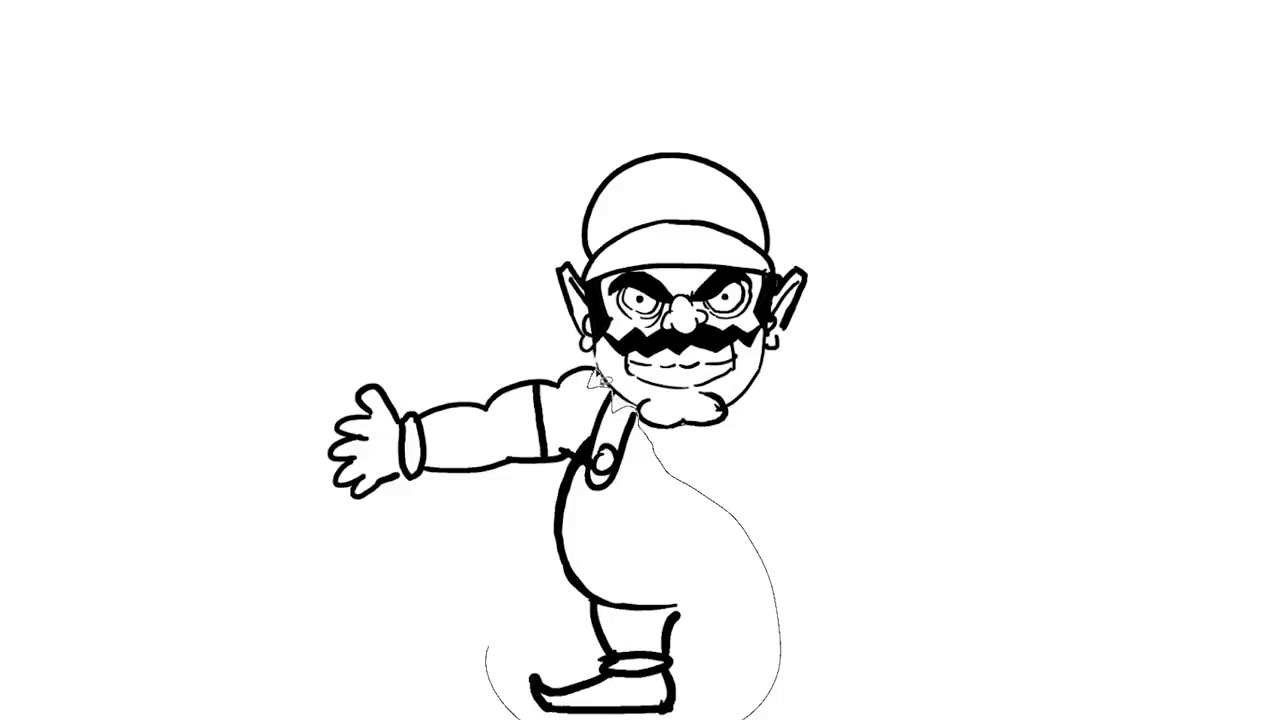
{"action": "mouse_move", "coordinate": [600, 380]}
{"action": "left_mouse_down"}
{"action": "mouse_move", "coordinate": [547, 360]}
{"action": "mouse_move", "coordinate": [349, 623]}
{"action": "mouse_move", "coordinate": [680, 470]}
{"action": "mouse_move", "coordinate": [630, 415]}
{"action": "left_mouse_up"}
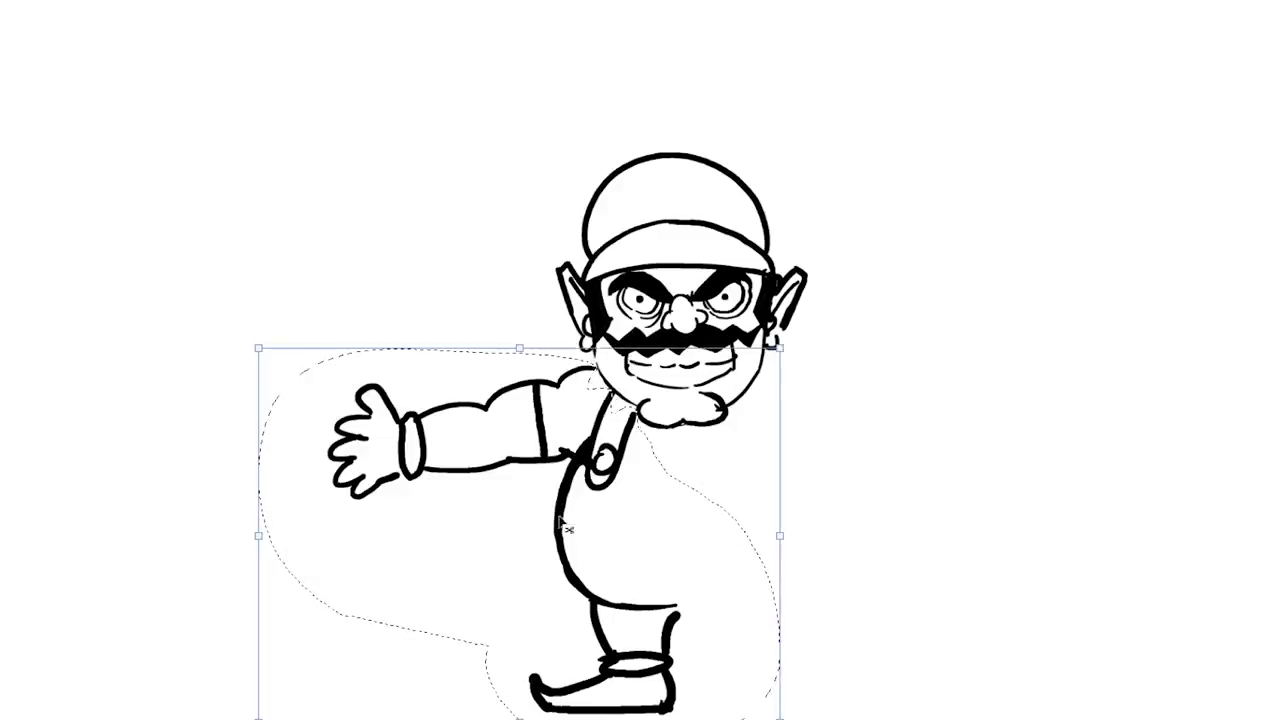
Duplicate the arm and body to the right, flip it horizontally, align and merge layers.
{"action": "mouse_move", "coordinate": [562, 524]}
{"action": "left_mouse_down"}
{"action": "mouse_move", "coordinate": [753, 513]}
{"action": "mouse_move", "coordinate": [886, 528]}
{"action": "left_mouse_up"}
{"action": "key", "text": "ctrl+z"}
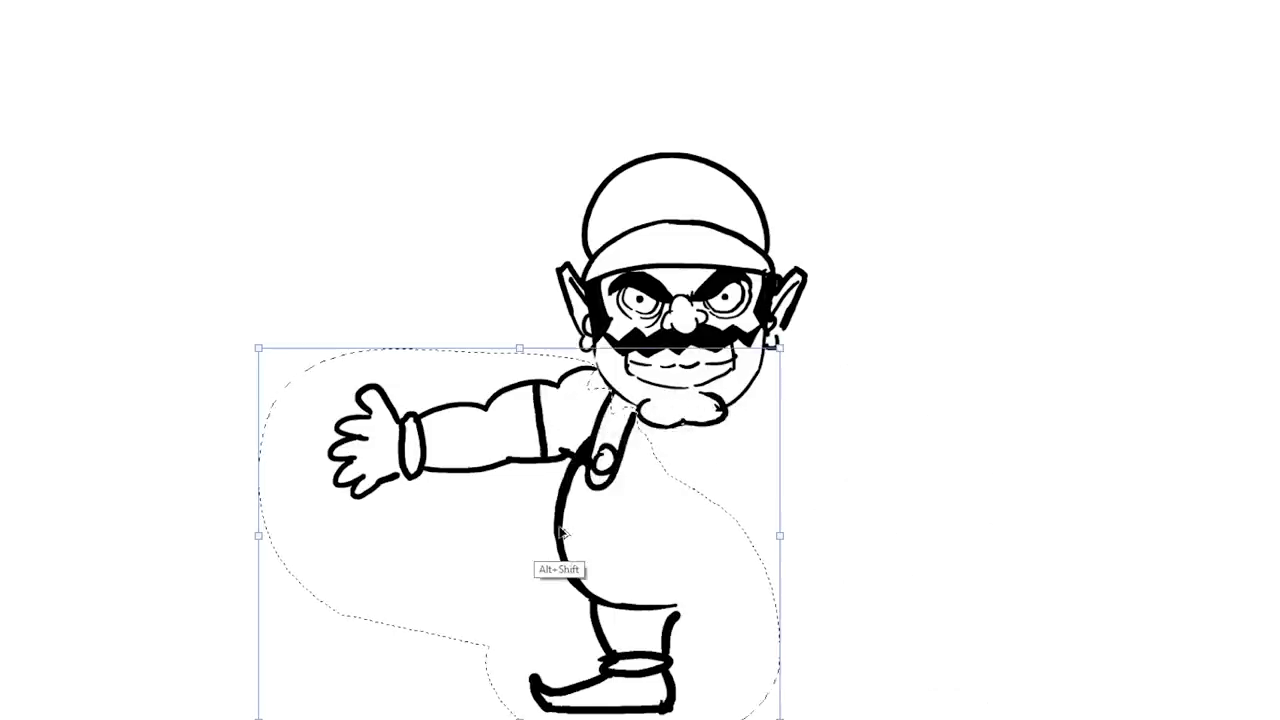
{"action": "left_click_drag", "start_coordinate": [561, 533], "coordinate": [916, 538]}
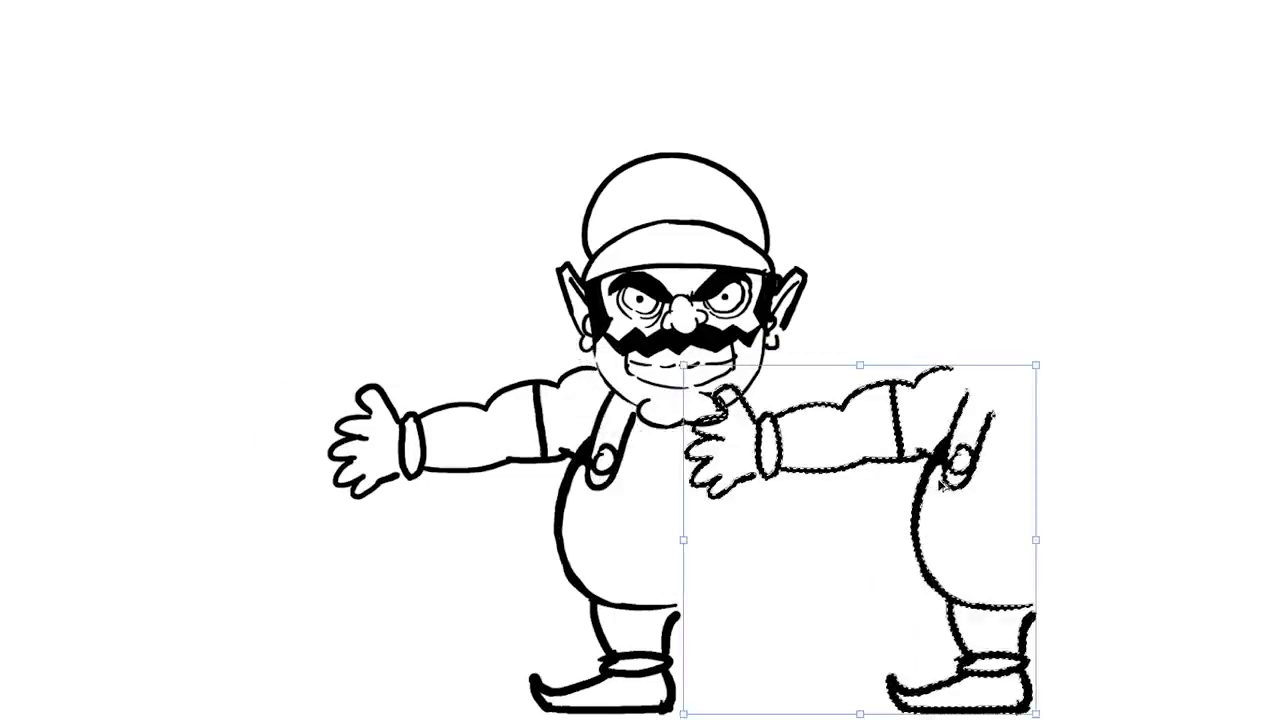
{"action": "right_click", "coordinate": [982, 532]}
{"action": "left_click", "coordinate": [1036, 500]}
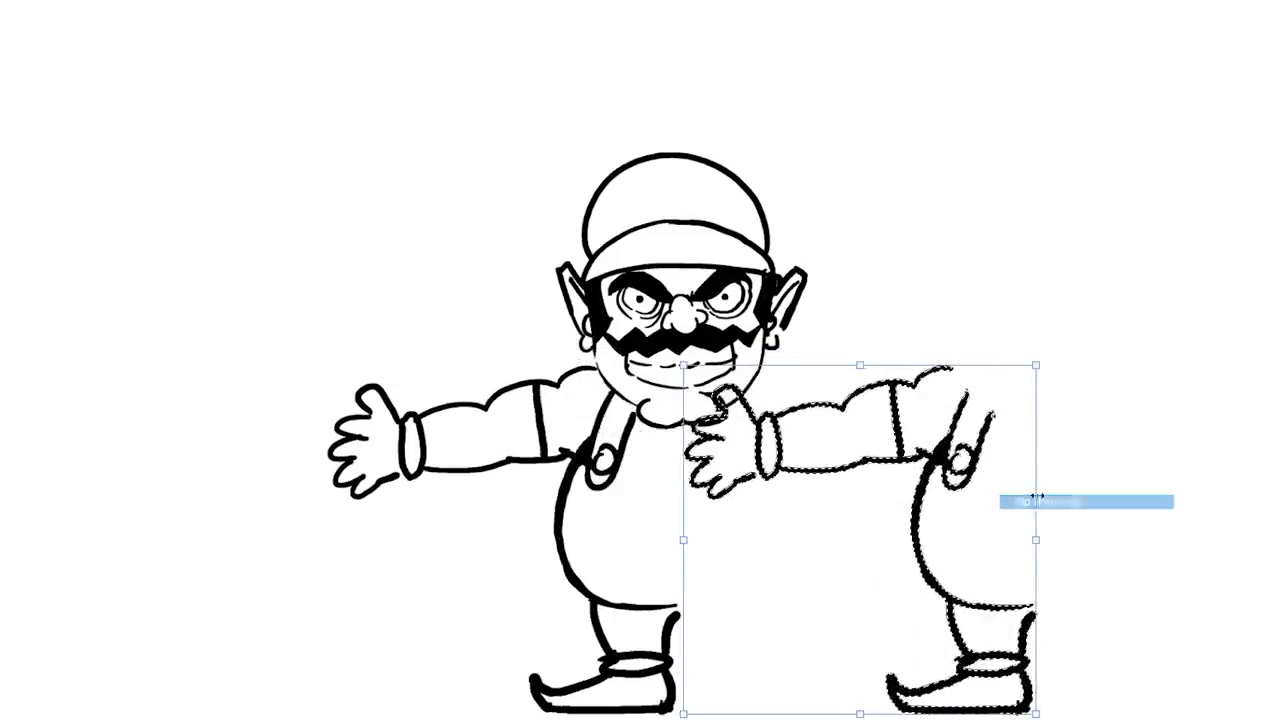
{"action": "left_click_drag", "start_coordinate": [812, 451], "coordinate": [773, 454]}
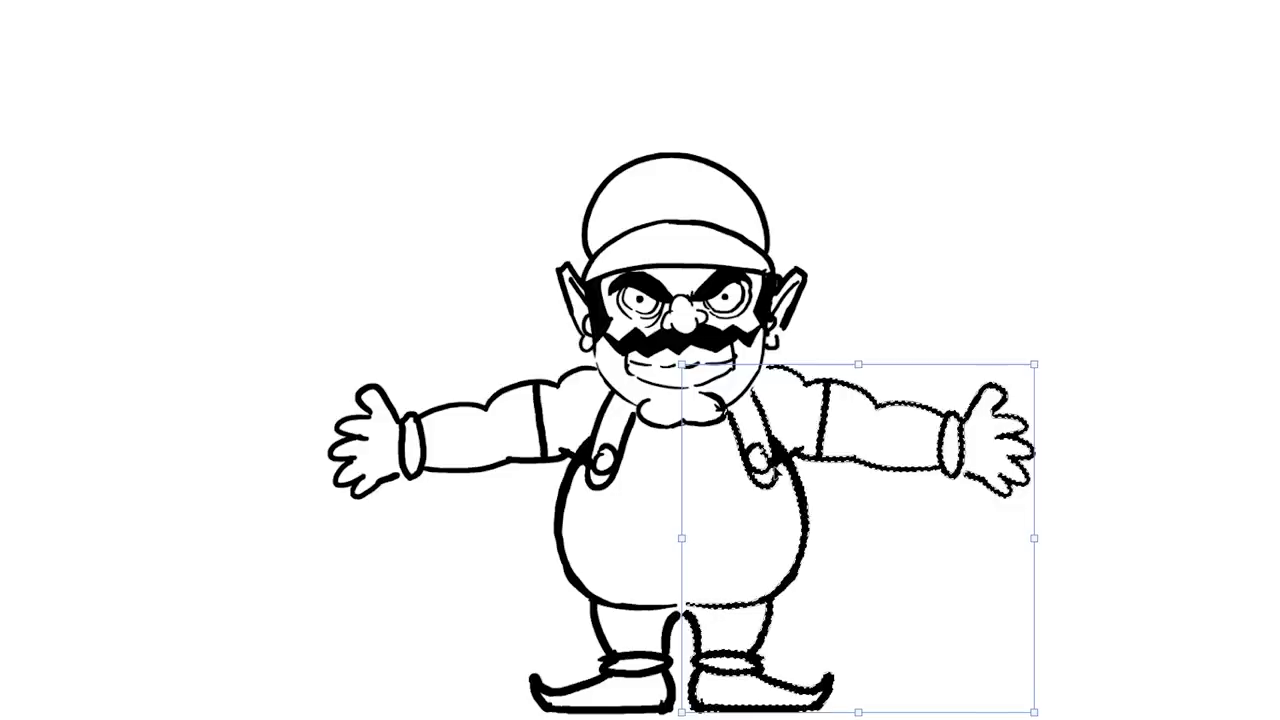
{"action": "key", "text": "ctrl+e"}
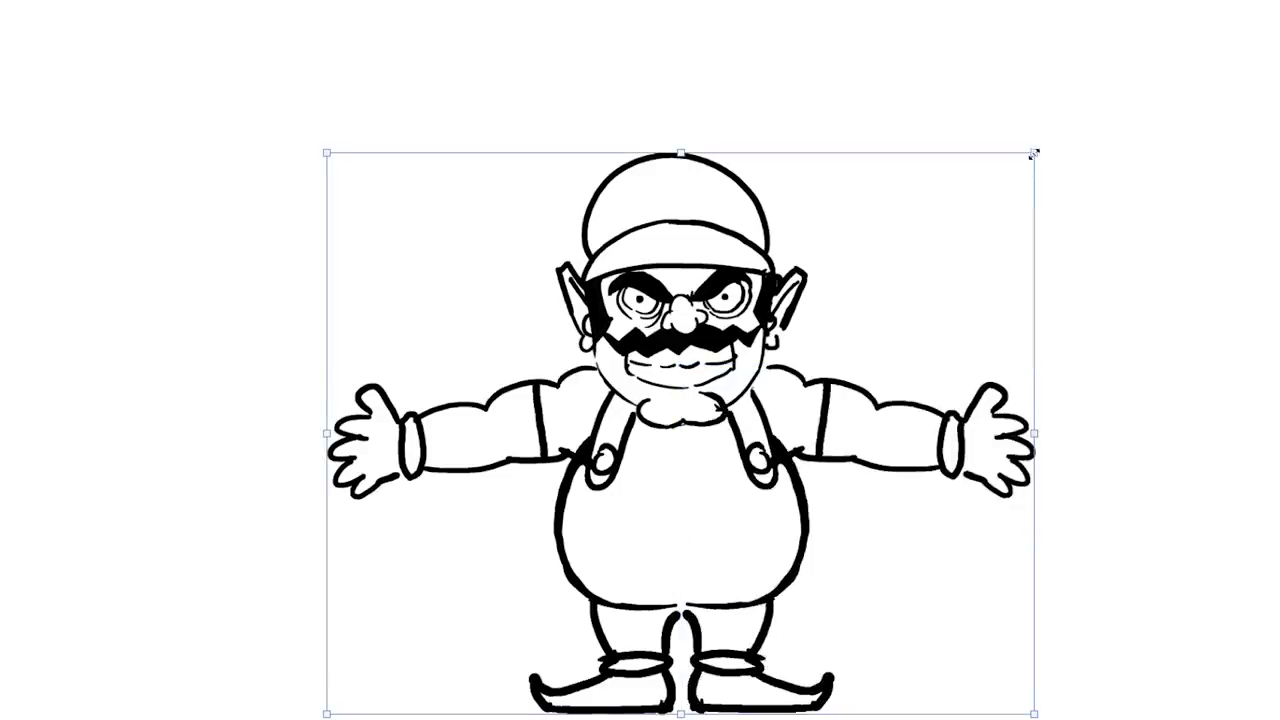
Scale the merged figure slightly smaller and nudge it right and up.
{"action": "left_click_drag", "start_coordinate": [1034, 153], "coordinate": [983, 194]}
{"action": "mouse_move", "coordinate": [745, 423]}
{"action": "left_mouse_down"}
{"action": "mouse_move", "coordinate": [770, 393]}
{"action": "mouse_move", "coordinate": [768, 410]}
{"action": "left_mouse_up"}
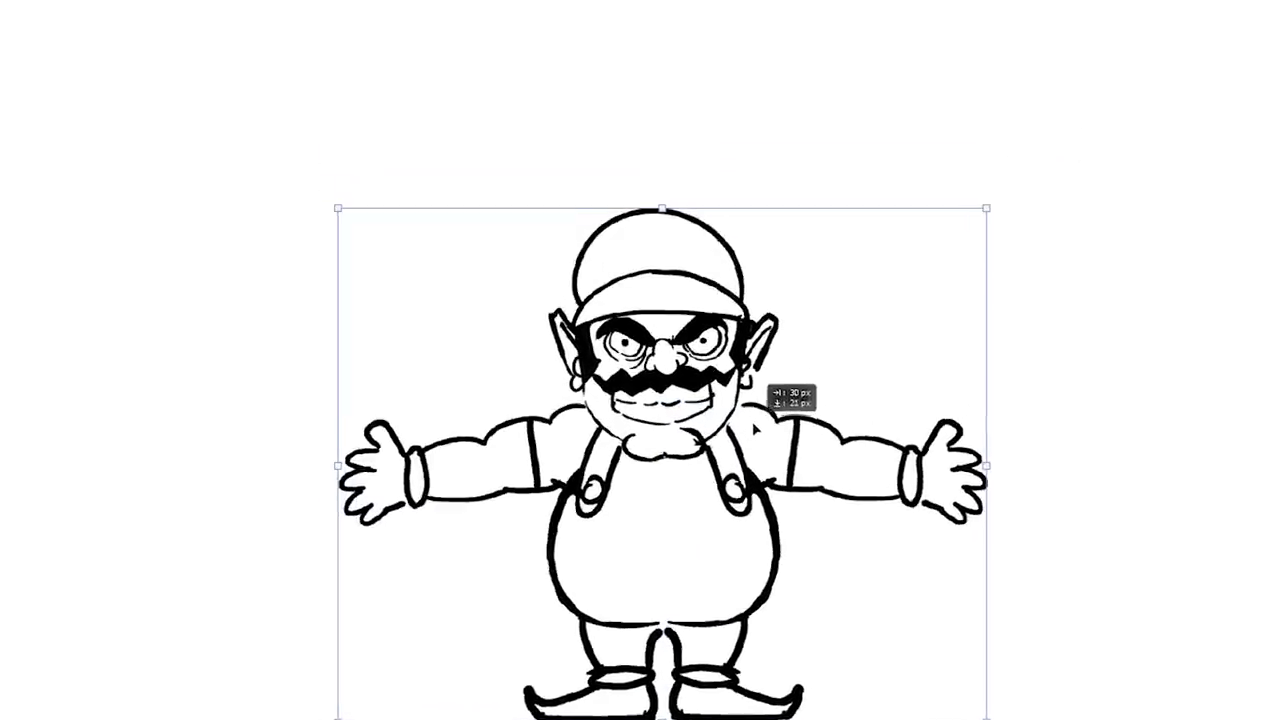
{"action": "left_click_drag", "start_coordinate": [1004, 190], "coordinate": [949, 233]}
{"action": "left_click_drag", "start_coordinate": [766, 412], "coordinate": [786, 400]}
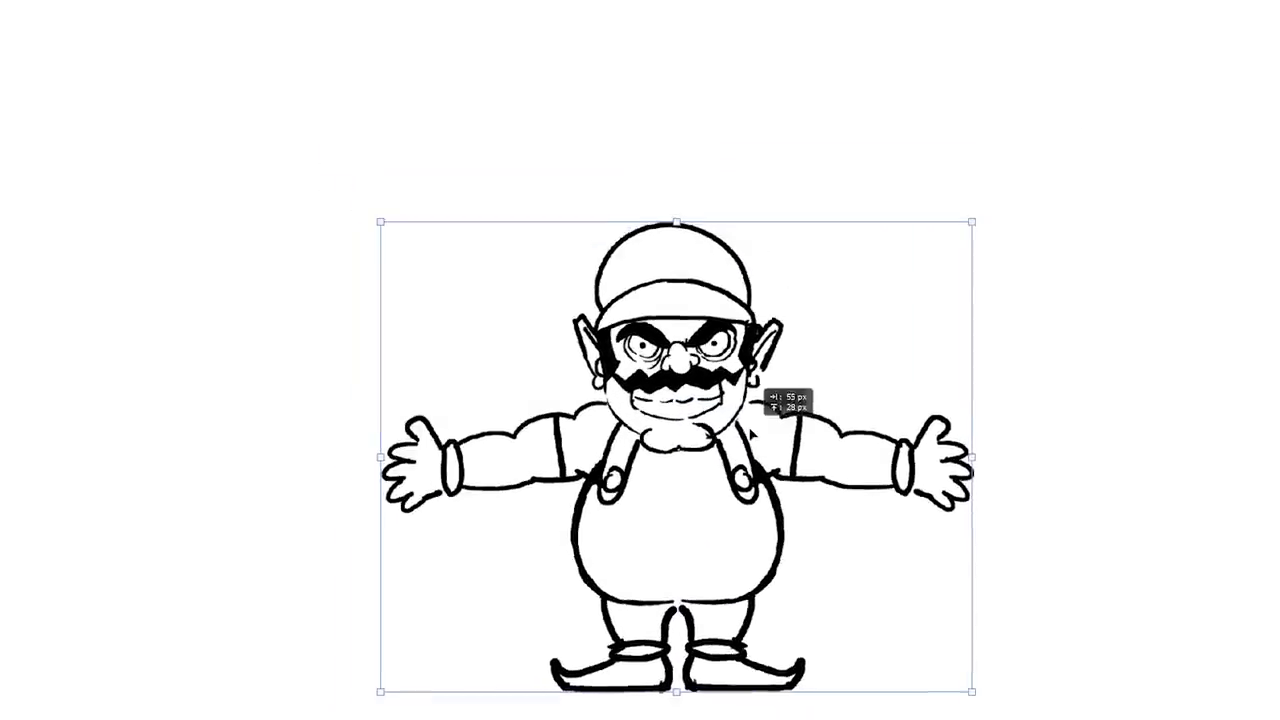
{"action": "key", "text": "Return"}
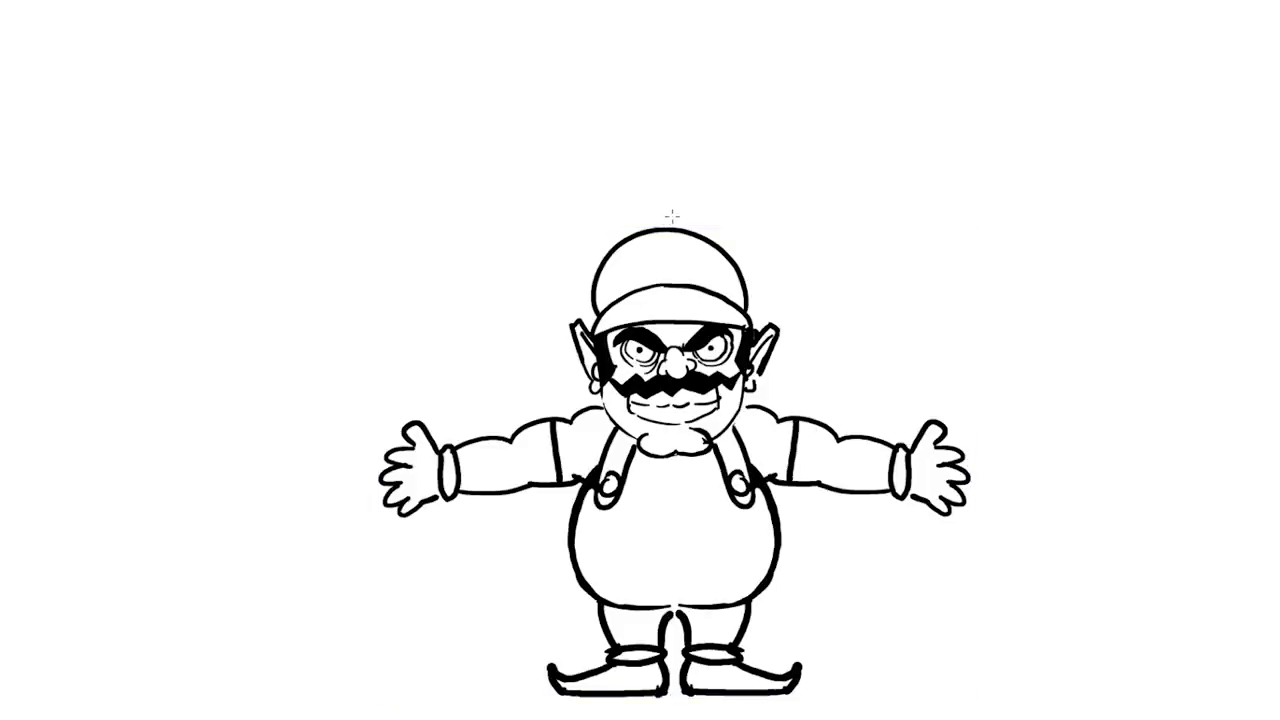
{"action": "mouse_move", "coordinate": [668, 222]}
{"action": "left_mouse_down"}
{"action": "mouse_move", "coordinate": [864, 611]}
{"action": "mouse_move", "coordinate": [808, 545]}
{"action": "left_mouse_up"}
Select the figure's right half and push it out to the right.
{"action": "left_click_drag", "start_coordinate": [676, 212], "coordinate": [991, 672]}
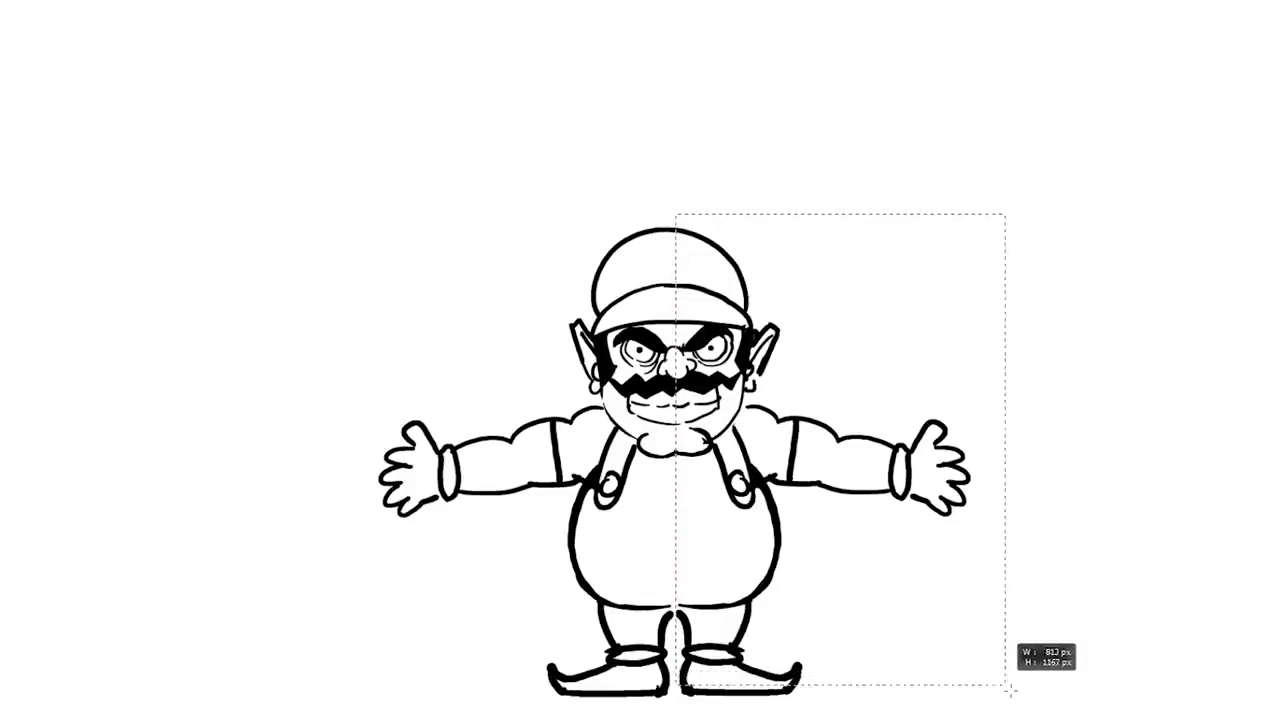
{"action": "left_click_drag", "start_coordinate": [991, 672], "coordinate": [1037, 701]}
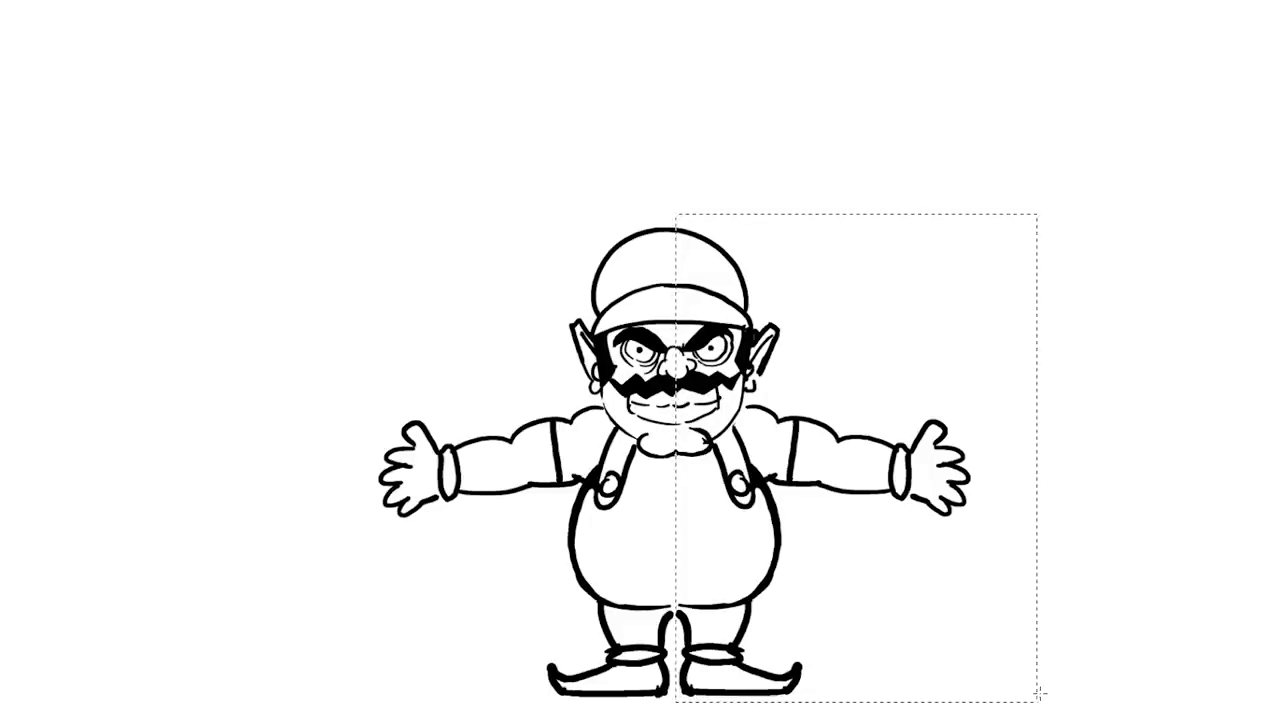
{"action": "key", "text": "ctrl+t"}
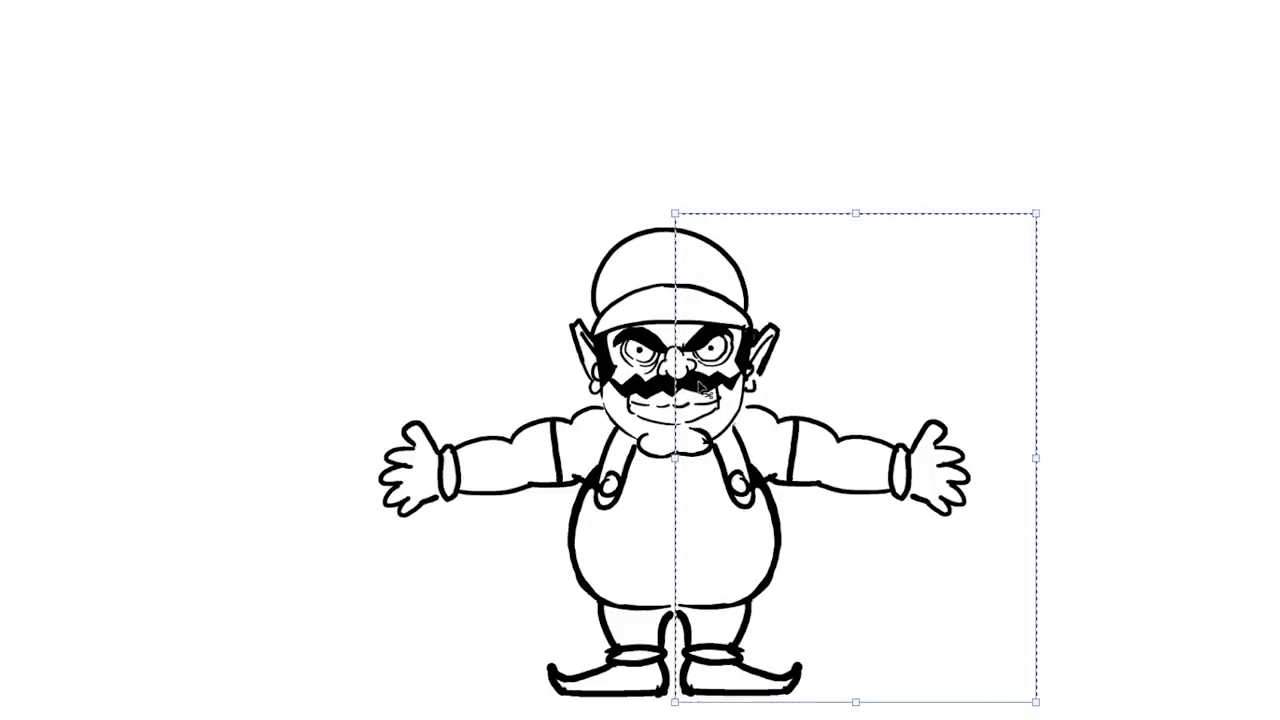
{"action": "mouse_move", "coordinate": [722, 380]}
{"action": "left_mouse_down"}
{"action": "mouse_move", "coordinate": [765, 380]}
{"action": "mouse_move", "coordinate": [722, 380]}
{"action": "left_mouse_up"}
{"action": "key", "text": "Return"}
{"action": "mouse_move", "coordinate": [564, 389]}
{"action": "left_mouse_down"}
{"action": "mouse_move", "coordinate": [709, 389]}
{"action": "mouse_move", "coordinate": [564, 389]}
{"action": "left_mouse_up"}
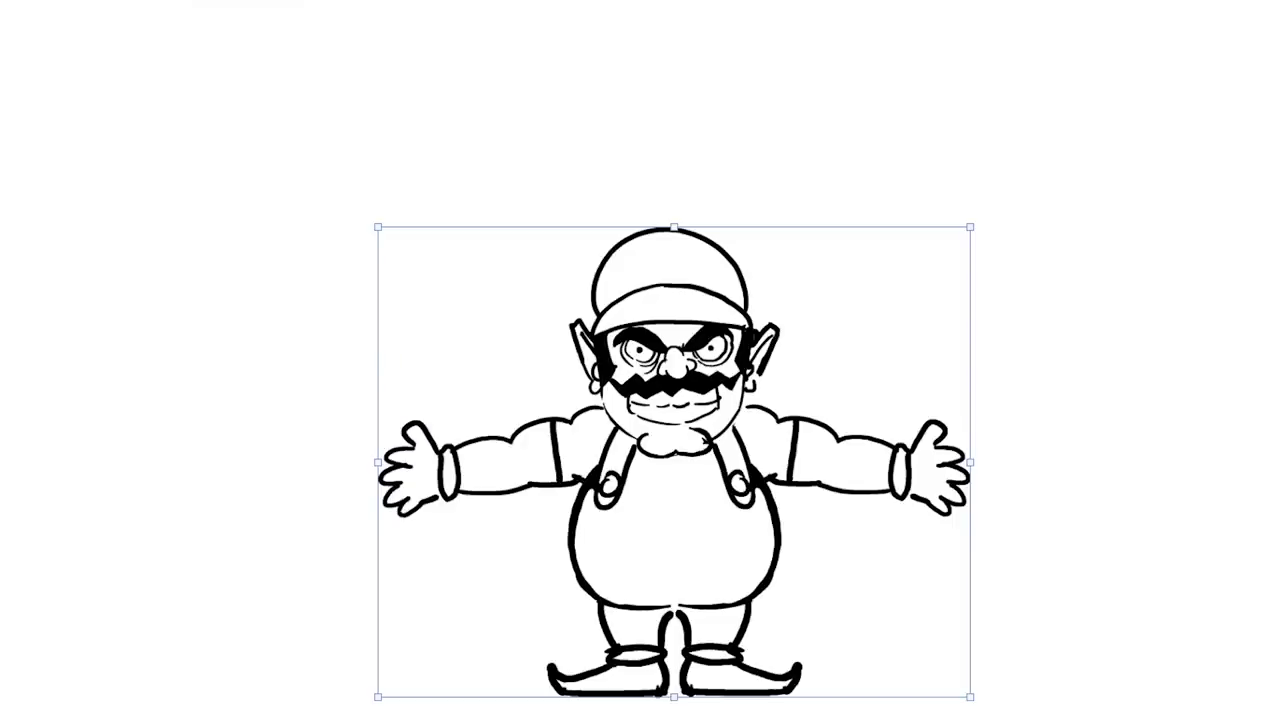
{"action": "mouse_move", "coordinate": [713, 395]}
{"action": "left_mouse_down"}
{"action": "mouse_move", "coordinate": [856, 395]}
{"action": "mouse_move", "coordinate": [853, 414]}
{"action": "left_mouse_up"}
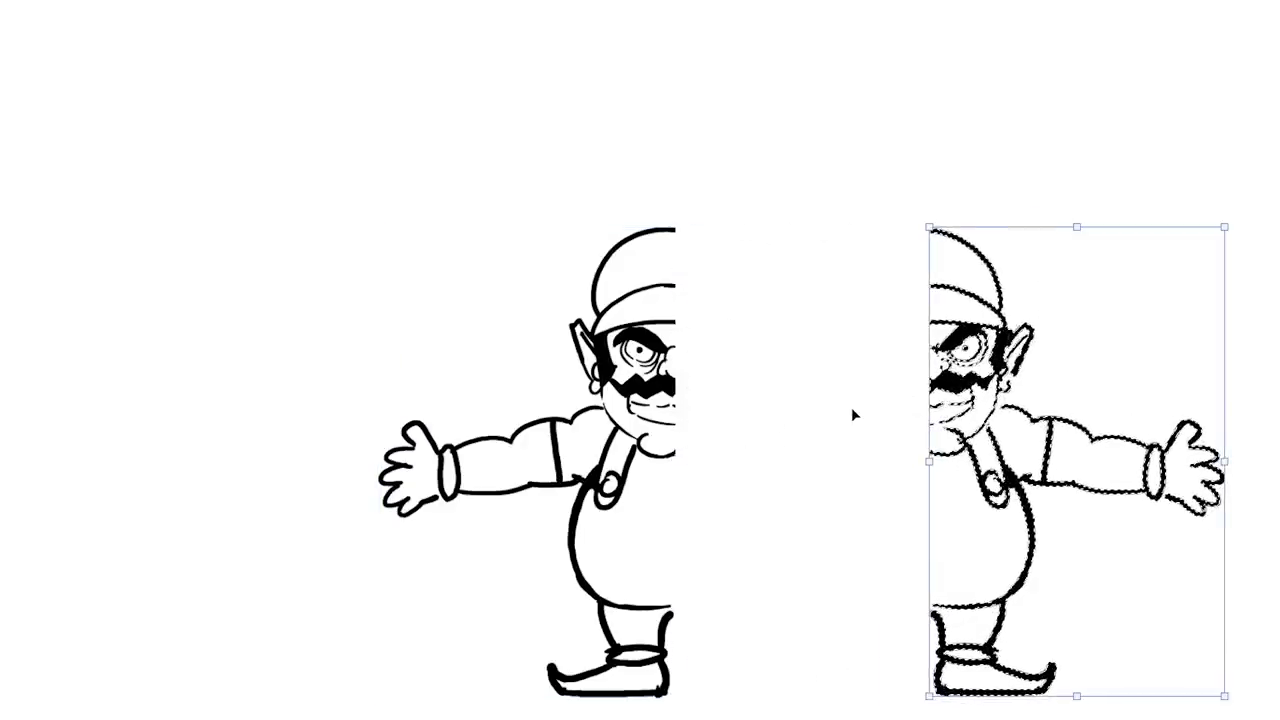
{"action": "key", "text": "Right"}
{"action": "key", "text": "Right"}
{"action": "key", "text": "Right"}
{"action": "key", "text": "Right"}
{"action": "key", "text": "Right"}
{"action": "key", "text": "Right"}
{"action": "key", "text": "Right"}
{"action": "key", "text": "Right"}
{"action": "key", "text": "Right"}
{"action": "key", "text": "Right"}
{"action": "key", "text": "Right"}
{"action": "key", "text": "Right"}
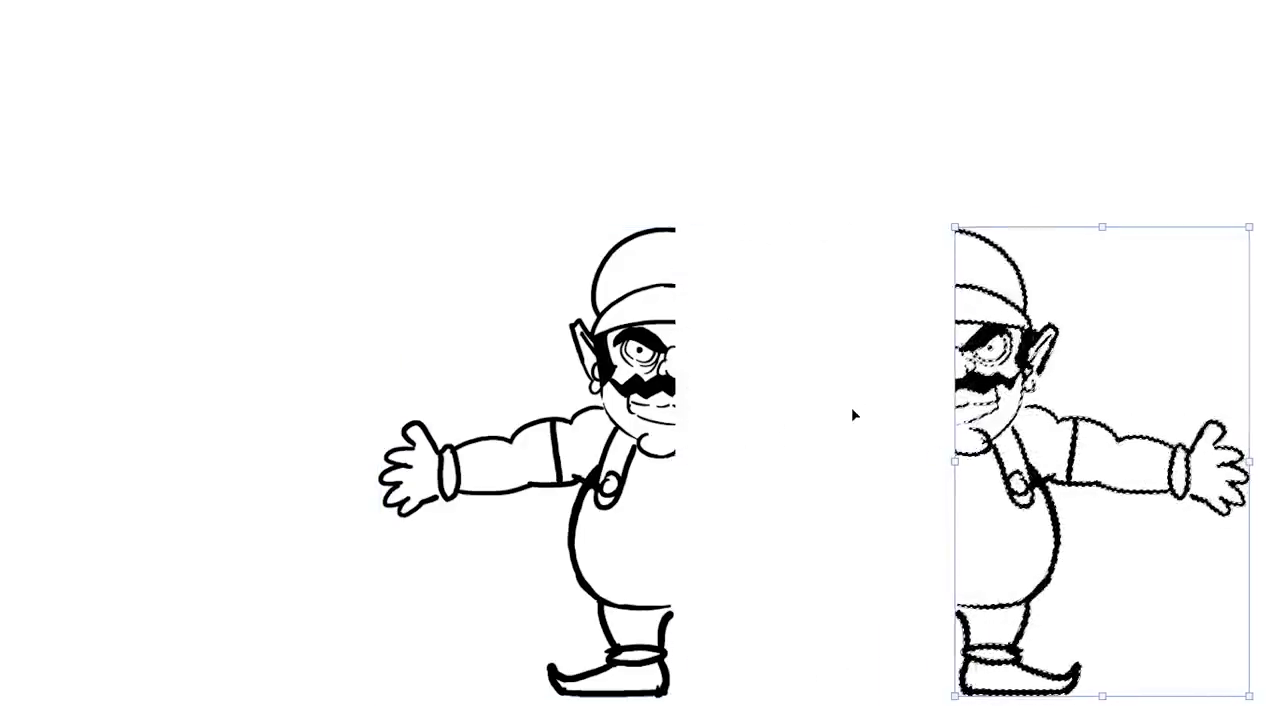
{"action": "key", "text": "Right"}
{"action": "key", "text": "Right"}
{"action": "key", "text": "Right"}
{"action": "key", "text": "Right"}
{"action": "key", "text": "Right"}
{"action": "key", "text": "Right"}
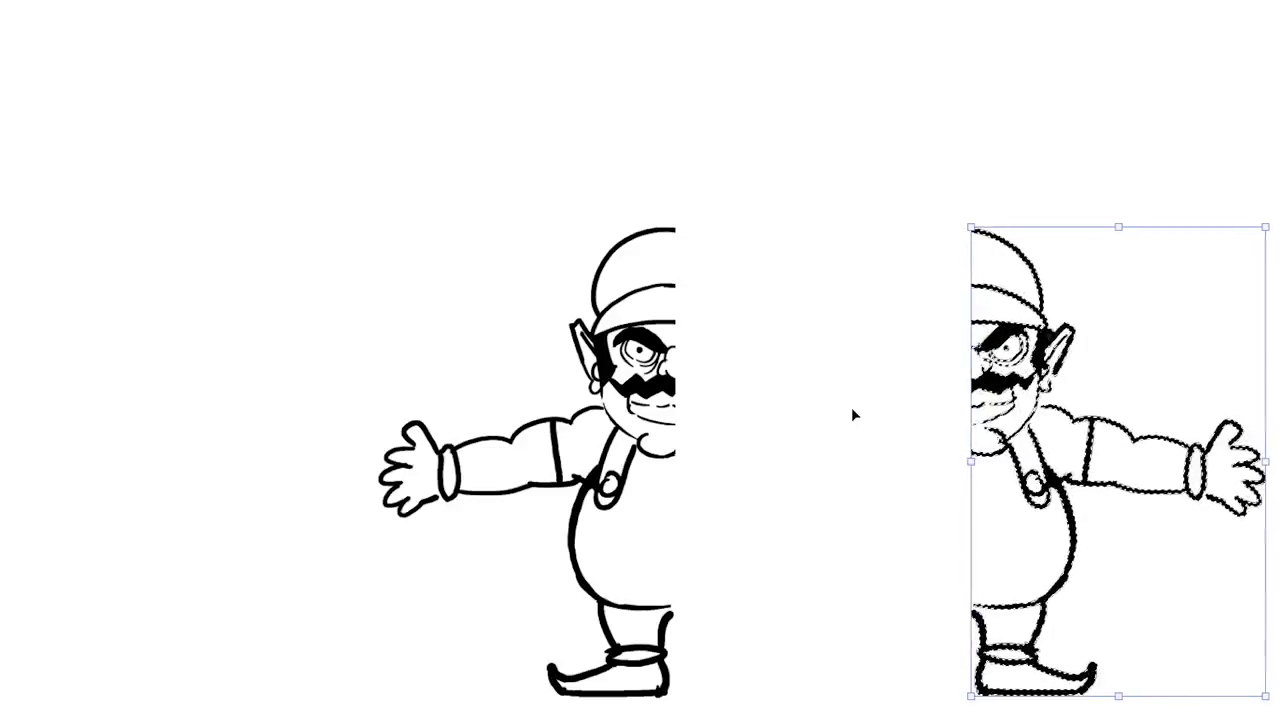
{"action": "key", "text": "ctrl+d"}
Lasso the left half and push it far to the left.
{"action": "key", "text": "l"}
{"action": "mouse_move", "coordinate": [585, 177]}
{"action": "left_mouse_down"}
{"action": "mouse_move", "coordinate": [423, 271]}
{"action": "mouse_move", "coordinate": [814, 614]}
{"action": "mouse_move", "coordinate": [722, 205]}
{"action": "left_mouse_up"}
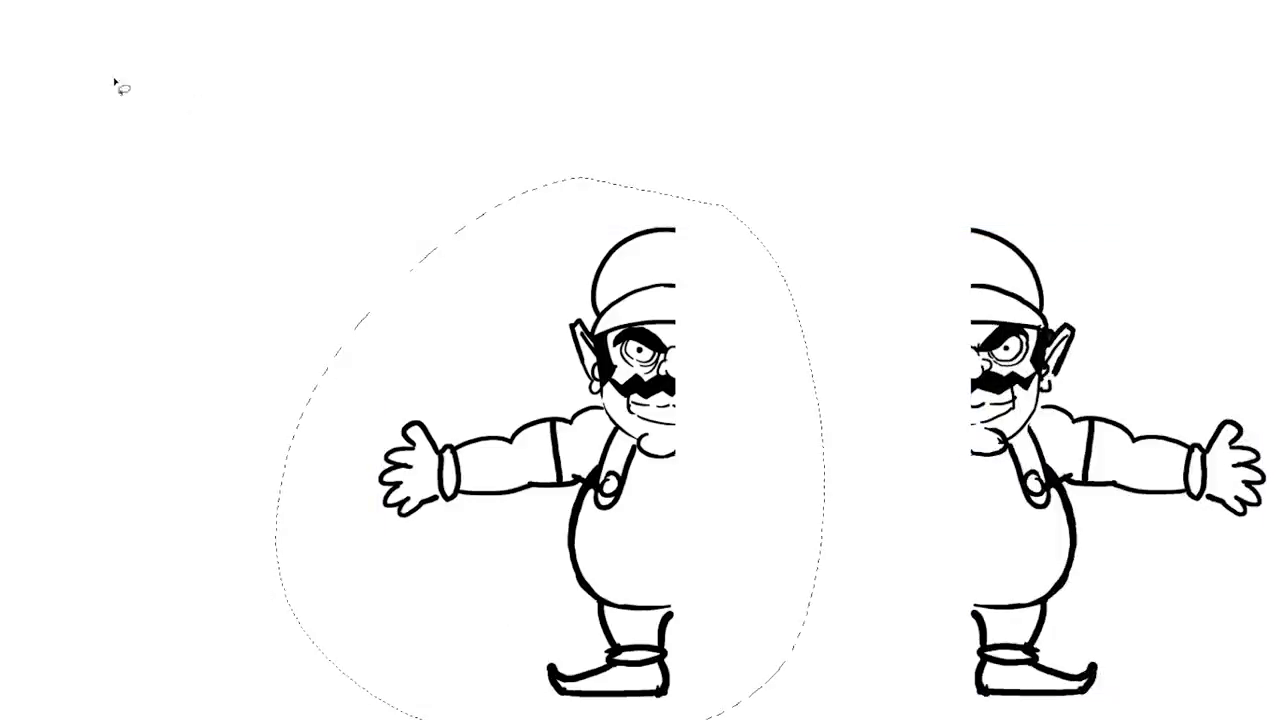
{"action": "key", "text": "ctrl+t"}
{"action": "left_click_drag", "start_coordinate": [535, 378], "coordinate": [245, 402]}
{"action": "key", "text": "Return"}
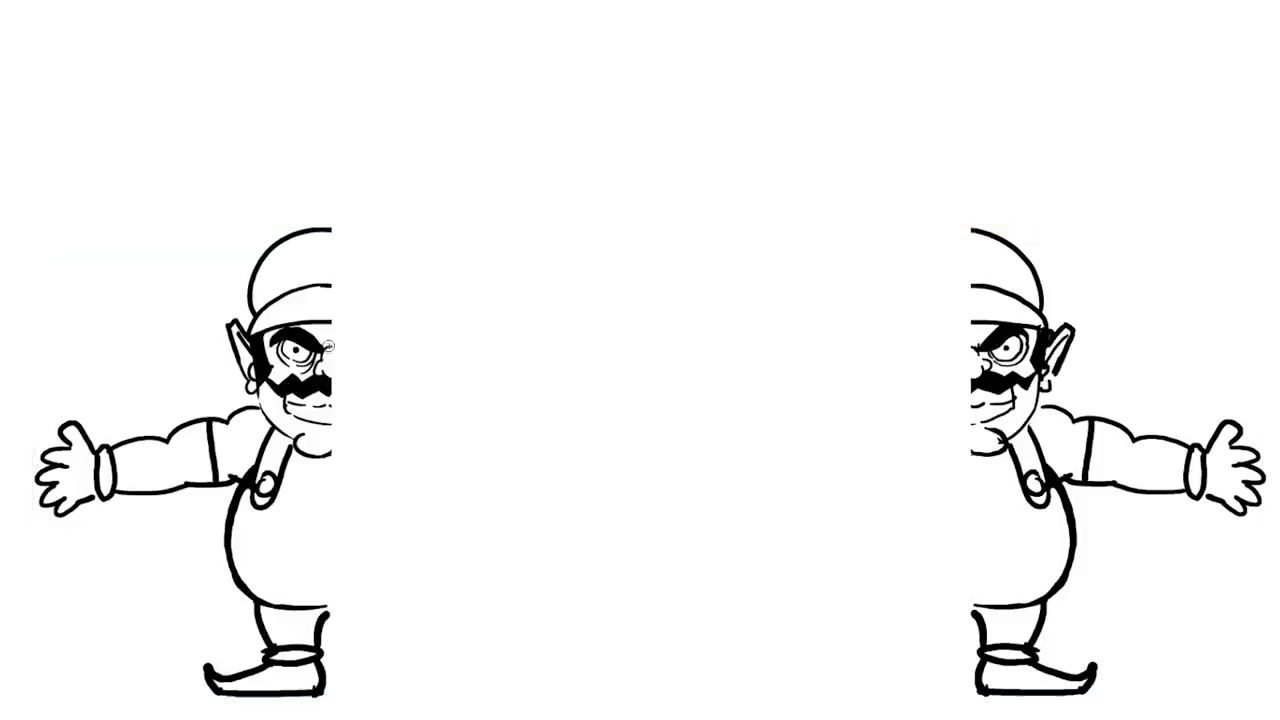
Draw a long brim line, hat band and arched hat top linking both heads.
{"action": "mouse_move", "coordinate": [262, 330]}
{"action": "left_mouse_down"}
{"action": "mouse_move", "coordinate": [549, 310]}
{"action": "mouse_move", "coordinate": [962, 318]}
{"action": "left_mouse_up"}
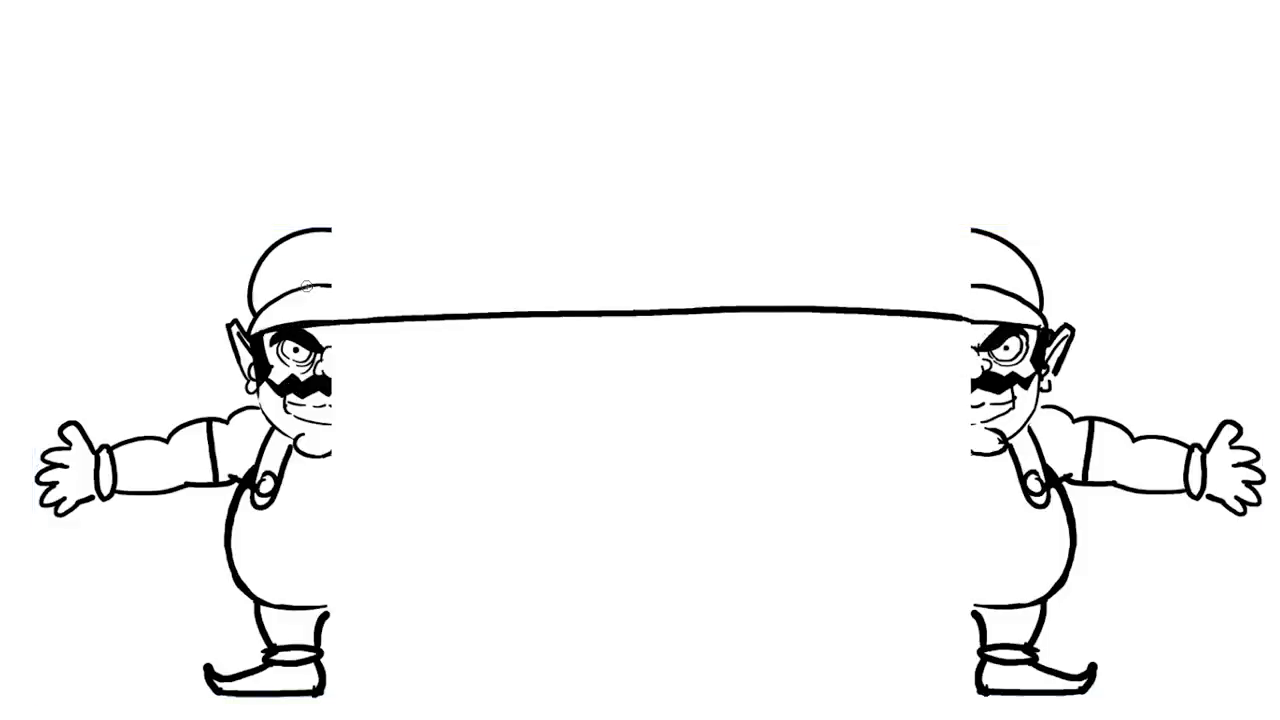
{"action": "mouse_move", "coordinate": [307, 287]}
{"action": "left_mouse_down"}
{"action": "mouse_move", "coordinate": [809, 268]}
{"action": "mouse_move", "coordinate": [980, 286]}
{"action": "left_mouse_up"}
{"action": "mouse_move", "coordinate": [976, 232]}
{"action": "left_mouse_down"}
{"action": "mouse_move", "coordinate": [820, 206]}
{"action": "mouse_move", "coordinate": [292, 230]}
{"action": "left_mouse_up"}
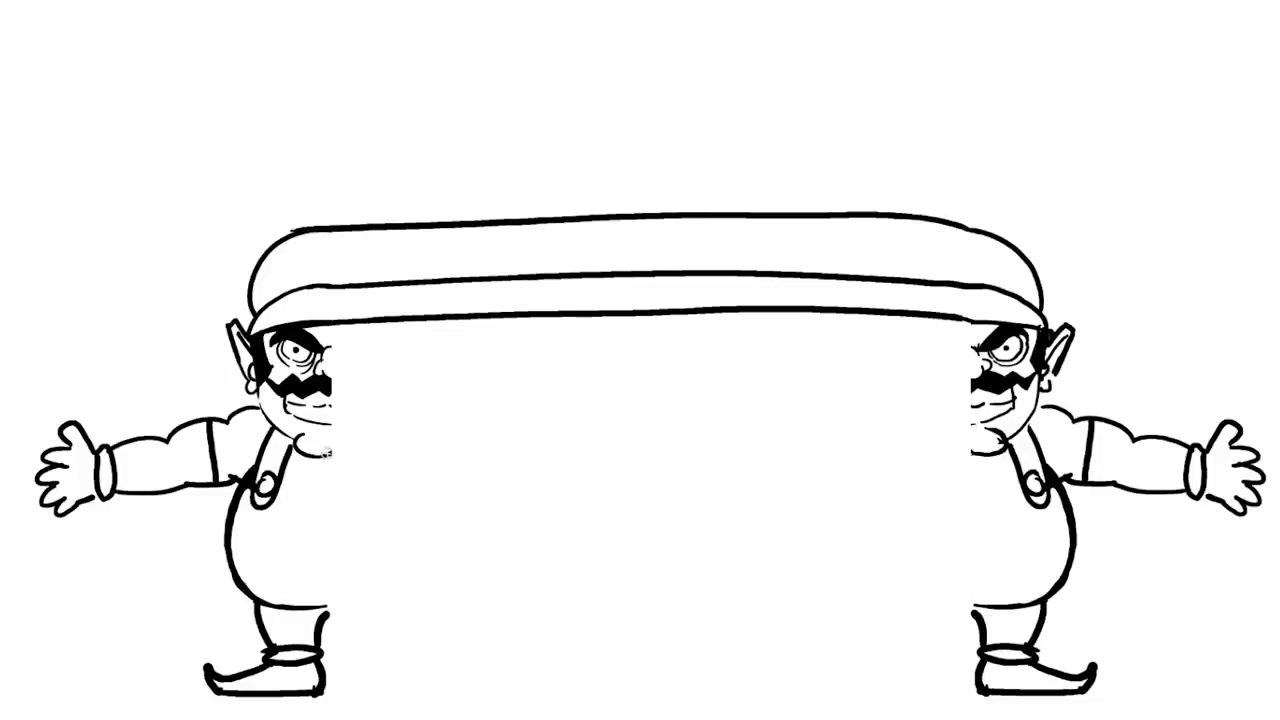
Draw jaw lines from both chins meeting in the middle, redoing the stray right one.
{"action": "mouse_move", "coordinate": [302, 452]}
{"action": "left_mouse_down"}
{"action": "mouse_move", "coordinate": [548, 462]}
{"action": "mouse_move", "coordinate": [652, 425]}
{"action": "left_mouse_up"}
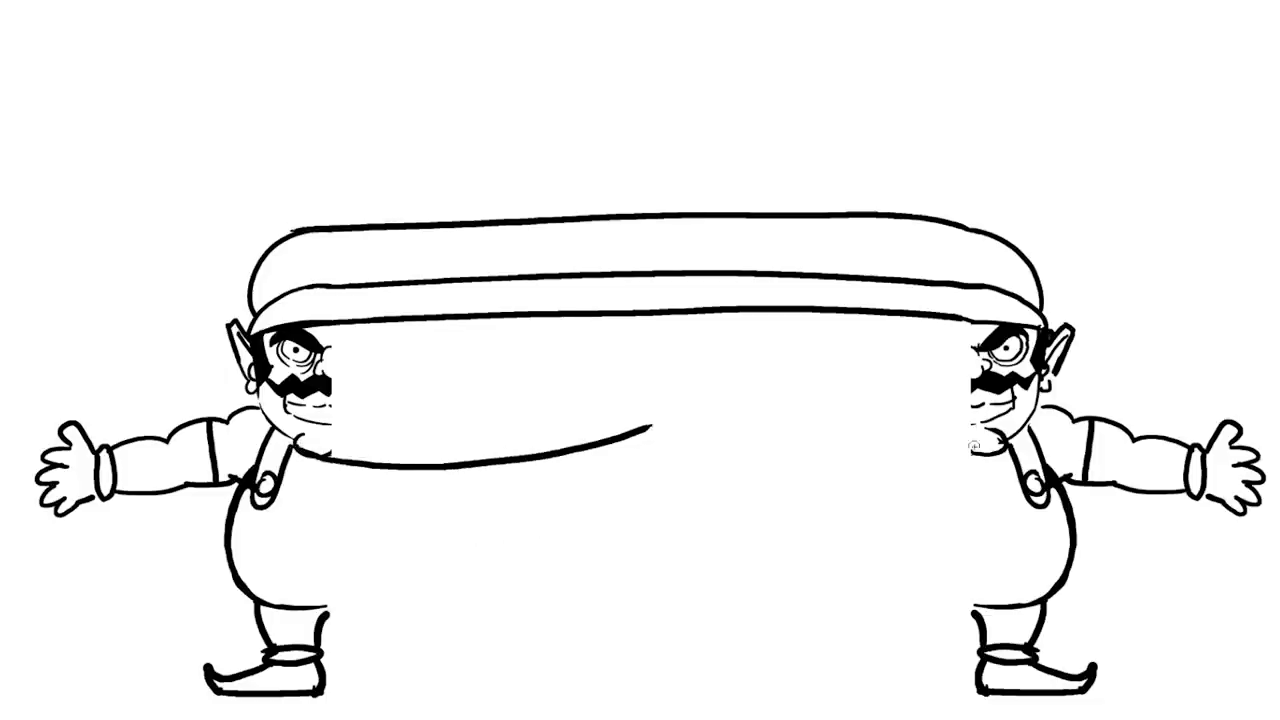
{"action": "left_click_drag", "start_coordinate": [956, 452], "coordinate": [694, 420]}
{"action": "key", "text": "ctrl+z"}
{"action": "mouse_move", "coordinate": [1000, 456]}
{"action": "left_mouse_down"}
{"action": "mouse_move", "coordinate": [771, 451]}
{"action": "mouse_move", "coordinate": [591, 425]}
{"action": "left_mouse_up"}
{"action": "key", "text": "e"}
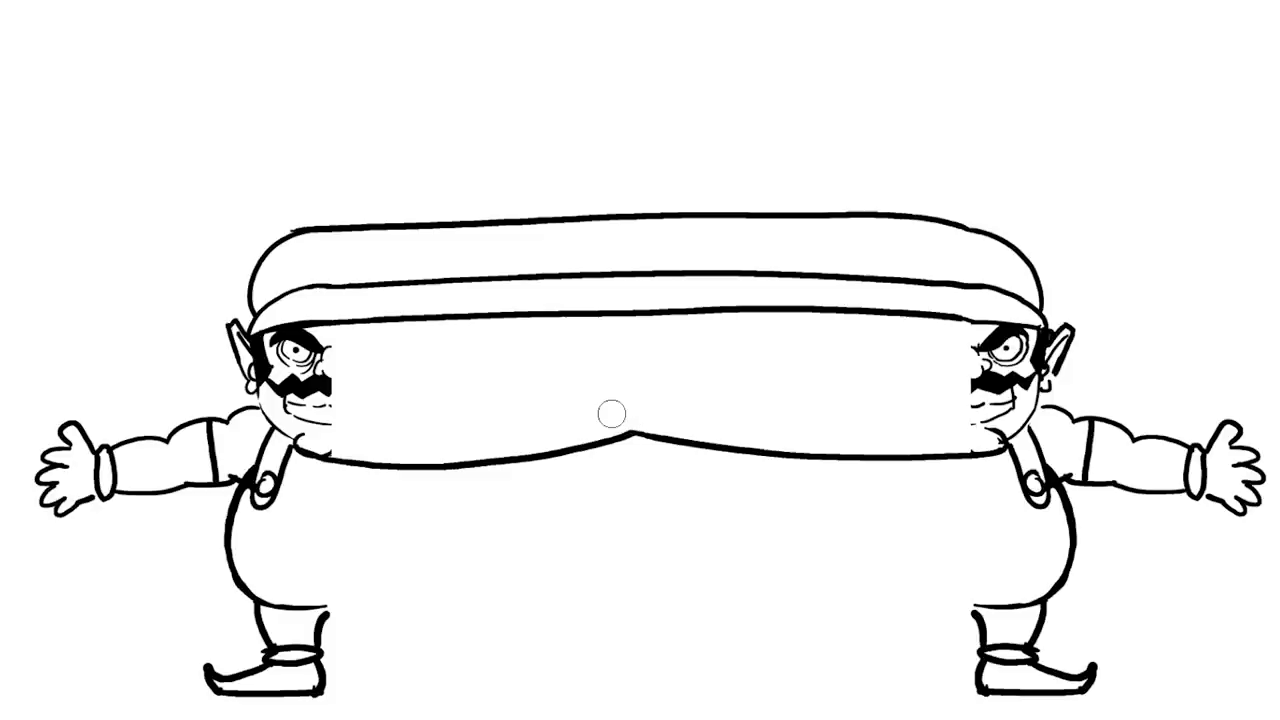
{"action": "key", "text": "b"}
Draw a belly line joining both halves, a mouth line, and cheek lines sweeping up.
{"action": "mouse_move", "coordinate": [238, 578]}
{"action": "left_mouse_down"}
{"action": "mouse_move", "coordinate": [262, 606]}
{"action": "mouse_move", "coordinate": [582, 620]}
{"action": "mouse_move", "coordinate": [1010, 600]}
{"action": "left_mouse_up"}
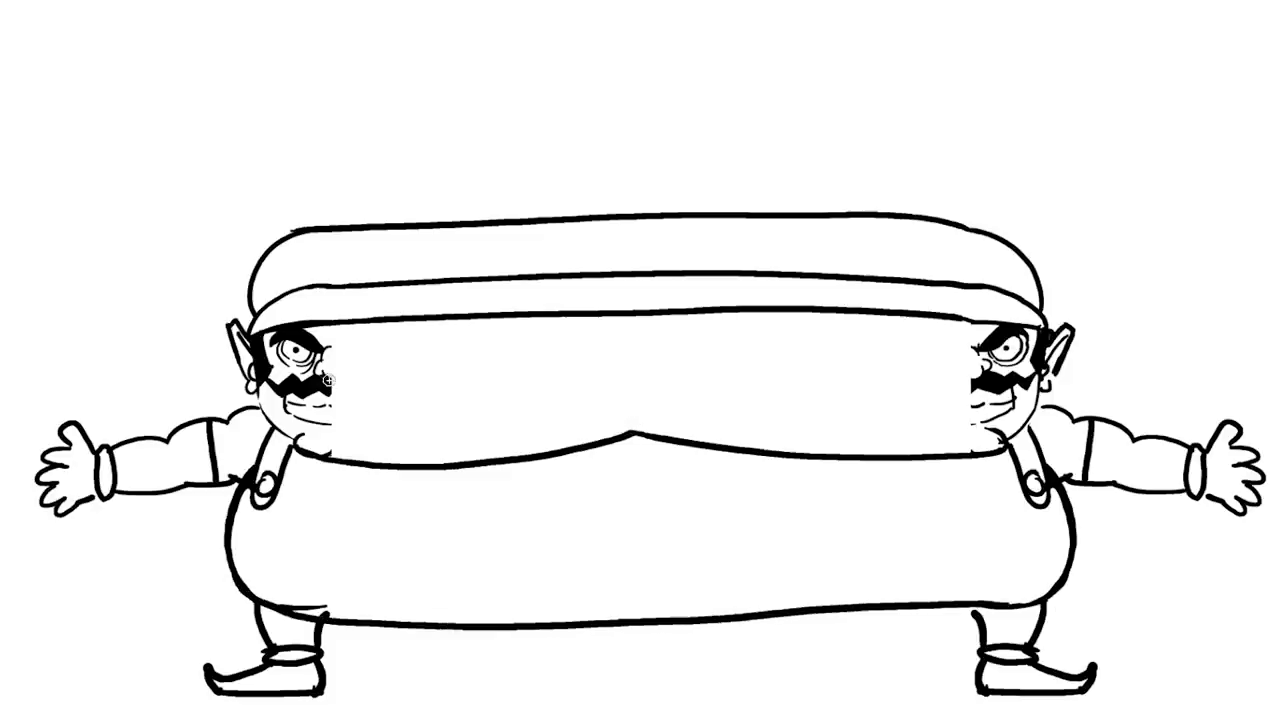
{"action": "left_click_drag", "start_coordinate": [340, 382], "coordinate": [894, 372]}
{"action": "key", "text": "ctrl+z"}
{"action": "mouse_move", "coordinate": [334, 379]}
{"action": "left_mouse_down"}
{"action": "mouse_move", "coordinate": [975, 379]}
{"action": "mouse_move", "coordinate": [340, 416]}
{"action": "left_mouse_up"}
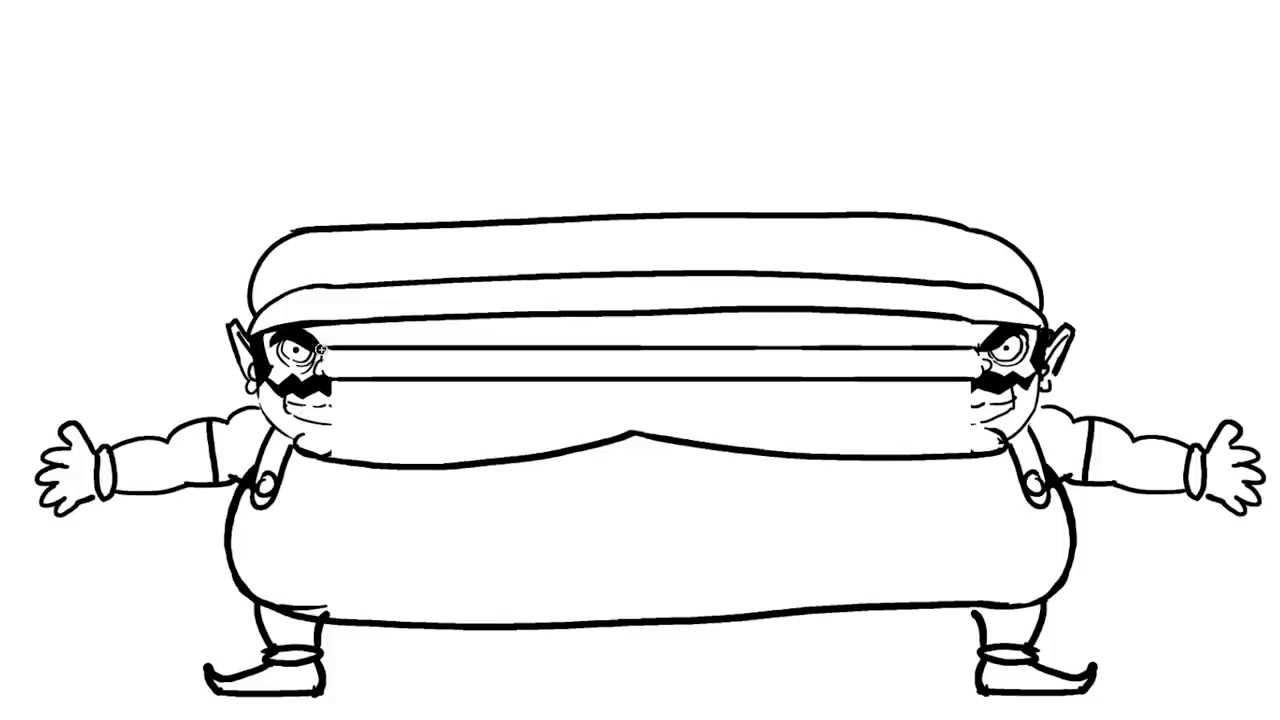
{"action": "left_click_drag", "start_coordinate": [337, 345], "coordinate": [490, 312]}
{"action": "left_click_drag", "start_coordinate": [980, 346], "coordinate": [700, 302]}
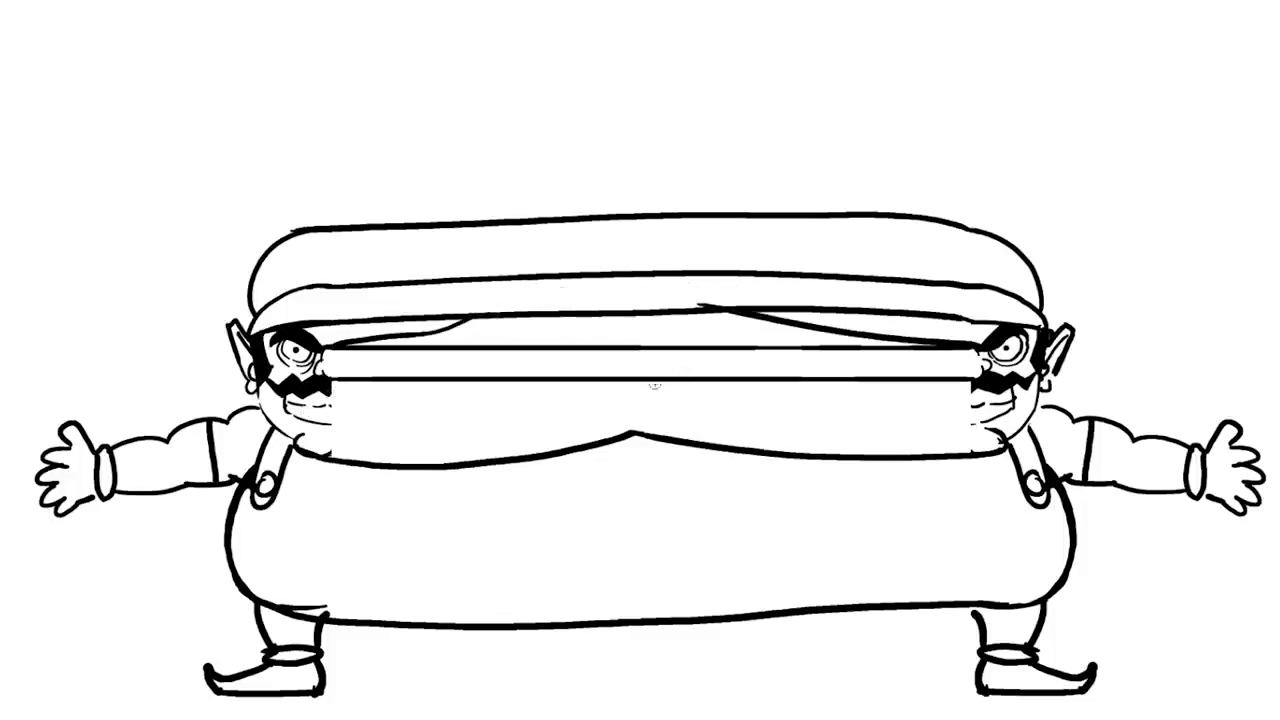
{"action": "left_click_drag", "start_coordinate": [630, 382], "coordinate": [361, 399]}
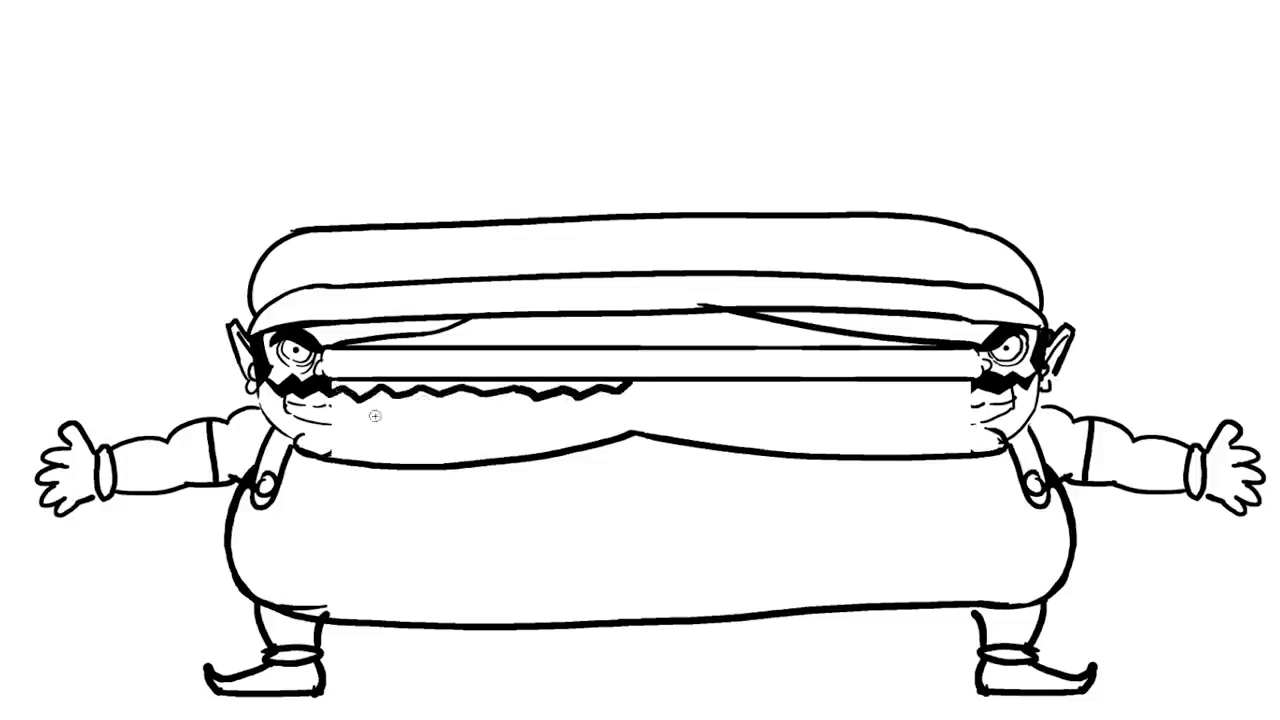
Fill the mouth black with a jagged teeth edge, then ink the sausage and mustard squiggle.
{"action": "left_click", "coordinate": [498, 394]}
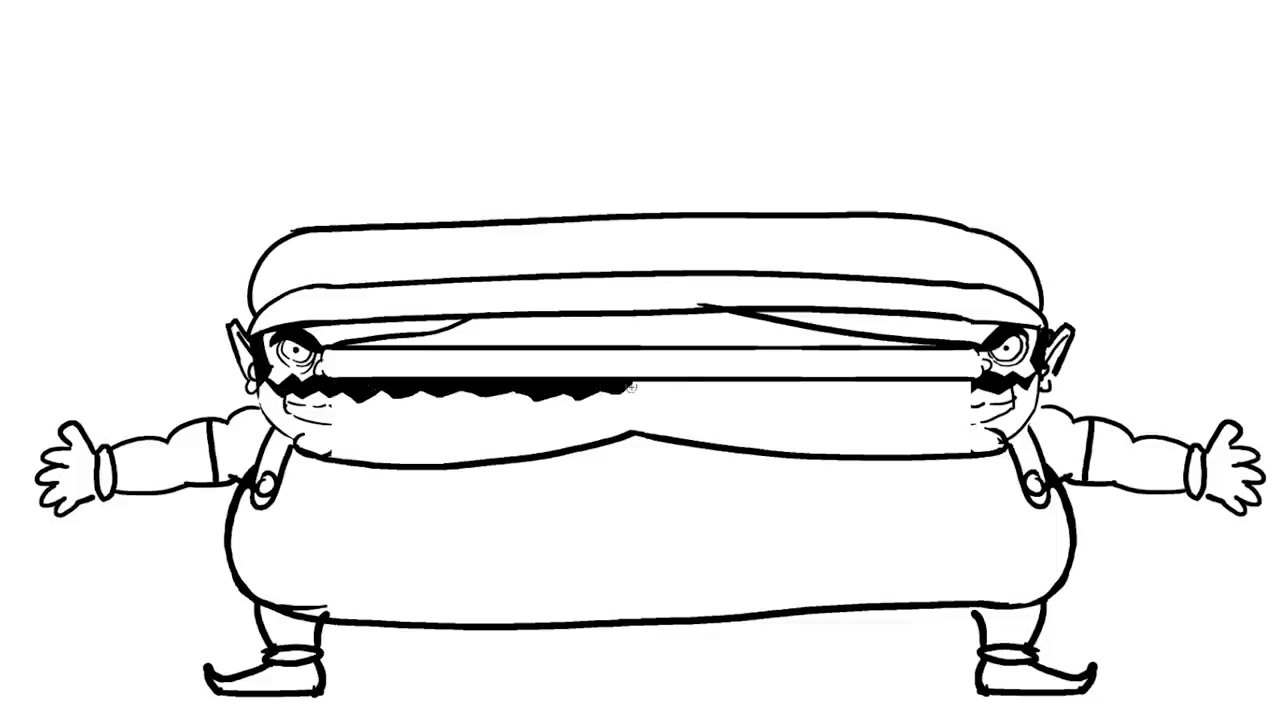
{"action": "mouse_move", "coordinate": [946, 384]}
{"action": "left_mouse_down"}
{"action": "mouse_move", "coordinate": [664, 395]}
{"action": "mouse_move", "coordinate": [975, 395]}
{"action": "mouse_move", "coordinate": [927, 404]}
{"action": "left_mouse_up"}
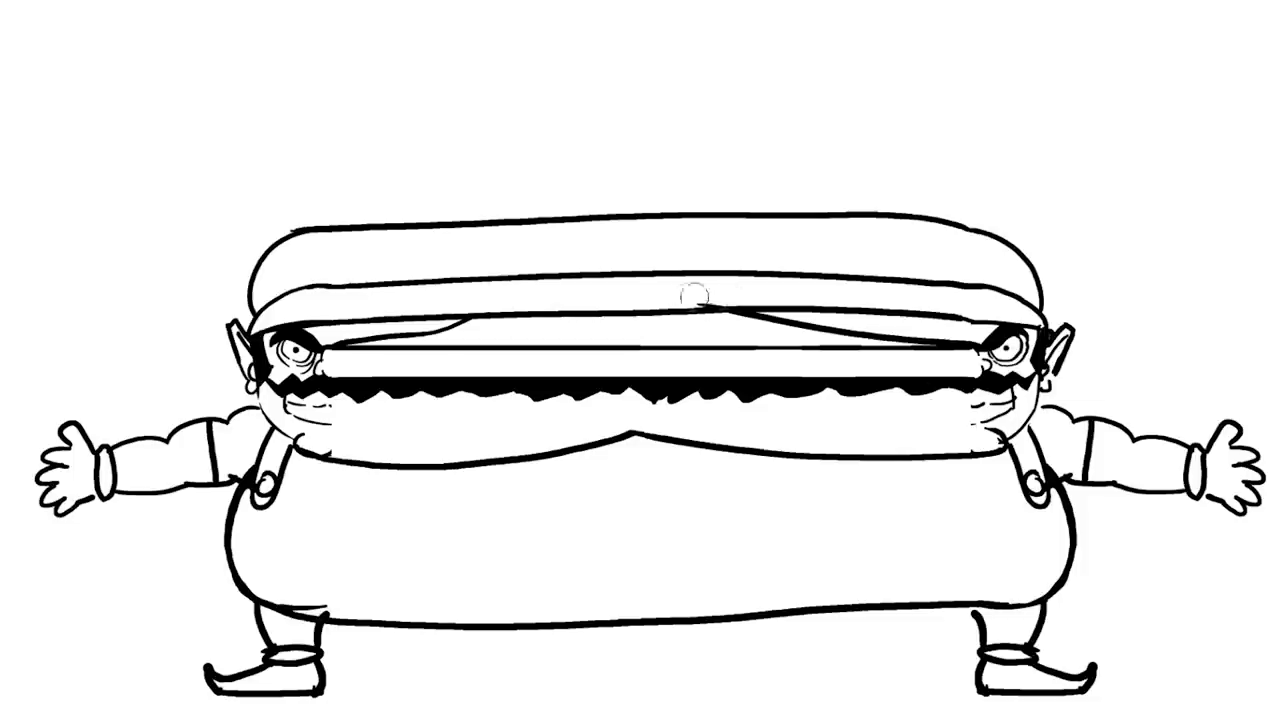
{"action": "mouse_move", "coordinate": [720, 296]}
{"action": "left_mouse_down"}
{"action": "mouse_move", "coordinate": [327, 339]}
{"action": "mouse_move", "coordinate": [650, 313]}
{"action": "mouse_move", "coordinate": [604, 301]}
{"action": "left_mouse_up"}
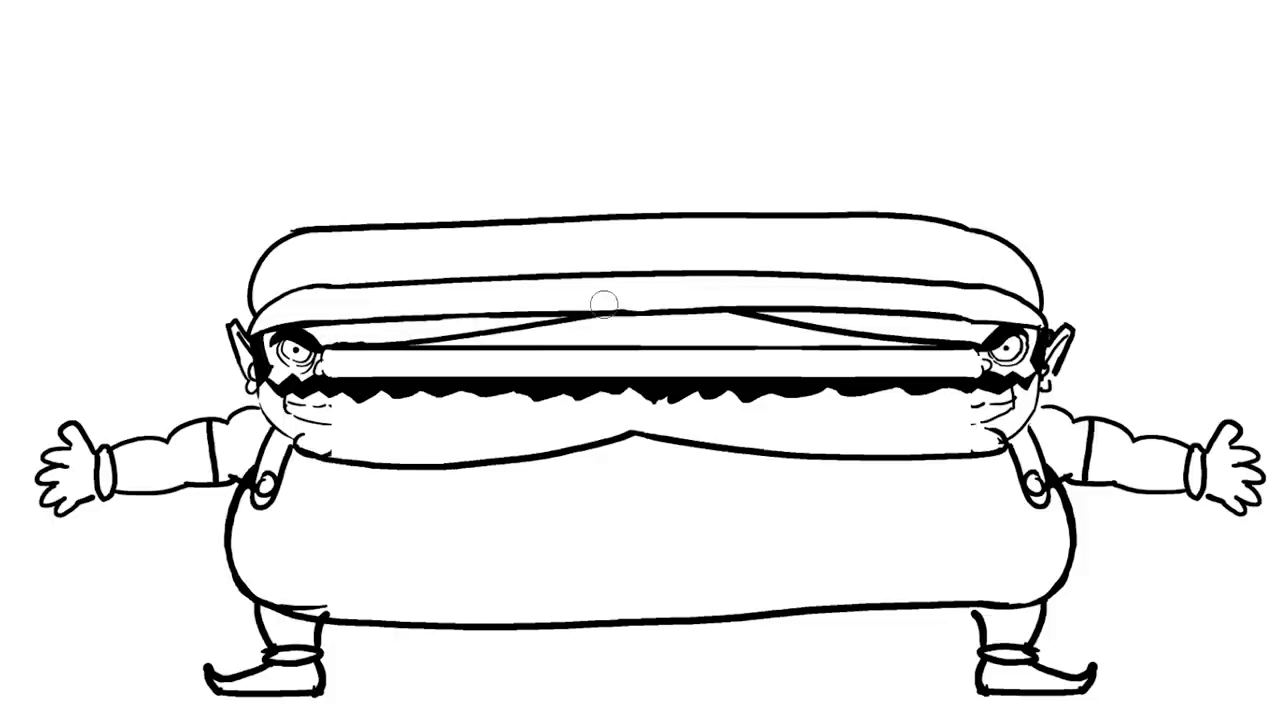
{"action": "mouse_move", "coordinate": [350, 288]}
{"action": "left_mouse_down"}
{"action": "mouse_move", "coordinate": [342, 262]}
{"action": "mouse_move", "coordinate": [687, 231]}
{"action": "mouse_move", "coordinate": [948, 258]}
{"action": "mouse_move", "coordinate": [957, 280]}
{"action": "left_mouse_up"}
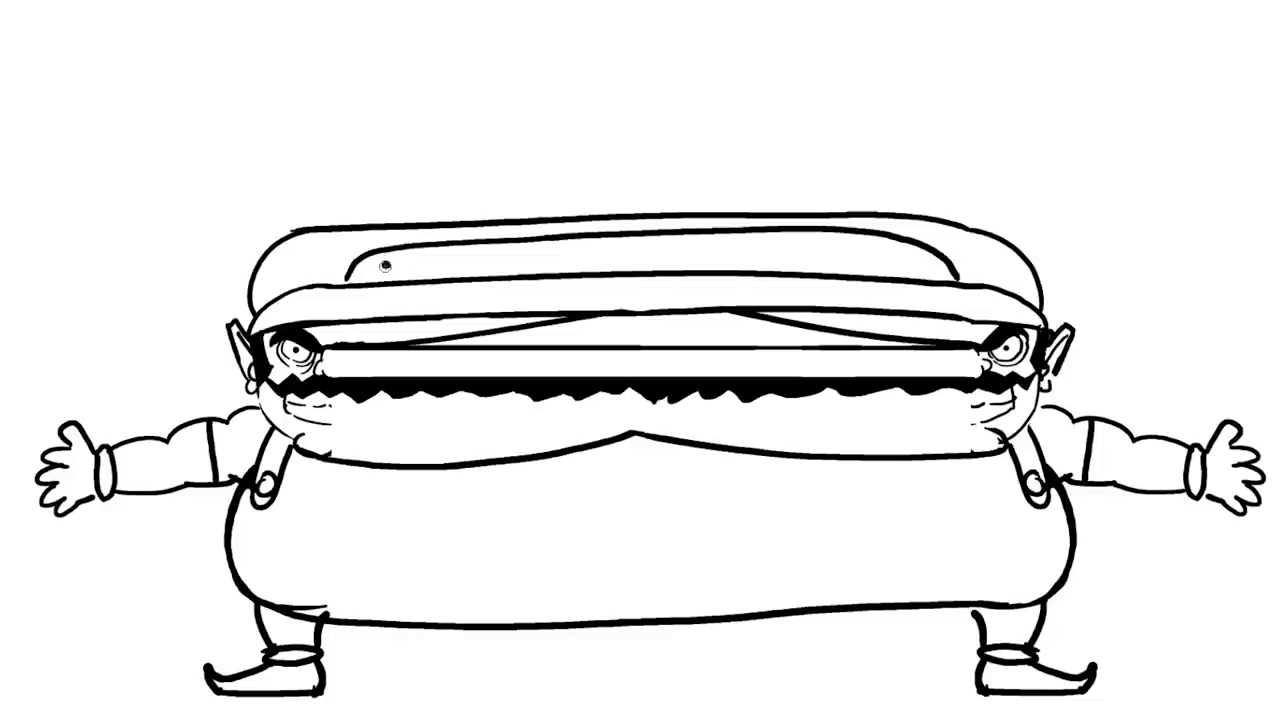
{"action": "mouse_move", "coordinate": [398, 270]}
{"action": "left_mouse_down"}
{"action": "mouse_move", "coordinate": [686, 256]}
{"action": "mouse_move", "coordinate": [708, 241]}
{"action": "mouse_move", "coordinate": [874, 258]}
{"action": "mouse_move", "coordinate": [888, 240]}
{"action": "left_mouse_up"}
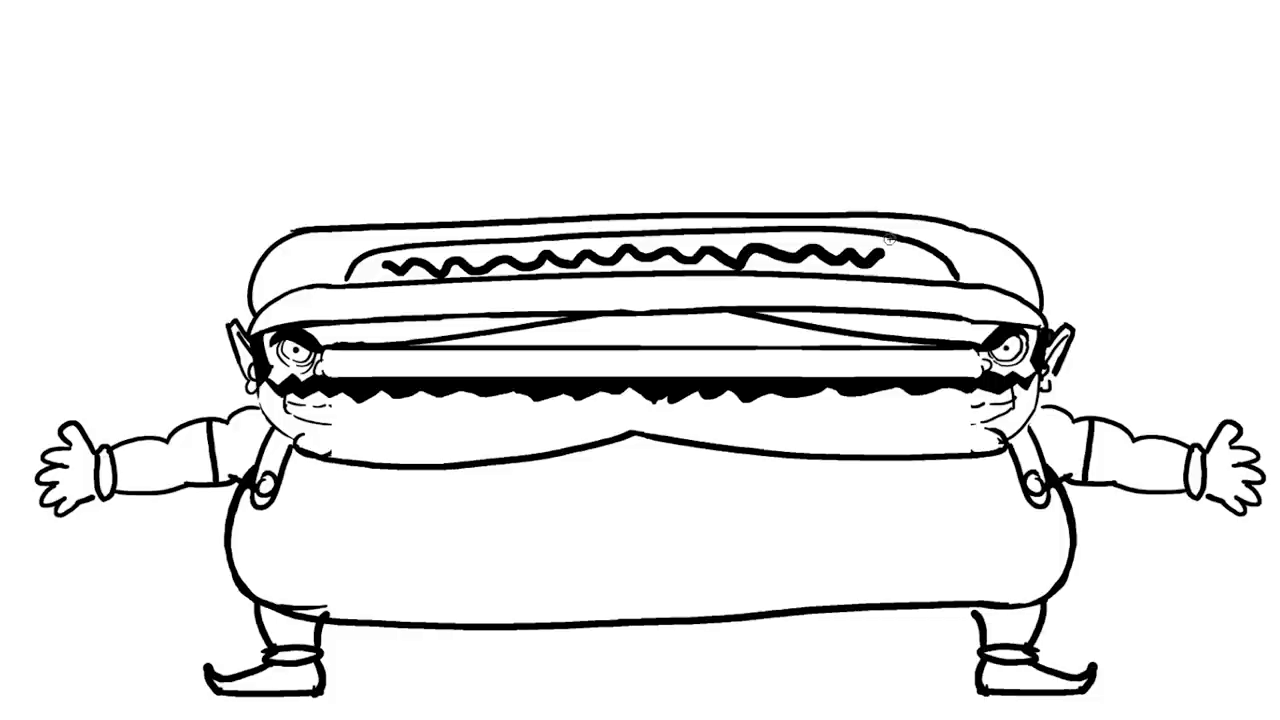
Draw the overall bib edge, belly pocket outline, and a thin full-width lower-lip line.
{"action": "mouse_move", "coordinate": [278, 481]}
{"action": "left_mouse_down"}
{"action": "mouse_move", "coordinate": [926, 491]}
{"action": "mouse_move", "coordinate": [1020, 474]}
{"action": "left_mouse_up"}
{"action": "left_click_drag", "start_coordinate": [308, 527], "coordinate": [377, 606]}
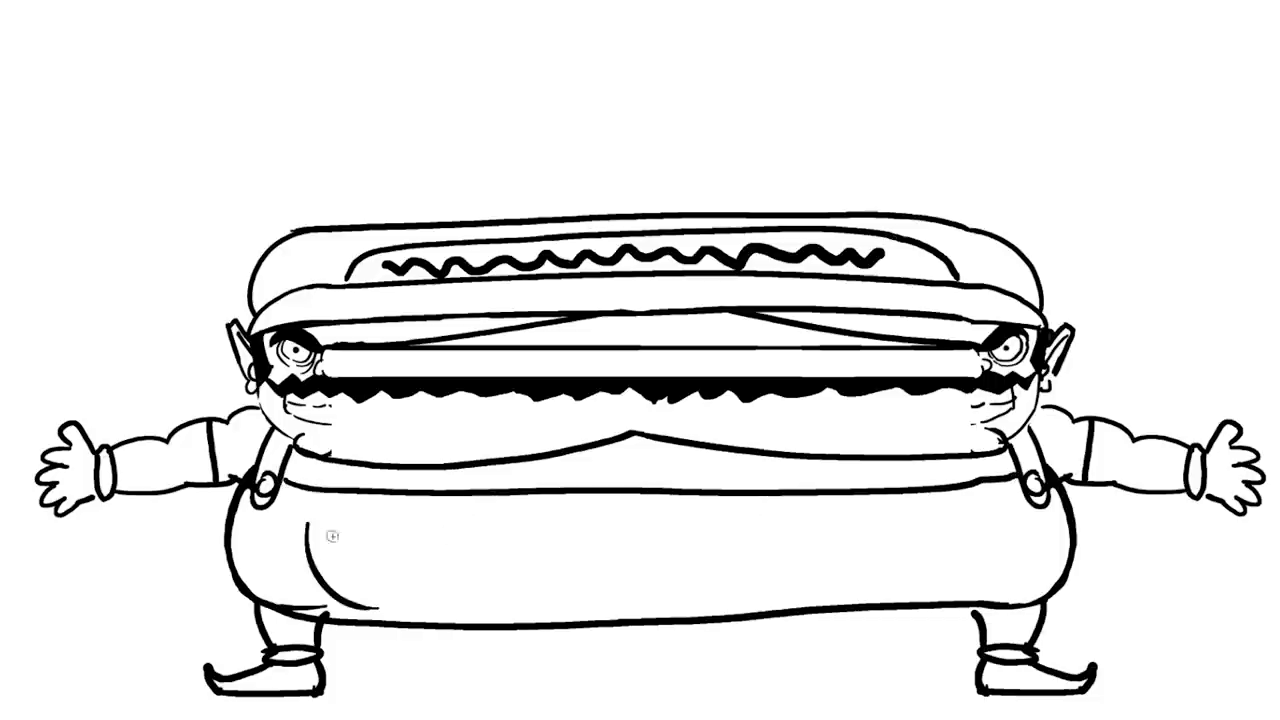
{"action": "mouse_move", "coordinate": [326, 518]}
{"action": "left_mouse_down"}
{"action": "mouse_move", "coordinate": [851, 506]}
{"action": "mouse_move", "coordinate": [998, 530]}
{"action": "mouse_move", "coordinate": [968, 585]}
{"action": "left_mouse_up"}
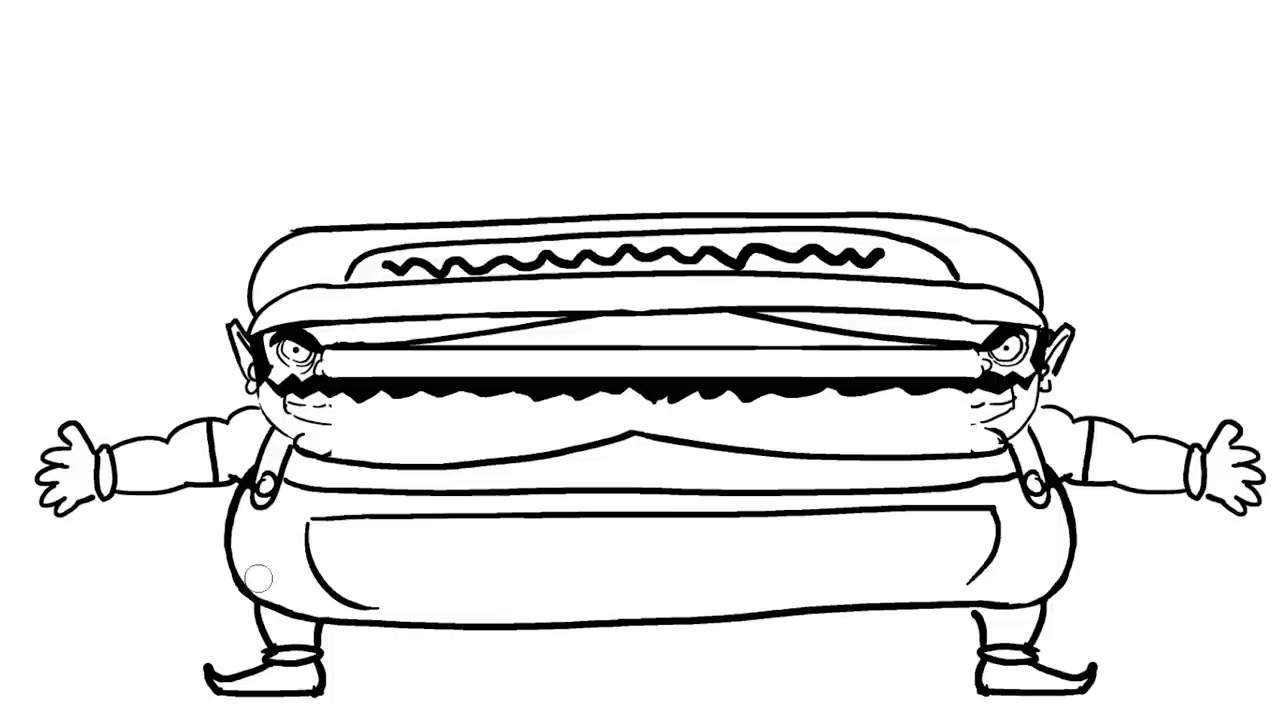
{"action": "key", "text": "["}
{"action": "key", "text": "["}
{"action": "key", "text": "["}
{"action": "mouse_move", "coordinate": [330, 422]}
{"action": "left_mouse_down"}
{"action": "mouse_move", "coordinate": [920, 426]}
{"action": "mouse_move", "coordinate": [990, 414]}
{"action": "left_mouse_up"}
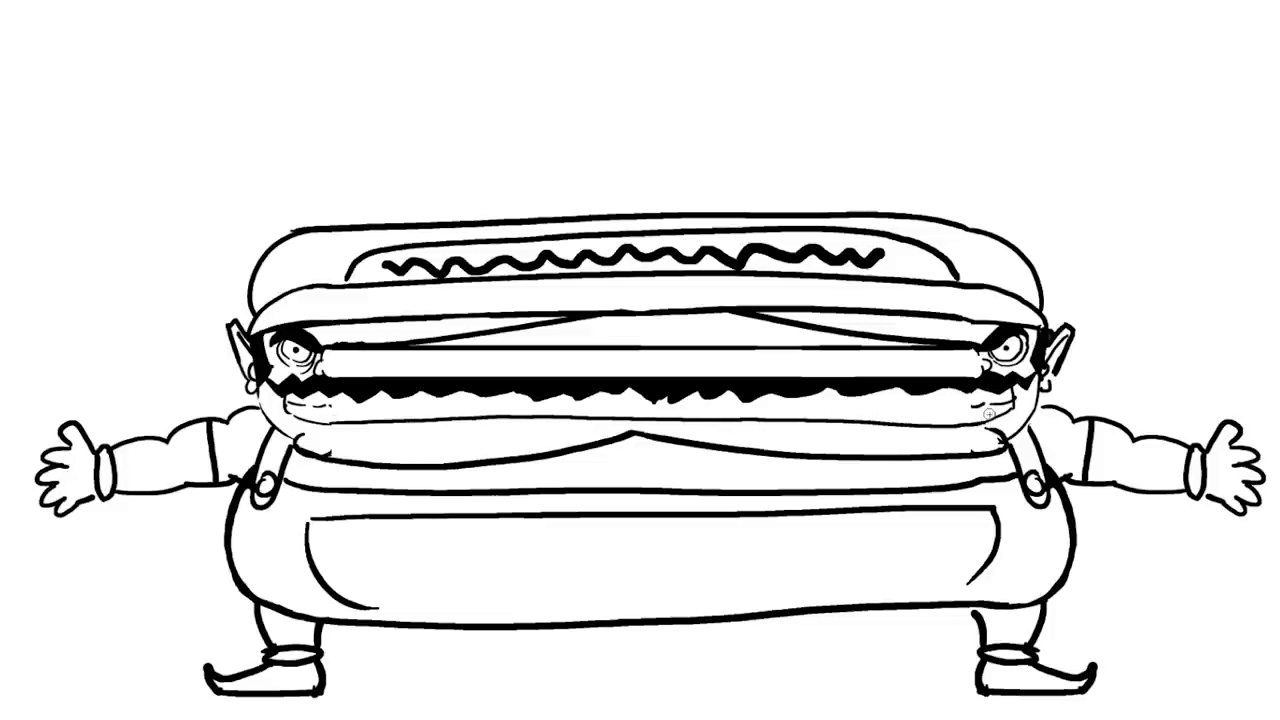
{"action": "left_click_drag", "start_coordinate": [883, 403], "coordinate": [342, 404]}
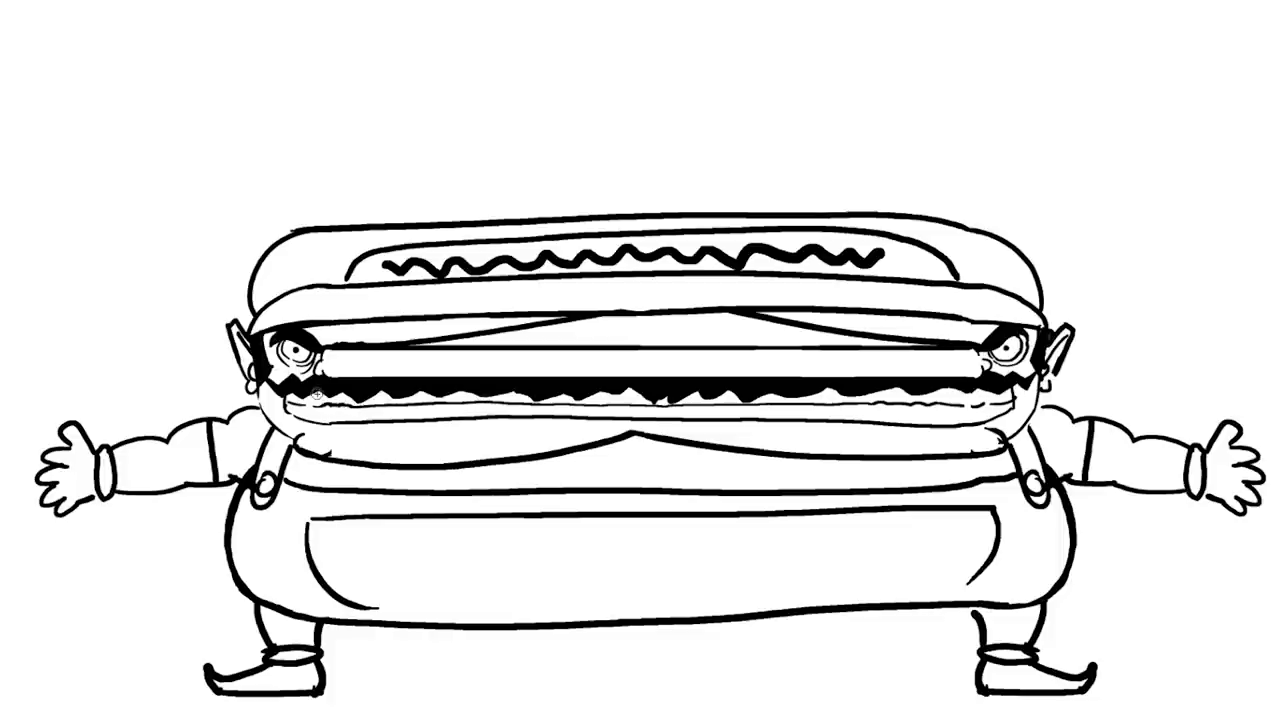
{"action": "left_click_drag", "start_coordinate": [265, 484], "coordinate": [272, 474]}
Tidy both strap buttons, then scale the whole drawing down and shift it left.
{"action": "left_click_drag", "start_coordinate": [1044, 462], "coordinate": [1034, 472]}
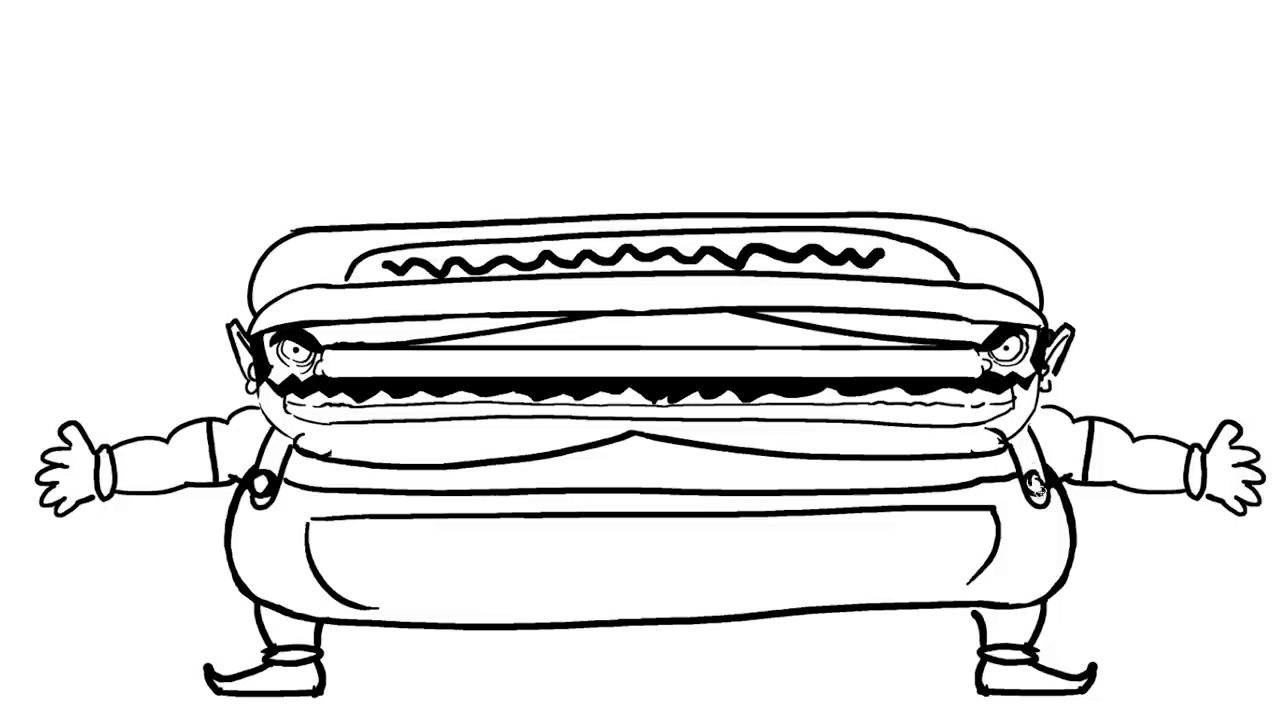
{"action": "left_click_drag", "start_coordinate": [264, 476], "coordinate": [272, 490]}
{"action": "key", "text": "v"}
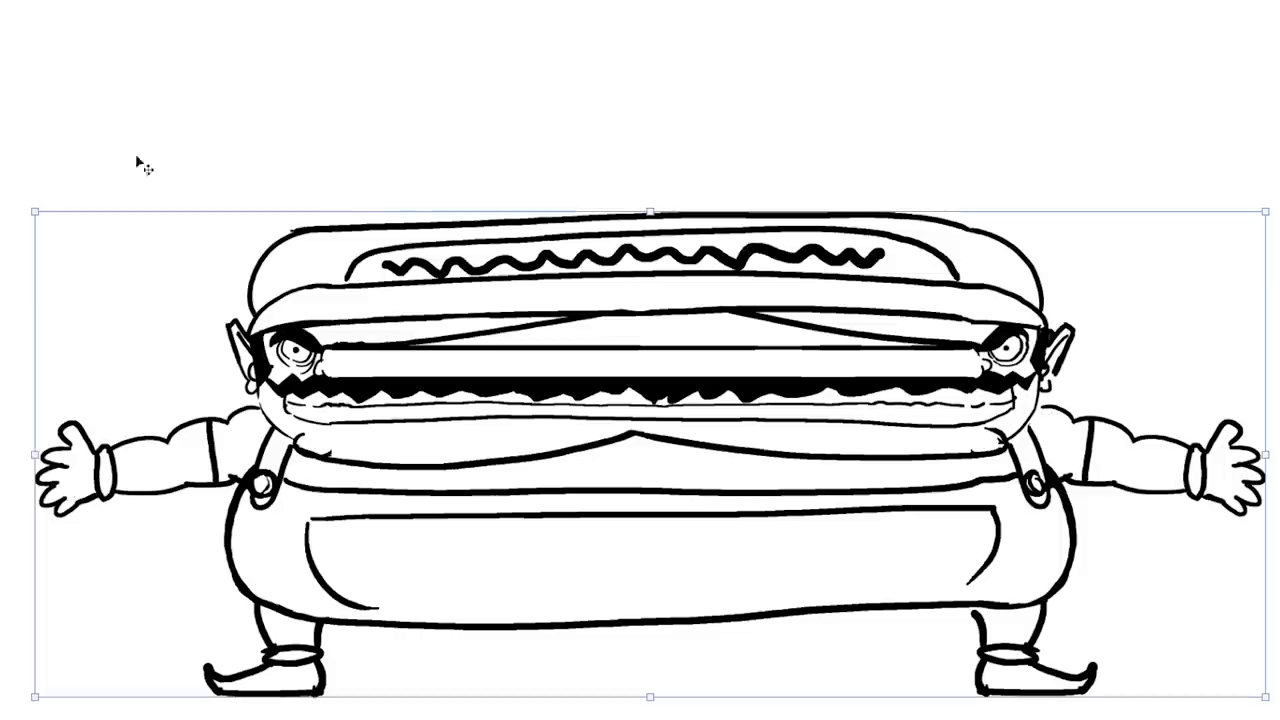
{"action": "left_click_drag", "start_coordinate": [31, 211], "coordinate": [108, 256]}
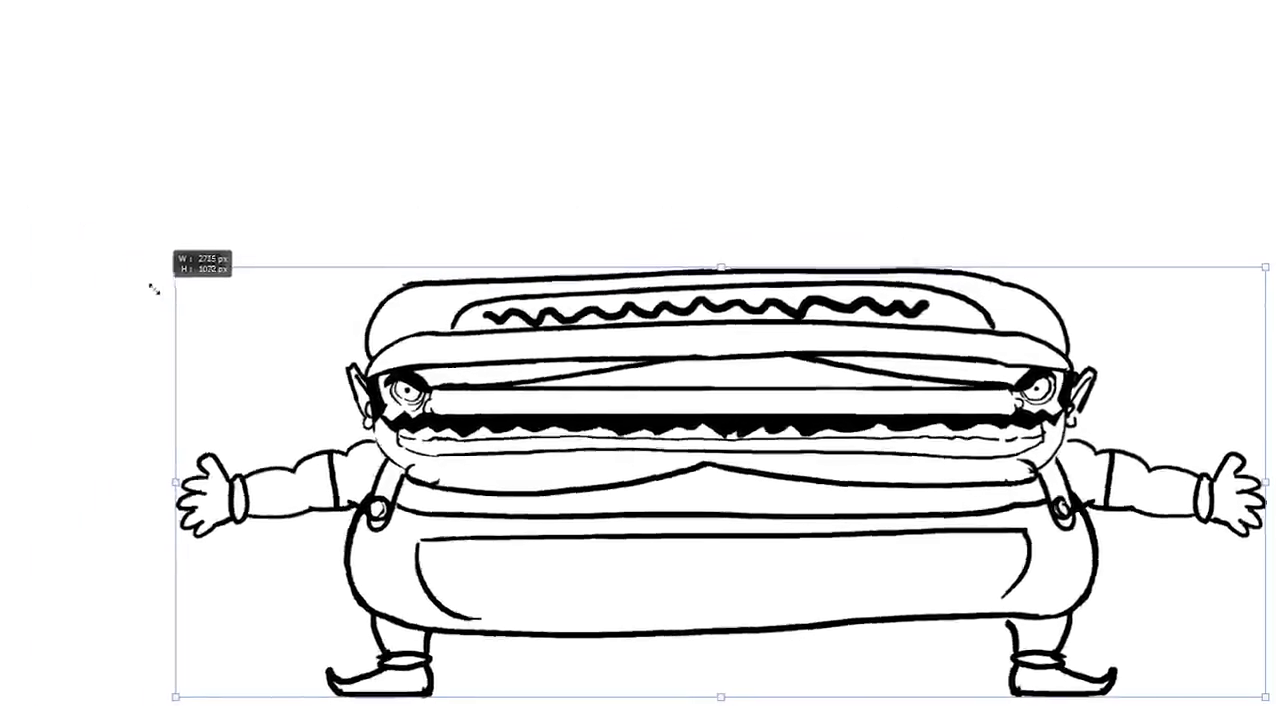
{"action": "left_click_drag", "start_coordinate": [676, 468], "coordinate": [600, 473]}
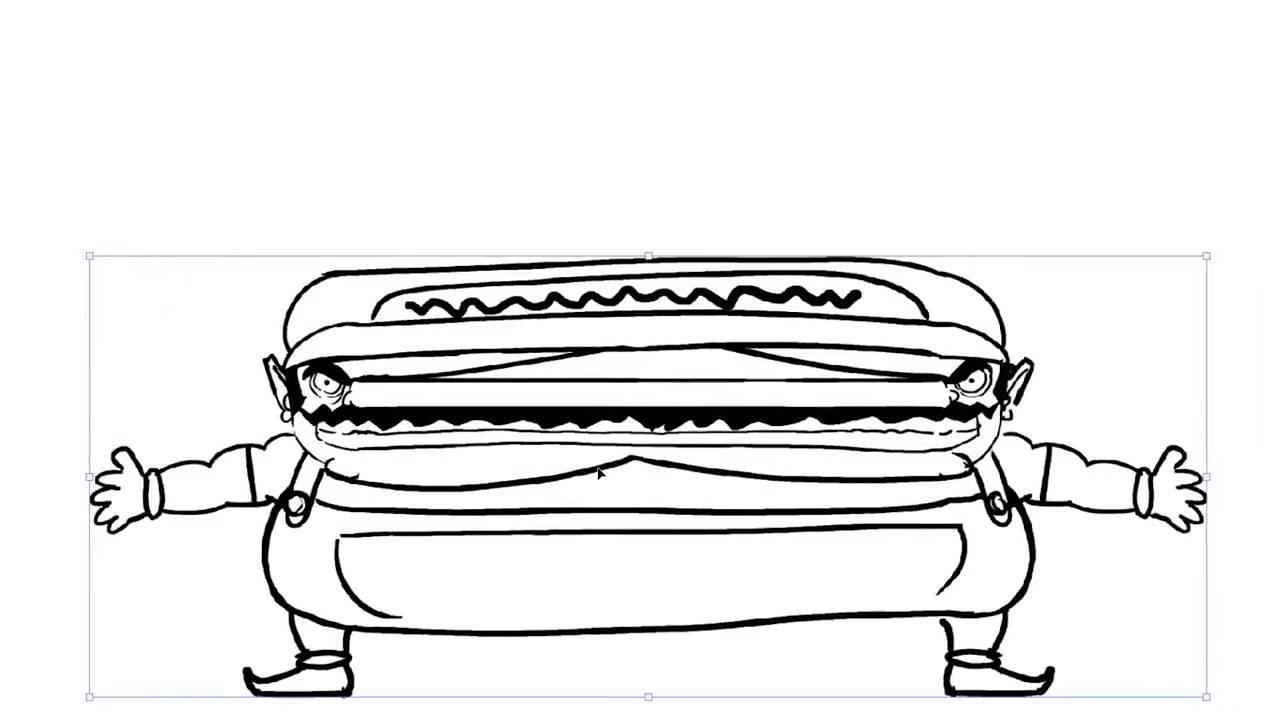
{"action": "key", "text": "Return"}
Lasso around the arms and overalls and put them in Free Transform.
{"action": "key", "text": "b"}
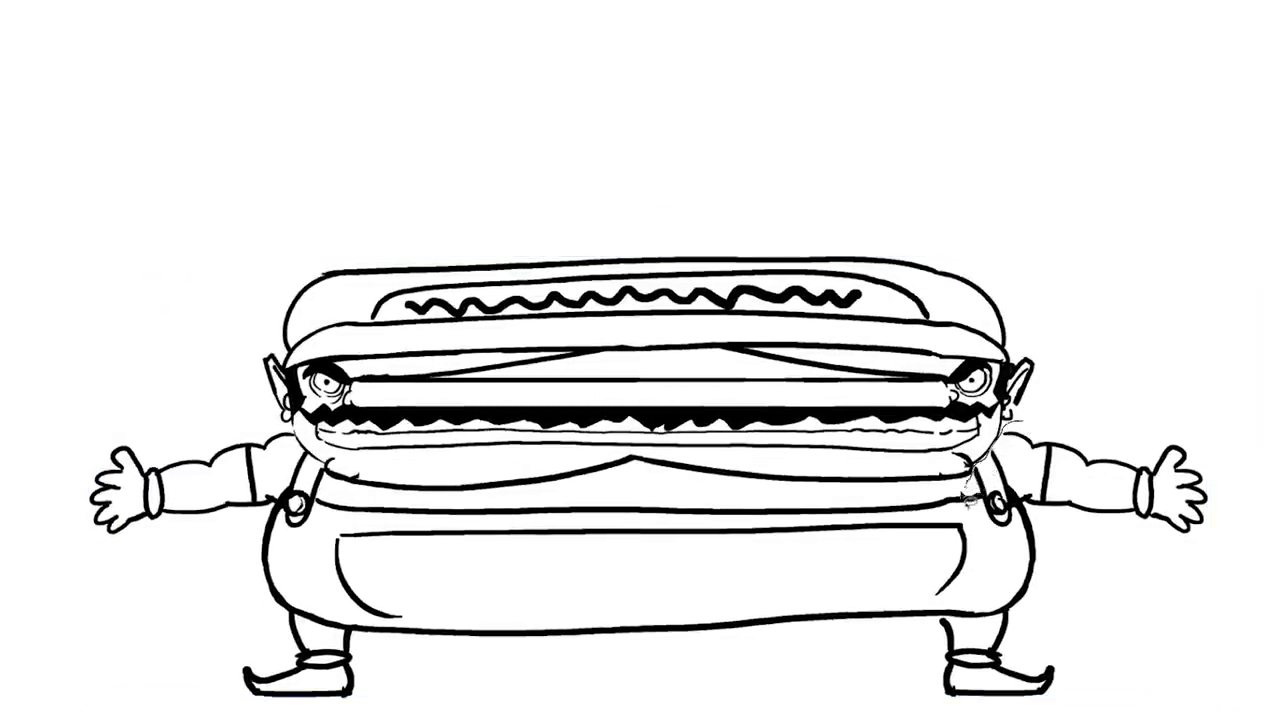
{"action": "left_click_drag", "start_coordinate": [970, 488], "coordinate": [338, 494]}
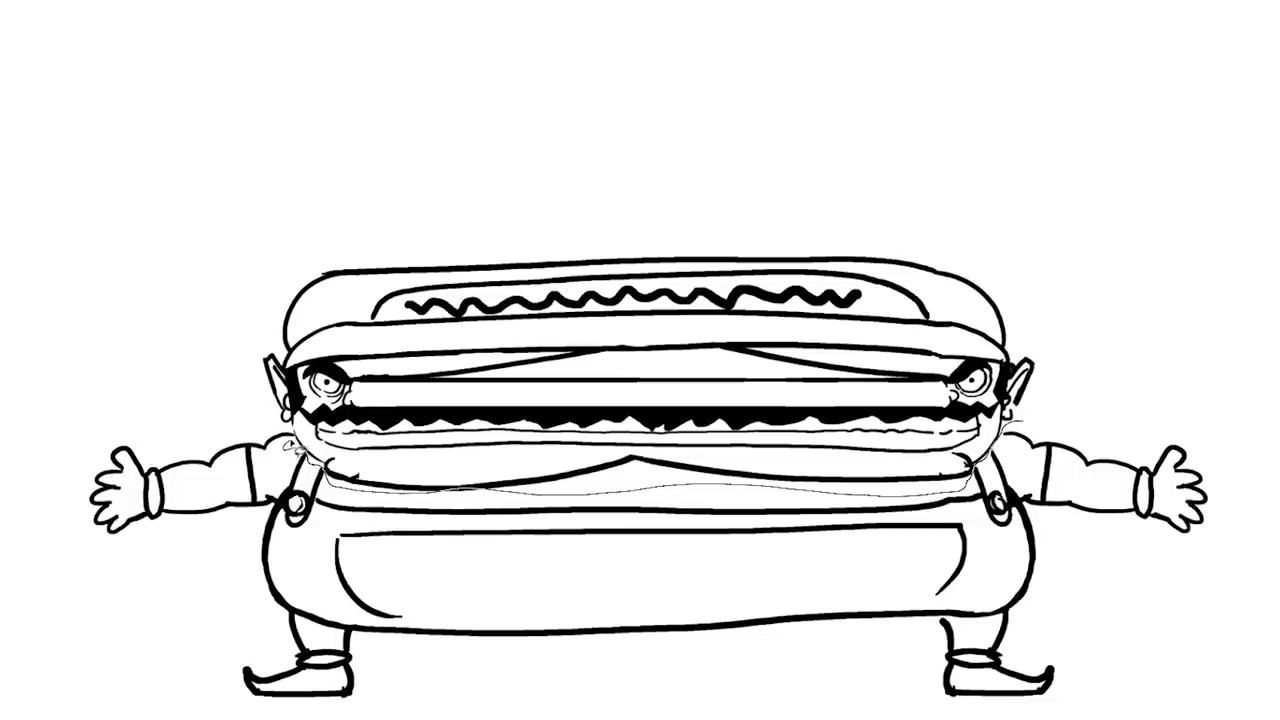
{"action": "mouse_move", "coordinate": [290, 430]}
{"action": "left_mouse_down"}
{"action": "mouse_move", "coordinate": [37, 584]}
{"action": "mouse_move", "coordinate": [180, 715]}
{"action": "mouse_move", "coordinate": [1179, 692]}
{"action": "mouse_move", "coordinate": [1097, 399]}
{"action": "left_mouse_up"}
{"action": "key", "text": "ctrl+t"}
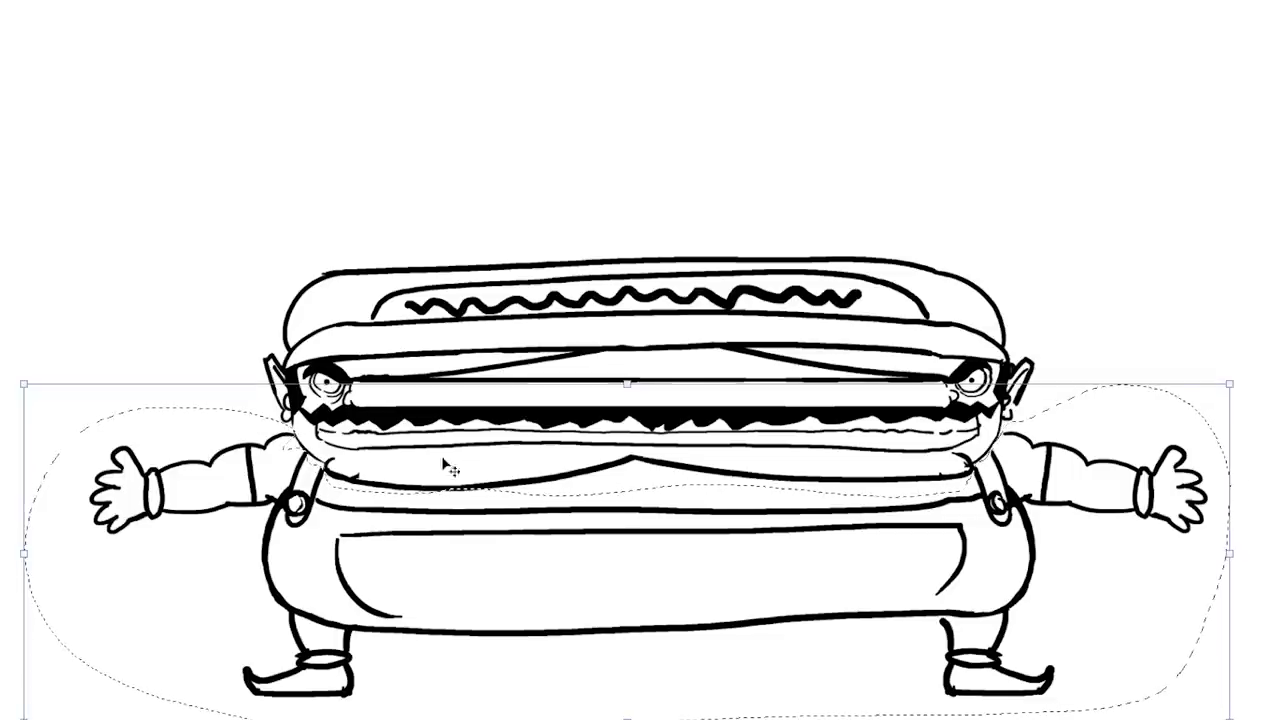
Duplicate the lower body above the figure and flip the copy vertically.
{"action": "left_click_drag", "start_coordinate": [312, 512], "coordinate": [312, 160]}
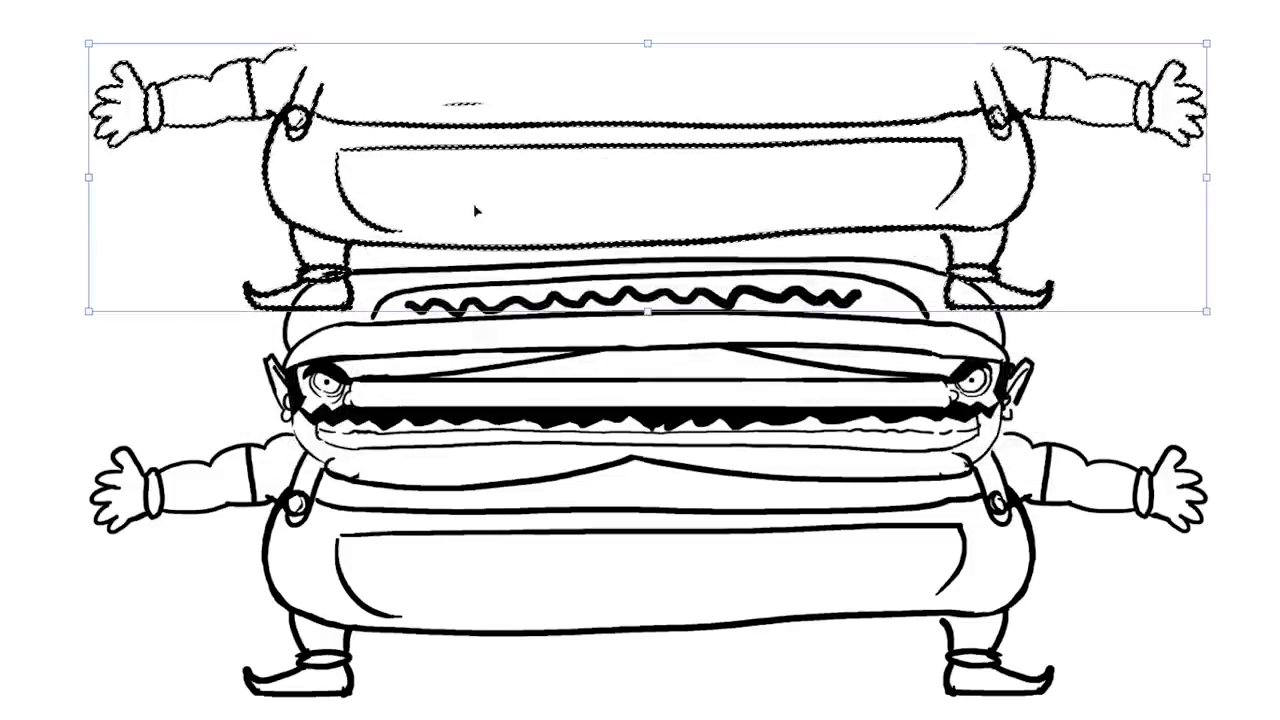
{"action": "right_click", "coordinate": [614, 126]}
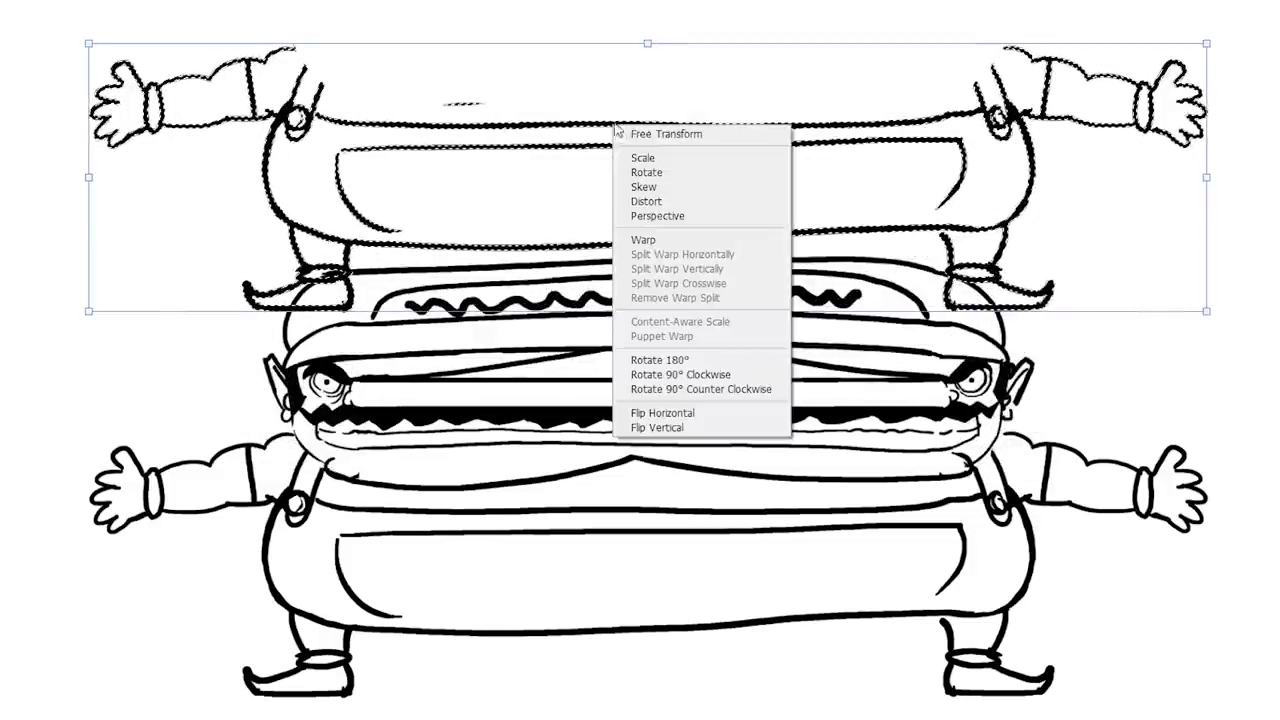
{"action": "left_click", "coordinate": [657, 427]}
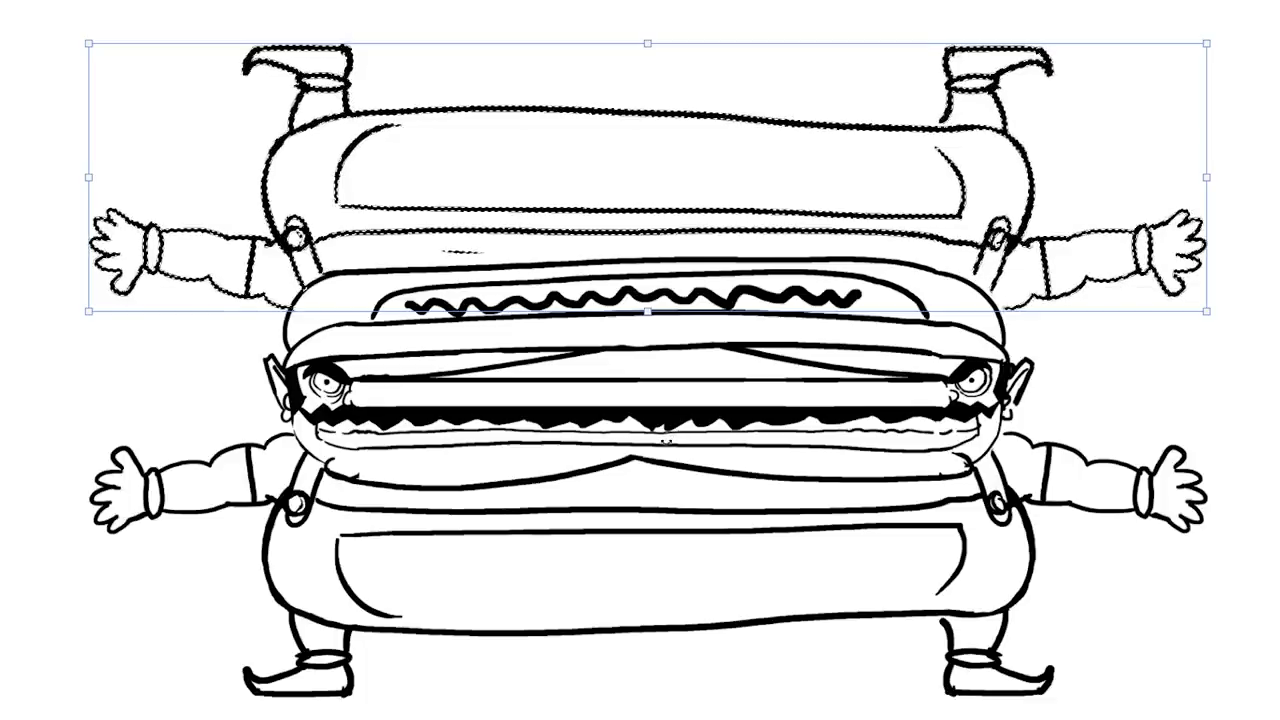
{"action": "key", "text": "Return"}
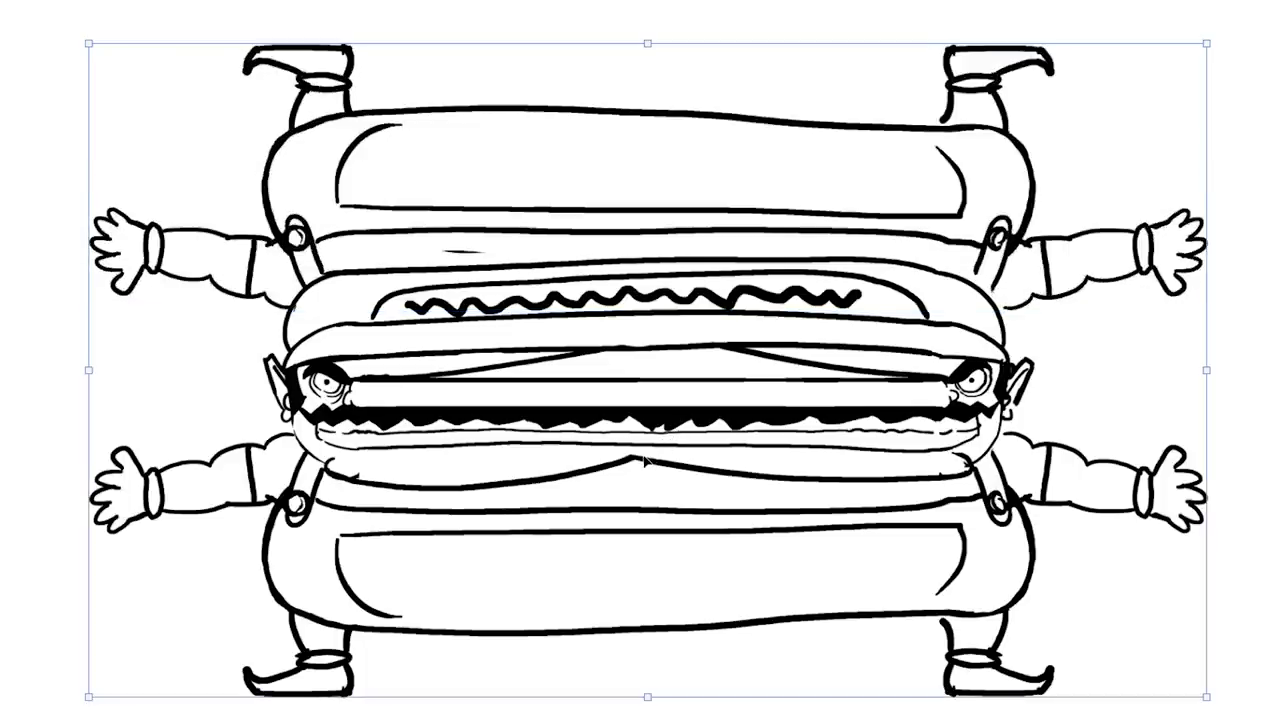
{"action": "key", "text": "b"}
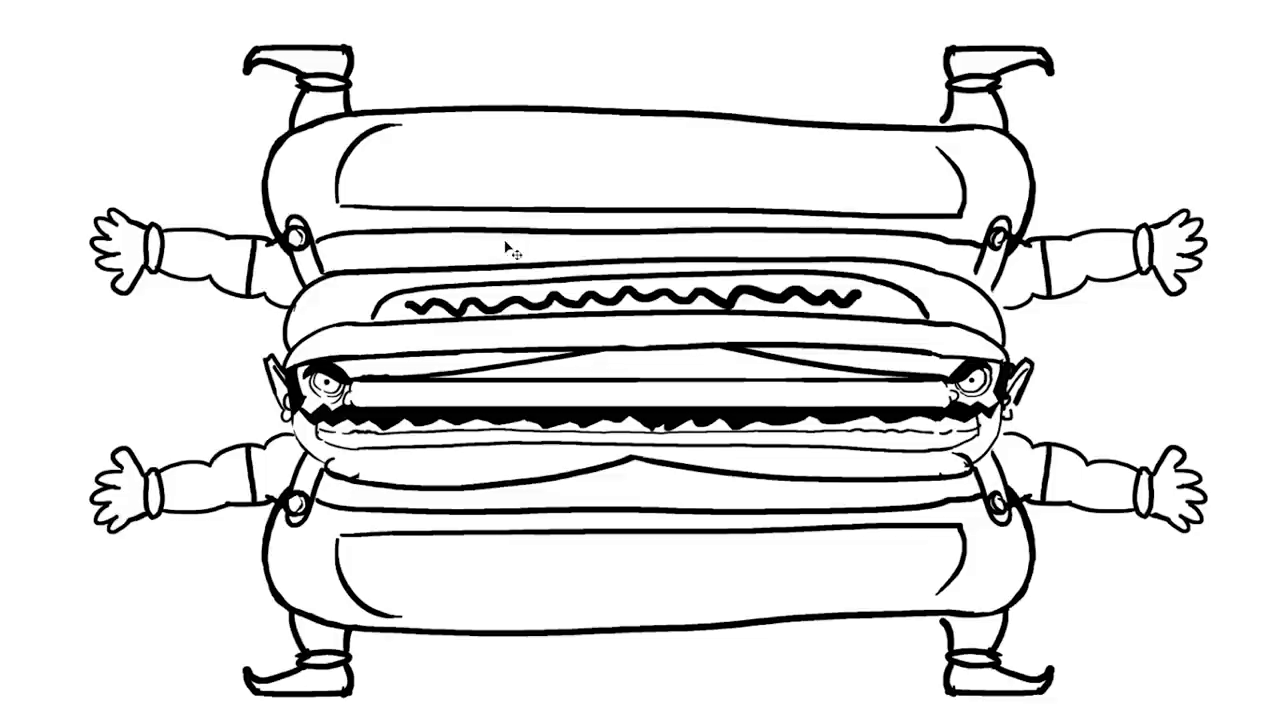
Remove the flipped copy and redraw a wider lasso around the character.
{"action": "key", "text": "ctrl+t"}
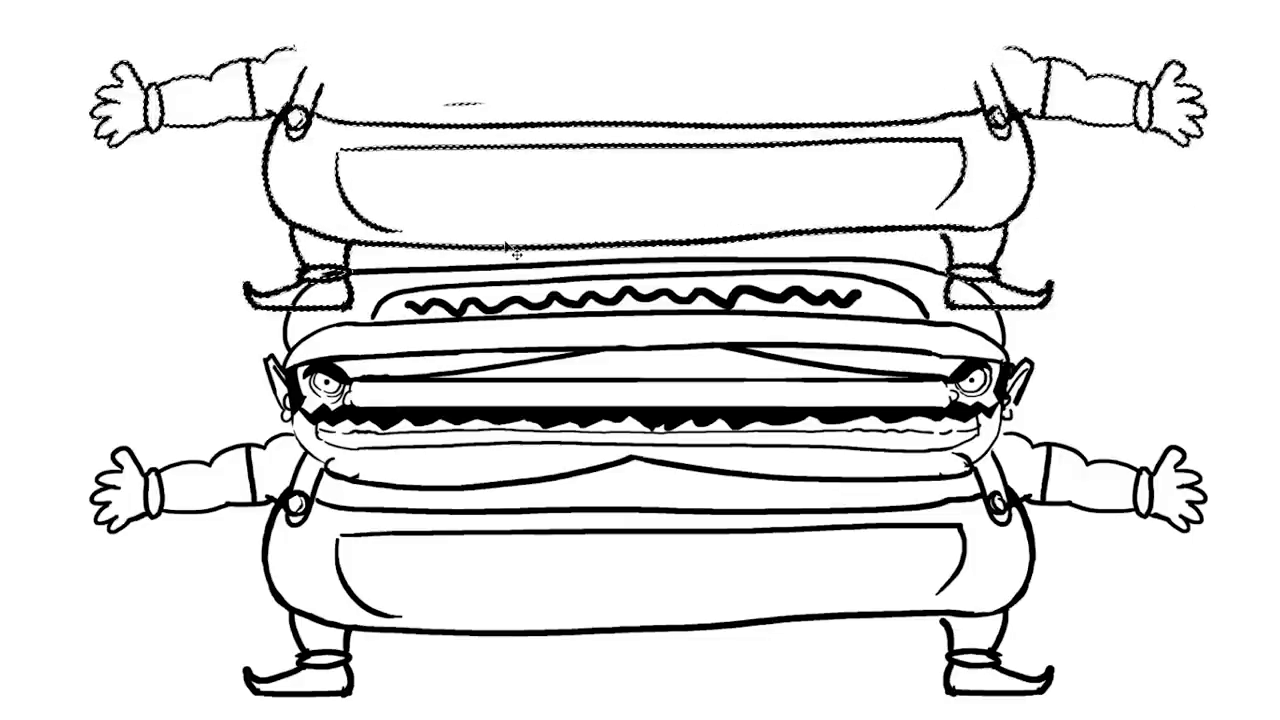
{"action": "key", "text": "ctrl+z"}
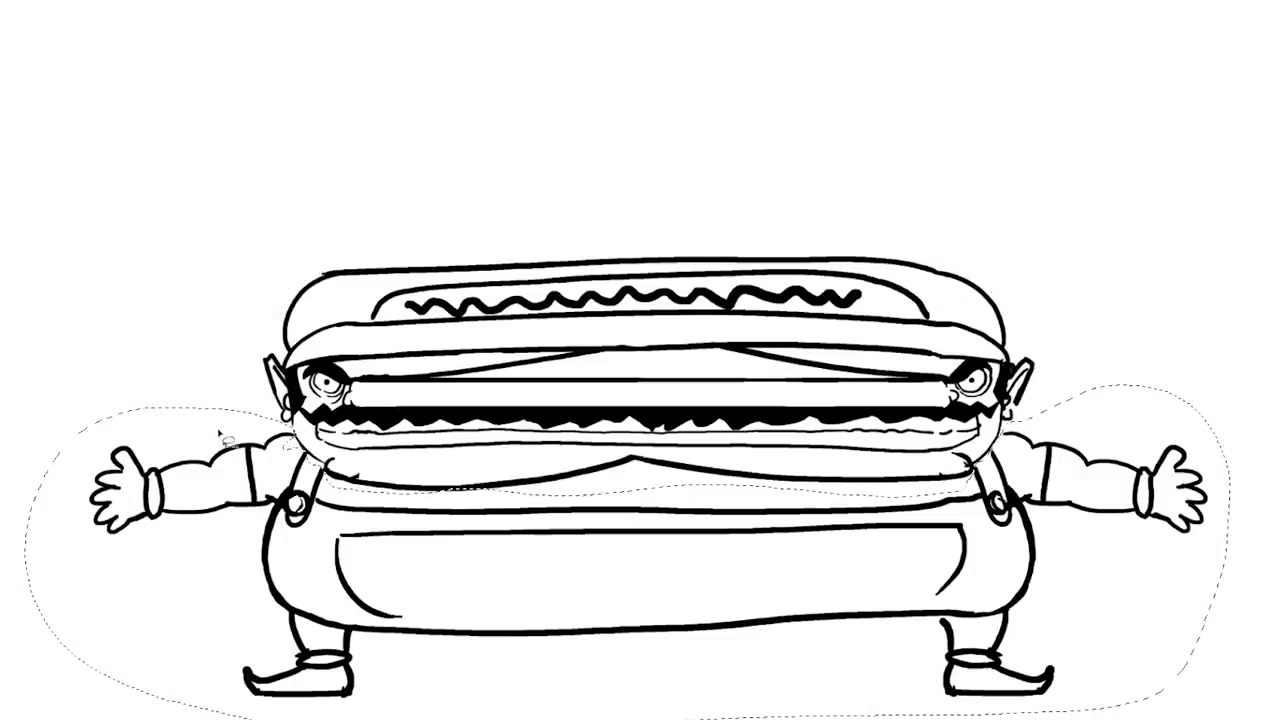
{"action": "mouse_move", "coordinate": [224, 430]}
{"action": "left_mouse_down"}
{"action": "mouse_move", "coordinate": [292, 356]}
{"action": "mouse_move", "coordinate": [390, 333]}
{"action": "mouse_move", "coordinate": [712, 312]}
{"action": "mouse_move", "coordinate": [1004, 340]}
{"action": "mouse_move", "coordinate": [1070, 366]}
{"action": "mouse_move", "coordinate": [1080, 400]}
{"action": "mouse_move", "coordinate": [1060, 370]}
{"action": "mouse_move", "coordinate": [1065, 450]}
{"action": "mouse_move", "coordinate": [560, 552]}
{"action": "mouse_move", "coordinate": [250, 470]}
{"action": "mouse_move", "coordinate": [330, 372]}
{"action": "left_mouse_up"}
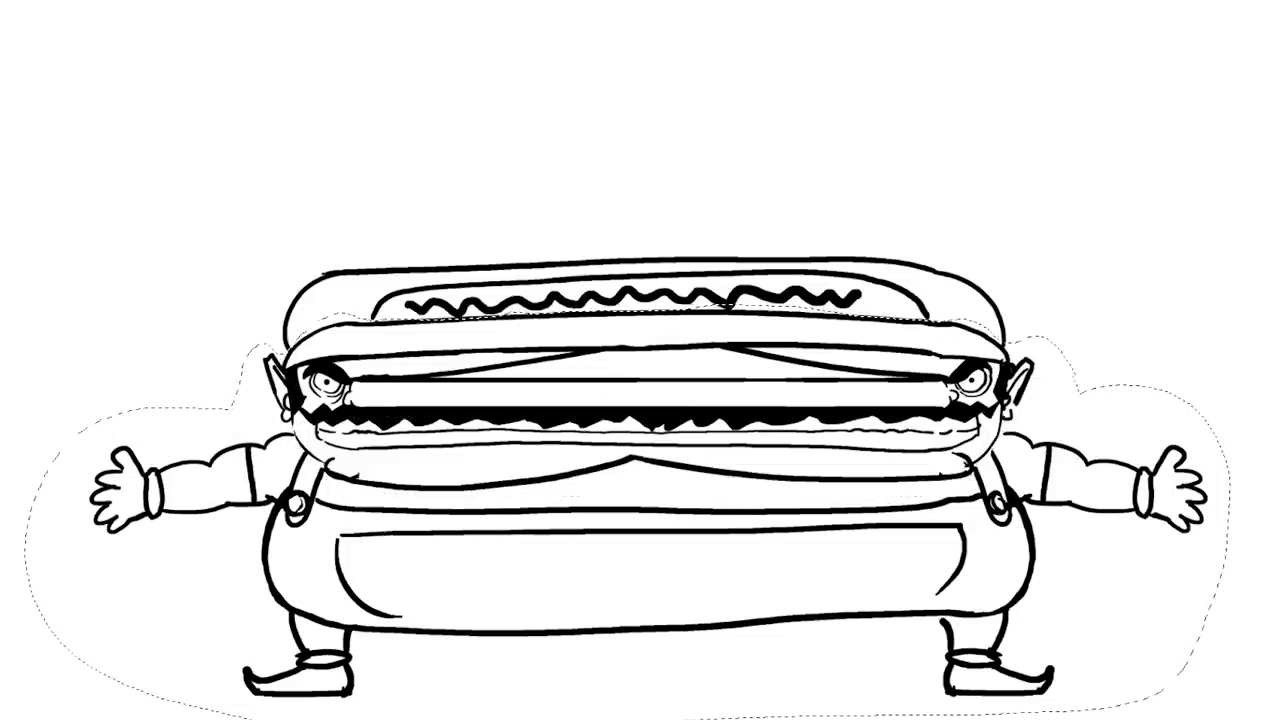
Place a vertically flipped copy of the figure above the original and close the outline gap.
{"action": "key", "text": "v"}
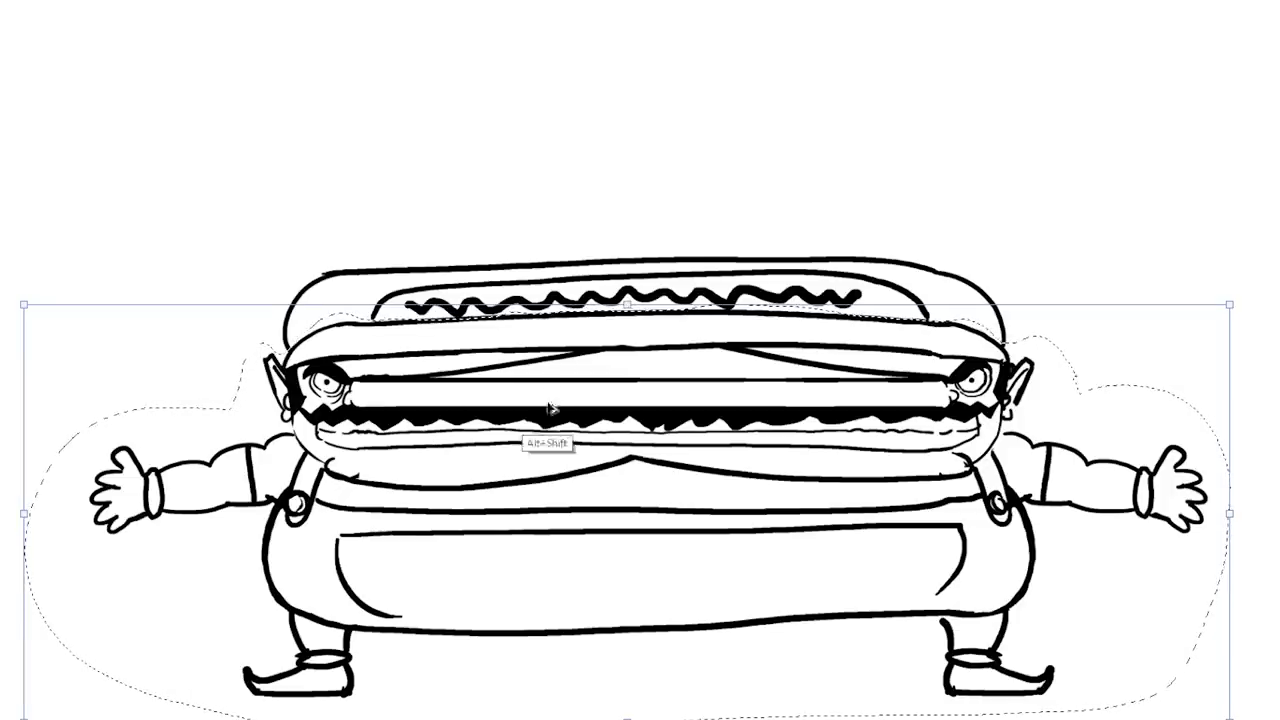
{"action": "mouse_move", "coordinate": [545, 440]}
{"action": "left_mouse_down"}
{"action": "mouse_move", "coordinate": [565, 330]}
{"action": "mouse_move", "coordinate": [545, 216]}
{"action": "left_mouse_up"}
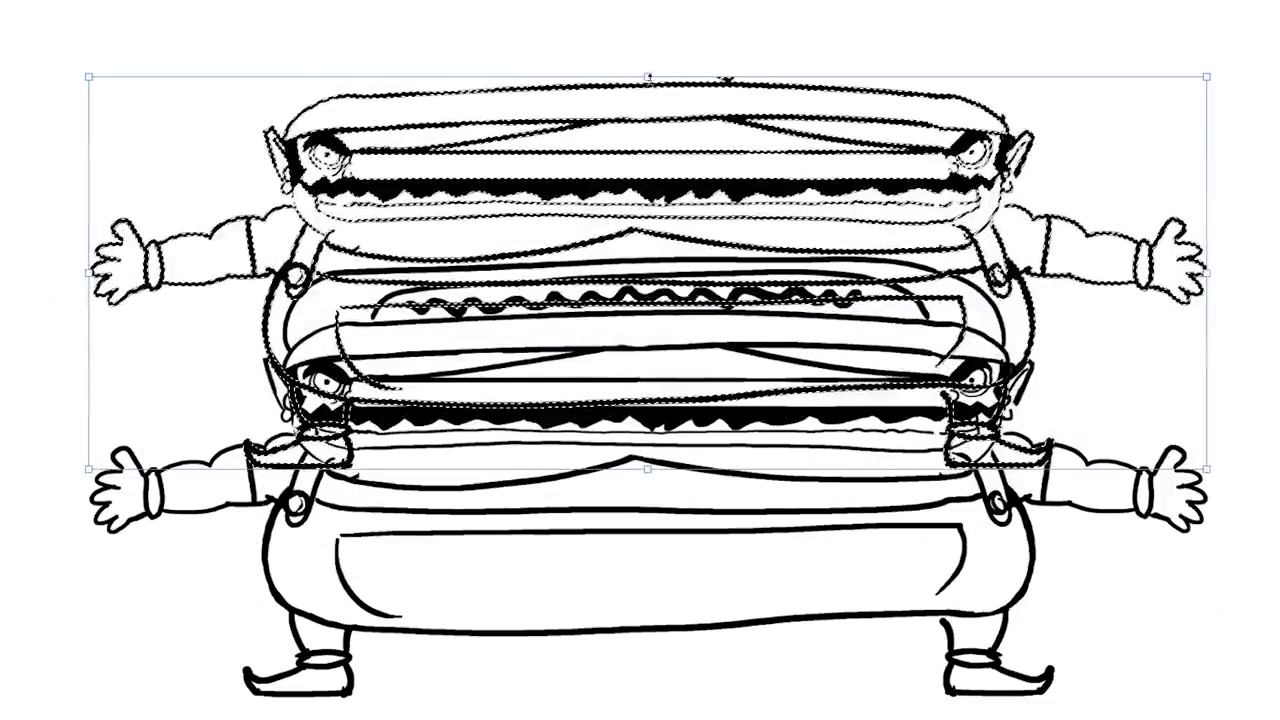
{"action": "right_click", "coordinate": [620, 140]}
{"action": "left_click", "coordinate": [690, 450]}
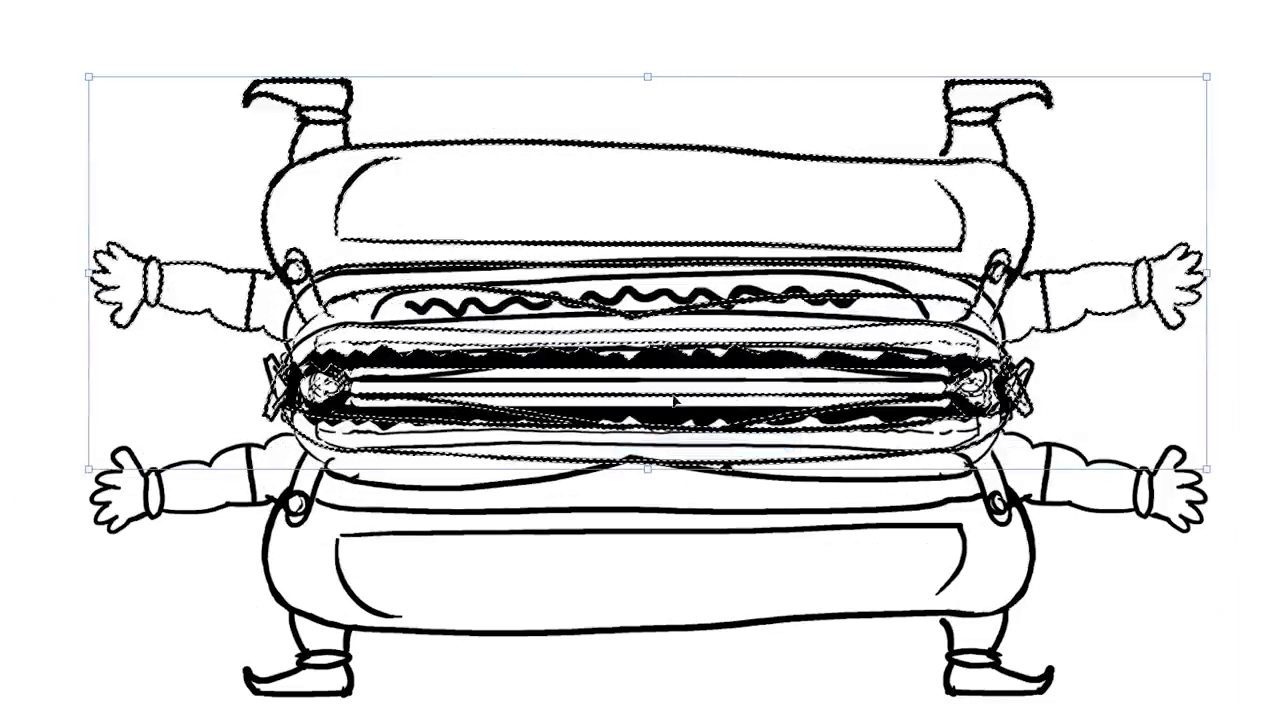
{"action": "mouse_move", "coordinate": [590, 396]}
{"action": "left_mouse_down"}
{"action": "mouse_move", "coordinate": [592, 226]}
{"action": "mouse_move", "coordinate": [604, 244]}
{"action": "mouse_move", "coordinate": [607, 224]}
{"action": "left_mouse_up"}
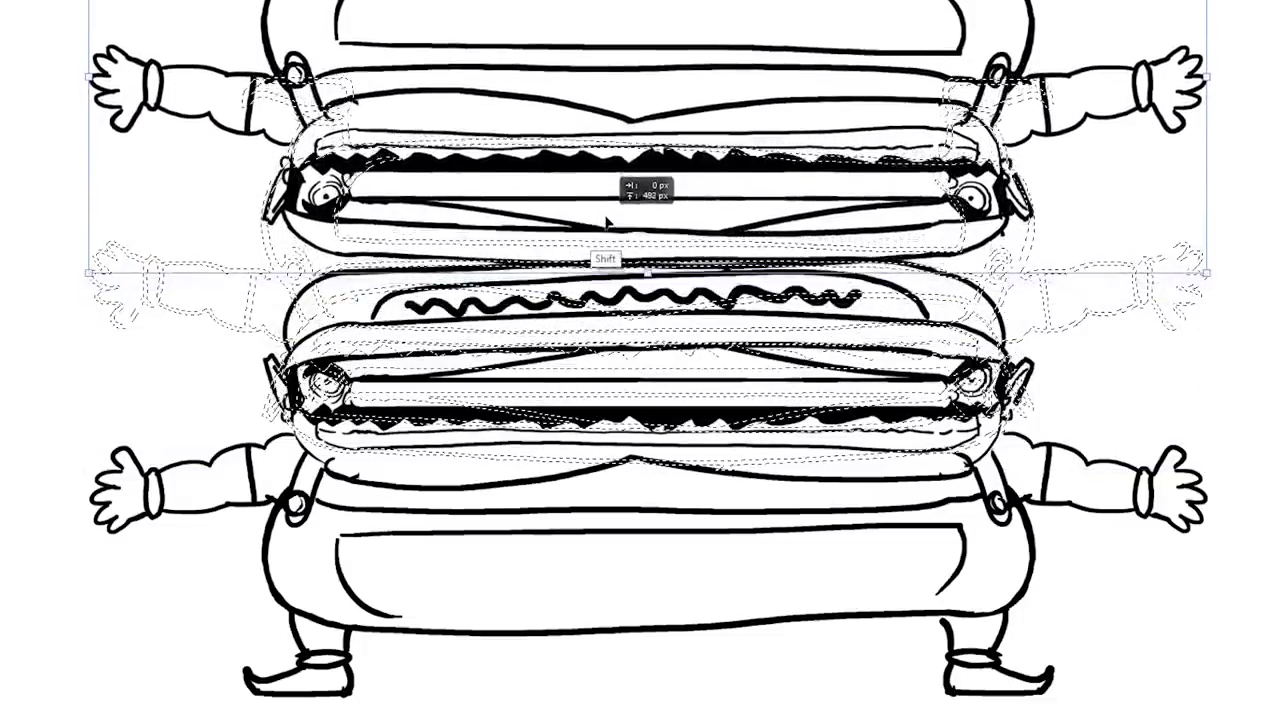
{"action": "left_click_drag", "start_coordinate": [607, 224], "coordinate": [607, 226]}
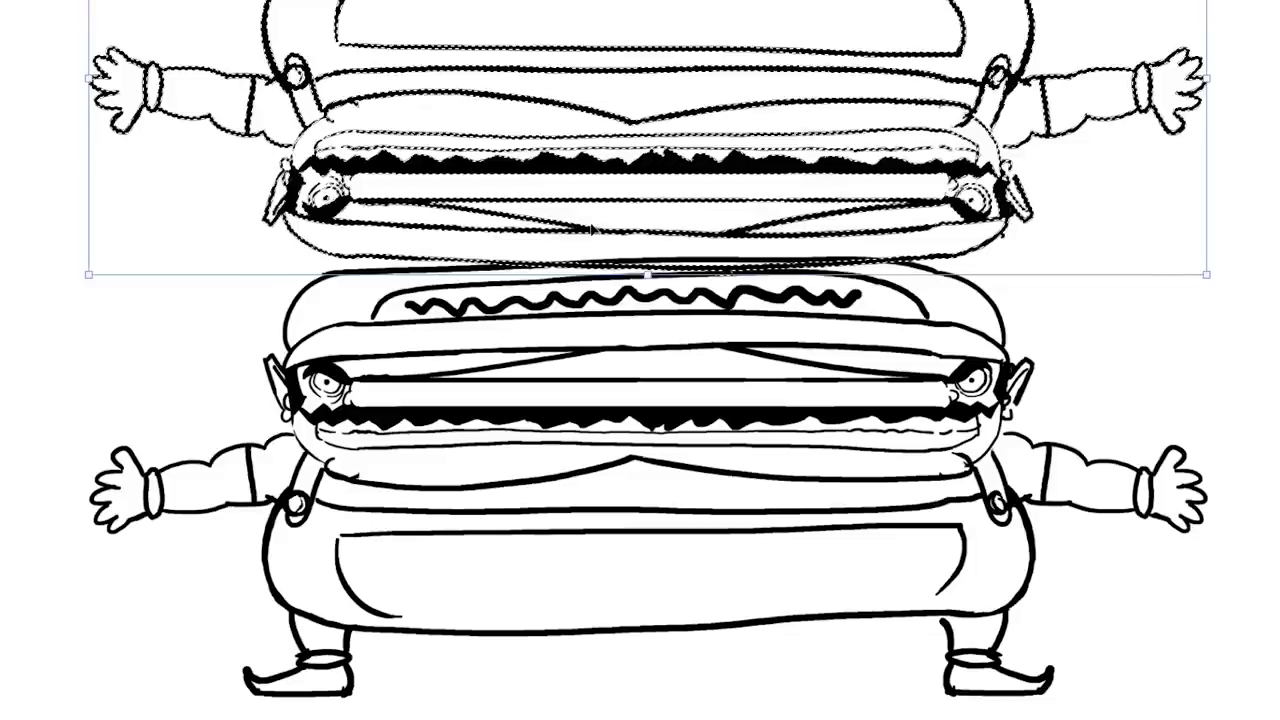
{"action": "key", "text": "Return"}
{"action": "left_click_drag", "start_coordinate": [303, 250], "coordinate": [318, 261]}
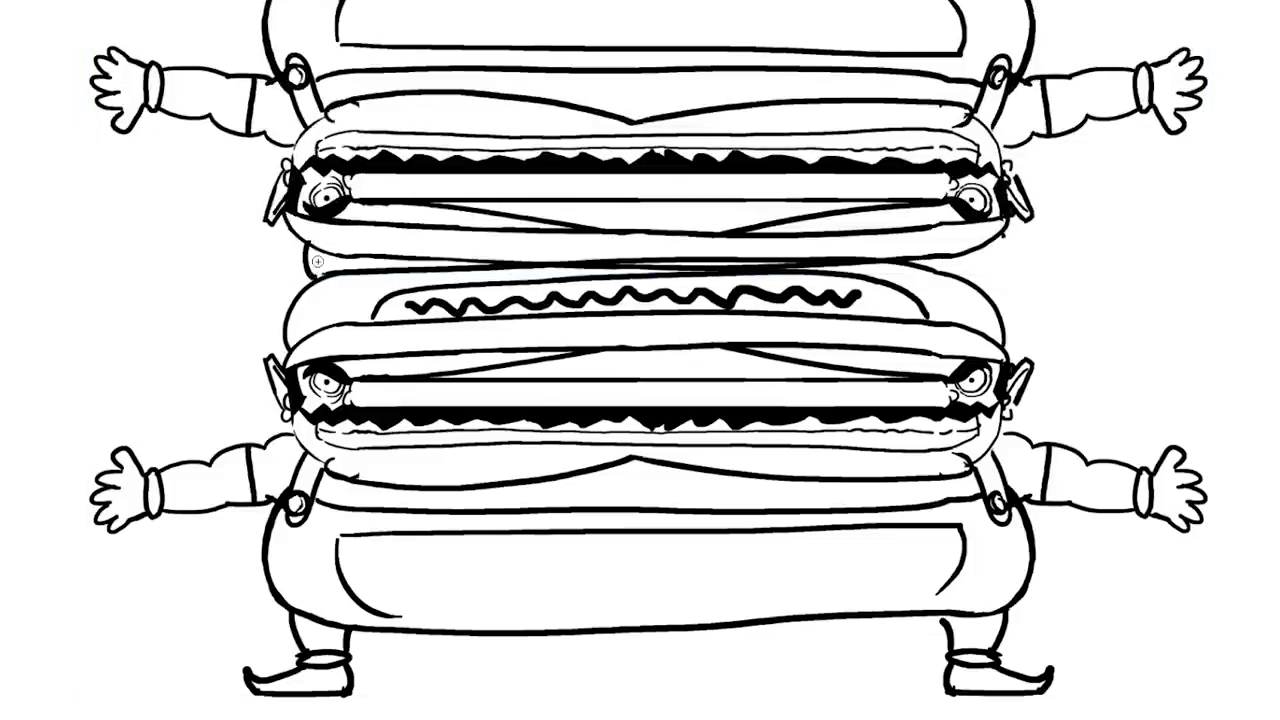
Try shrinking and moving the whole drawing, then revert to its original size and position.
{"action": "key", "text": "ctrl+a"}
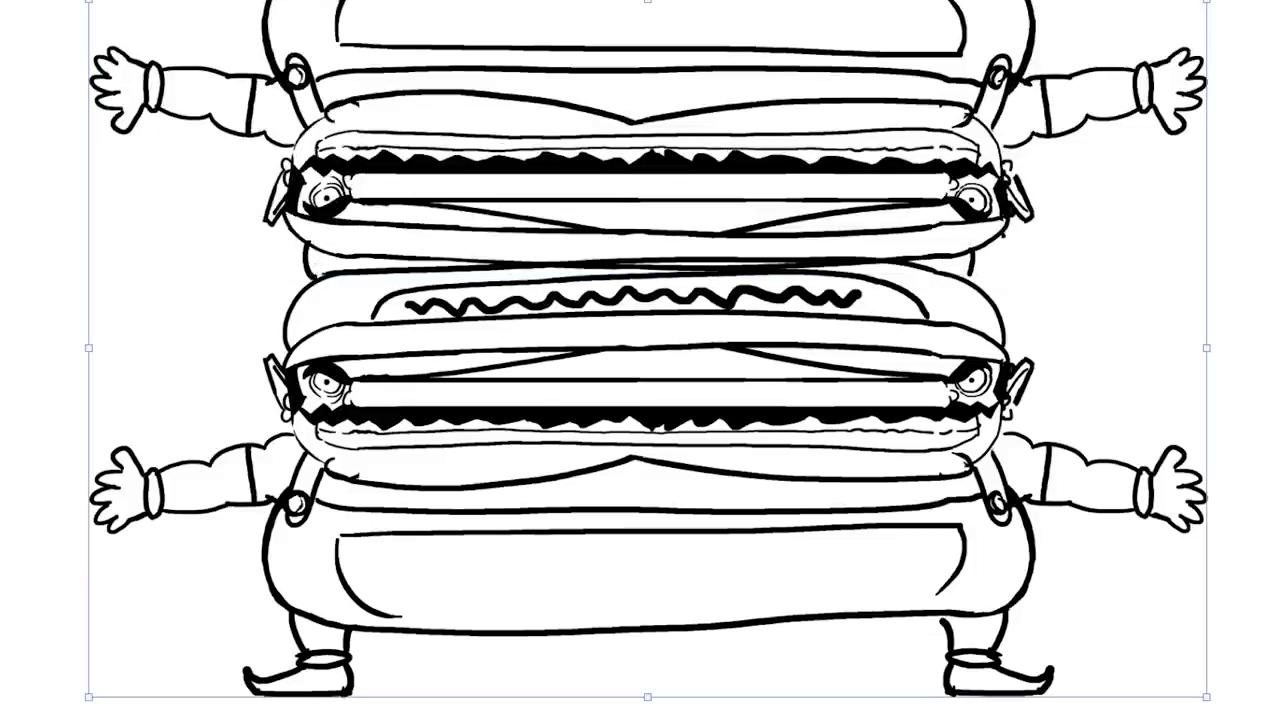
{"action": "left_click_drag", "start_coordinate": [1205, 695], "coordinate": [951, 531]}
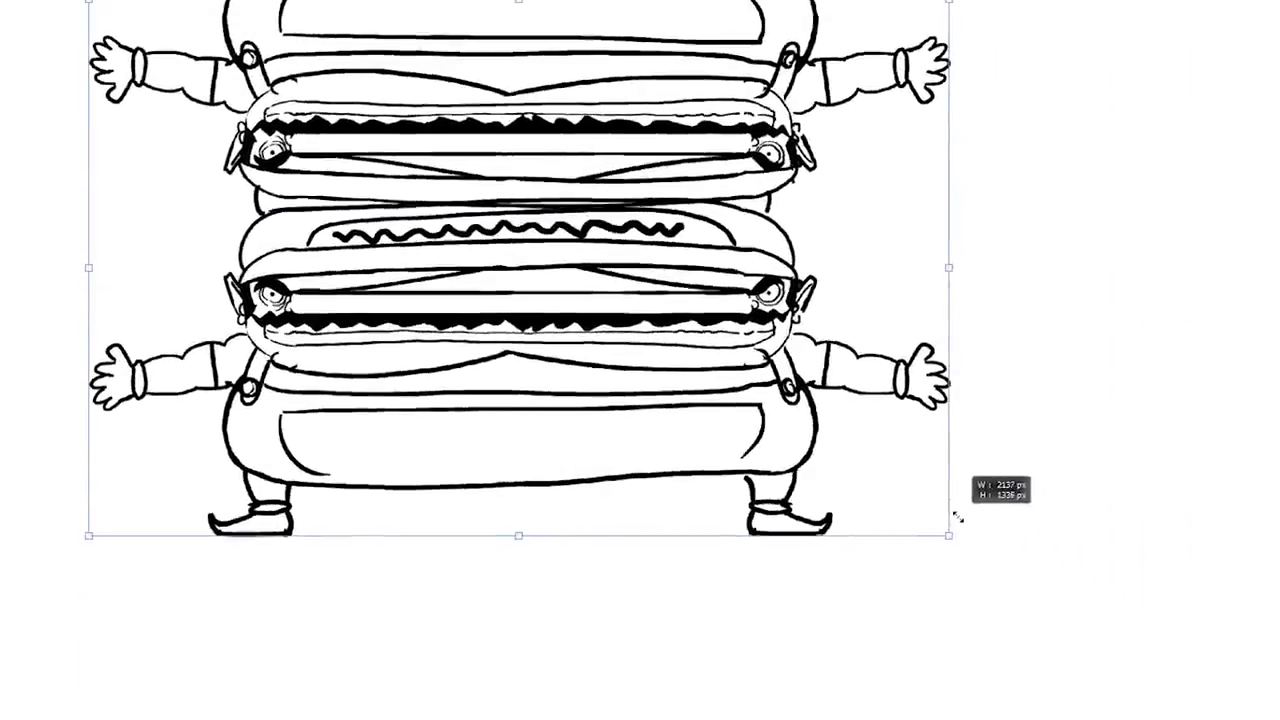
{"action": "mouse_move", "coordinate": [683, 290]}
{"action": "left_mouse_down"}
{"action": "mouse_move", "coordinate": [785, 462]}
{"action": "mouse_move", "coordinate": [777, 417]}
{"action": "left_mouse_up"}
{"action": "key", "text": "ctrl+z"}
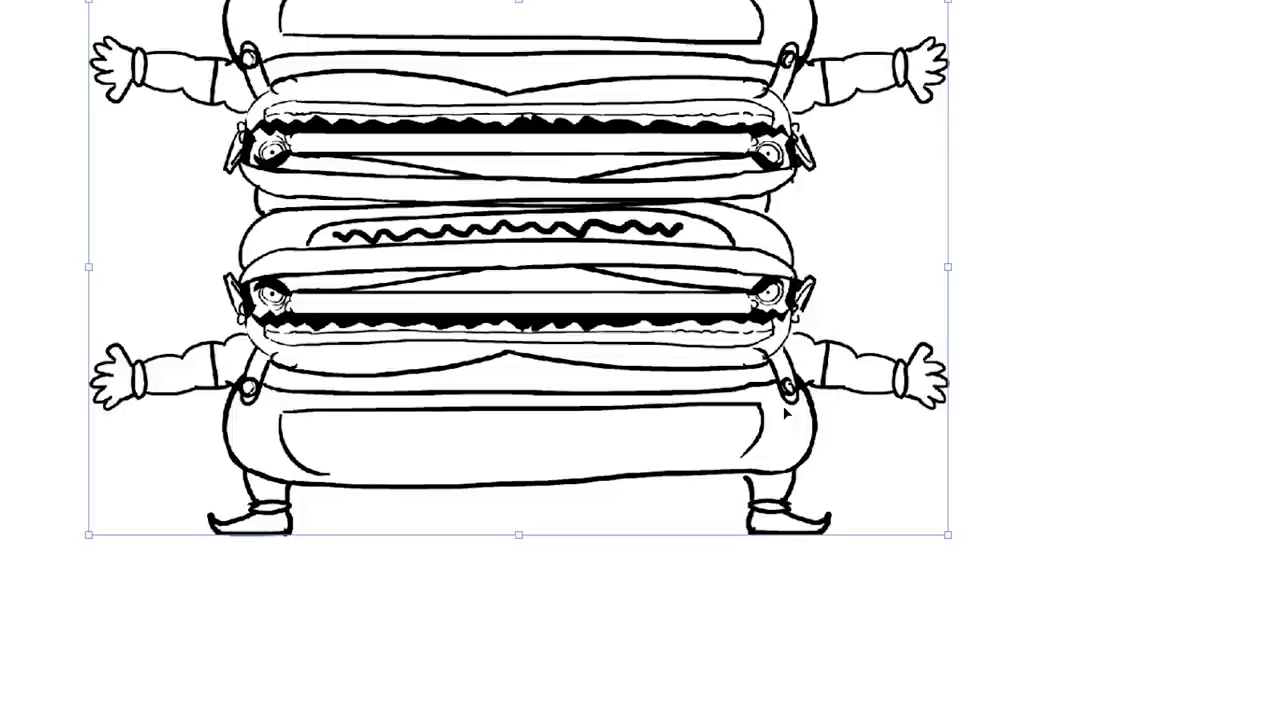
{"action": "key", "text": "ctrl+z"}
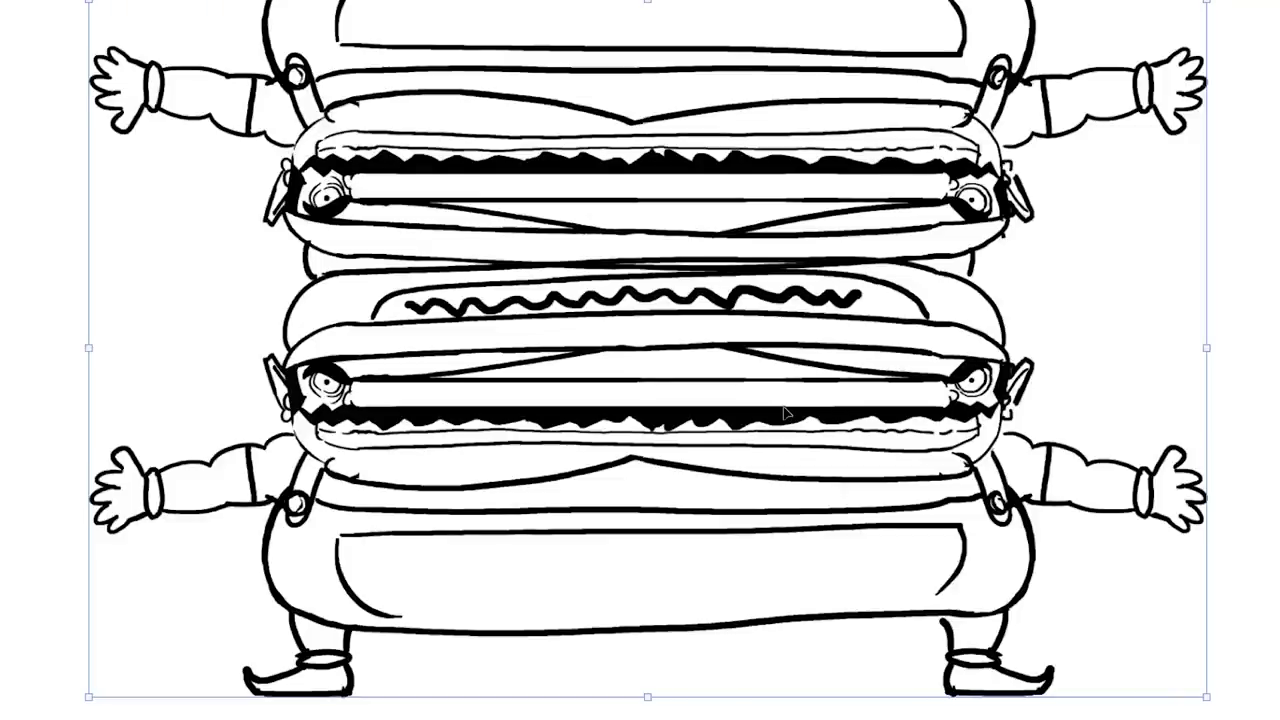
{"action": "key", "text": "Escape"}
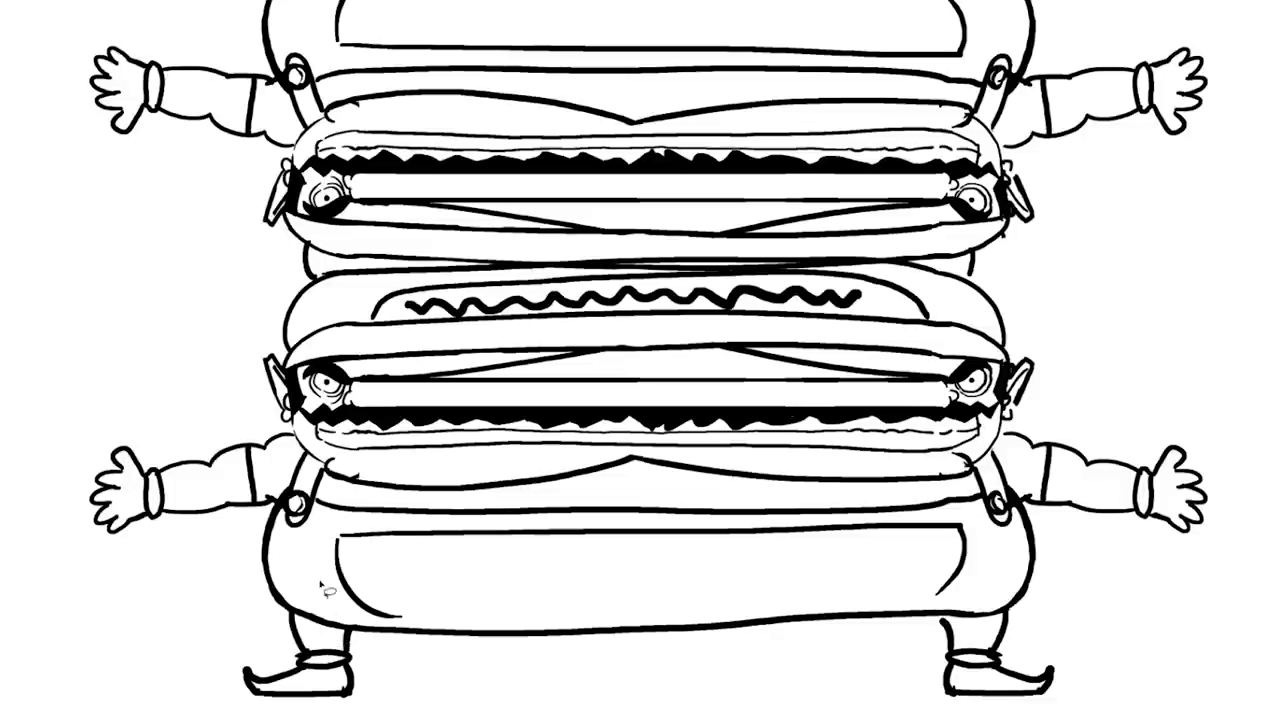
Select the boots at the bottom, squash them, flip them vertically and move them lower.
{"action": "left_click_drag", "start_coordinate": [320, 581], "coordinate": [302, 718]}
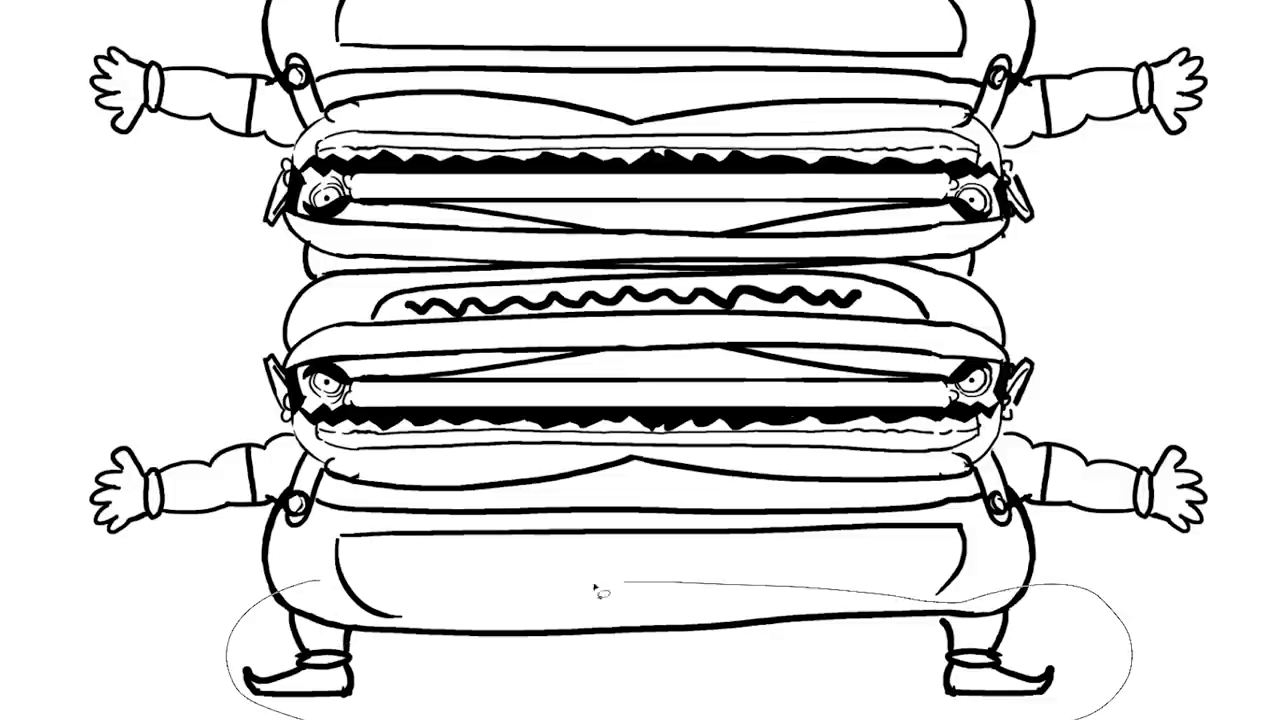
{"action": "left_click_drag", "start_coordinate": [1130, 690], "coordinate": [340, 588]}
{"action": "key", "text": "ctrl+t"}
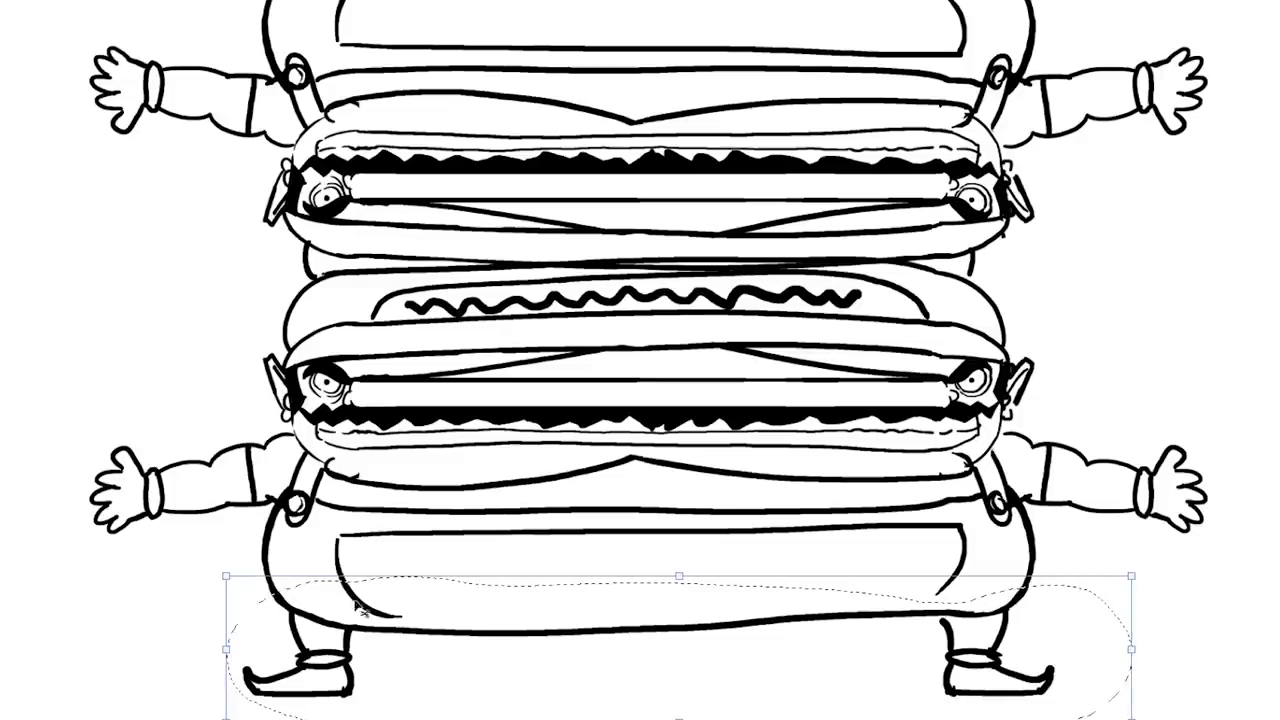
{"action": "left_click_drag", "start_coordinate": [378, 646], "coordinate": [622, 638]}
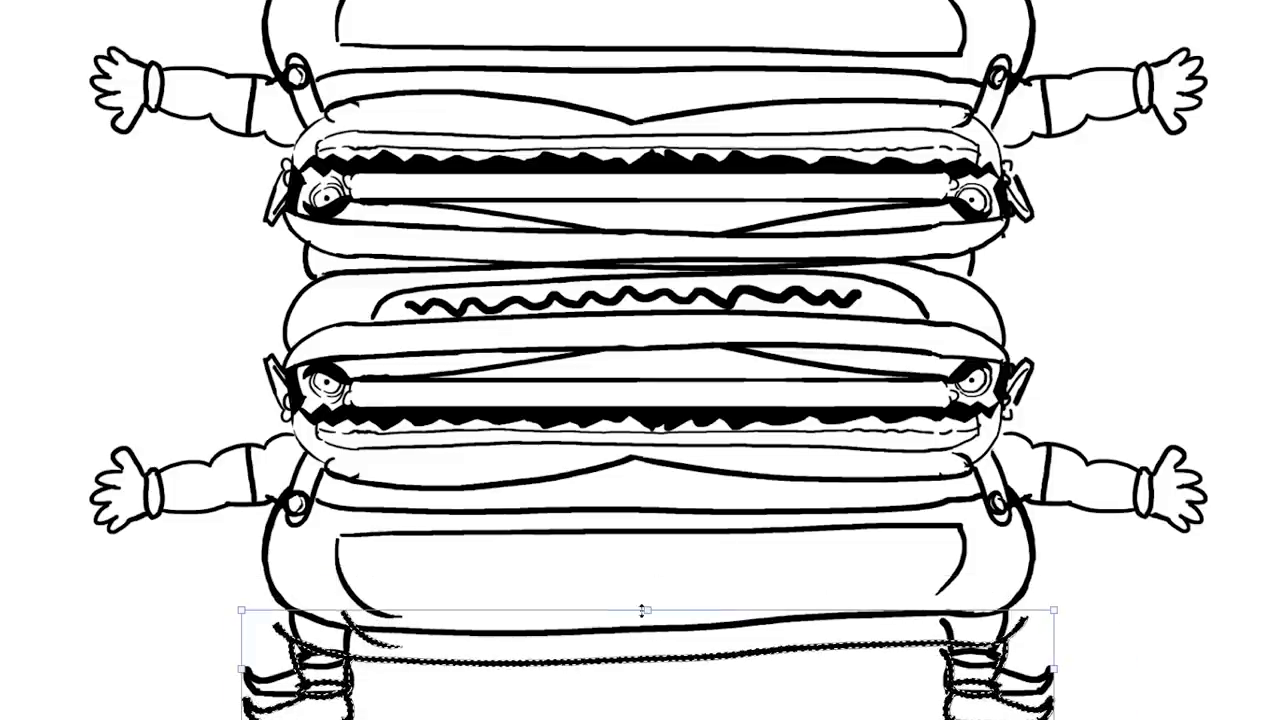
{"action": "right_click", "coordinate": [622, 638]}
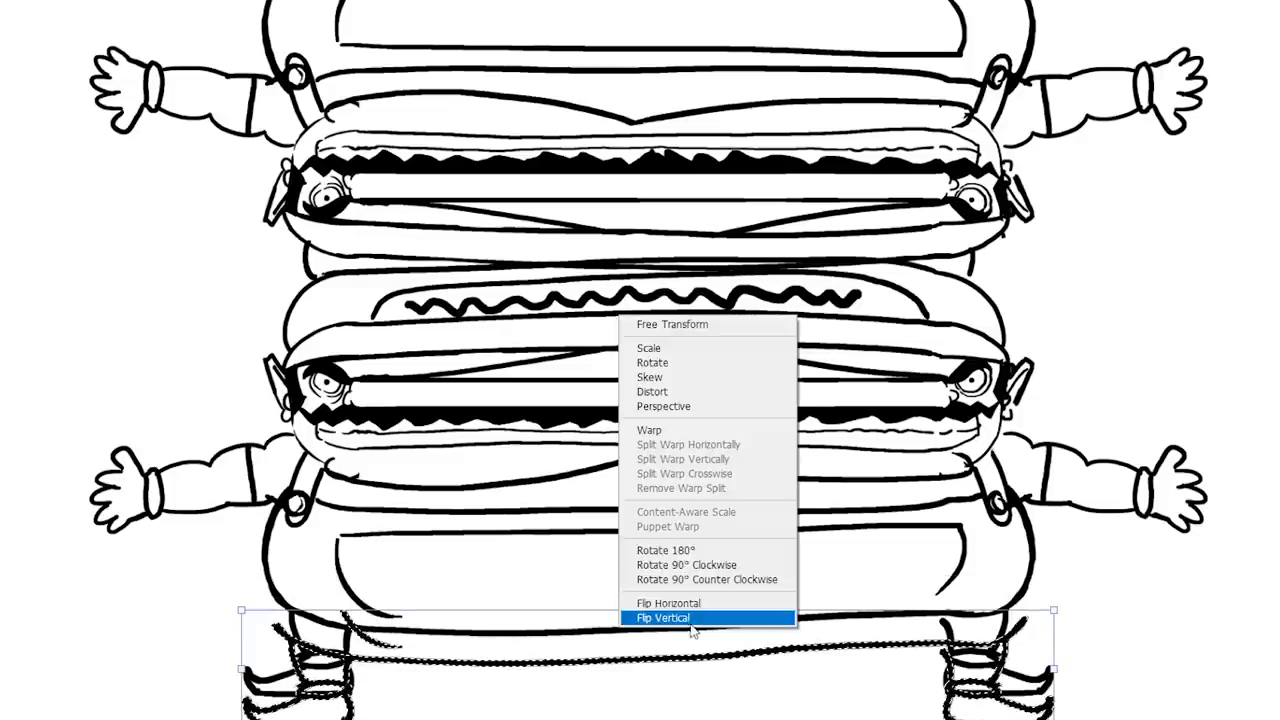
{"action": "left_click", "coordinate": [632, 615]}
{"action": "left_click_drag", "start_coordinate": [576, 662], "coordinate": [591, 688]}
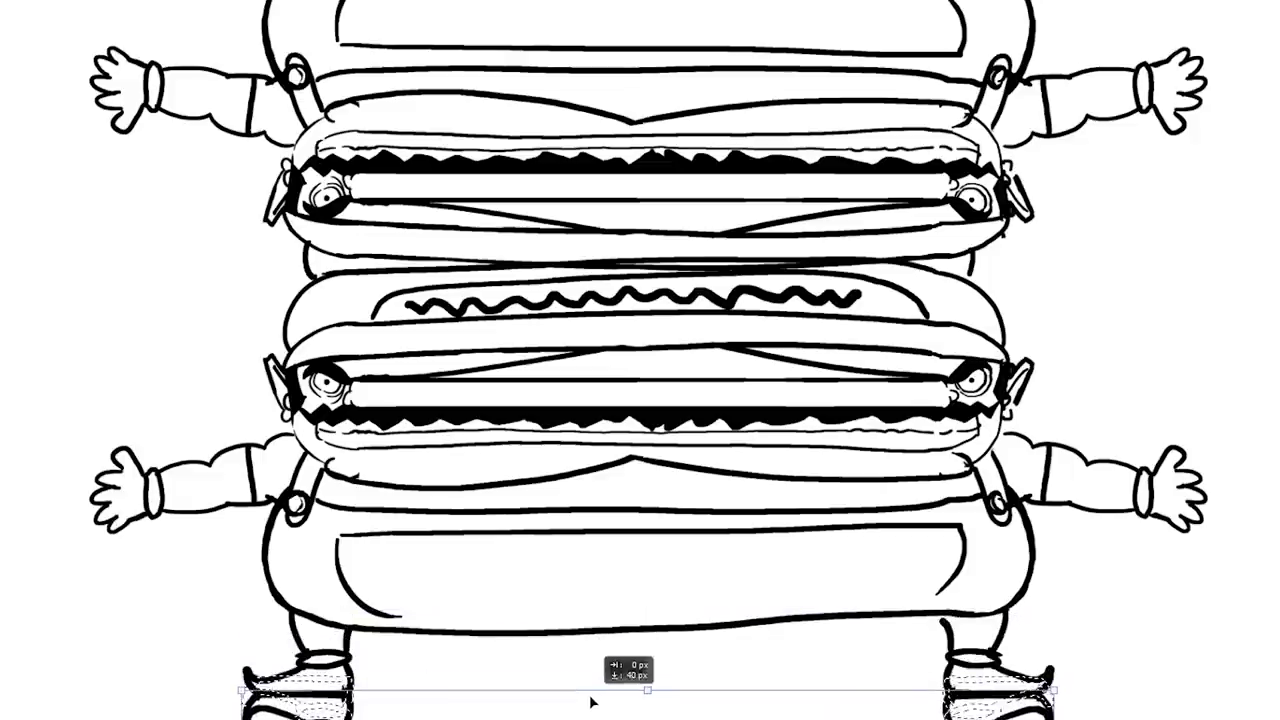
{"action": "left_click_drag", "start_coordinate": [591, 688], "coordinate": [591, 706]}
{"action": "key", "text": "Return"}
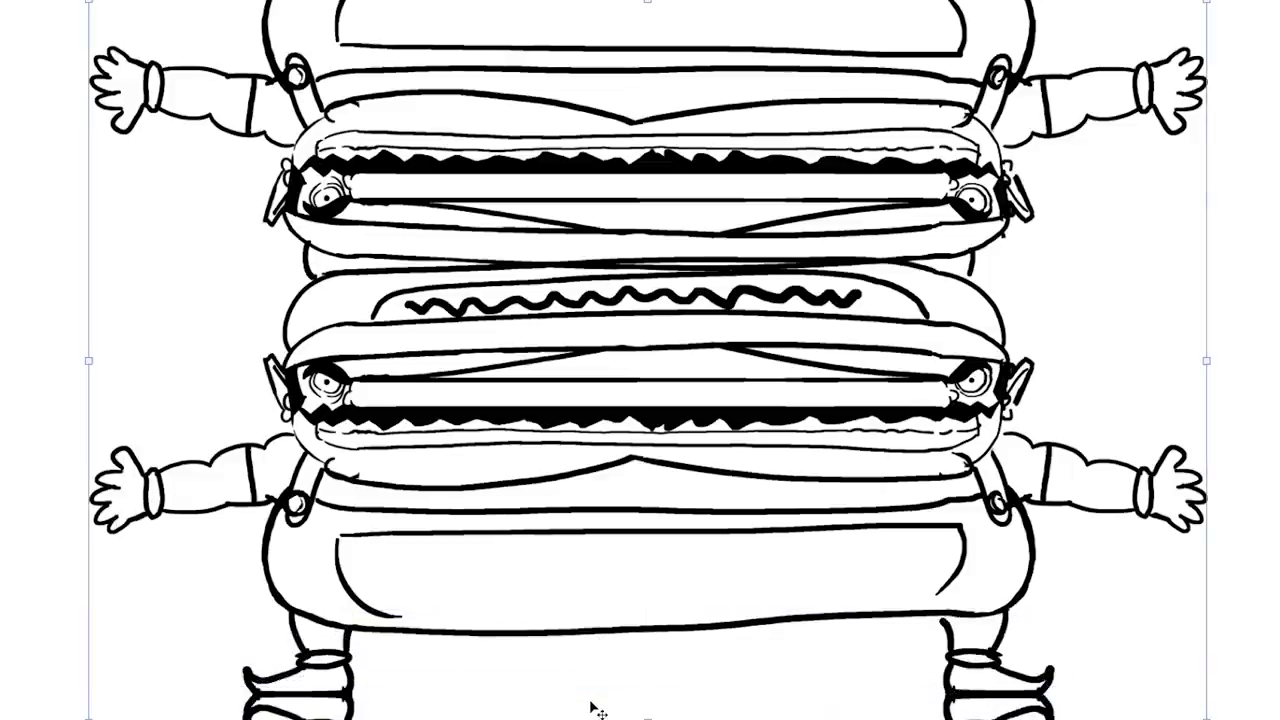
{"action": "key", "text": "b"}
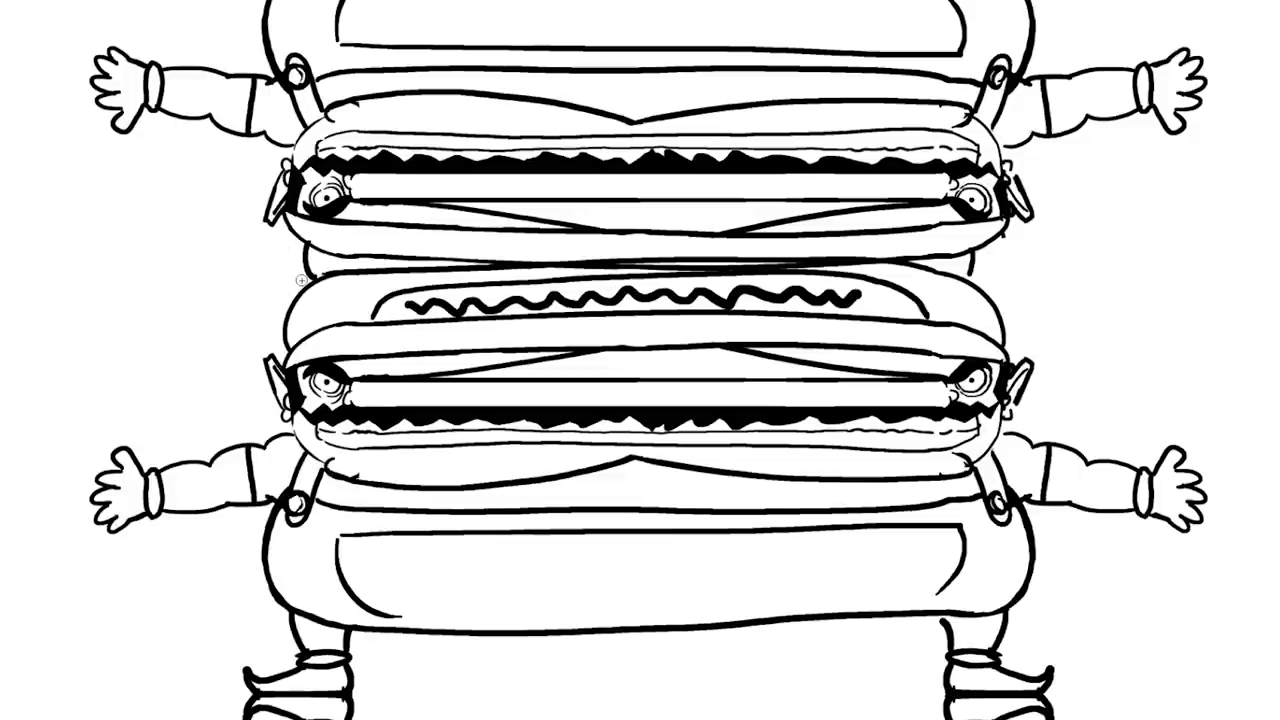
Draw speed lines radiating from the figure to the left, right and bottom canvas edges.
{"action": "left_click_drag", "start_coordinate": [300, 280], "coordinate": [0, 289]}
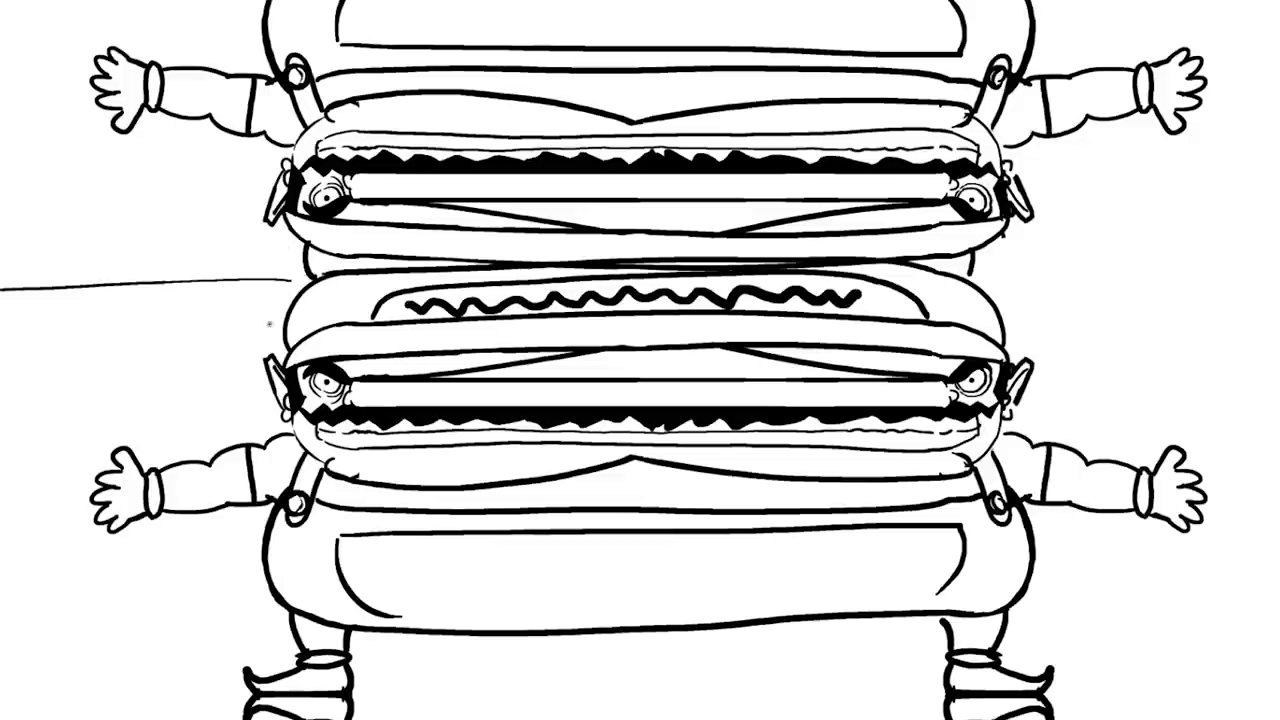
{"action": "left_click_drag", "start_coordinate": [270, 324], "coordinate": [0, 476]}
{"action": "left_click_drag", "start_coordinate": [226, 522], "coordinate": [74, 719]}
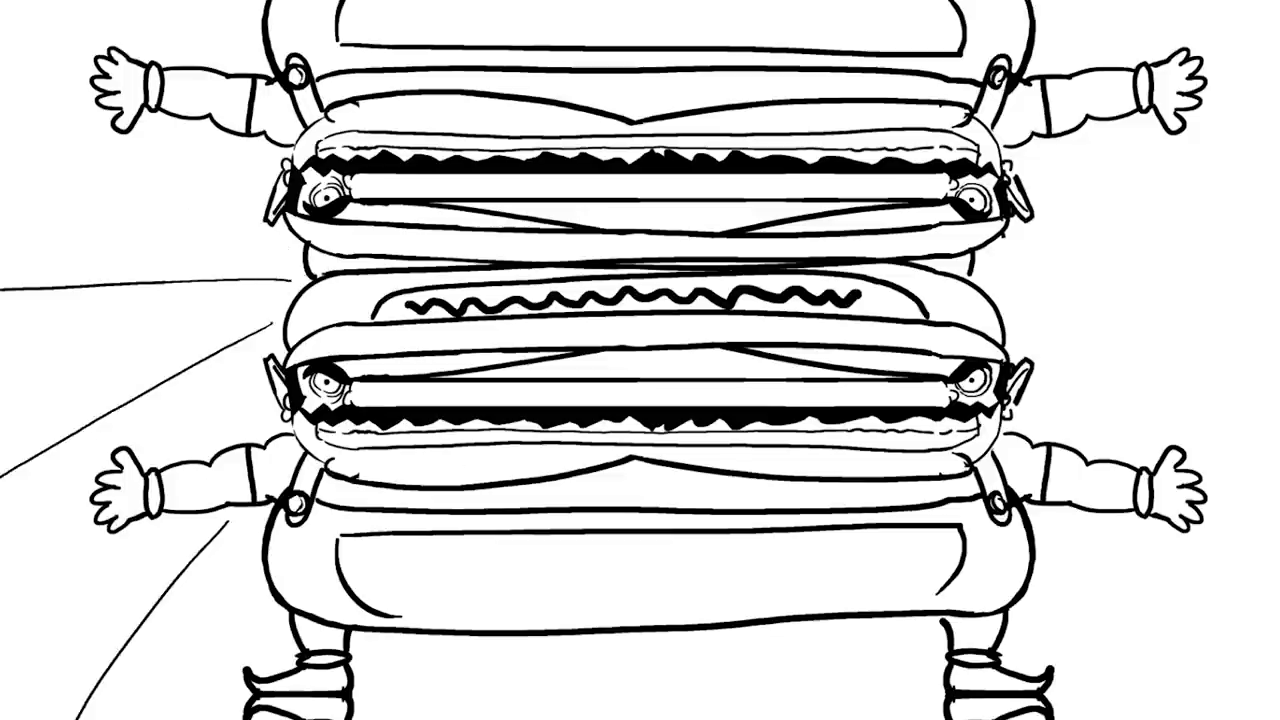
{"action": "left_click_drag", "start_coordinate": [993, 277], "coordinate": [1279, 289]}
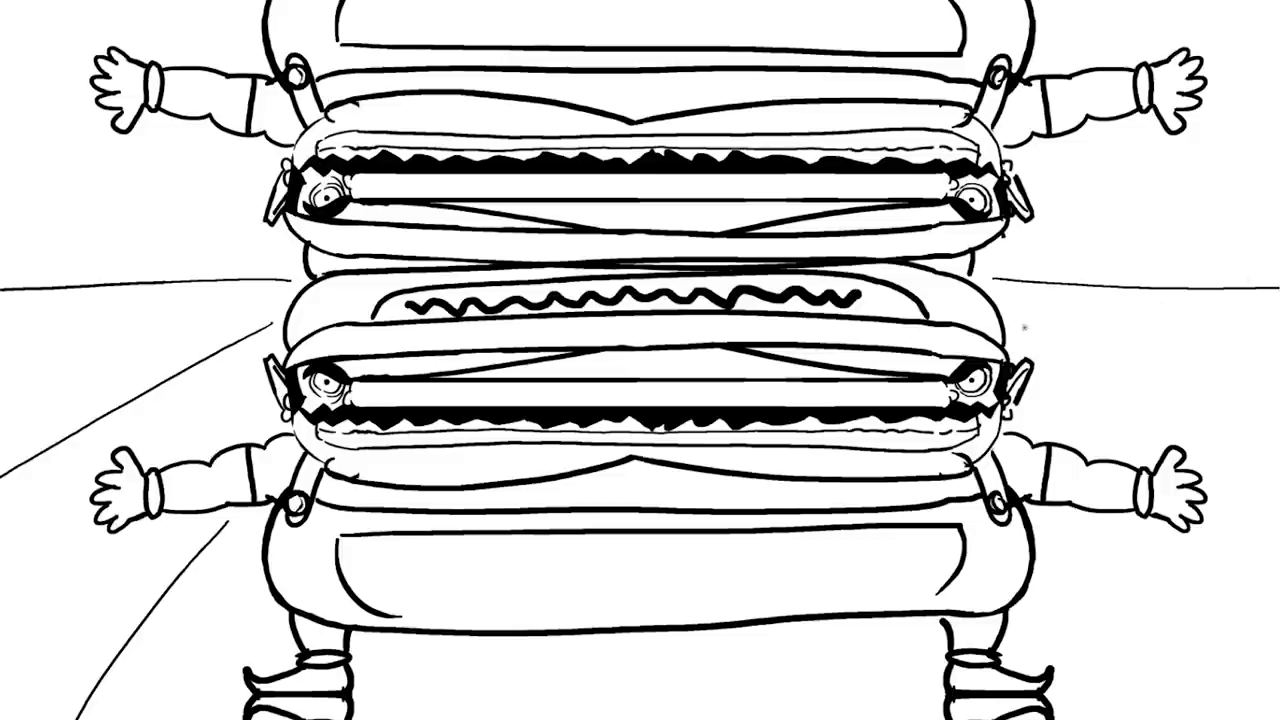
{"action": "left_click_drag", "start_coordinate": [1034, 333], "coordinate": [1279, 460]}
{"action": "left_click_drag", "start_coordinate": [1072, 527], "coordinate": [1262, 712]}
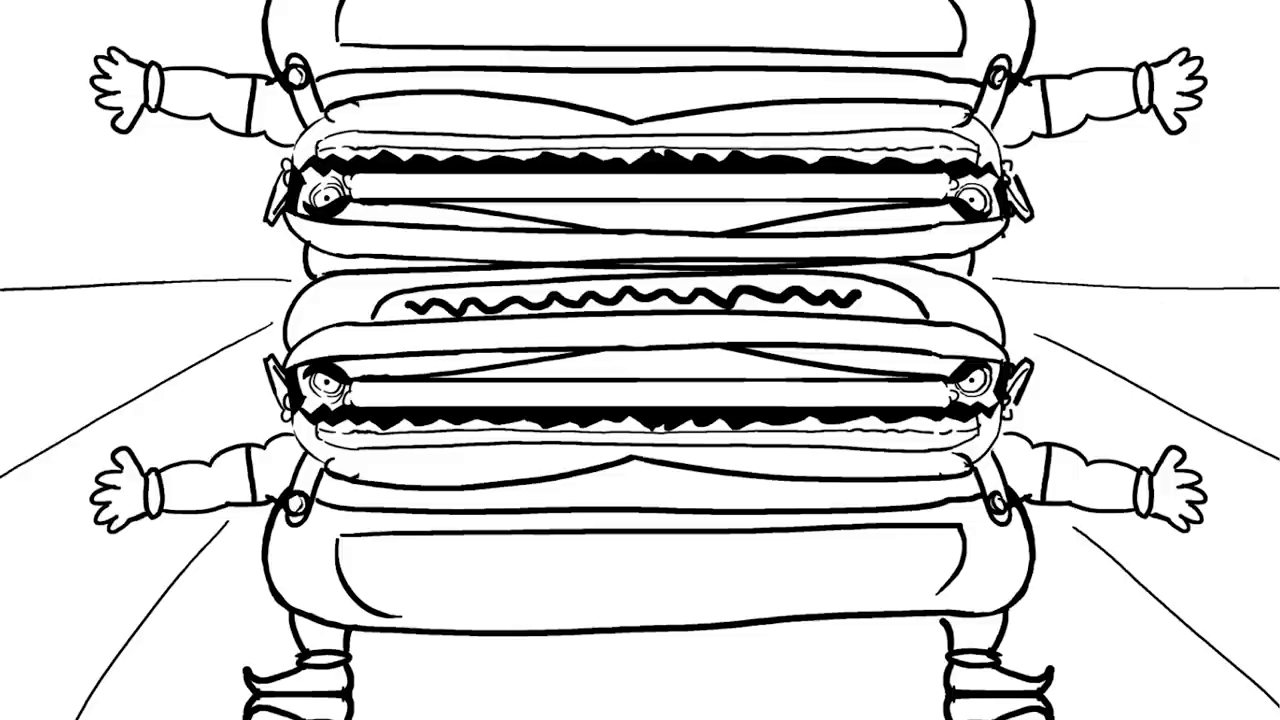
{"action": "left_click_drag", "start_coordinate": [654, 656], "coordinate": [659, 719]}
{"action": "left_click_drag", "start_coordinate": [430, 652], "coordinate": [406, 719]}
{"action": "left_click_drag", "start_coordinate": [820, 650], "coordinate": [868, 719]}
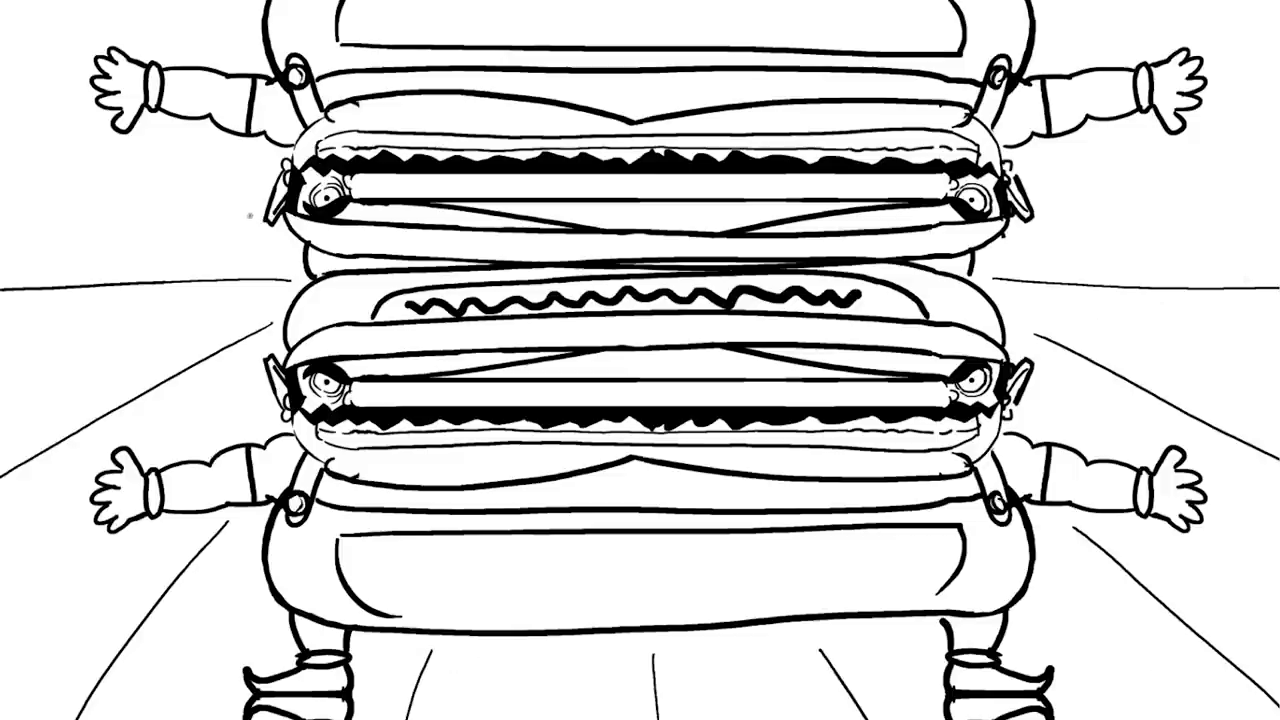
Add speed lines radiating toward the top-left and top-right of the canvas.
{"action": "left_click_drag", "start_coordinate": [252, 216], "coordinate": [146, 140]}
{"action": "left_click_drag", "start_coordinate": [82, 92], "coordinate": [0, 36]}
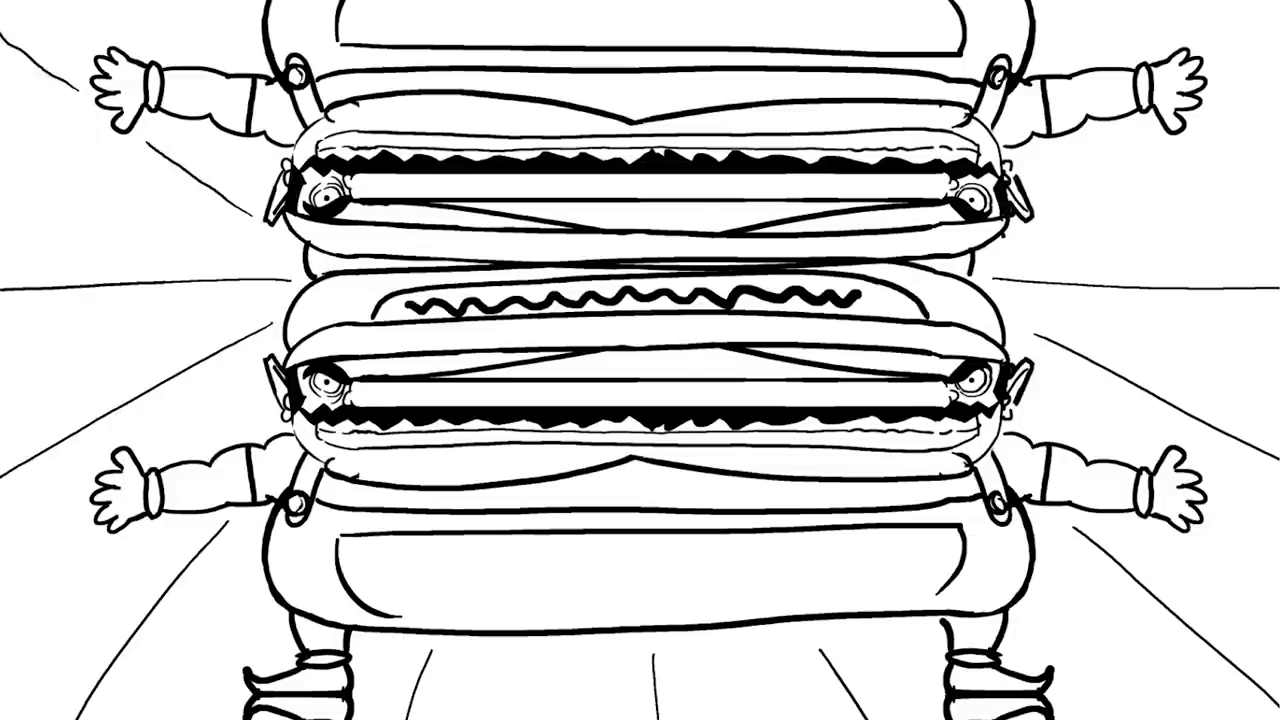
{"action": "left_click_drag", "start_coordinate": [252, 57], "coordinate": [211, 0]}
{"action": "left_click_drag", "start_coordinate": [1042, 205], "coordinate": [1148, 130]}
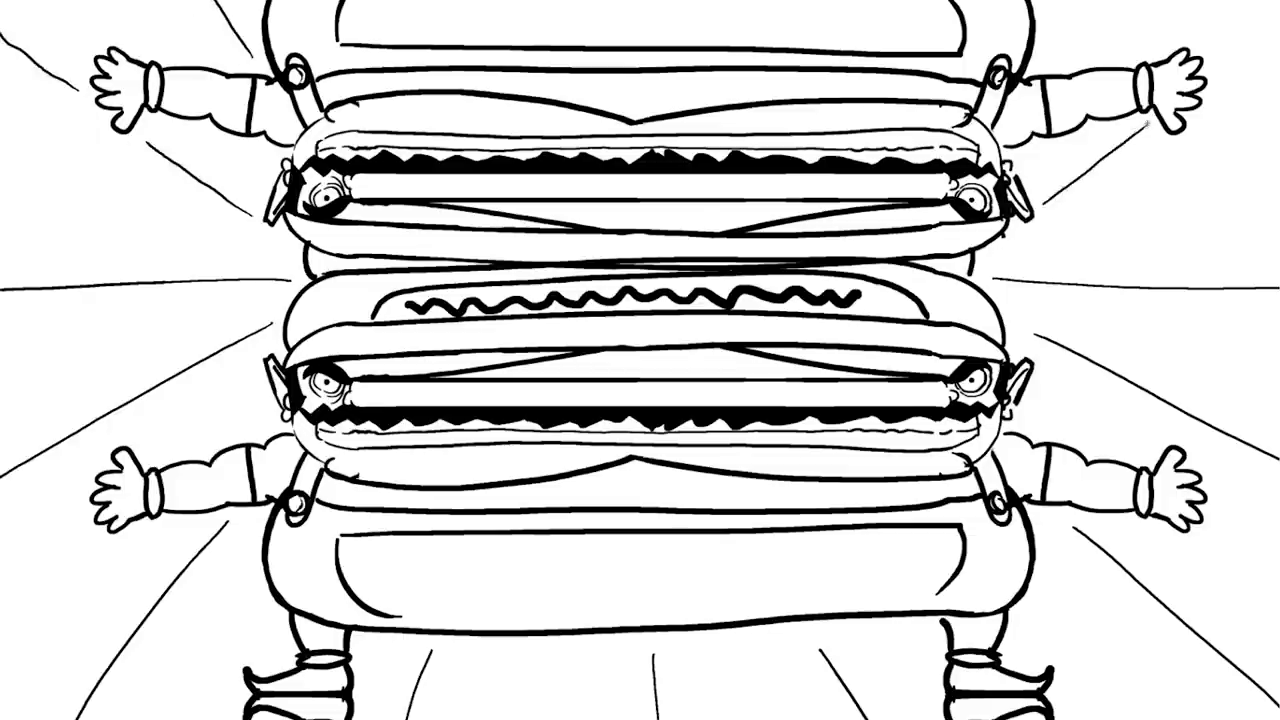
{"action": "left_click_drag", "start_coordinate": [1212, 66], "coordinate": [1279, 8]}
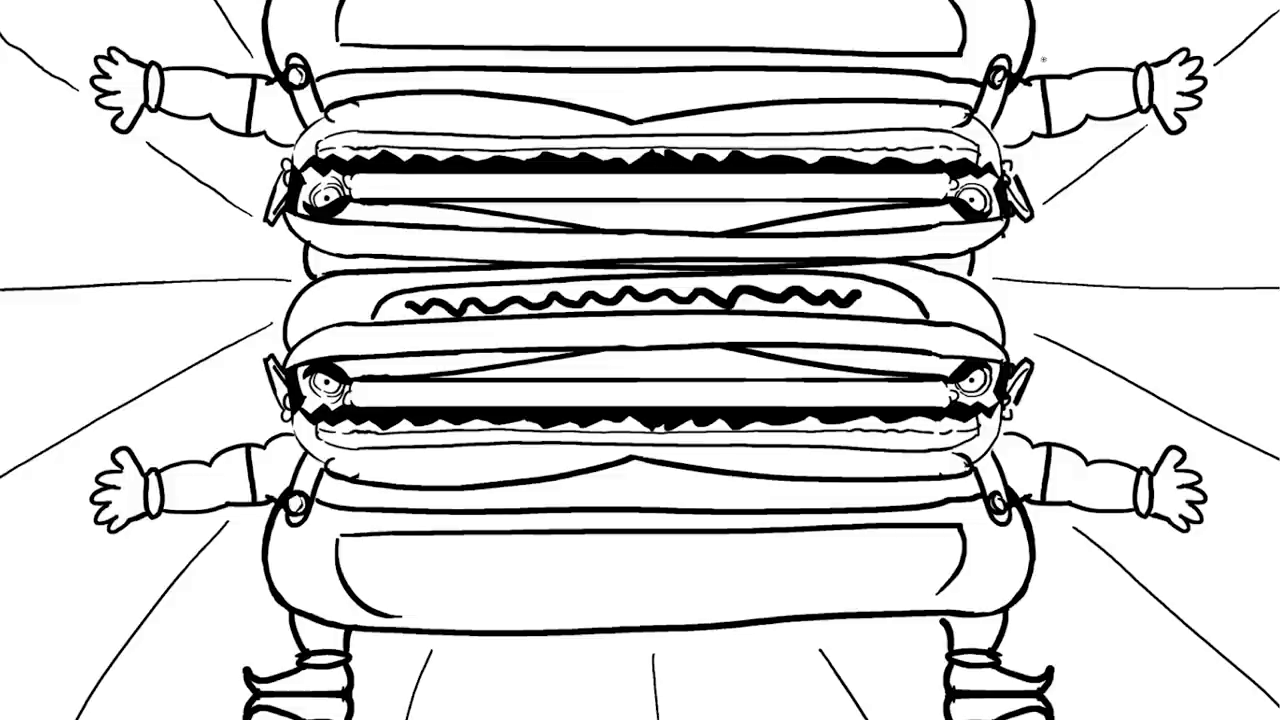
{"action": "left_click_drag", "start_coordinate": [1042, 64], "coordinate": [1102, 0]}
Add short dashes and small sparkles on both sides of the figure.
{"action": "left_click_drag", "start_coordinate": [236, 306], "coordinate": [172, 330]}
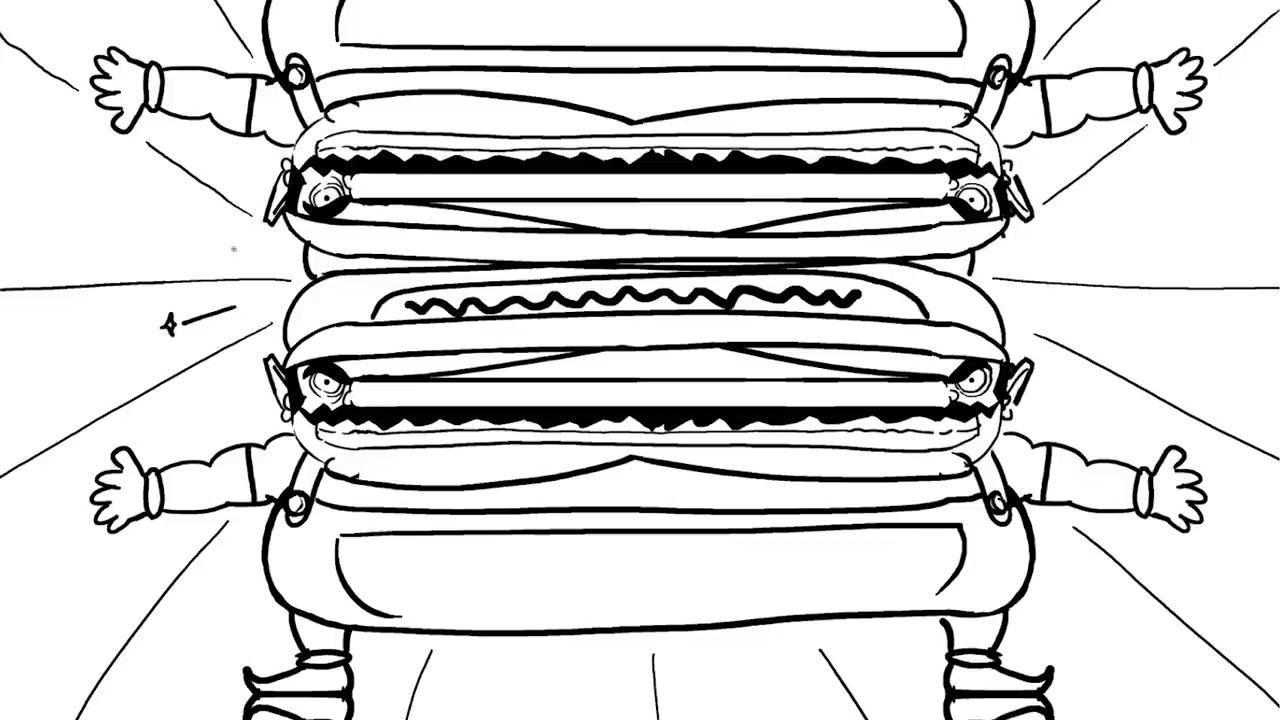
{"action": "mouse_move", "coordinate": [233, 246]}
{"action": "left_mouse_down"}
{"action": "mouse_move", "coordinate": [180, 228]}
{"action": "mouse_move", "coordinate": [194, 226]}
{"action": "mouse_move", "coordinate": [186, 240]}
{"action": "left_mouse_up"}
{"action": "left_click_drag", "start_coordinate": [243, 392], "coordinate": [217, 410]}
{"action": "mouse_move", "coordinate": [1040, 247]}
{"action": "left_mouse_down"}
{"action": "mouse_move", "coordinate": [1100, 240]}
{"action": "mouse_move", "coordinate": [1096, 230]}
{"action": "left_mouse_up"}
{"action": "mouse_move", "coordinate": [1044, 314]}
{"action": "left_mouse_down"}
{"action": "mouse_move", "coordinate": [1092, 320]}
{"action": "mouse_move", "coordinate": [1094, 334]}
{"action": "mouse_move", "coordinate": [1102, 321]}
{"action": "left_mouse_up"}
{"action": "left_click_drag", "start_coordinate": [1054, 394], "coordinate": [1081, 410]}
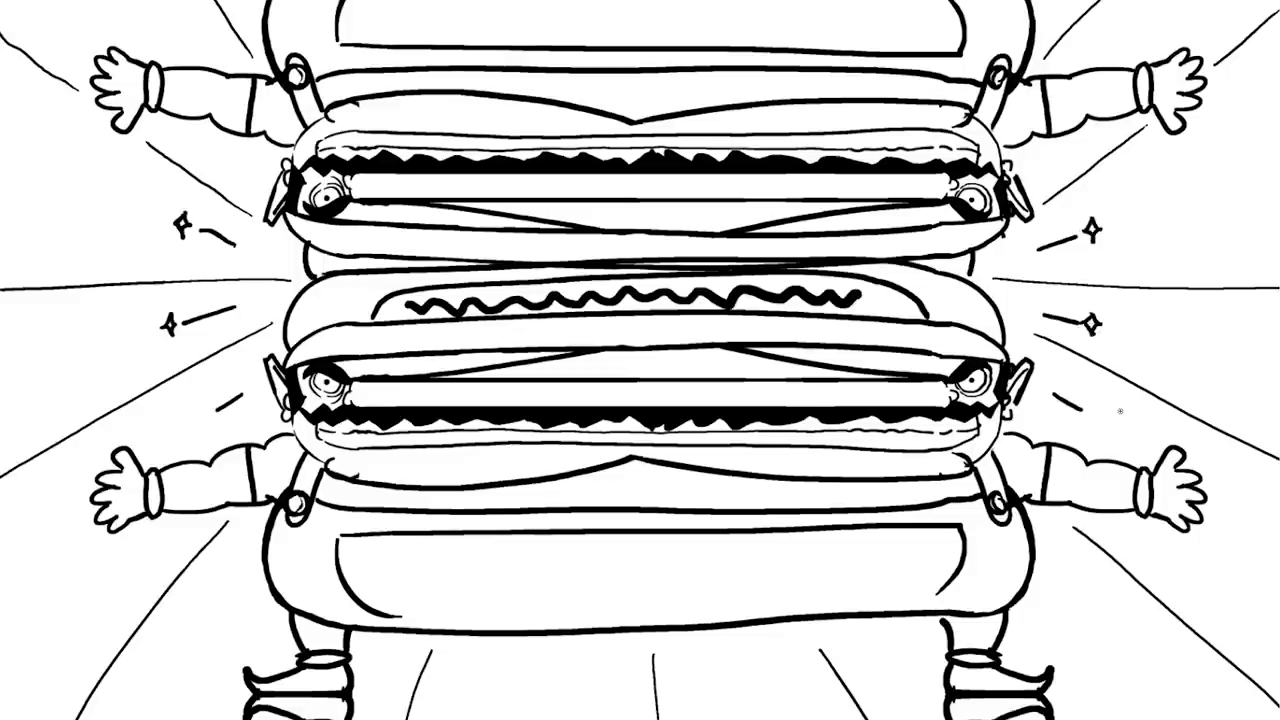
Draw curved motion arcs on the left and right of the figure.
{"action": "left_click_drag", "start_coordinate": [135, 222], "coordinate": [142, 376]}
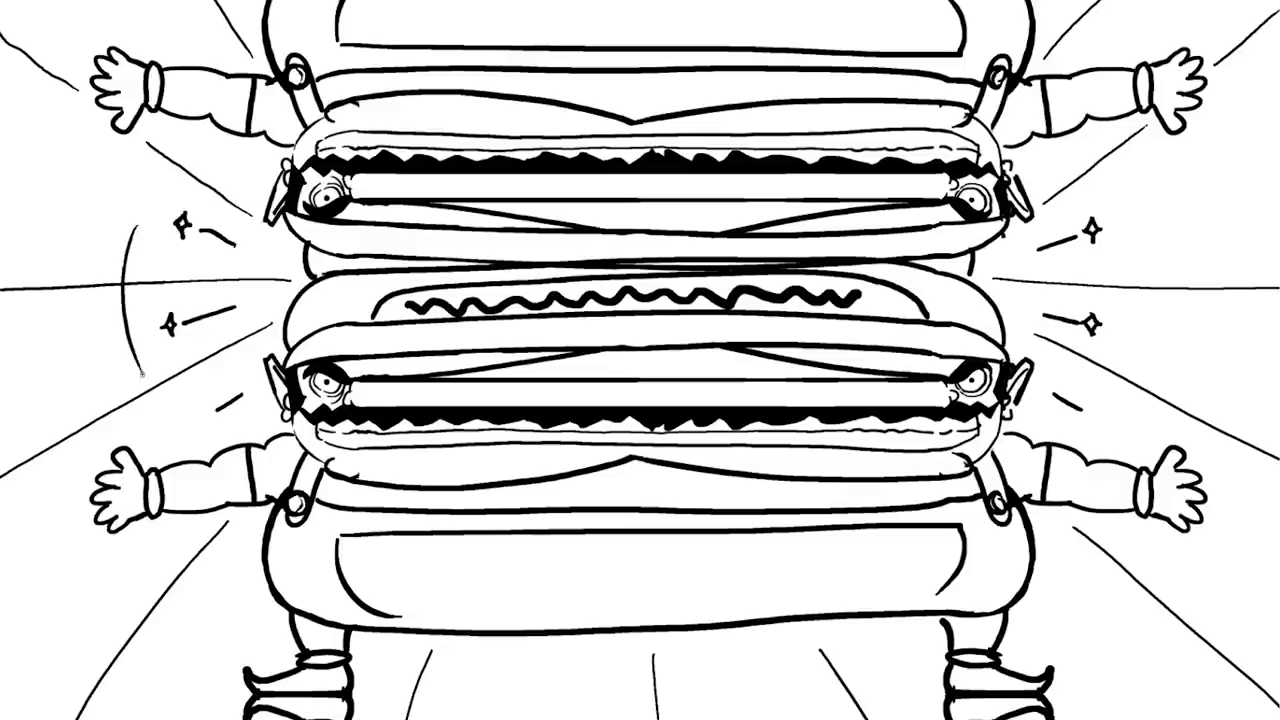
{"action": "mouse_move", "coordinate": [110, 262]}
{"action": "left_mouse_down"}
{"action": "mouse_move", "coordinate": [108, 338]}
{"action": "mouse_move", "coordinate": [100, 302]}
{"action": "left_mouse_up"}
{"action": "left_click_drag", "start_coordinate": [96, 300], "coordinate": [101, 322]}
{"action": "left_click_drag", "start_coordinate": [1124, 234], "coordinate": [1122, 344]}
{"action": "left_click_drag", "start_coordinate": [1146, 268], "coordinate": [1150, 326]}
{"action": "mouse_move", "coordinate": [1158, 272]}
{"action": "left_mouse_down"}
{"action": "mouse_move", "coordinate": [1160, 314]}
{"action": "mouse_move", "coordinate": [1173, 312]}
{"action": "left_mouse_up"}
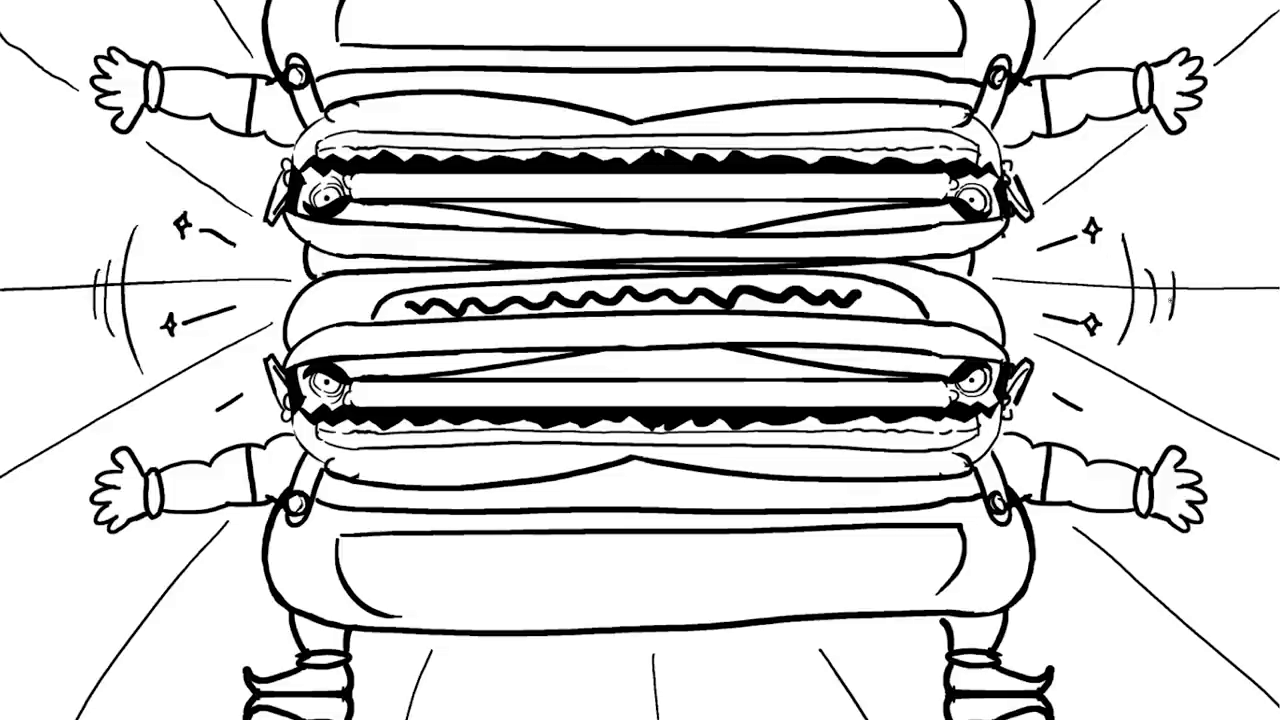